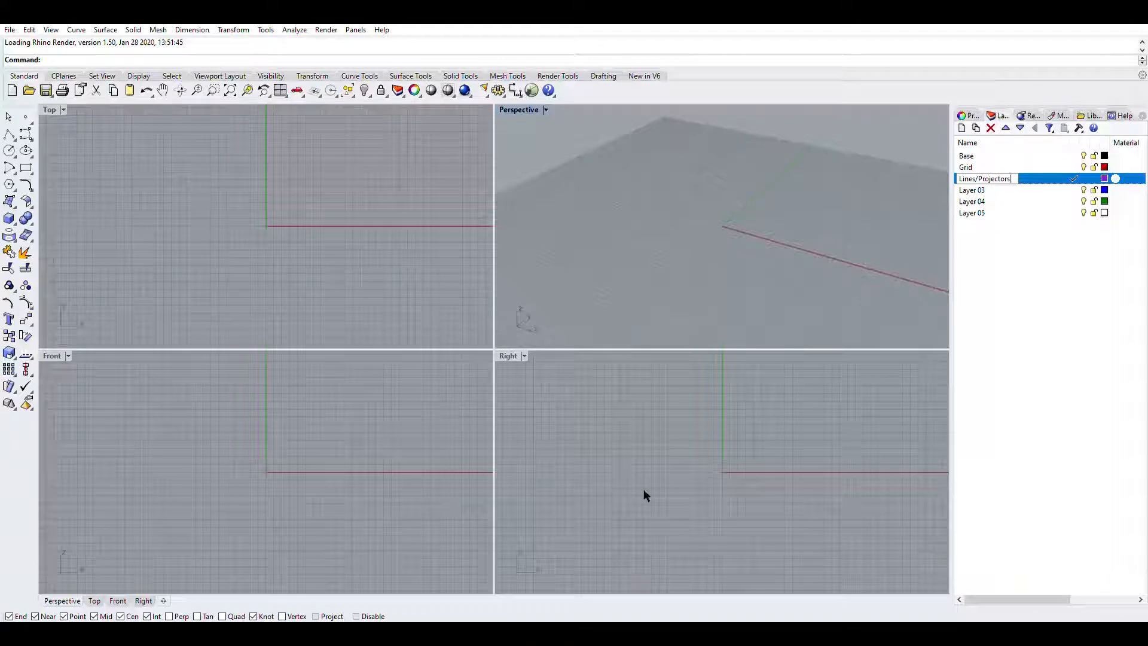
Rename Layer 03 as Points and Layer 04 as Labels
{"action": "left_click", "coordinate": [985, 188]}
{"action": "left_click", "coordinate": [987, 187]}
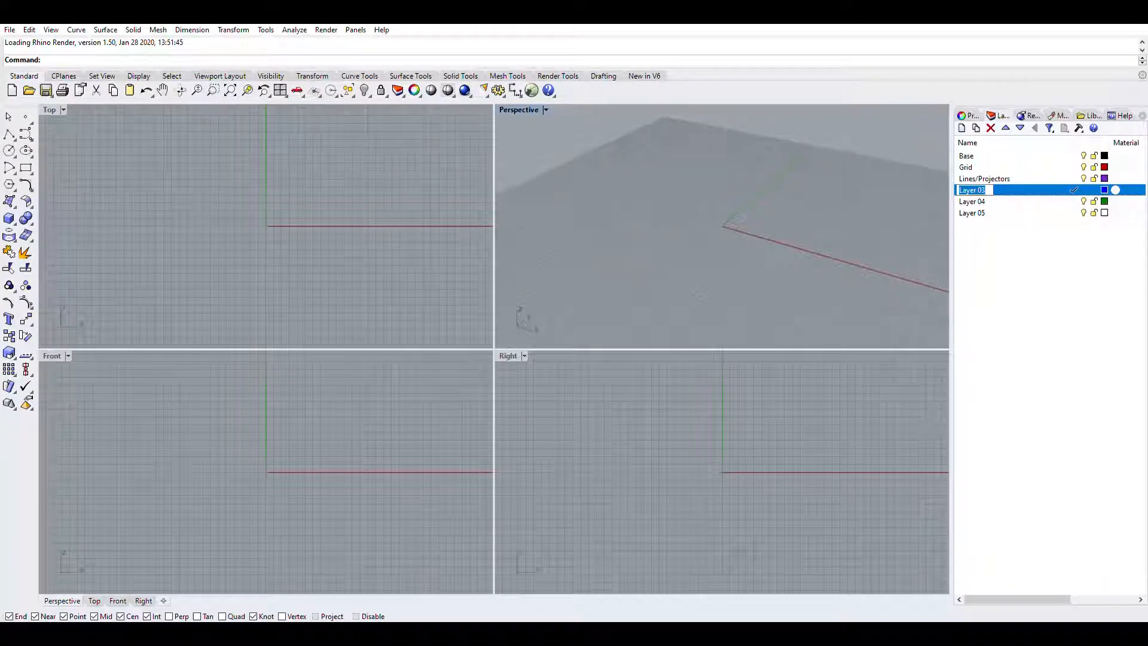
{"action": "type", "text": "Points"}
{"action": "double_click", "coordinate": [963, 201]}
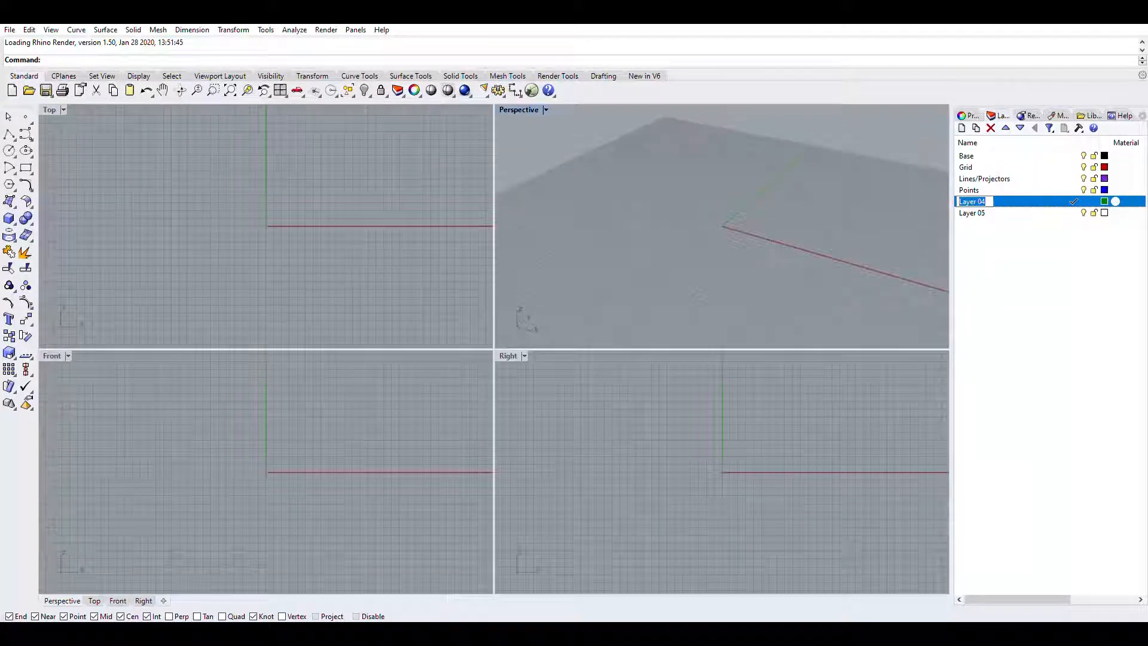
{"action": "type", "text": "Labels"}
{"action": "left_click", "coordinate": [1066, 279]}
Move the Labels layer up the layer order so it sits directly below Base
{"action": "left_click", "coordinate": [988, 200]}
{"action": "mouse_move", "coordinate": [994, 200]}
{"action": "left_mouse_down"}
{"action": "mouse_move", "coordinate": [1011, 196]}
{"action": "mouse_move", "coordinate": [1012, 156]}
{"action": "mouse_move", "coordinate": [1001, 237]}
{"action": "mouse_move", "coordinate": [1010, 183]}
{"action": "mouse_move", "coordinate": [1000, 159]}
{"action": "mouse_move", "coordinate": [999, 211]}
{"action": "mouse_move", "coordinate": [992, 197]}
{"action": "left_mouse_up"}
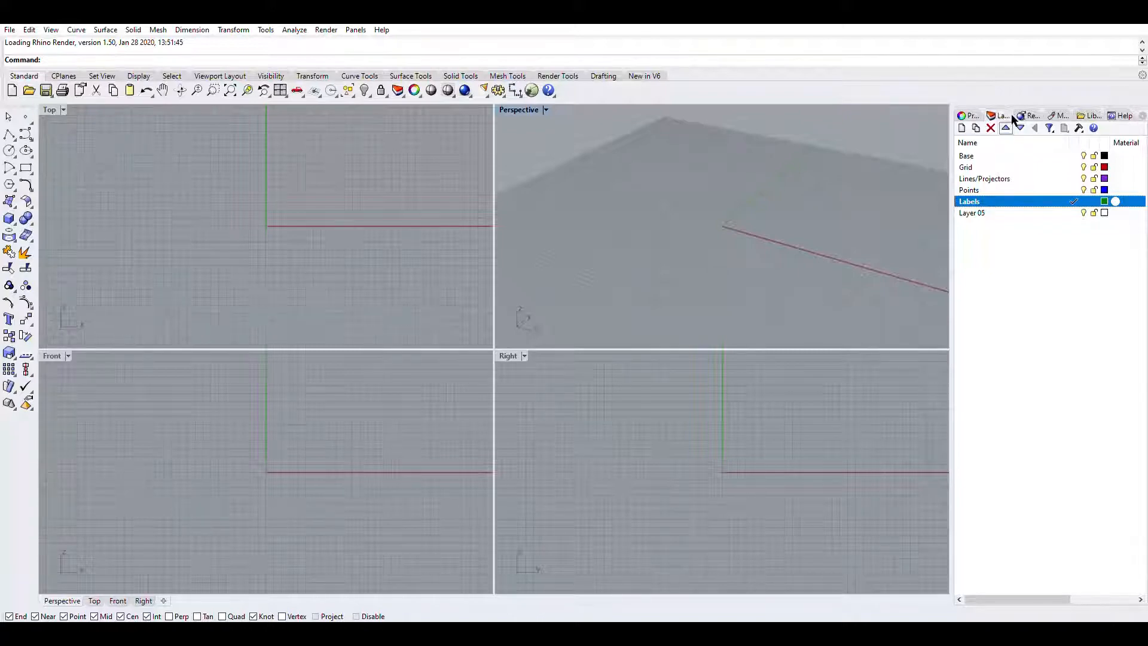
{"action": "left_click", "coordinate": [1006, 127]}
{"action": "left_click", "coordinate": [1005, 127]}
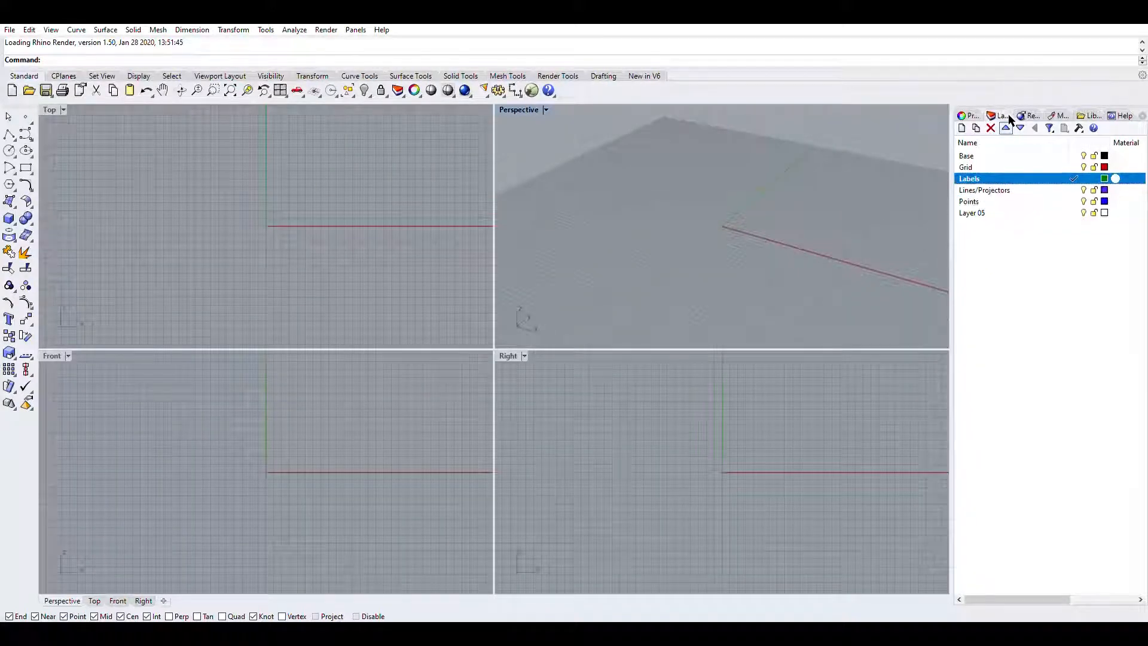
{"action": "left_click", "coordinate": [1005, 128]}
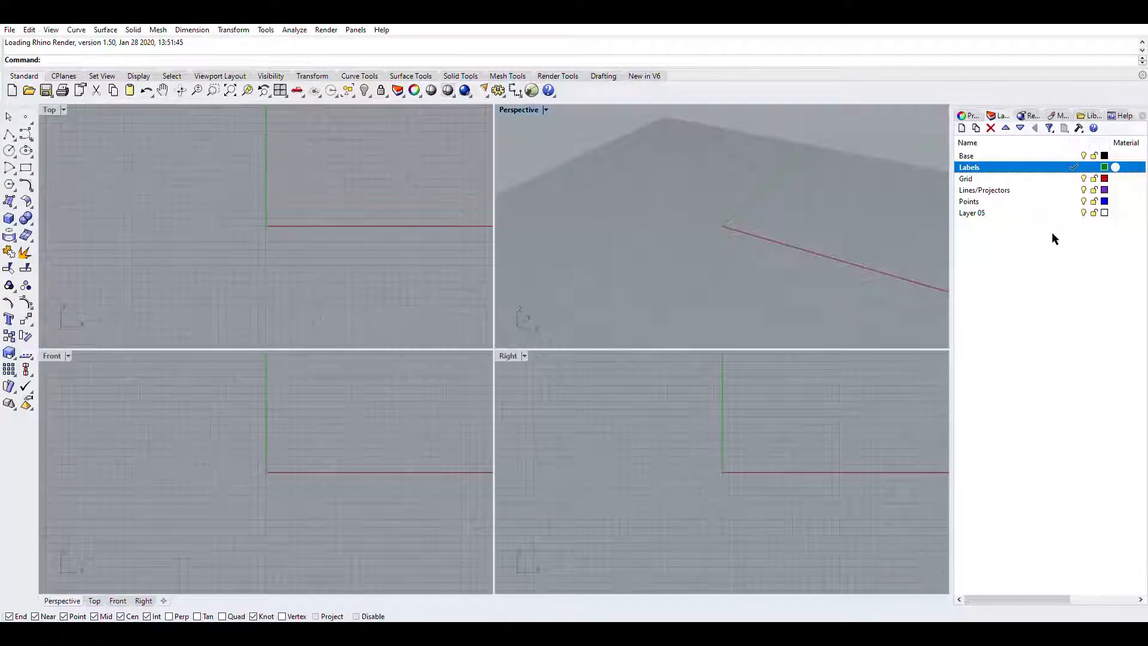
Rename Layer 05 as Surface, and highlight the Base layer
{"action": "double_click", "coordinate": [975, 211]}
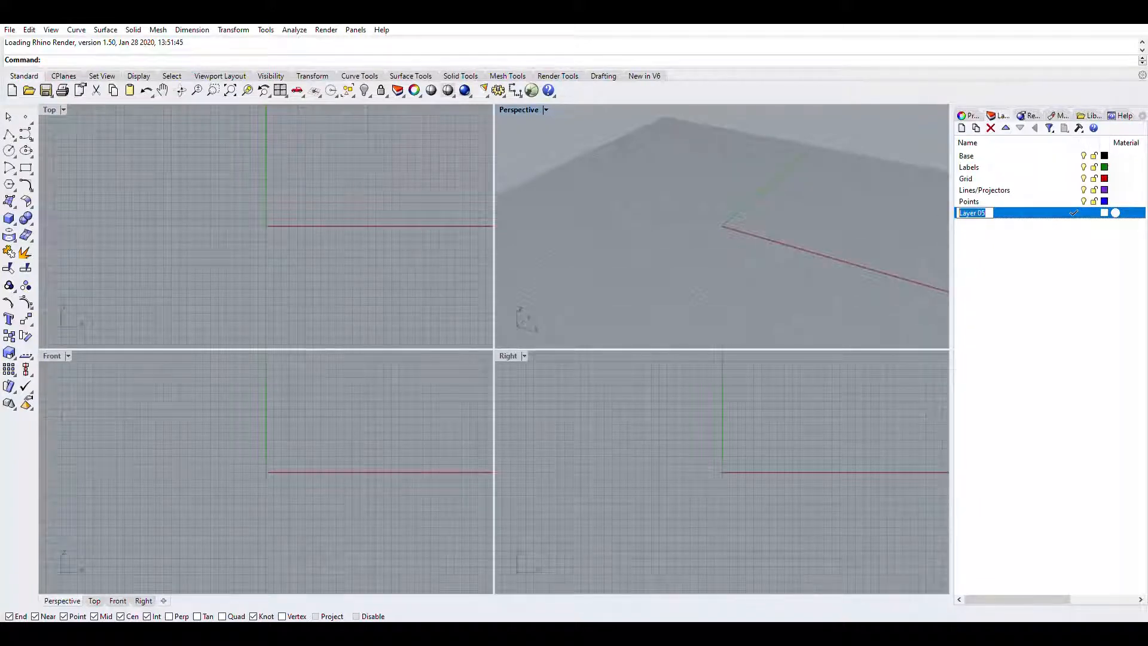
{"action": "type", "text": "Surface"}
{"action": "key", "text": "Return"}
{"action": "left_click", "coordinate": [997, 154]}
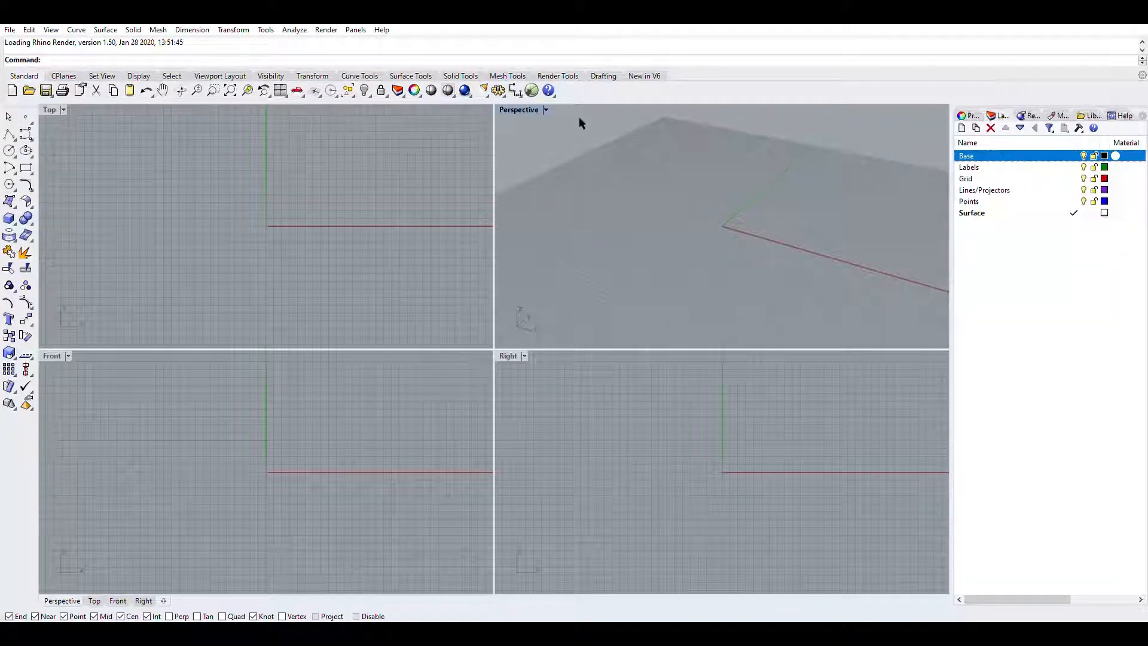
Maximize the Top viewport and draw a horizontal 10" line starting just above and to the right of the origin
{"action": "double_click", "coordinate": [51, 108]}
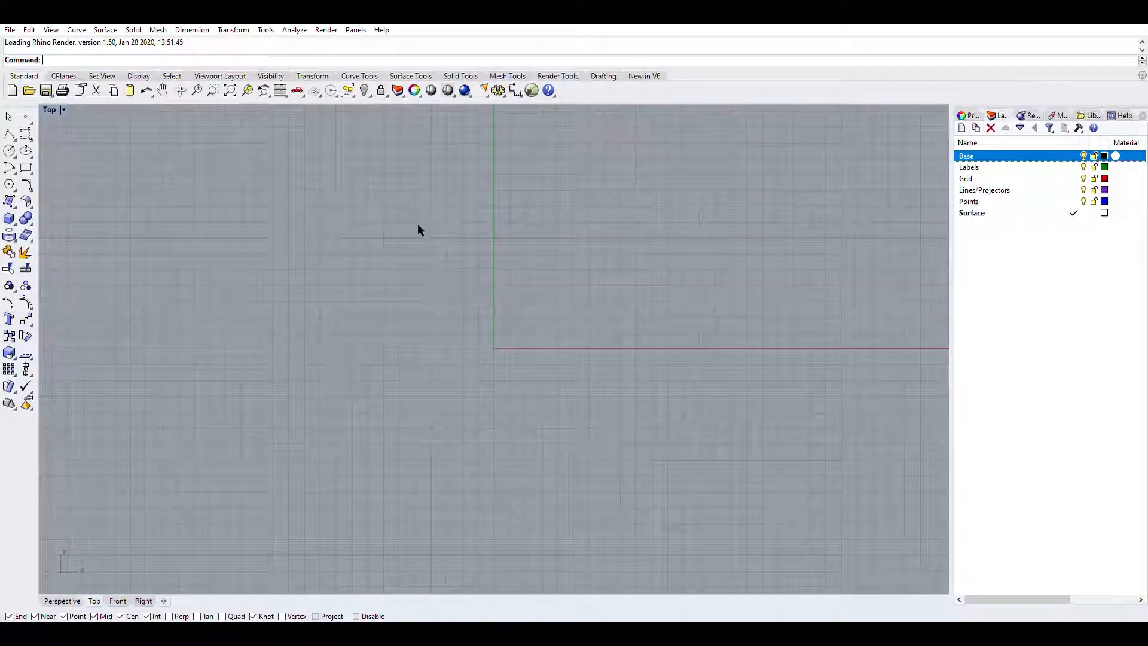
{"action": "right_click_drag", "start_coordinate": [820, 299], "coordinate": [394, 367]}
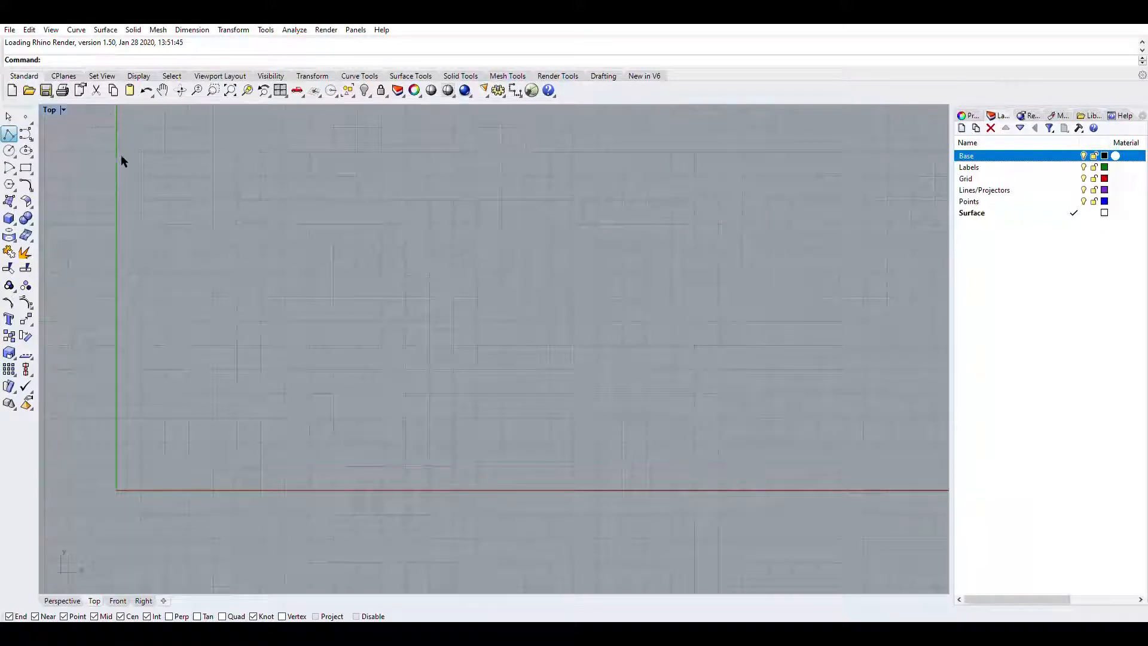
{"action": "left_click", "coordinate": [23, 132]}
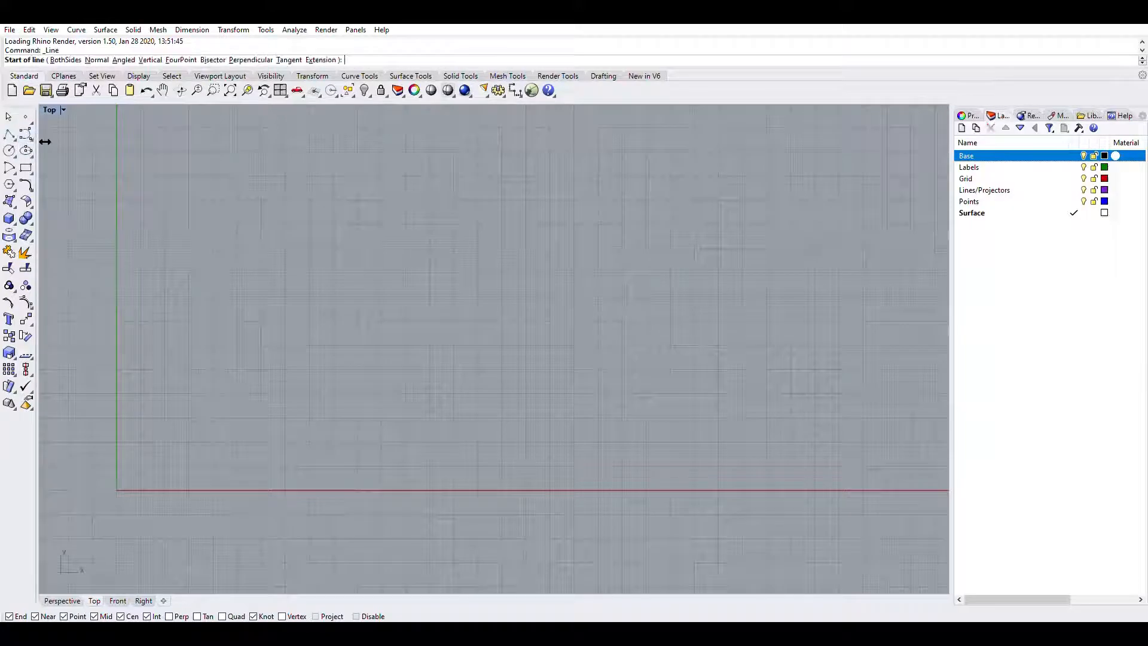
{"action": "key", "text": "Escape"}
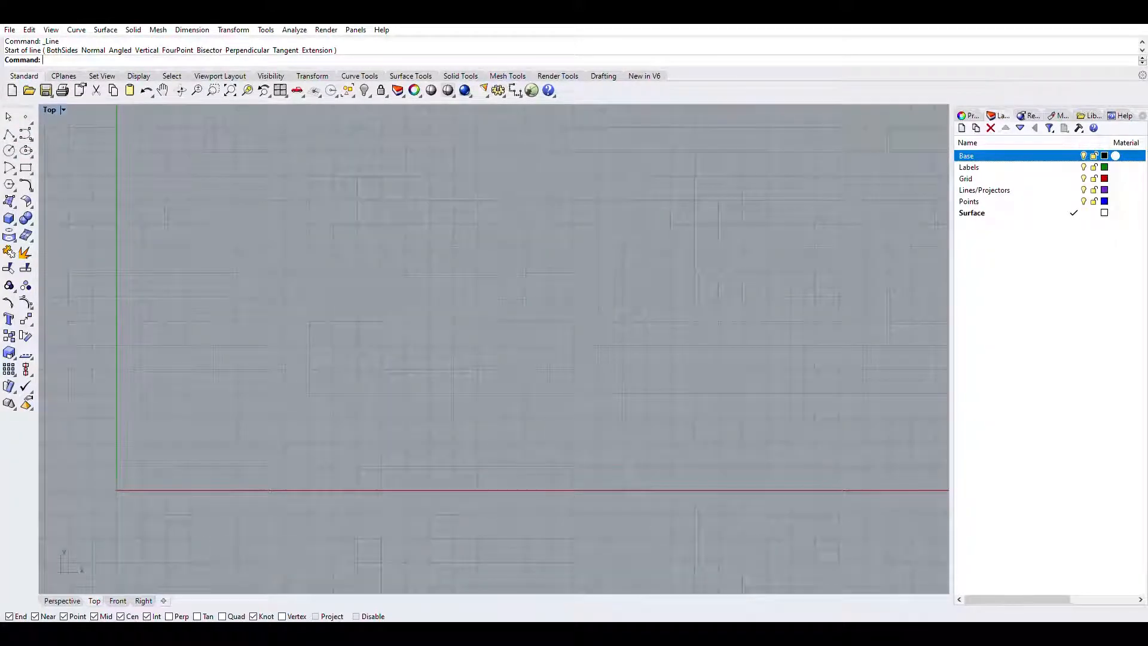
{"action": "type", "text": "Lines"}
{"action": "key", "text": "BackSpace"}
{"action": "key", "text": "Return"}
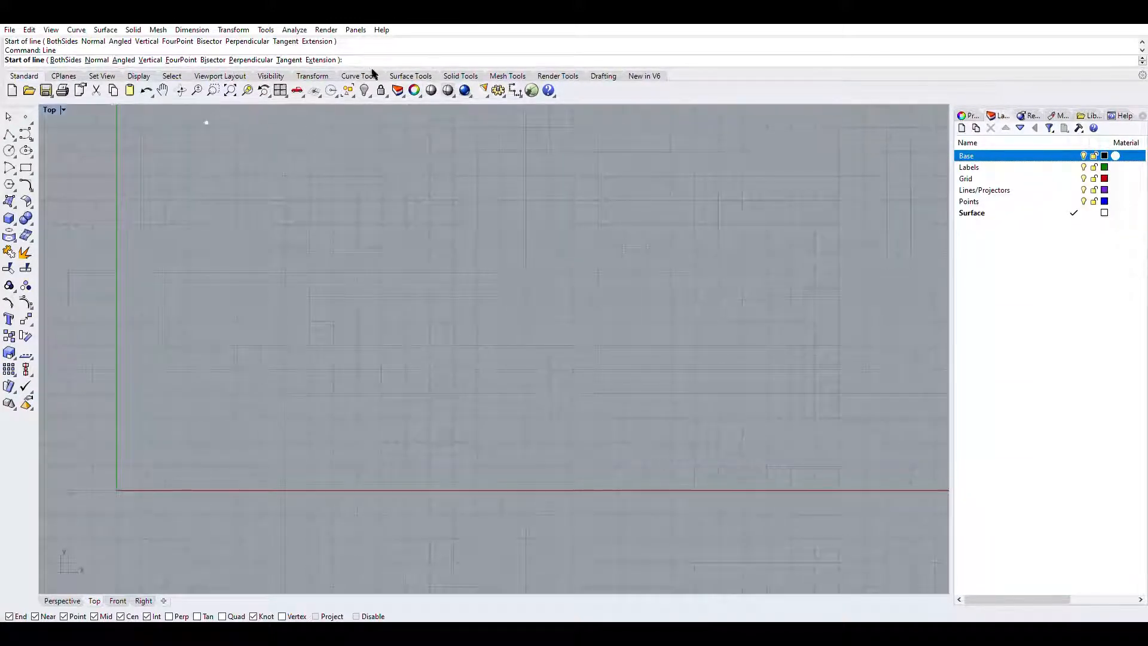
{"action": "left_click", "coordinate": [146, 442]}
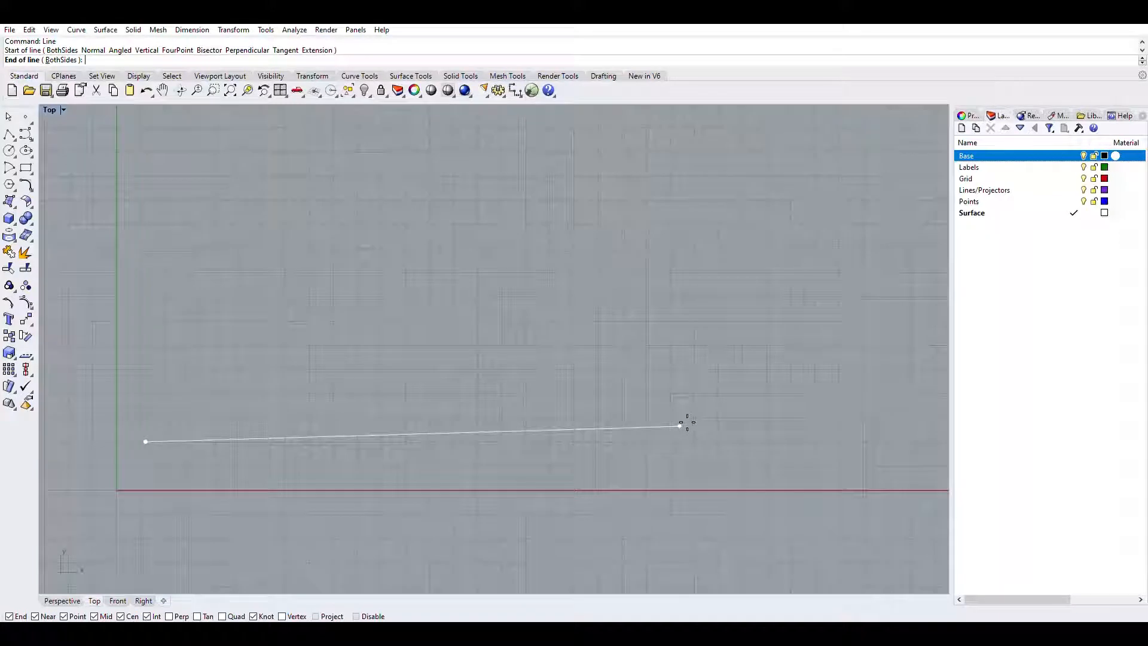
{"action": "type", "text": "10\""}
{"action": "key", "text": "Return"}
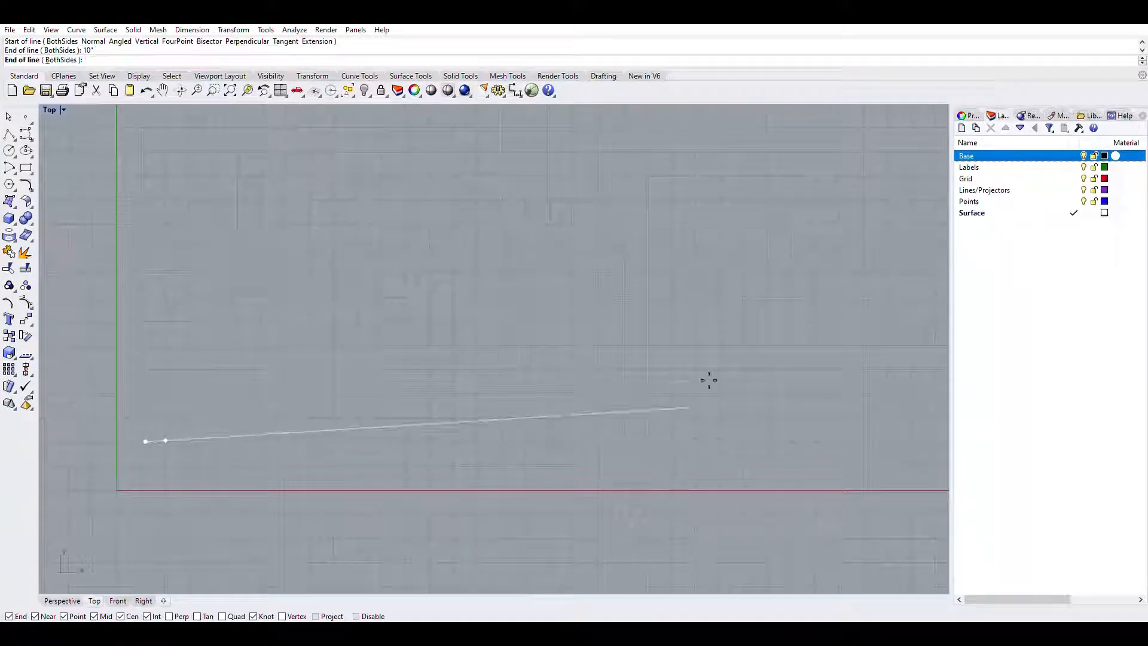
{"action": "left_click", "coordinate": [669, 447]}
Divide the horizontal line into 10 segments with marked ends, leaving the line unsplit
{"action": "scroll", "coordinate": [159, 433], "scroll_direction": "up", "scroll_amount": 6}
{"action": "scroll", "coordinate": [127, 461], "scroll_direction": "up", "scroll_amount": 7}
{"action": "right_click_drag", "start_coordinate": [368, 505], "coordinate": [701, 491]}
{"action": "scroll", "coordinate": [505, 396], "scroll_direction": "up", "scroll_amount": 10}
{"action": "right_click_drag", "start_coordinate": [661, 432], "coordinate": [519, 443]}
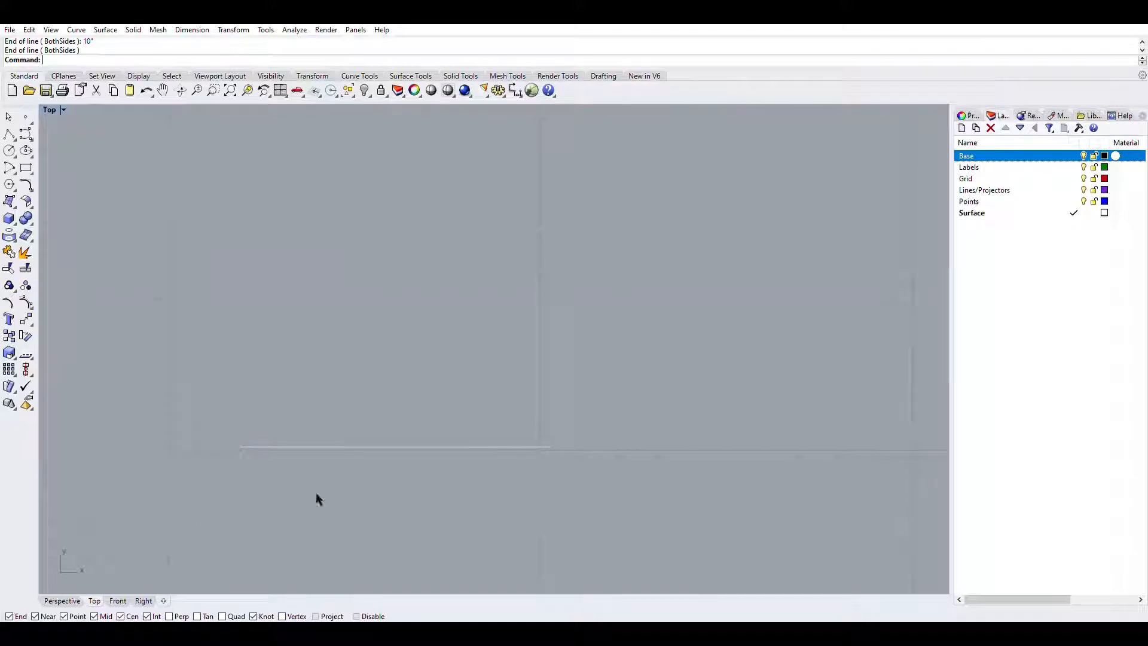
{"action": "left_click", "coordinate": [370, 443]}
{"action": "key", "text": "Escape"}
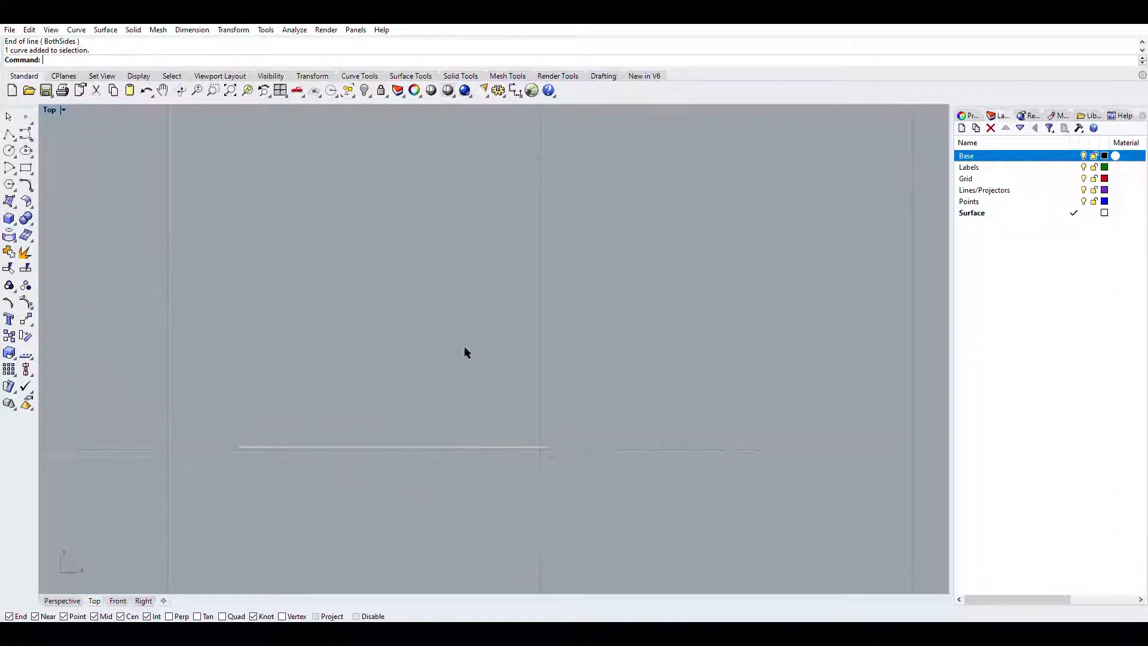
{"action": "left_click", "coordinate": [477, 442]}
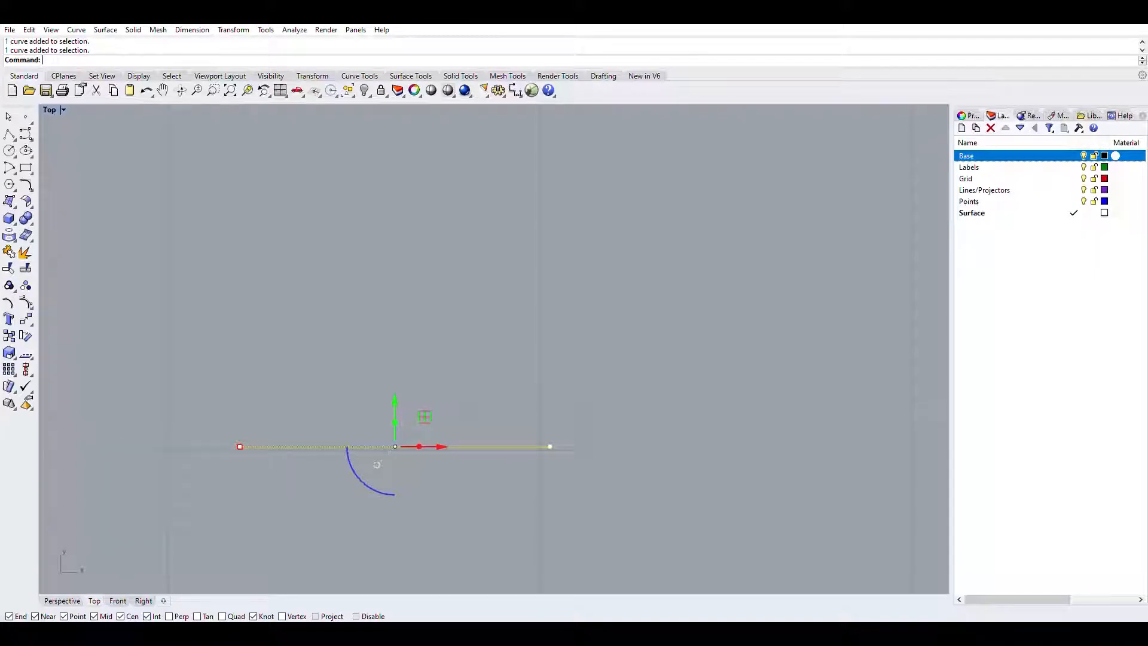
{"action": "type", "text": "Dvi"}
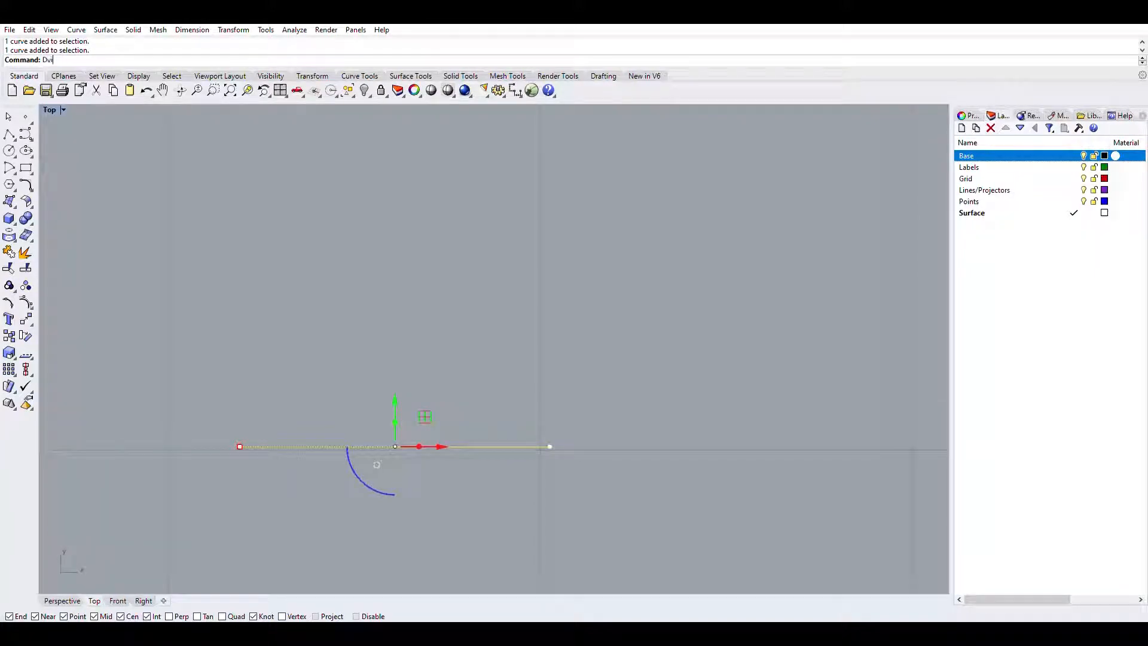
{"action": "type", "text": "id"}
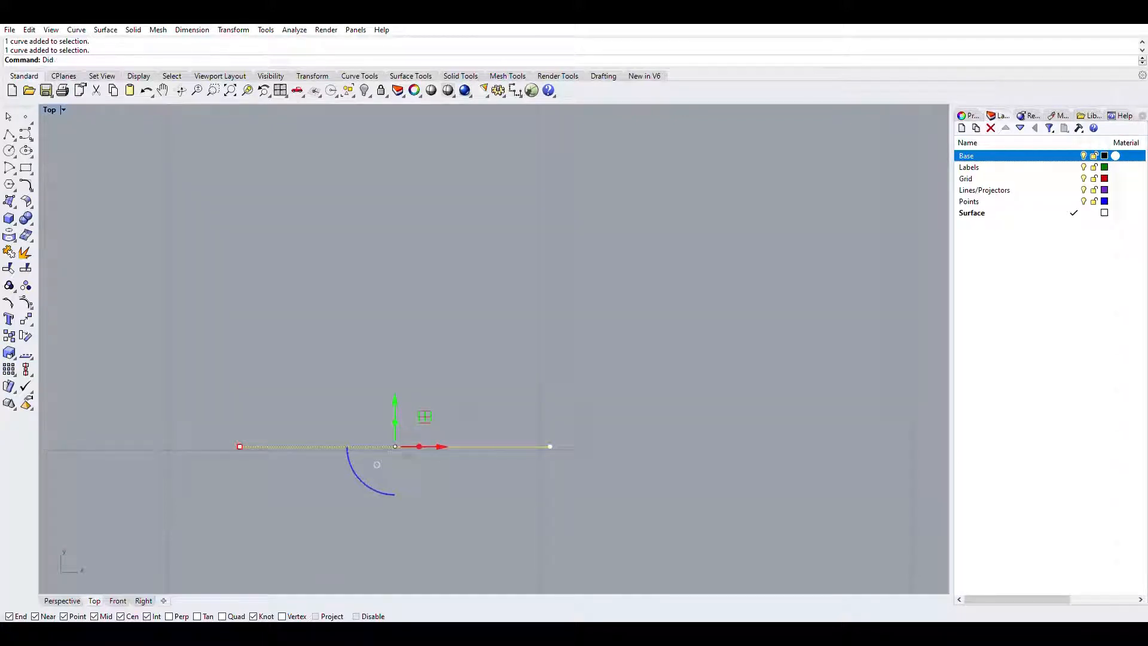
{"action": "type", "text": "vide"}
{"action": "key", "text": "Return"}
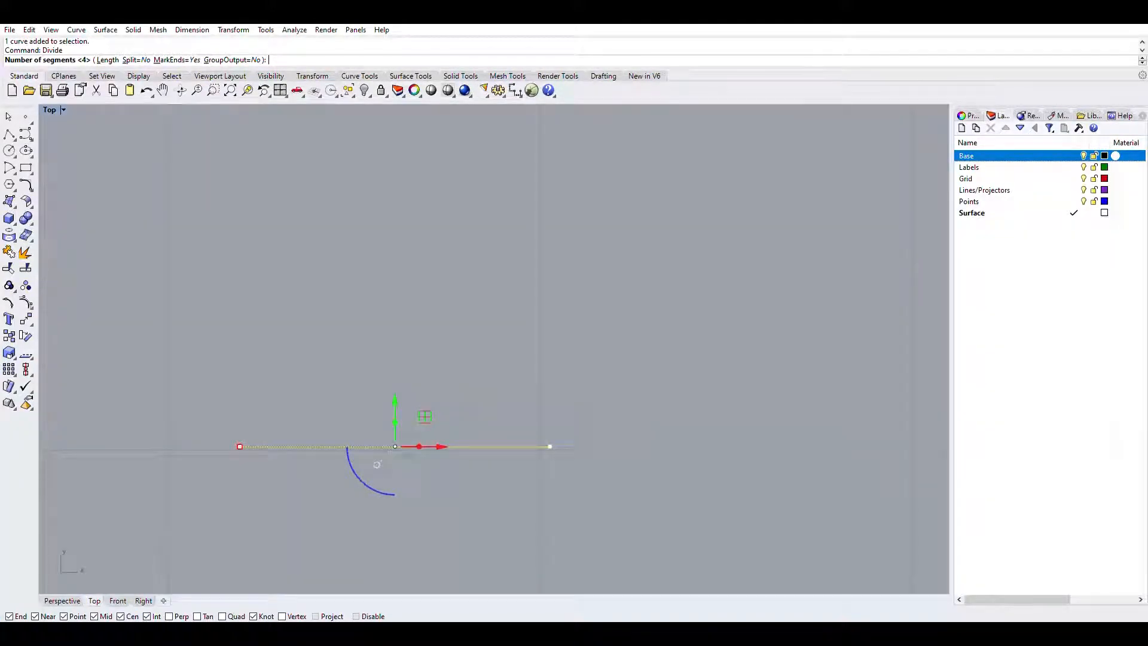
{"action": "type", "text": "10"}
{"action": "key", "text": "Return"}
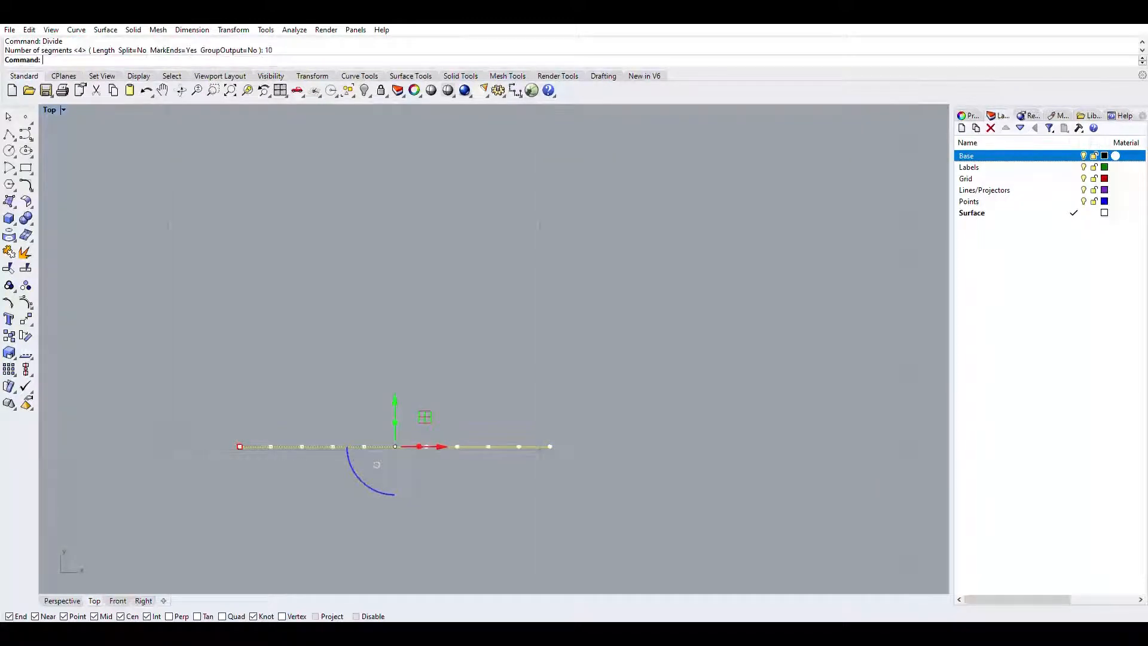
{"action": "key", "text": "Escape"}
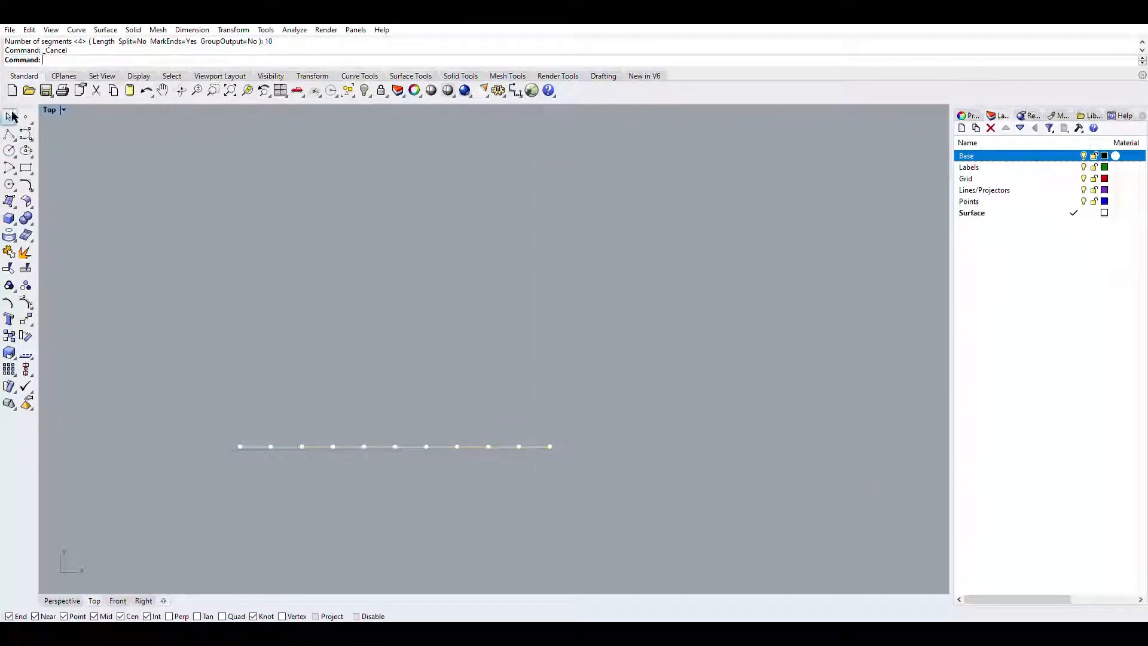
Draw a vertical 10" line upward from the left end of the divided line
{"action": "scroll", "coordinate": [311, 419], "scroll_direction": "up", "scroll_amount": 3}
{"action": "scroll", "coordinate": [406, 364], "scroll_direction": "up", "scroll_amount": 1}
{"action": "right_click_drag", "start_coordinate": [463, 371], "coordinate": [458, 269]}
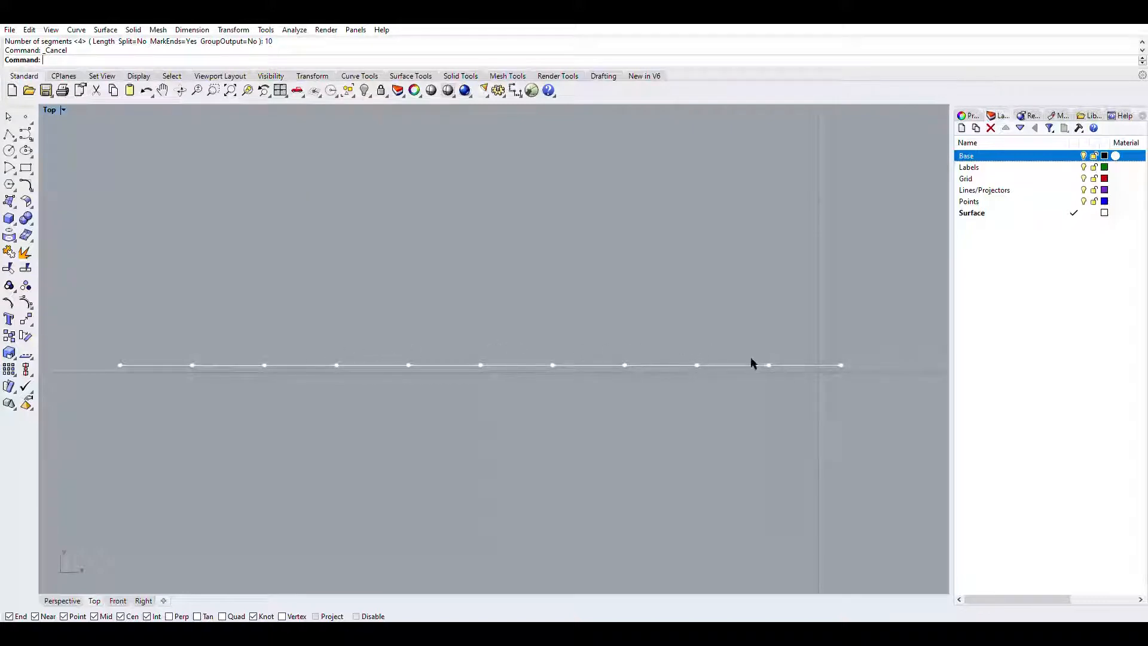
{"action": "scroll", "coordinate": [800, 330], "scroll_direction": "down", "scroll_amount": 2}
{"action": "right_click_drag", "start_coordinate": [782, 240], "coordinate": [693, 314]}
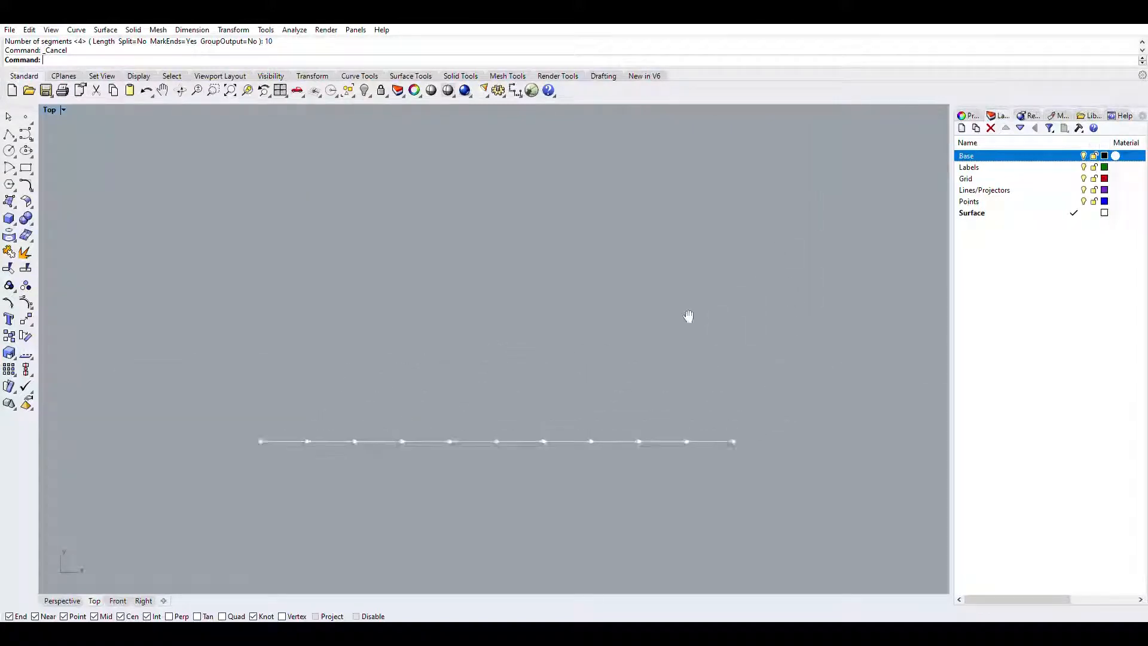
{"action": "scroll", "coordinate": [318, 336], "scroll_direction": "down", "scroll_amount": 1}
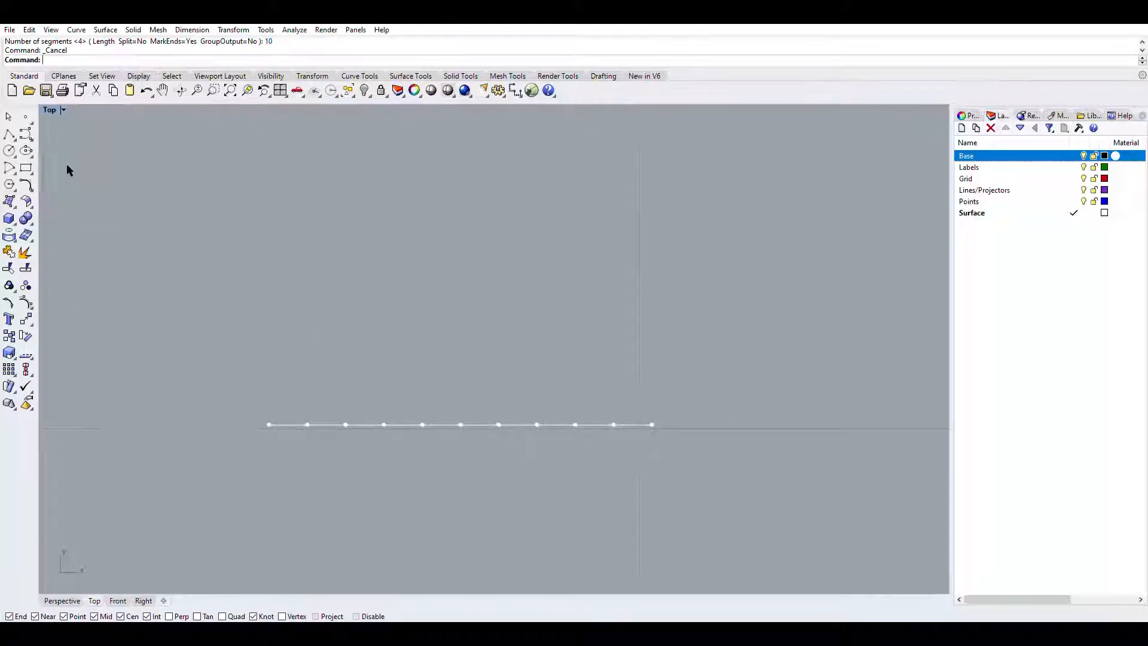
{"action": "type", "text": "Line"}
{"action": "key", "text": "Return"}
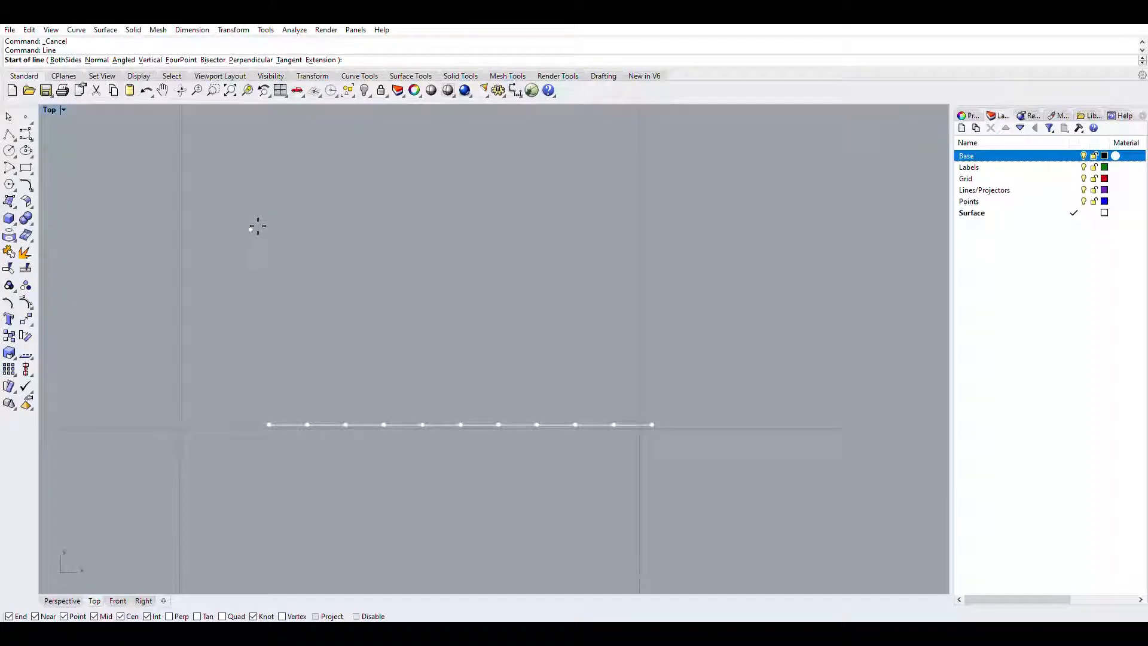
{"action": "left_click", "coordinate": [269, 425]}
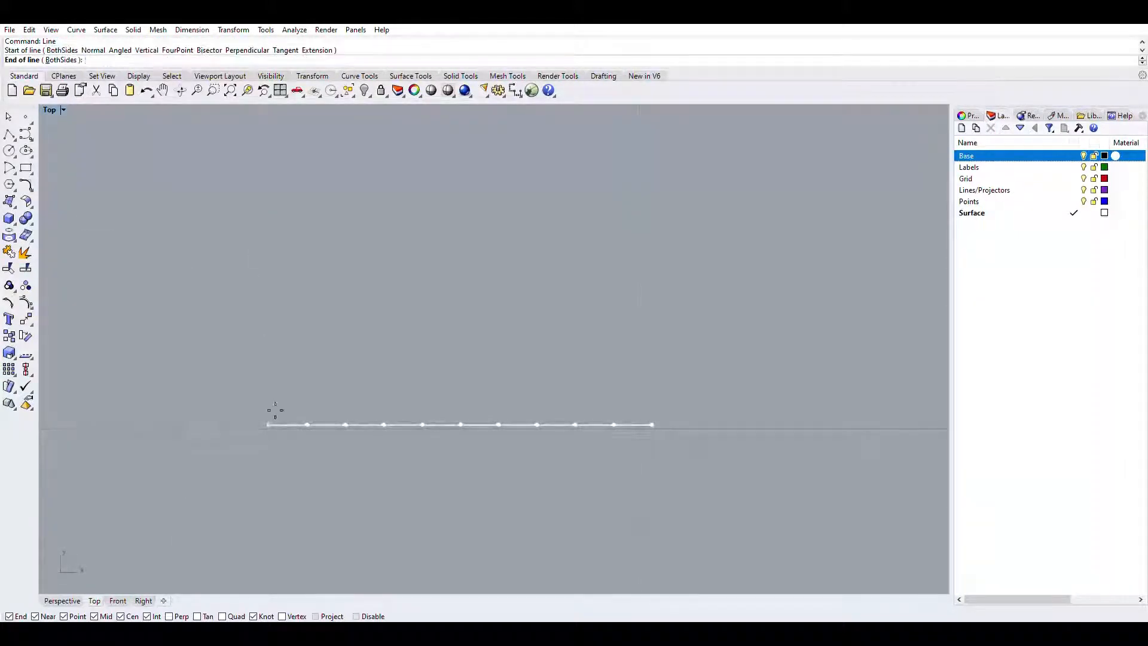
{"action": "right_click_drag", "start_coordinate": [290, 240], "coordinate": [289, 344]}
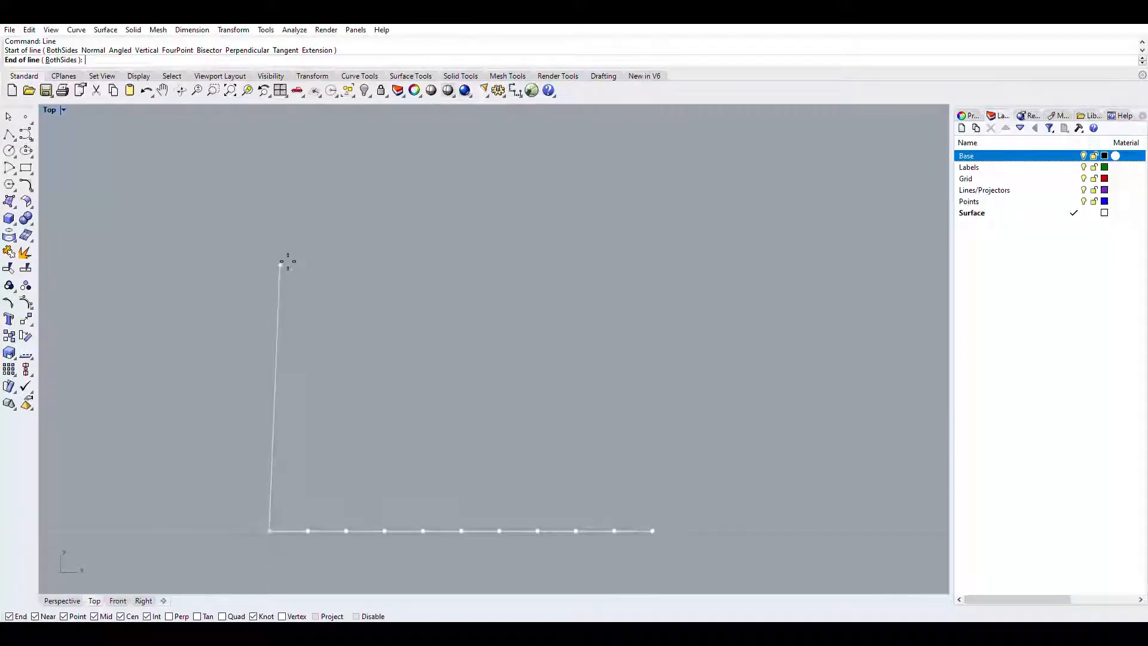
{"action": "type", "text": "10"}
{"action": "key", "text": "Return"}
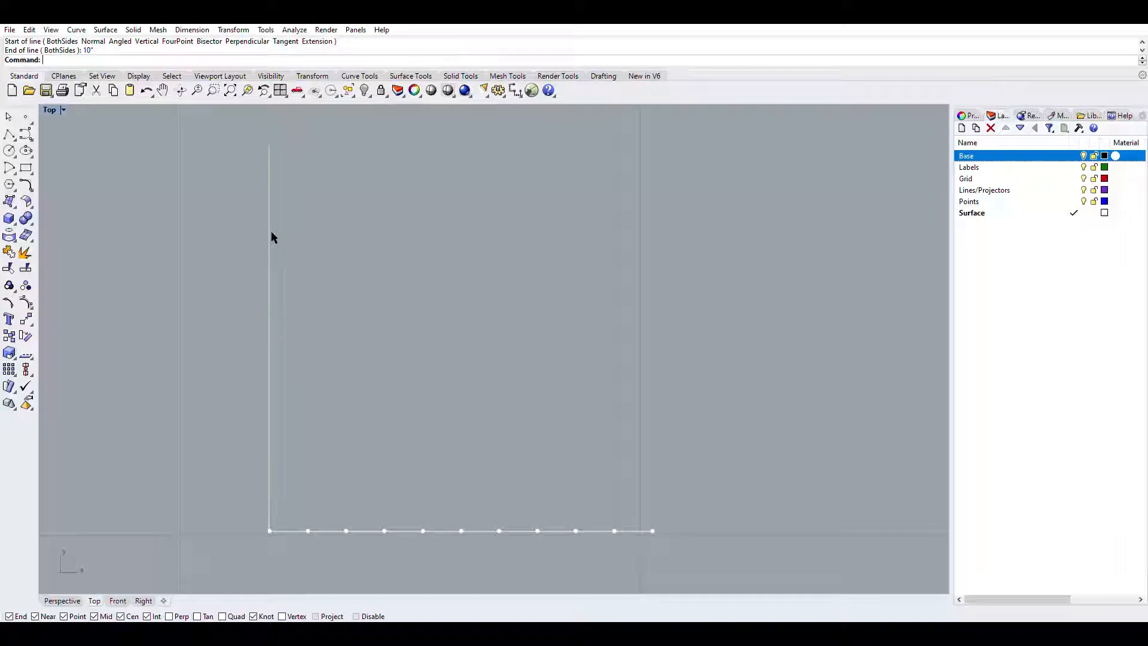
Try copying the vertical line to several arbitrary spots, and undo the copies together with the vertical line
{"action": "left_click", "coordinate": [270, 234]}
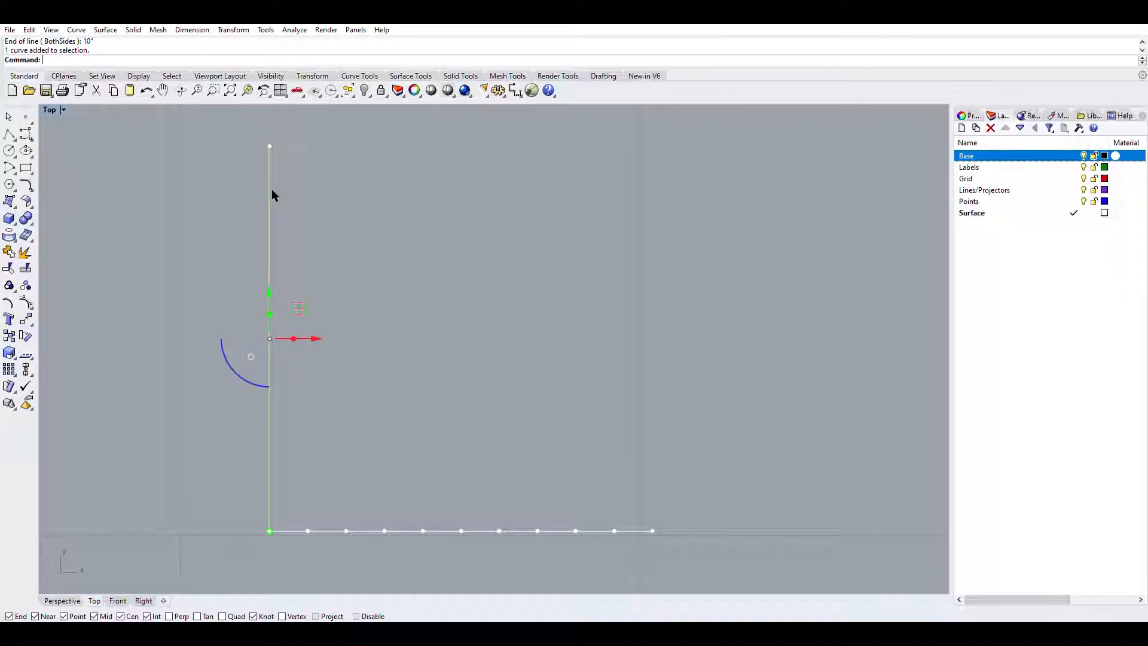
{"action": "type", "text": "one"}
{"action": "key", "text": "Return"}
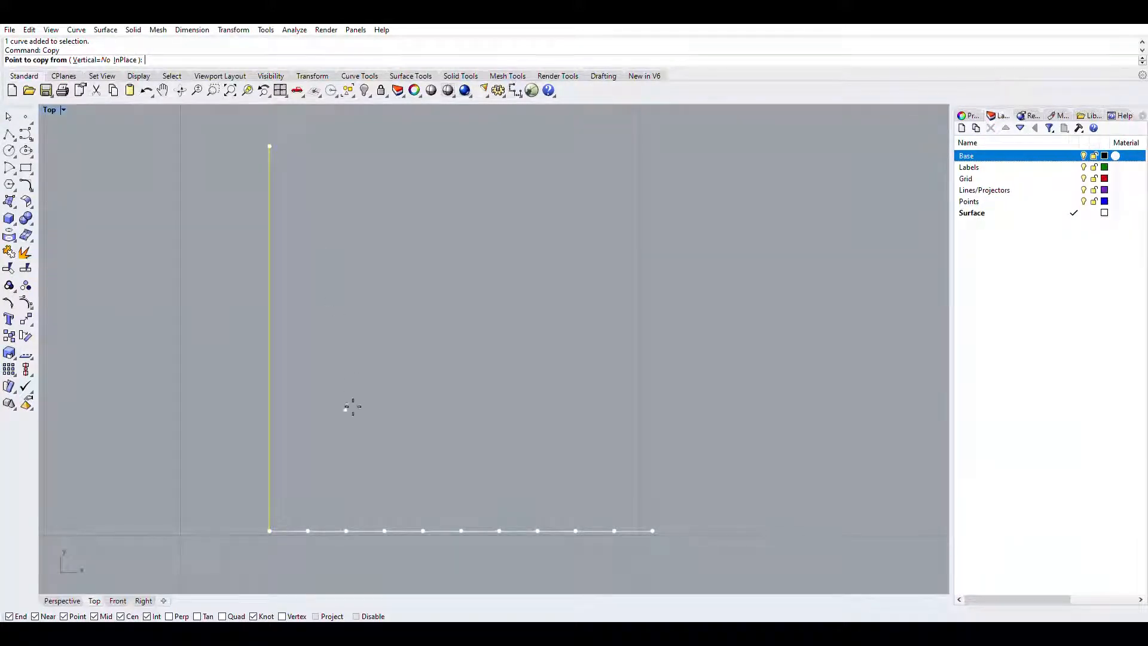
{"action": "left_click", "coordinate": [502, 263]}
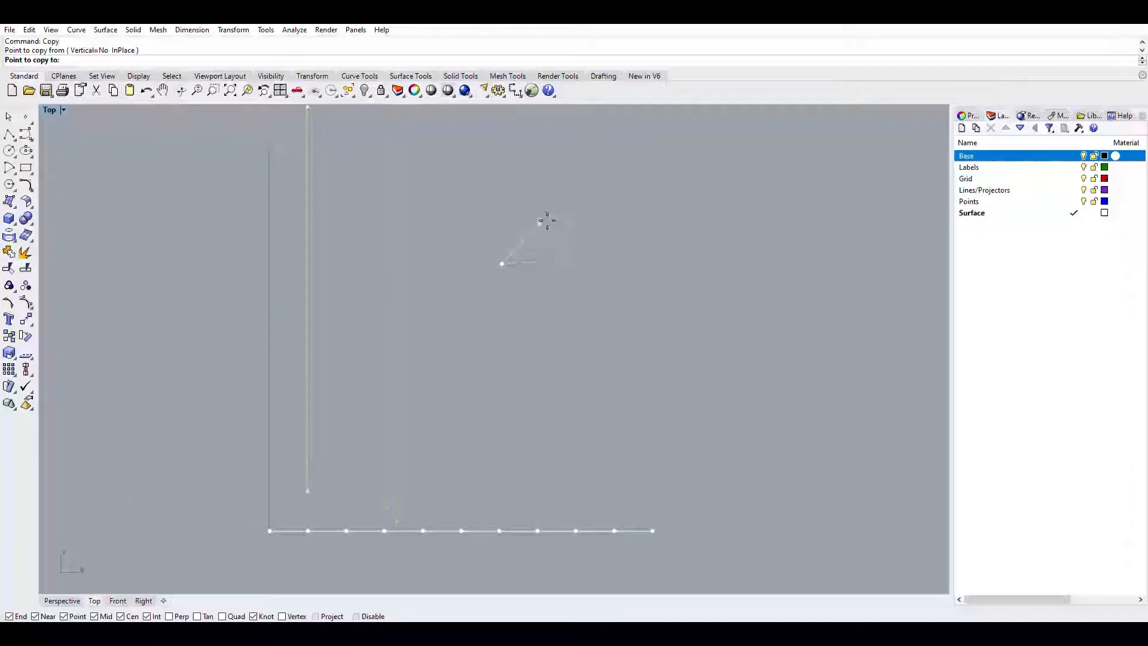
{"action": "left_click", "coordinate": [577, 311]}
{"action": "left_click", "coordinate": [441, 244]}
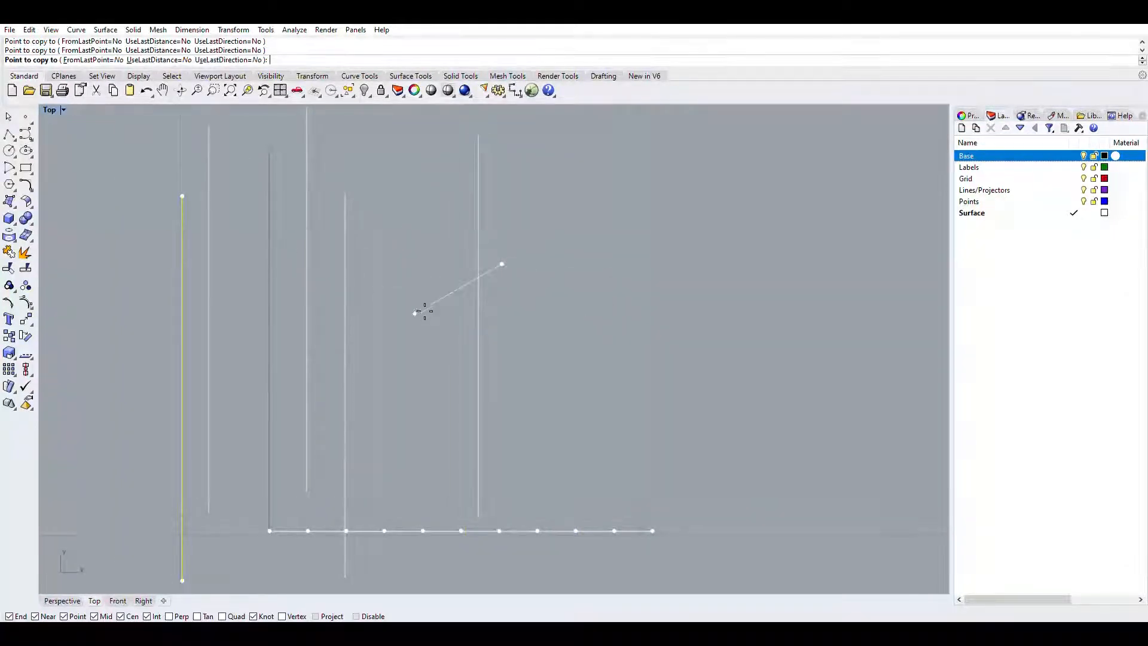
{"action": "key", "text": "Return"}
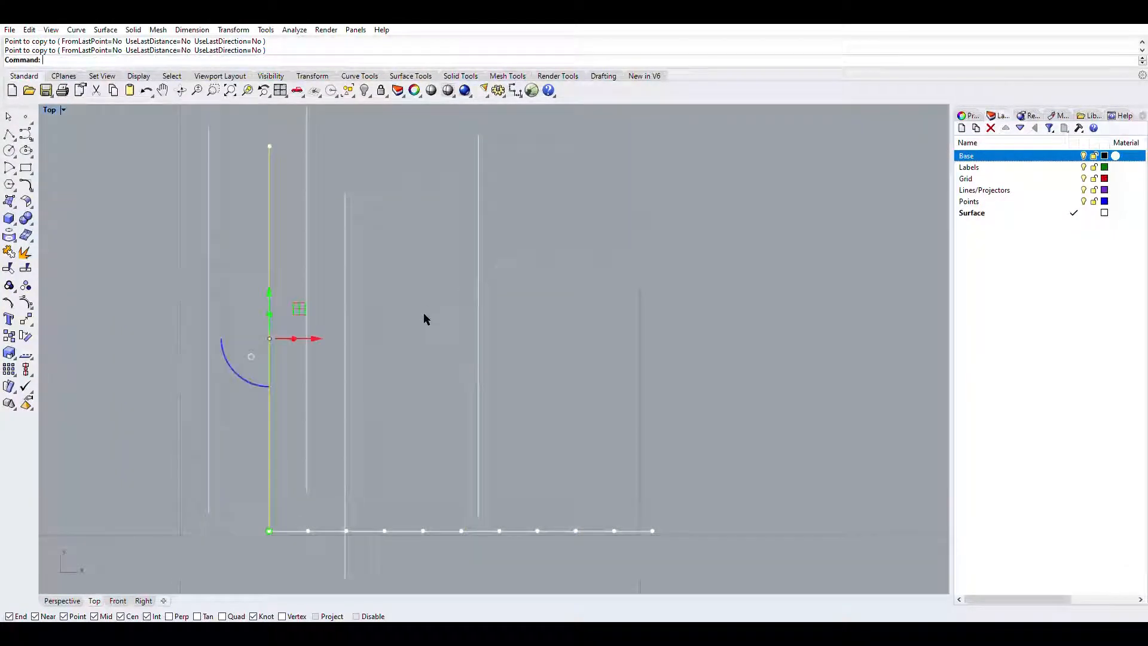
{"action": "key", "text": "ctrl+z"}
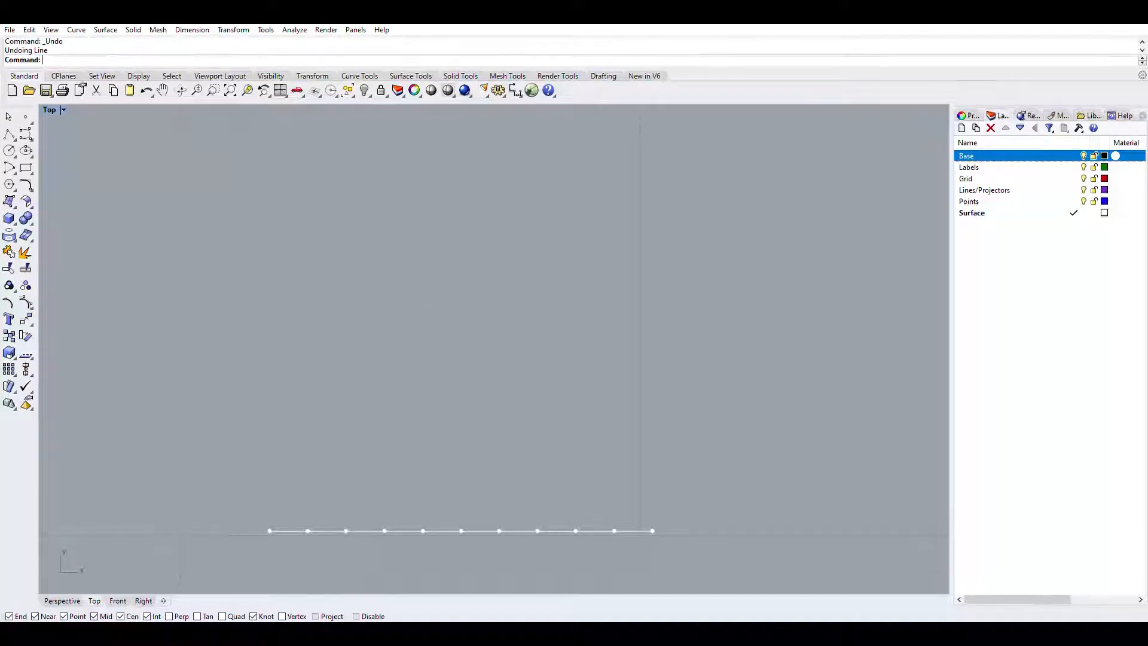
Restore the vertical line and copy it from its lower end to each of the other ten division points on the base line
{"action": "key", "text": "ctrl+y"}
{"action": "left_click", "coordinate": [301, 211]}
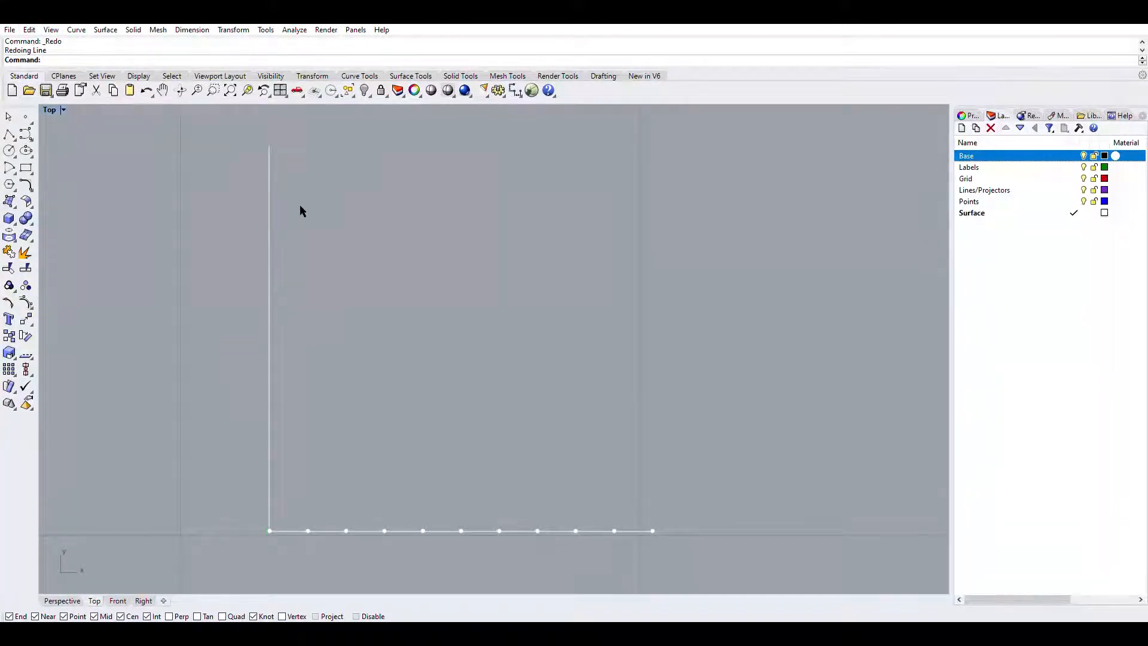
{"action": "type", "text": "Copy"}
{"action": "key", "text": "Return"}
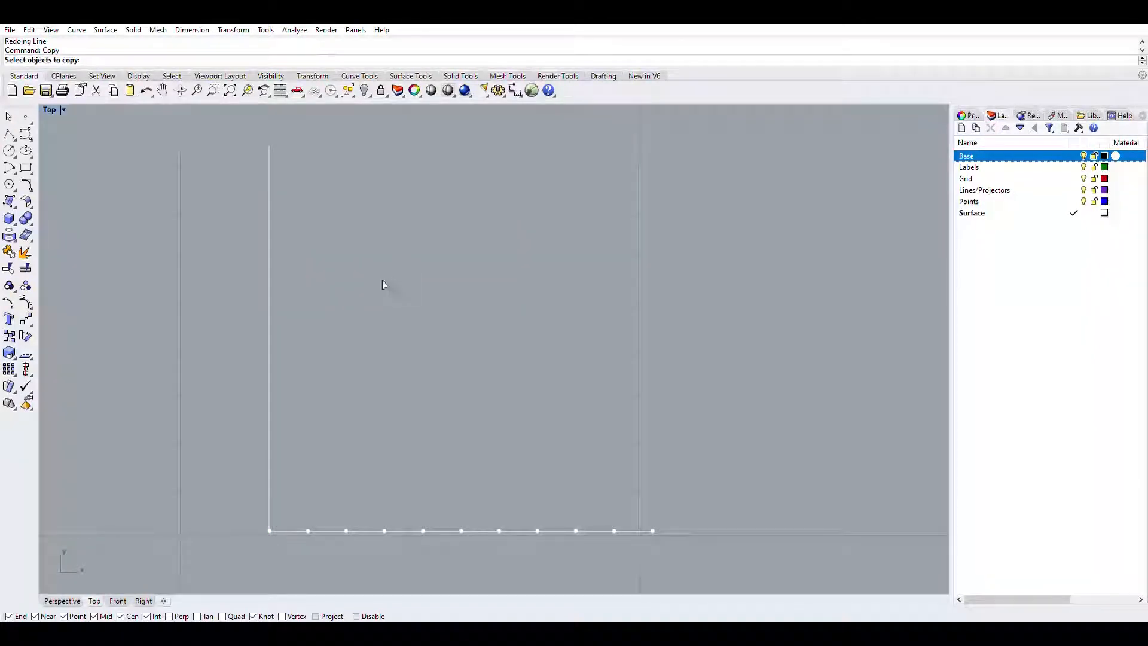
{"action": "left_click", "coordinate": [269, 273]}
{"action": "key", "text": "Return"}
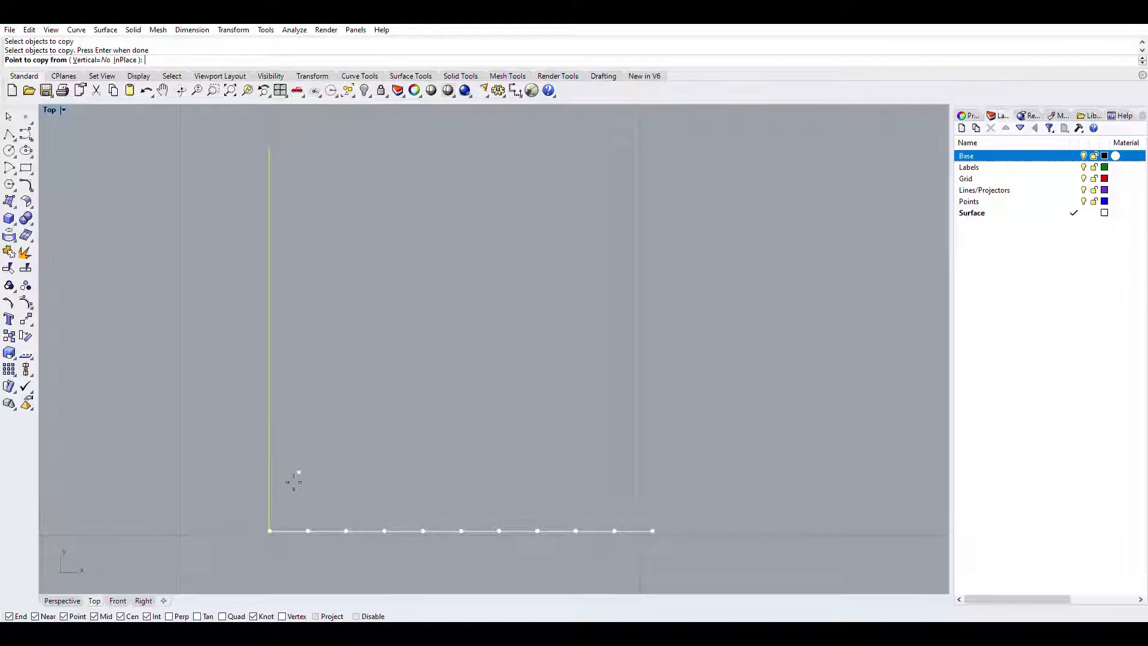
{"action": "left_click", "coordinate": [270, 529]}
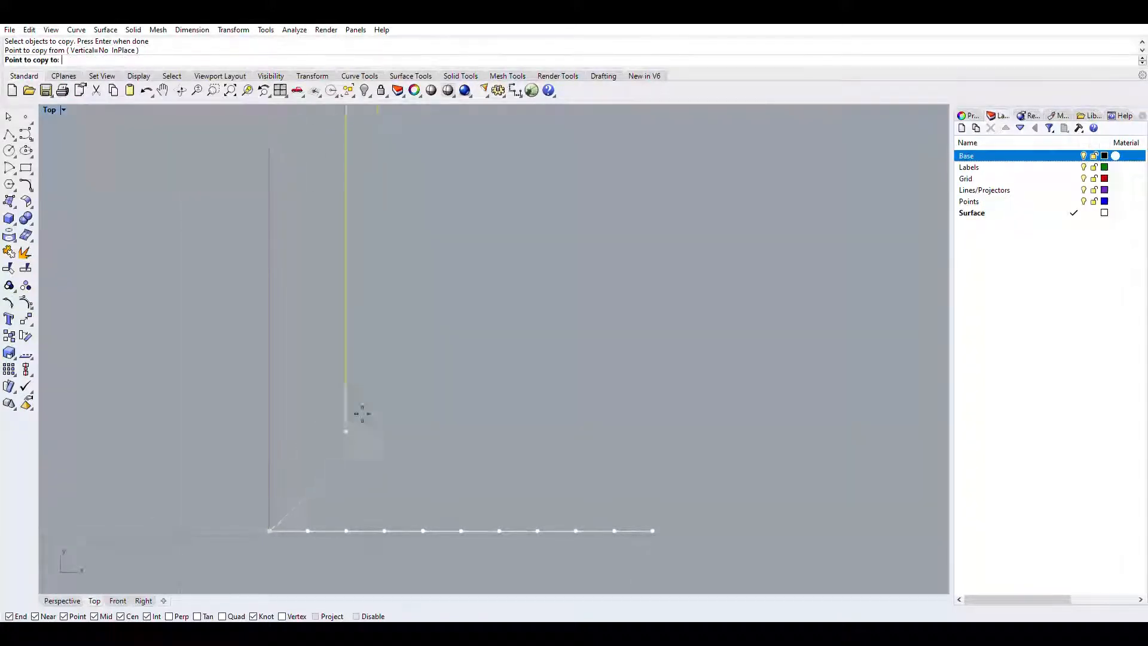
{"action": "left_click", "coordinate": [308, 530]}
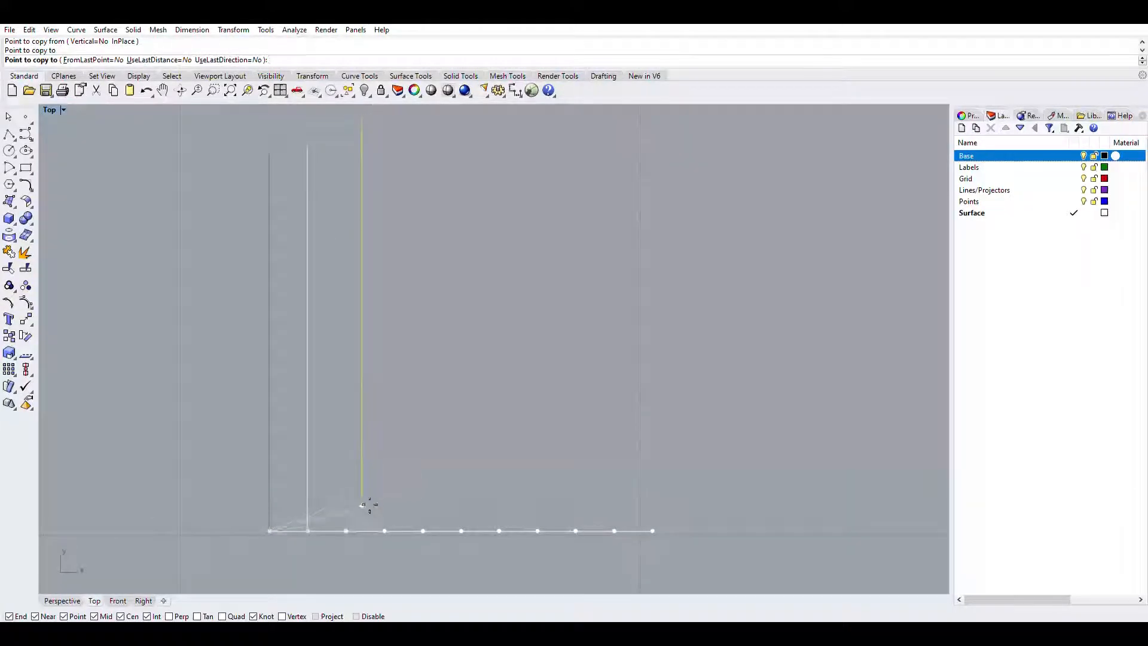
{"action": "left_click", "coordinate": [348, 529]}
{"action": "left_click", "coordinate": [385, 530]}
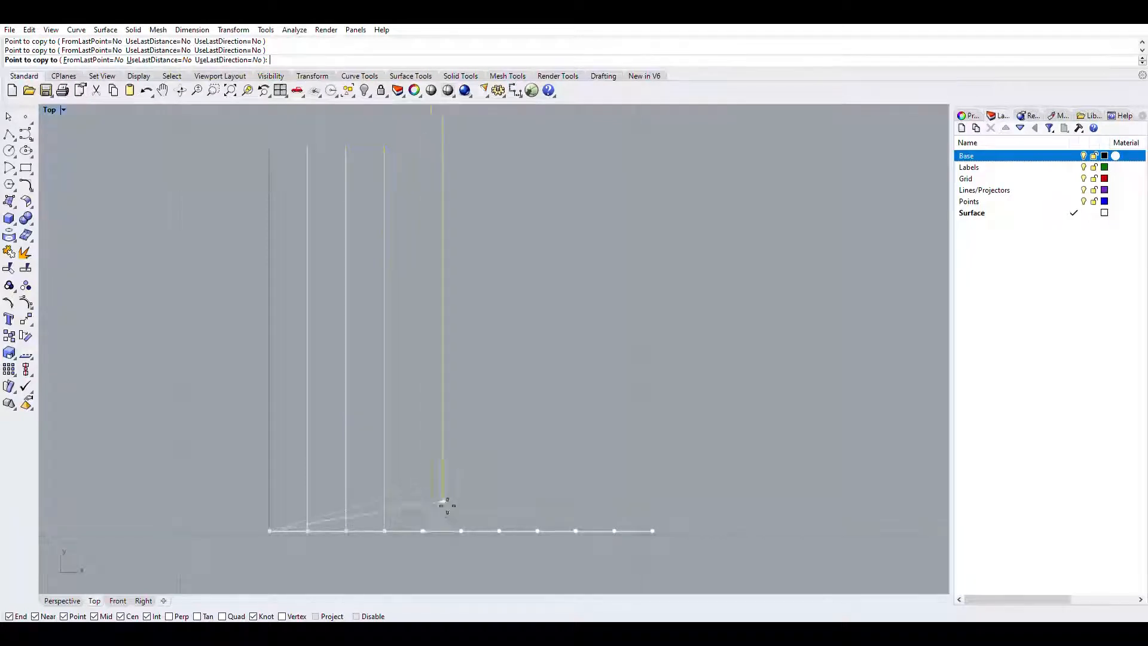
{"action": "left_click", "coordinate": [422, 530]}
{"action": "left_click", "coordinate": [461, 530]}
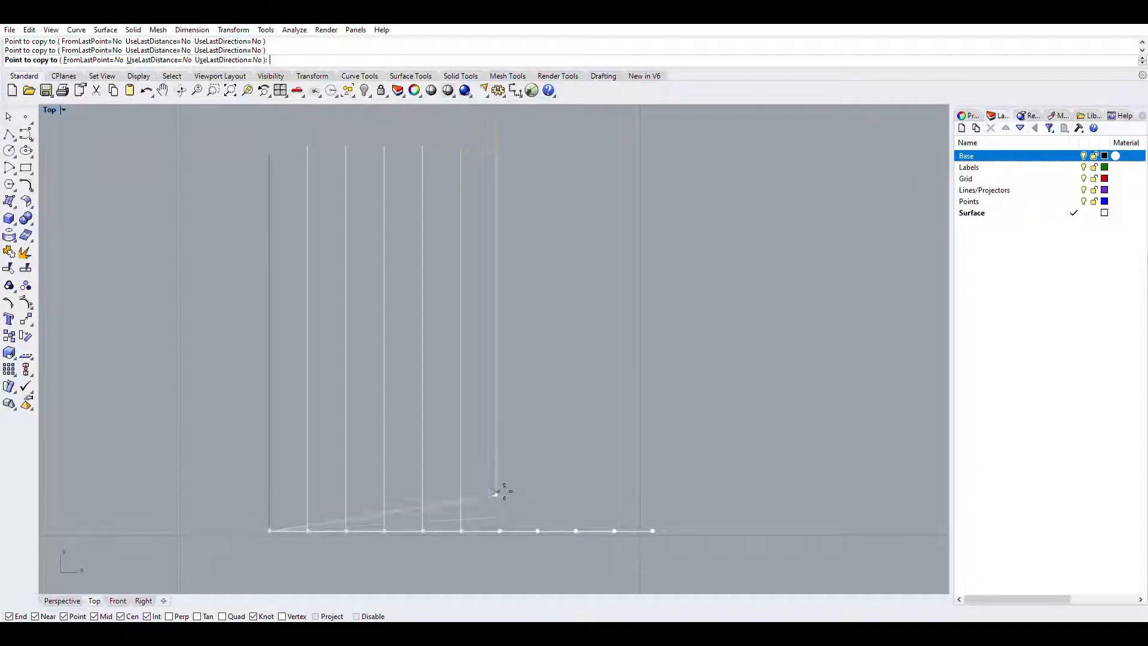
{"action": "left_click", "coordinate": [500, 529]}
{"action": "left_click", "coordinate": [538, 529]}
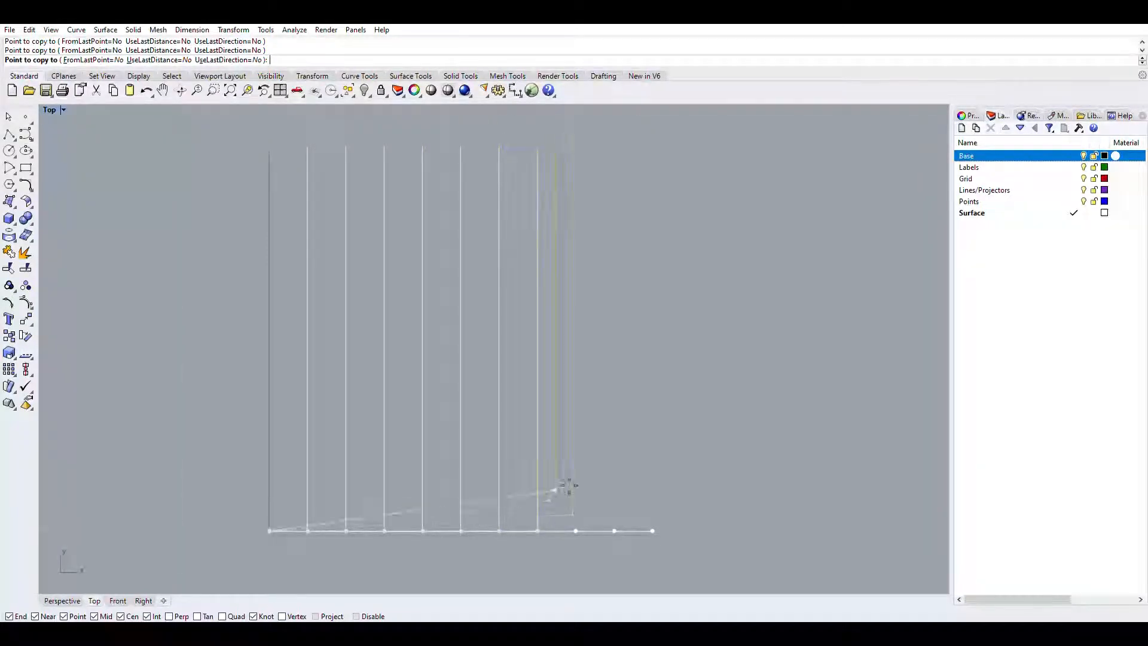
{"action": "left_click", "coordinate": [576, 530]}
{"action": "left_click", "coordinate": [614, 529]}
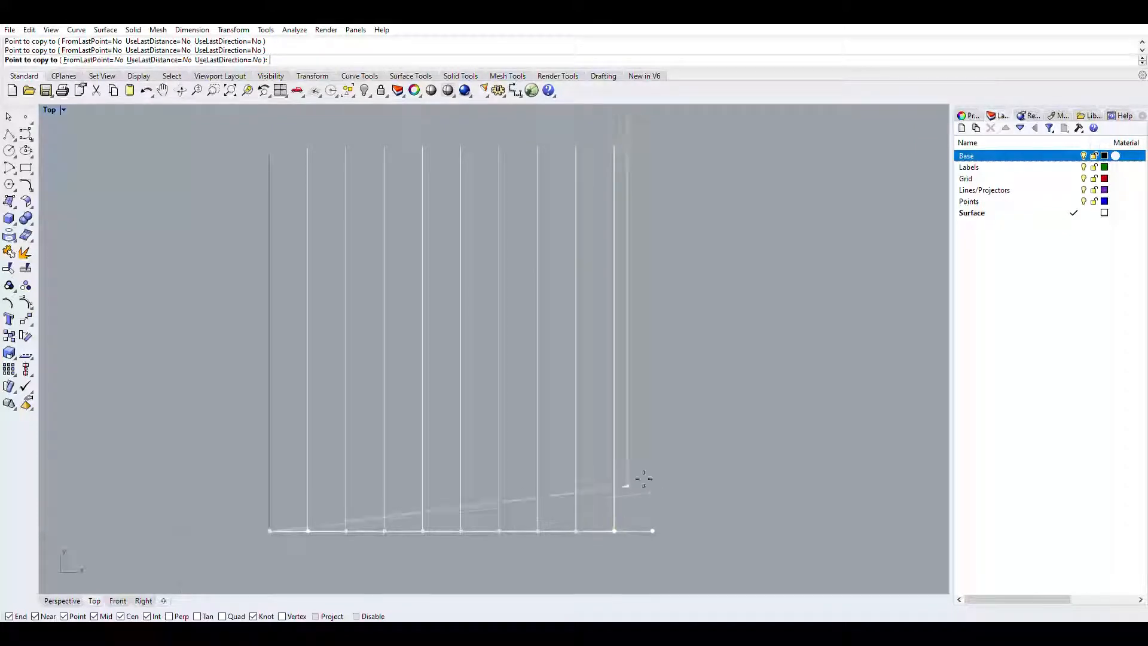
{"action": "left_click", "coordinate": [653, 530]}
{"action": "key", "text": "Return"}
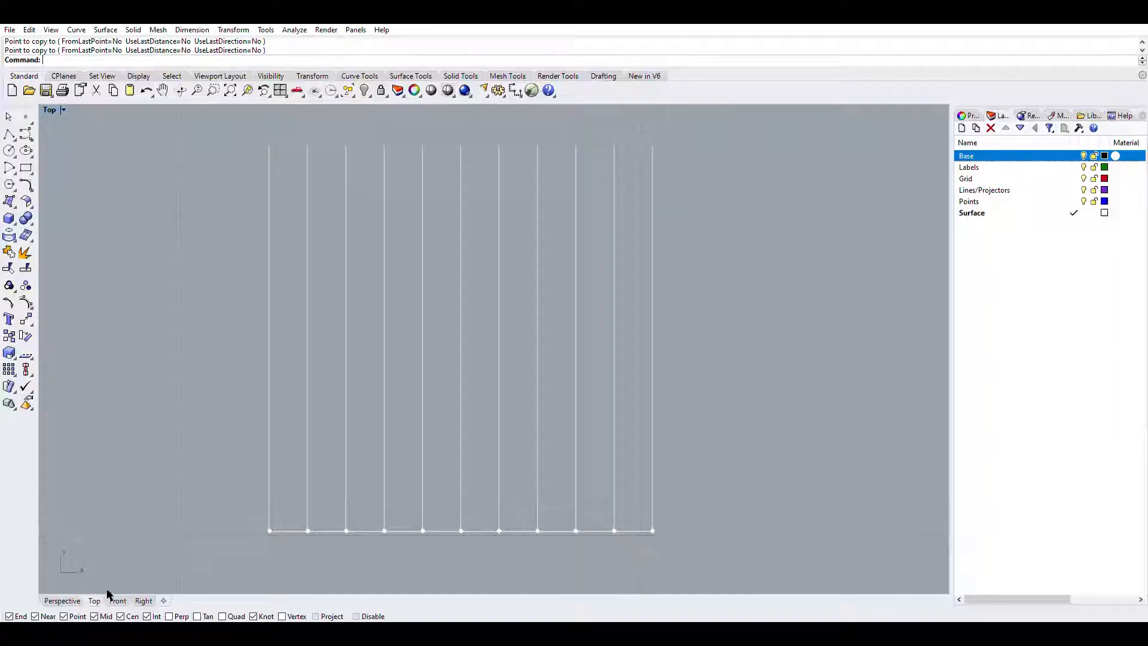
{"action": "left_click", "coordinate": [14, 135]}
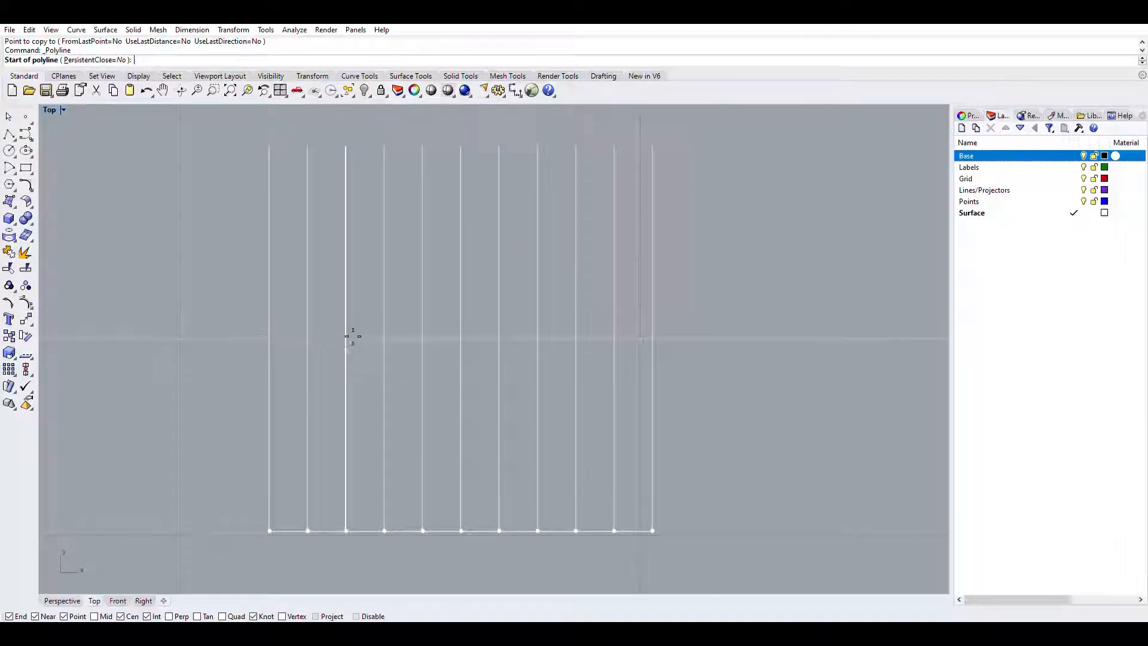
{"action": "left_click", "coordinate": [95, 616]}
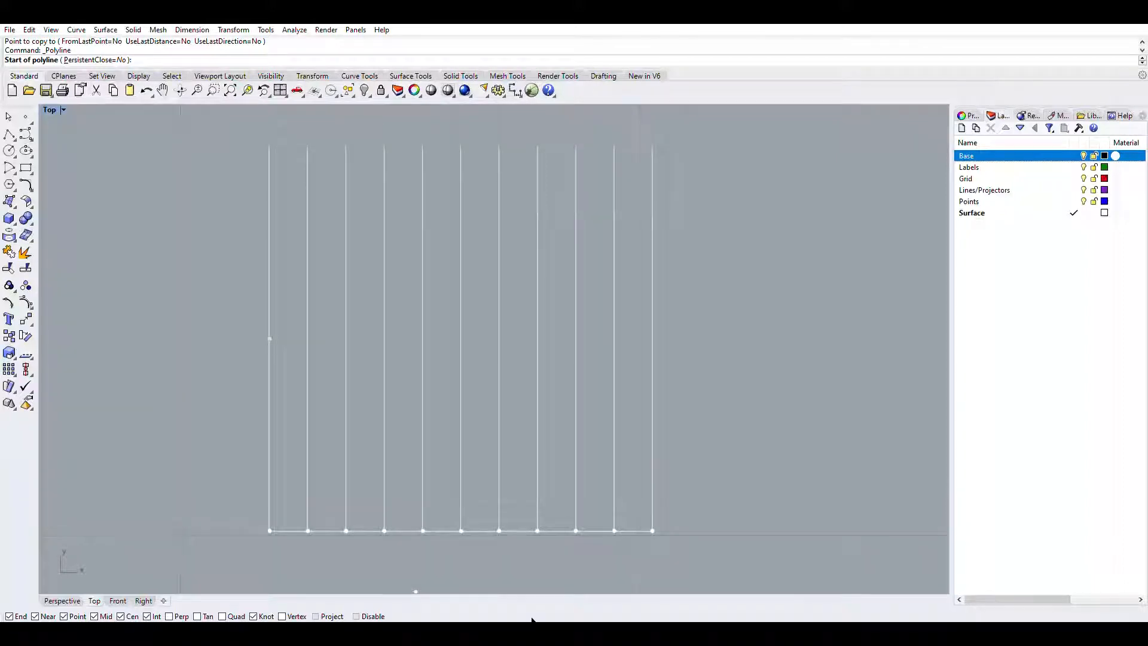
{"action": "key", "text": "Escape"}
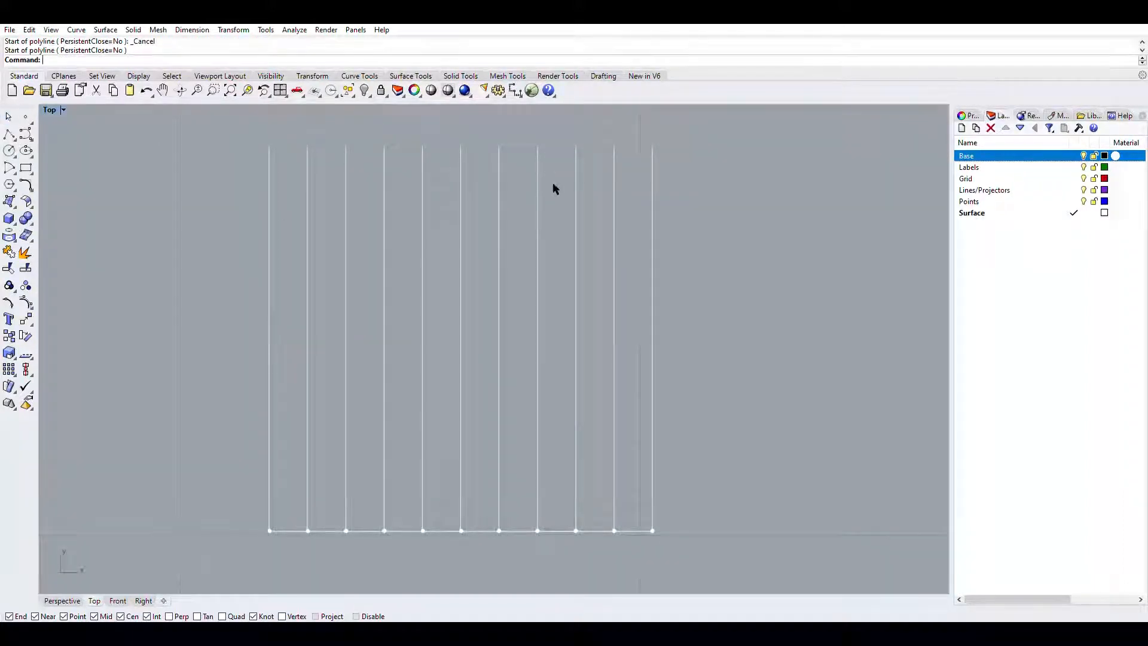
Enable the Gumball on the eighth vertical line and try moving and rotating the line freely, undoing each trial
{"action": "left_click", "coordinate": [536, 198]}
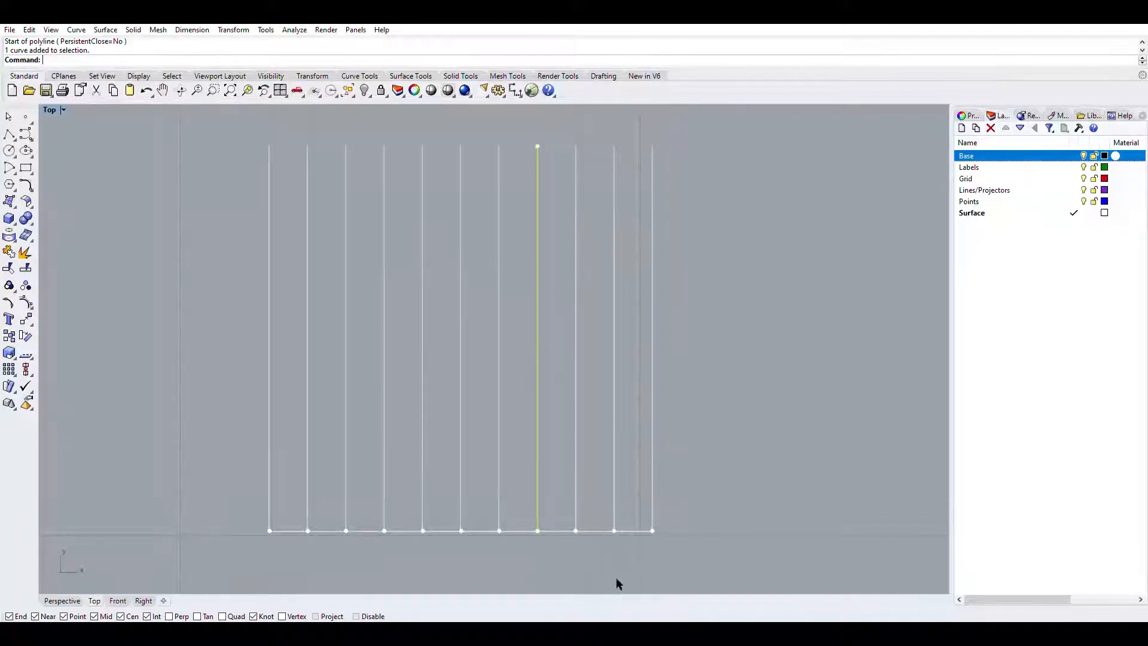
{"action": "left_click", "coordinate": [537, 619]}
{"action": "left_click_drag", "start_coordinate": [576, 336], "coordinate": [784, 339]}
{"action": "key", "text": "ctrl+z"}
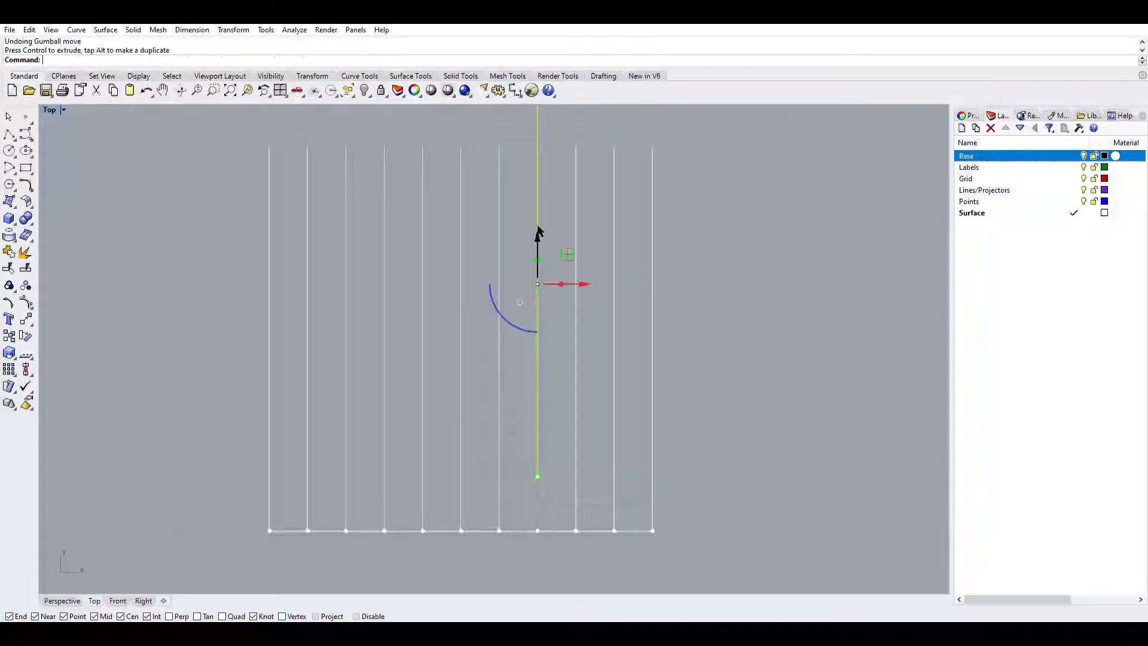
{"action": "key", "text": "ctrl+z"}
{"action": "left_click_drag", "start_coordinate": [505, 373], "coordinate": [611, 235]}
{"action": "key", "text": "ctrl+z"}
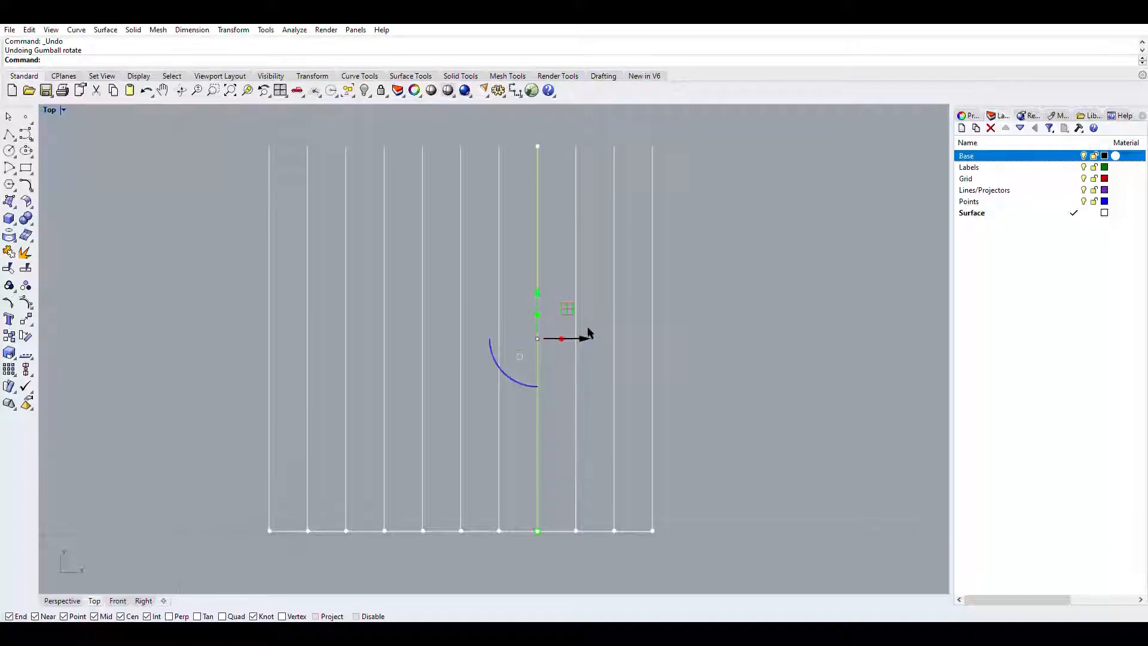
Try moving the eighth vertical line horizontally by exactly 3 inches with the Gumball, and undo the move
{"action": "left_click_drag", "start_coordinate": [588, 333], "coordinate": [589, 334]}
{"action": "type", "text": "3"}
{"action": "key", "text": "Return"}
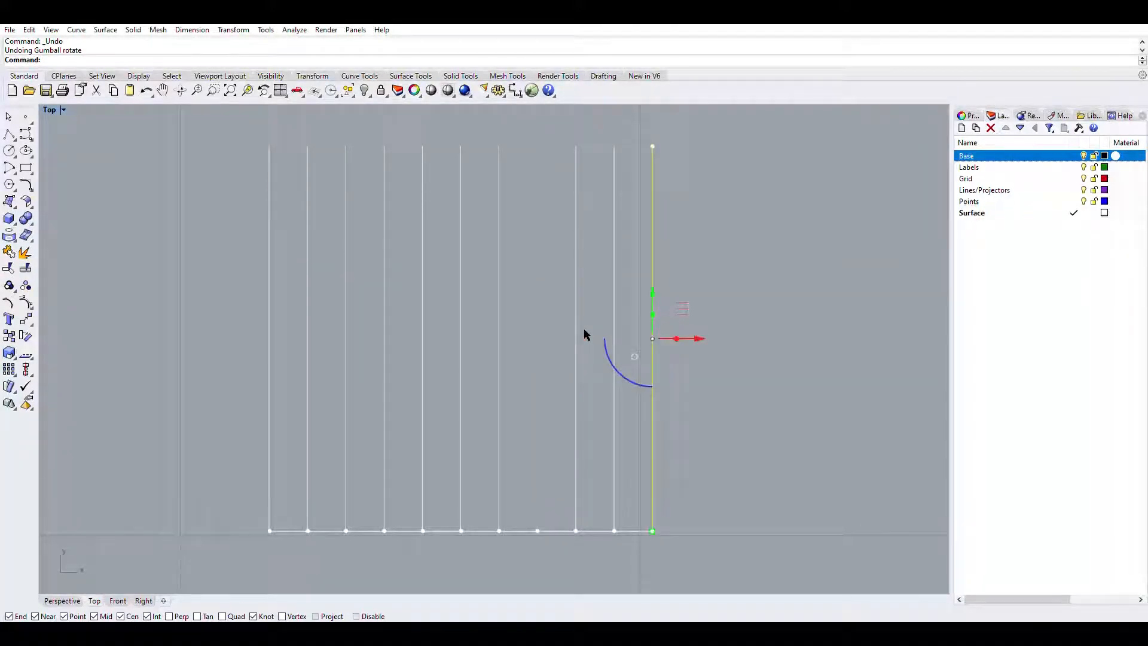
{"action": "key", "text": "ctrl+z"}
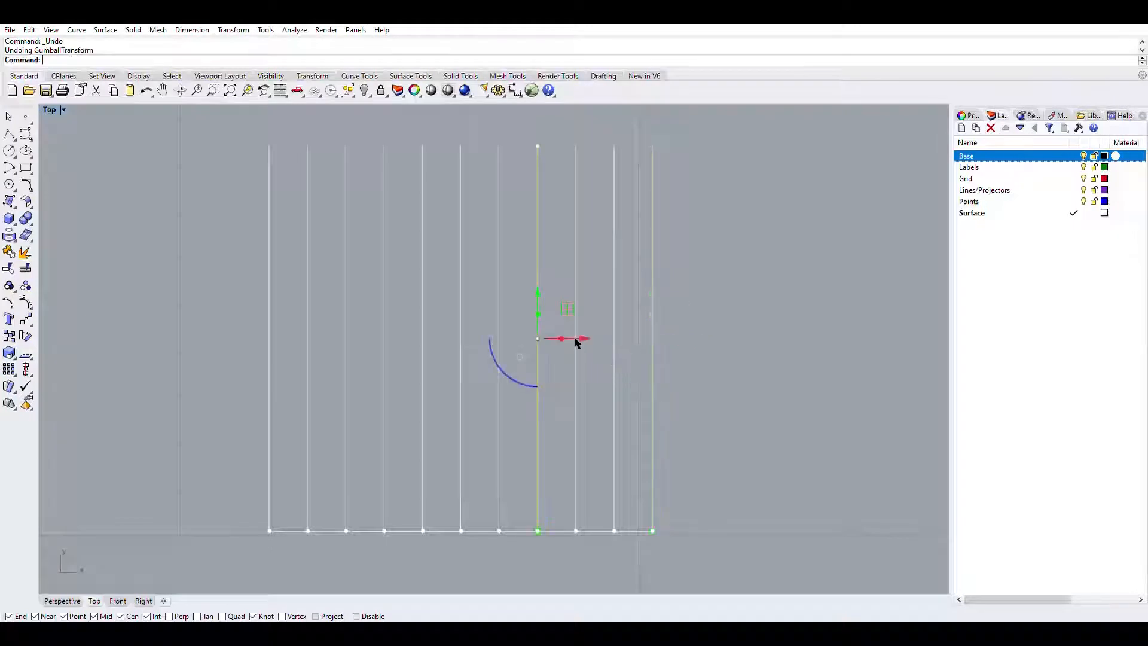
Try rotating the eighth vertical line about its midpoint by a numeric Gumball angle, undo the rotation and deselect the line
{"action": "left_click_drag", "start_coordinate": [508, 364], "coordinate": [508, 364]}
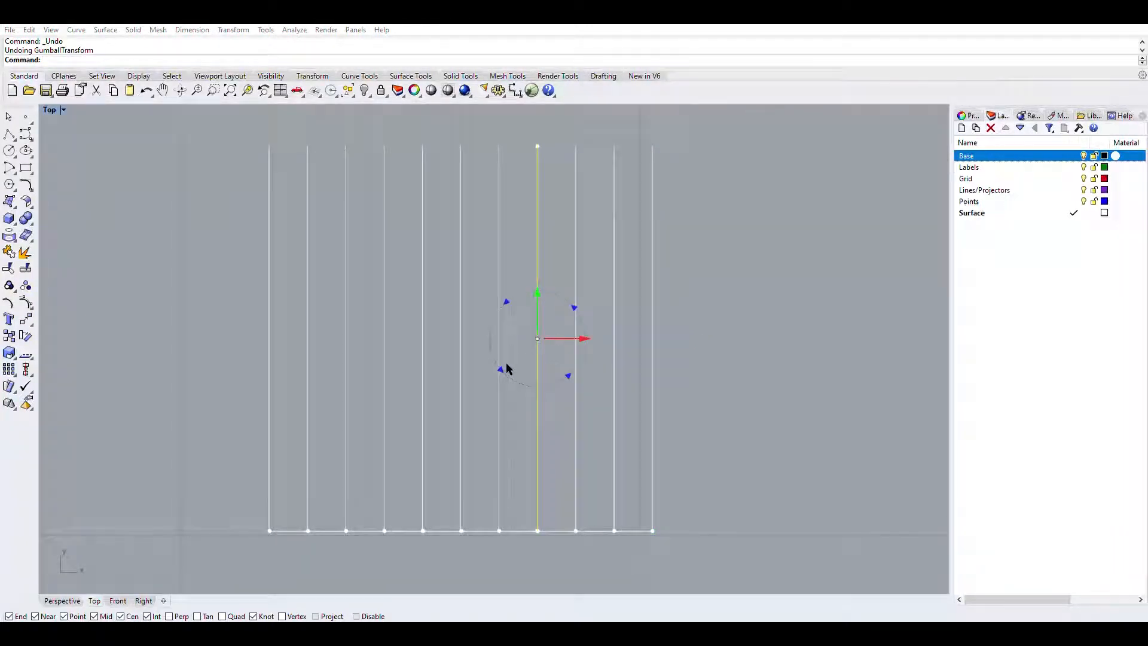
{"action": "key", "text": "Escape"}
{"action": "left_click", "coordinate": [517, 371]}
{"action": "key", "text": "Return"}
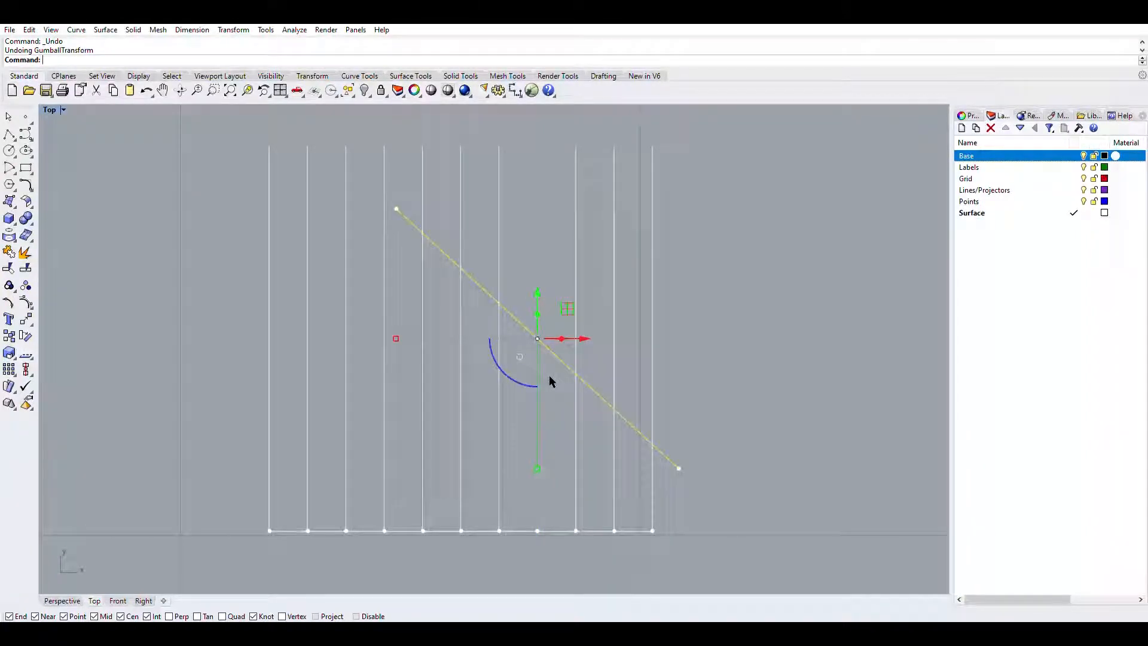
{"action": "key", "text": "ctrl+z"}
{"action": "key", "text": "Escape"}
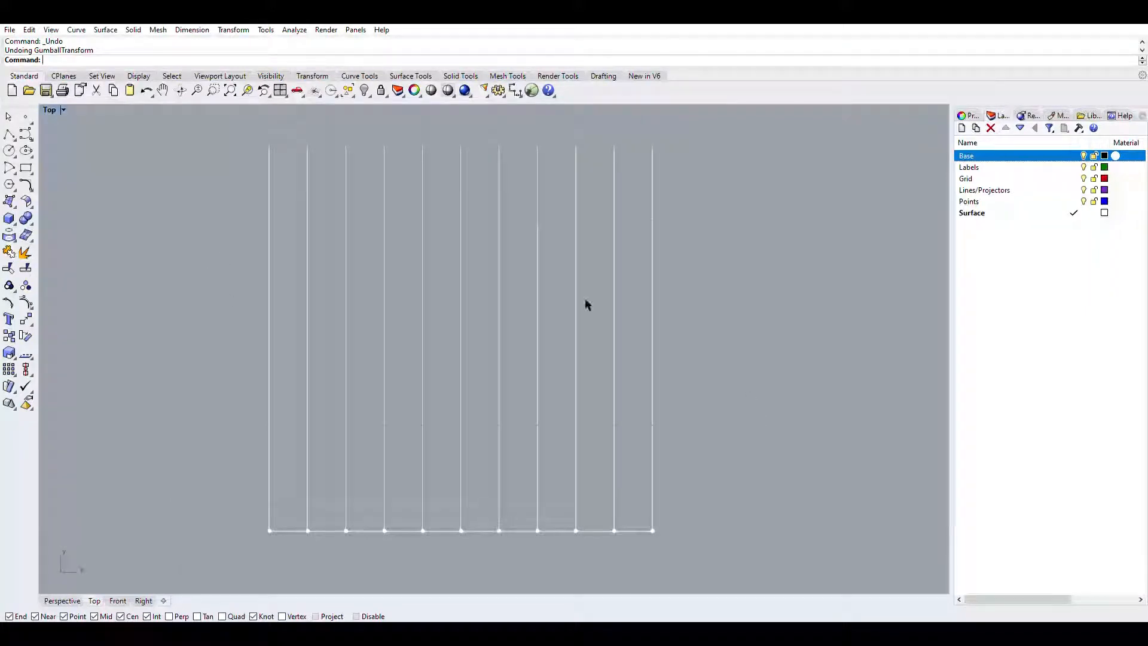
Copy all eleven vertical lines together to a clear area to the right of the original set
{"action": "left_click_drag", "start_coordinate": [172, 153], "coordinate": [159, 115]}
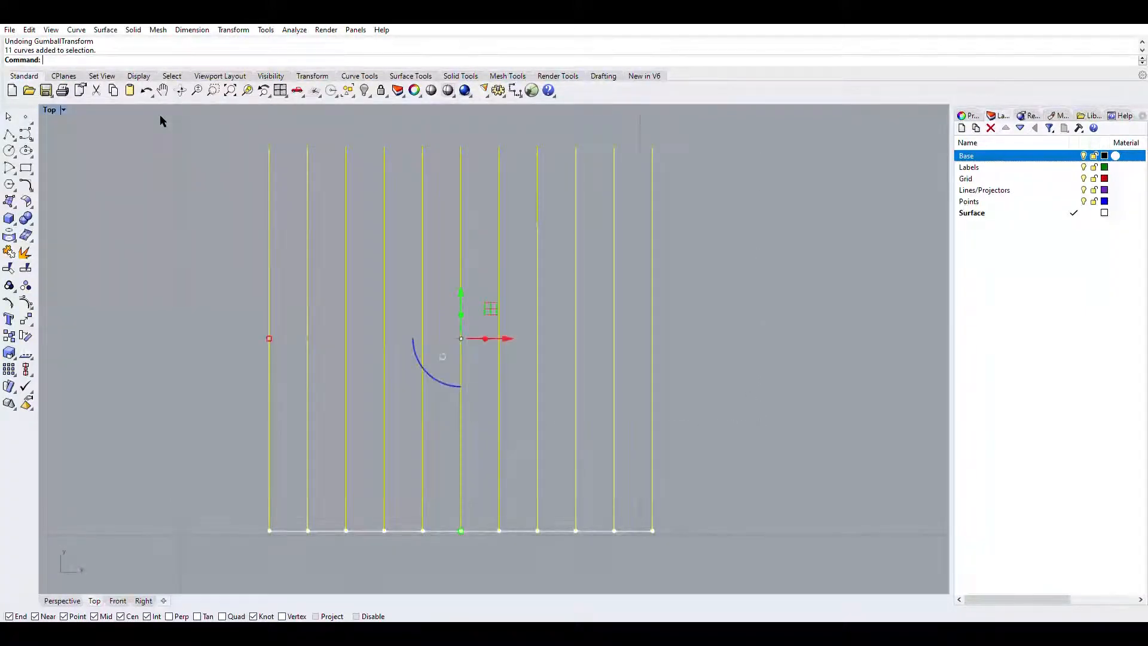
{"action": "type", "text": "Copy"}
{"action": "key", "text": "Return"}
{"action": "scroll", "coordinate": [438, 336], "scroll_direction": "down", "scroll_amount": 5}
{"action": "left_click", "coordinate": [444, 322]}
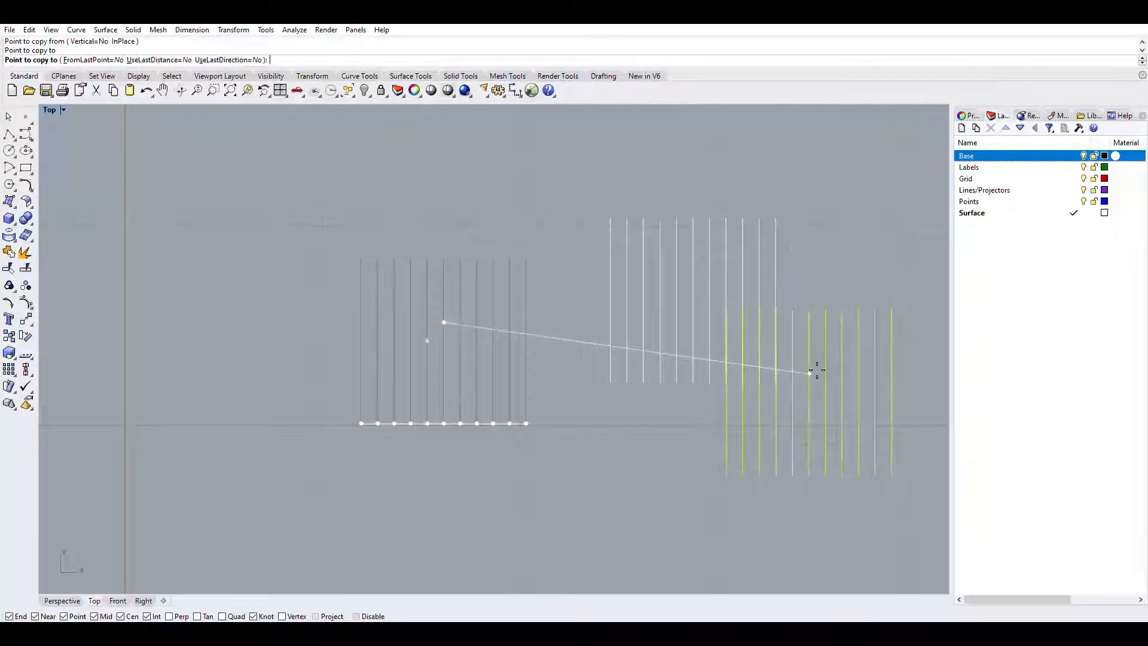
{"action": "key", "text": "Escape"}
{"action": "left_click_drag", "start_coordinate": [848, 416], "coordinate": [573, 158]}
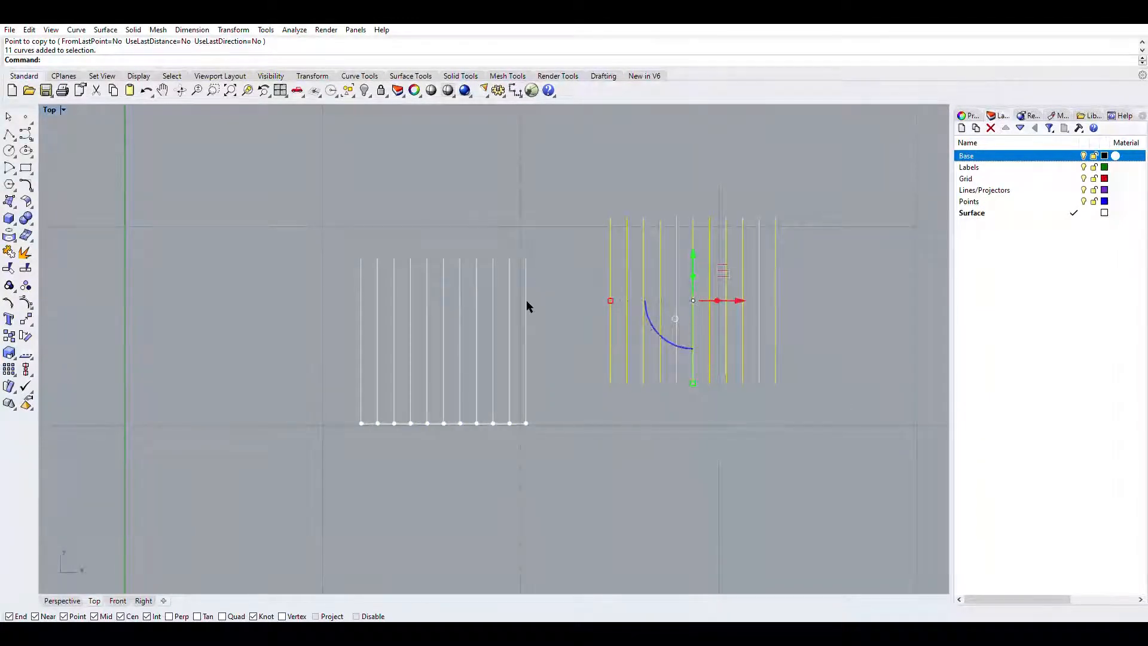
{"action": "type", "text": "Goup"}
{"action": "key", "text": "Return"}
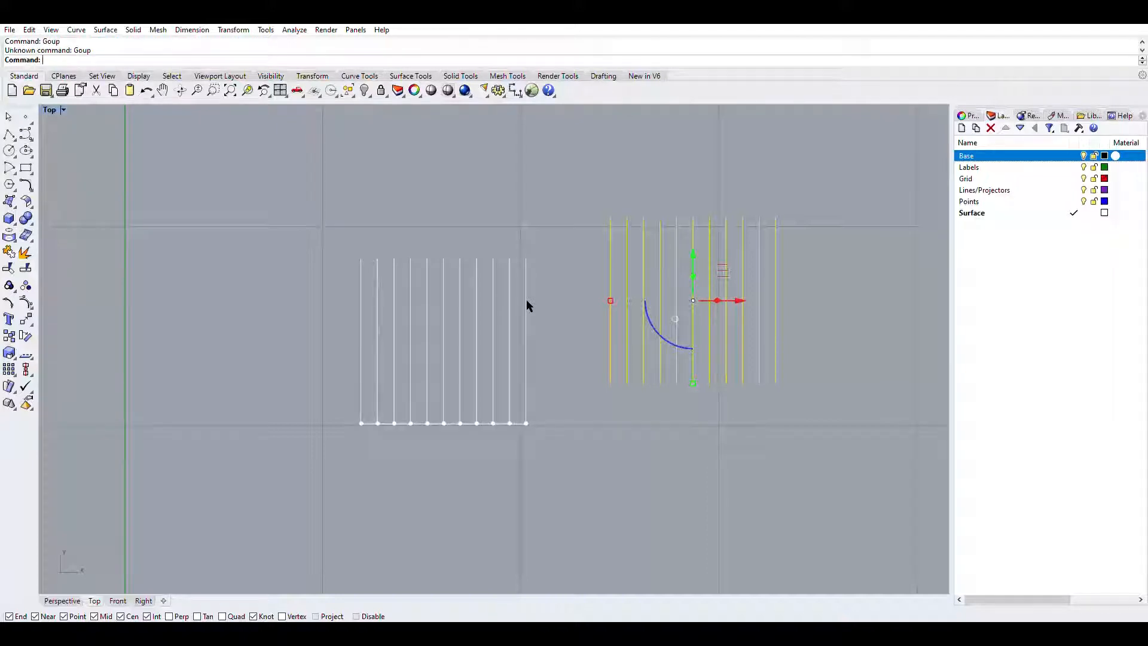
{"action": "left_click", "coordinate": [621, 158]}
{"action": "left_click", "coordinate": [609, 227]}
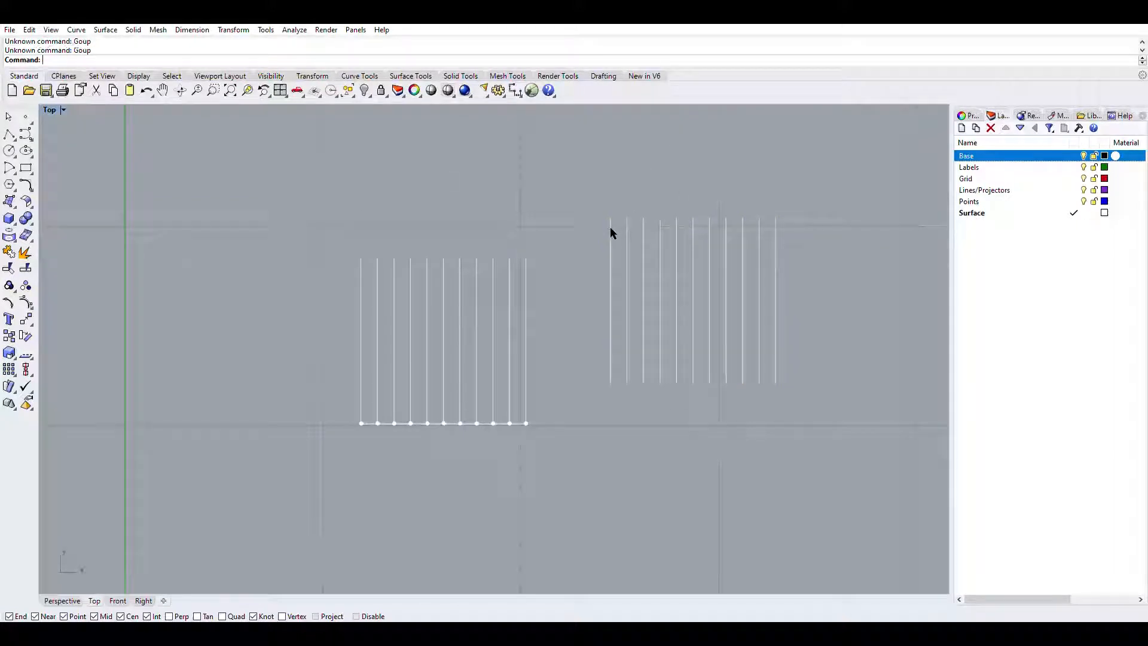
{"action": "key", "text": "Escape"}
Group the eleven copied lines and check the grouping by selecting a single one of them
{"action": "left_click_drag", "start_coordinate": [582, 147], "coordinate": [807, 412]}
{"action": "type", "text": "Croup"}
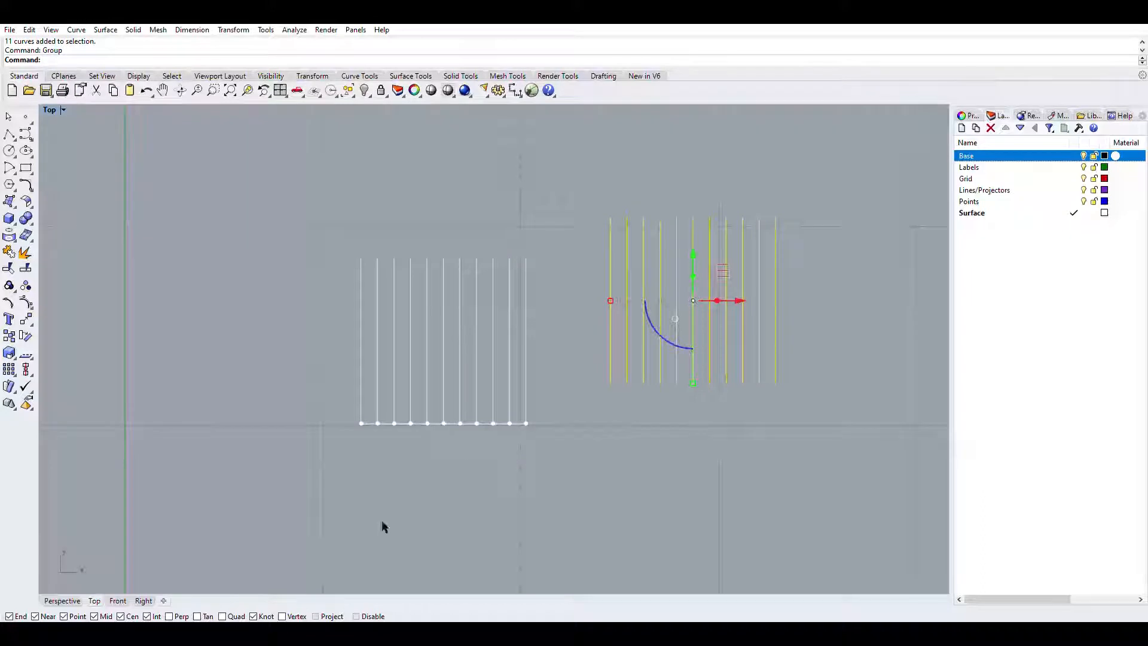
{"action": "left_click", "coordinate": [621, 209]}
{"action": "left_click", "coordinate": [626, 231]}
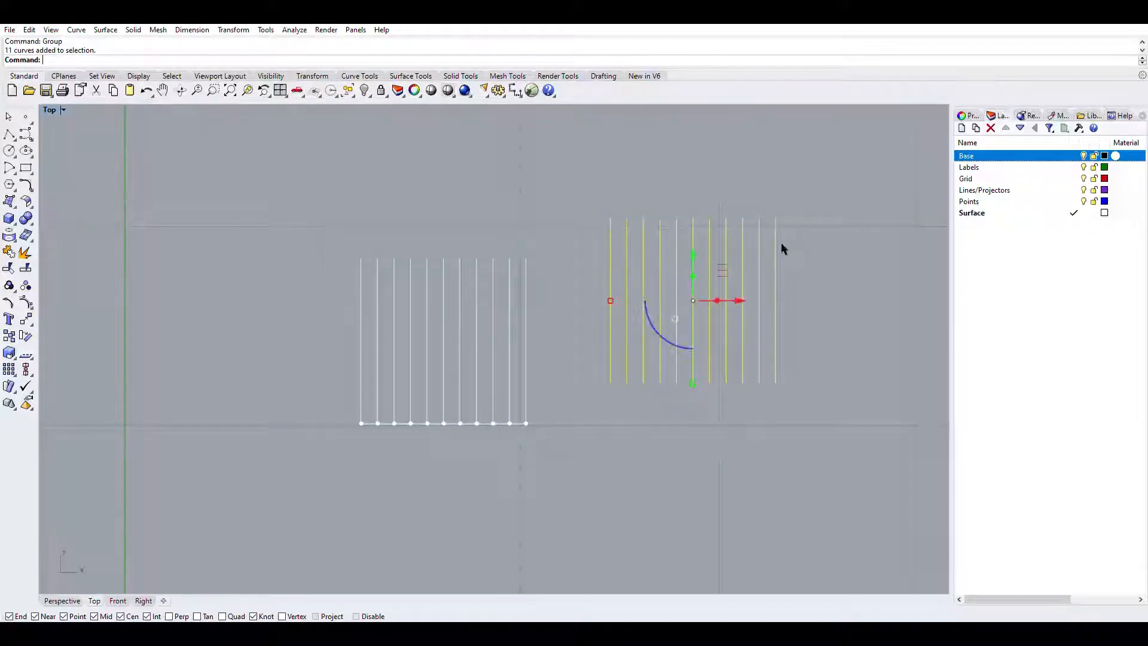
{"action": "left_click", "coordinate": [867, 227]}
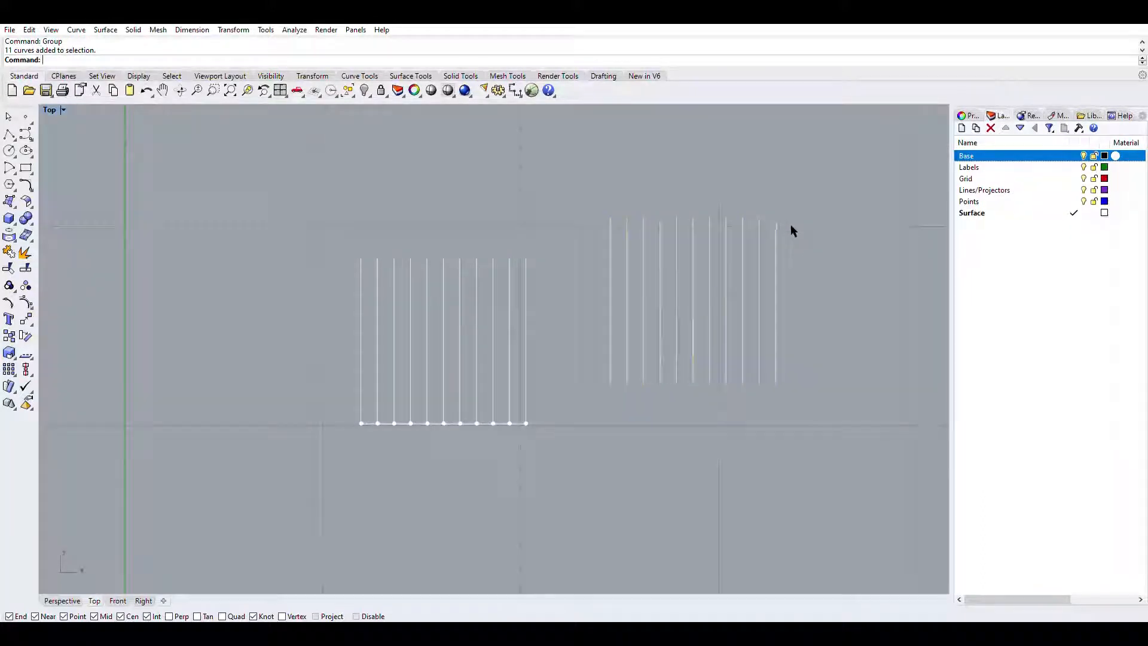
Rotate the grouped copy 90 degrees about its centre so that its lines run horizontally
{"action": "left_click", "coordinate": [743, 290]}
{"action": "left_click_drag", "start_coordinate": [681, 320], "coordinate": [601, 209]}
{"action": "left_click", "coordinate": [837, 443]}
Move the horizontal line group from its lower-left endpoint onto the left end of the divided base line to complete the grid
{"action": "type", "text": "Move"}
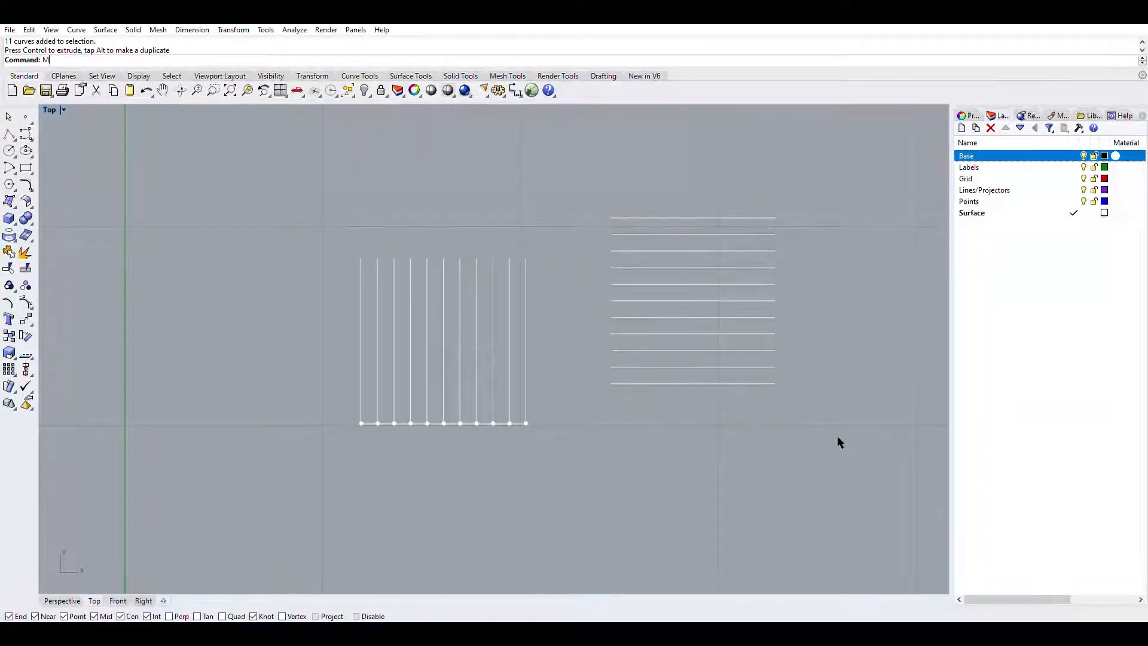
{"action": "key", "text": "Return"}
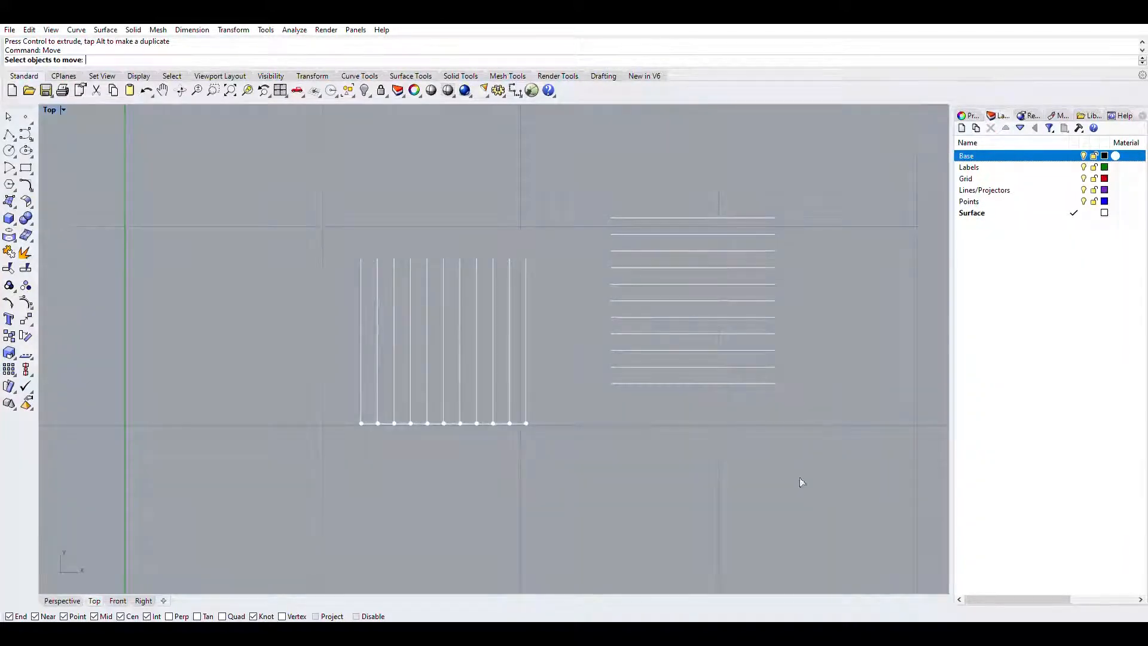
{"action": "left_click", "coordinate": [622, 380]}
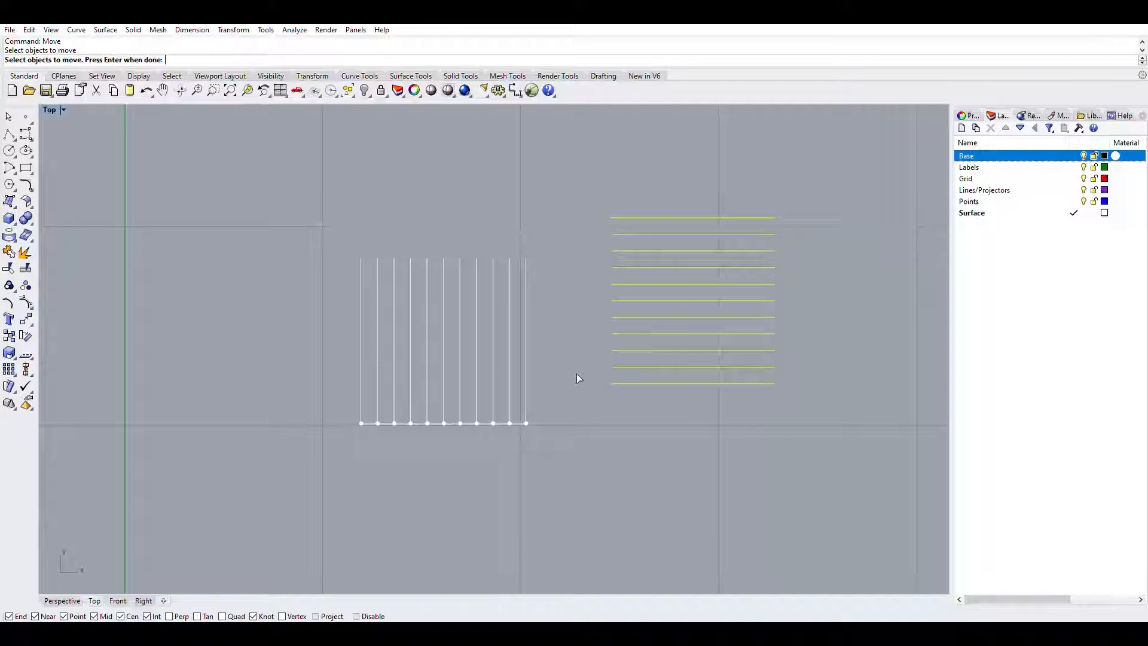
{"action": "key", "text": "Return"}
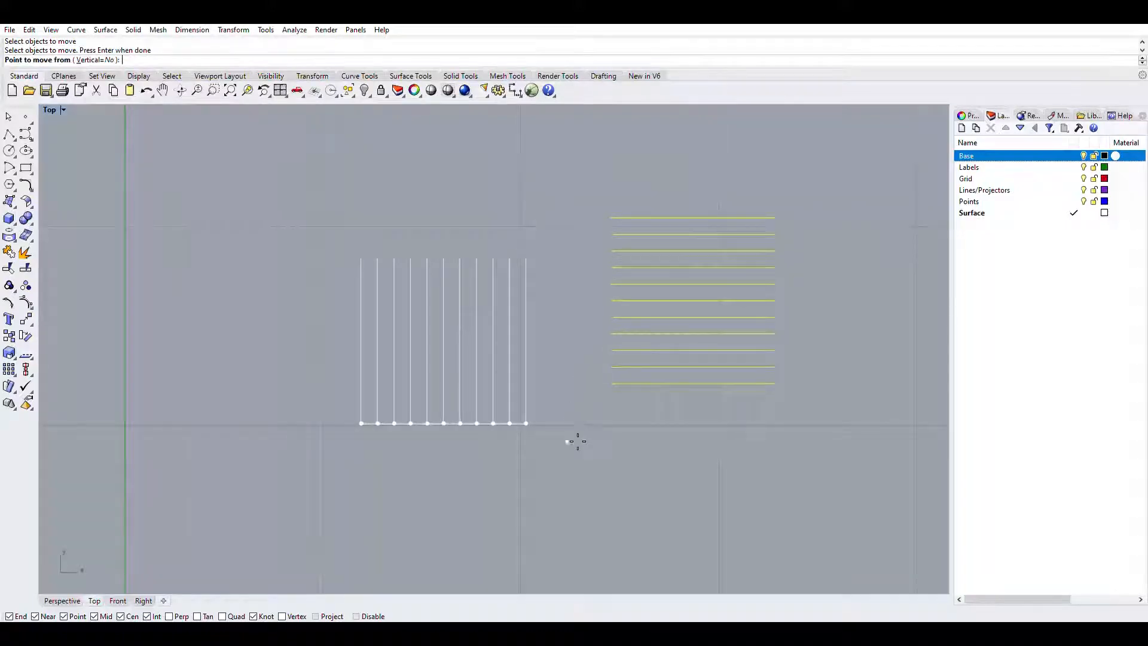
{"action": "left_click", "coordinate": [612, 383]}
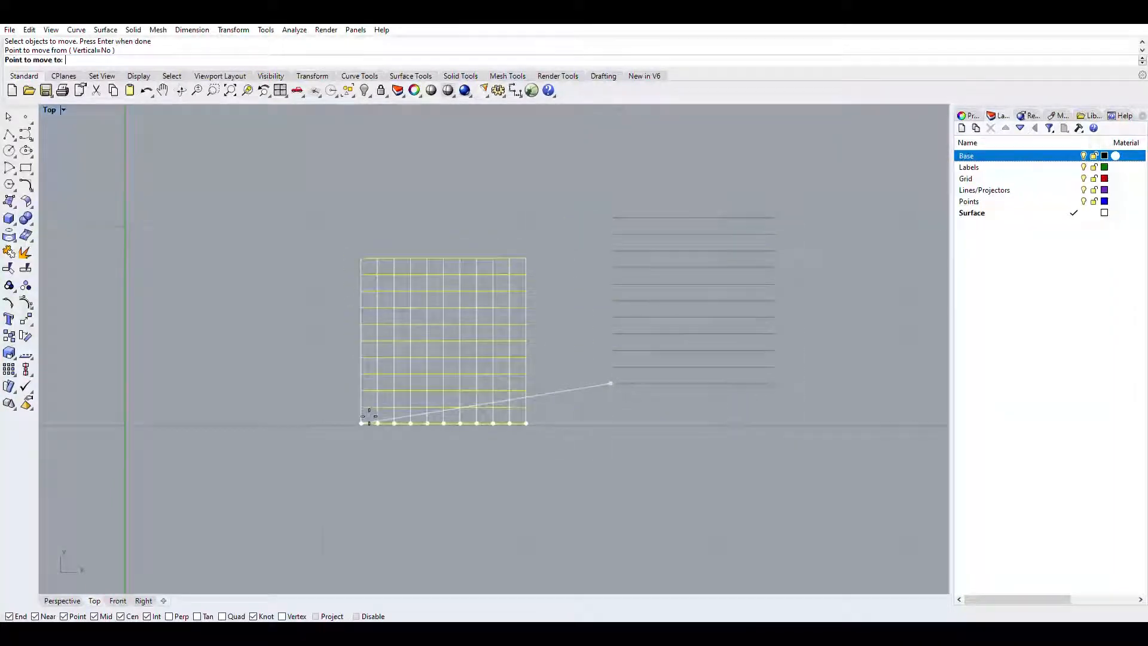
{"action": "left_click", "coordinate": [366, 418]}
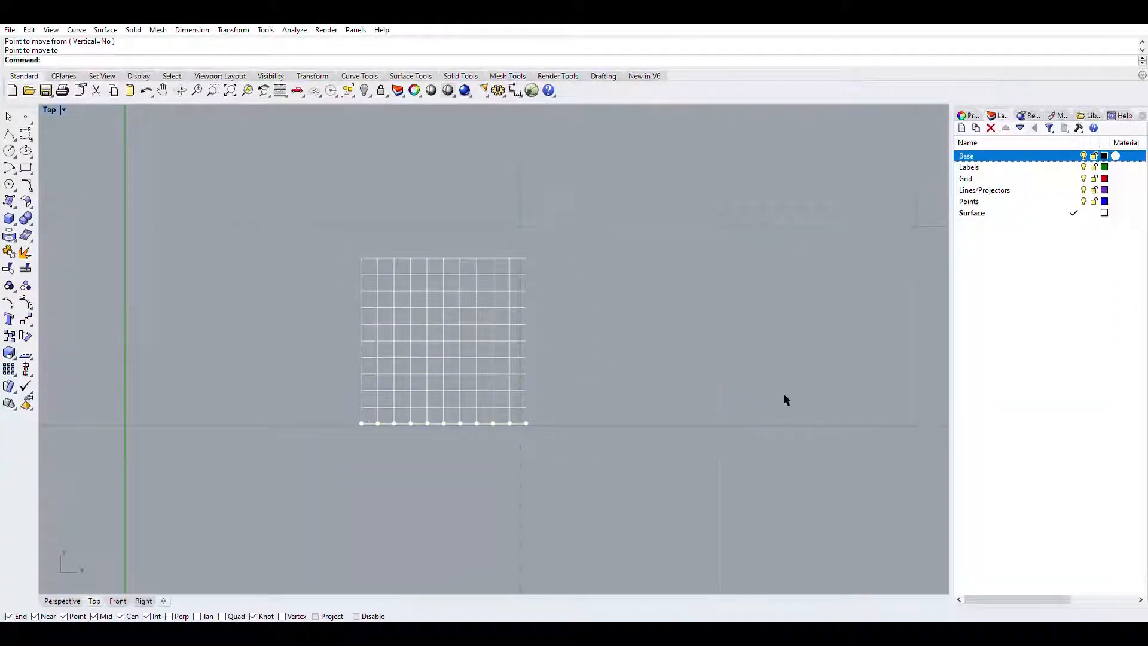
Delete the division points on the grid's base line one at a time, working from the right end towards the left
{"action": "left_click", "coordinate": [8, 116]}
{"action": "scroll", "coordinate": [497, 431], "scroll_direction": "up", "scroll_amount": 3}
{"action": "left_click", "coordinate": [520, 406]}
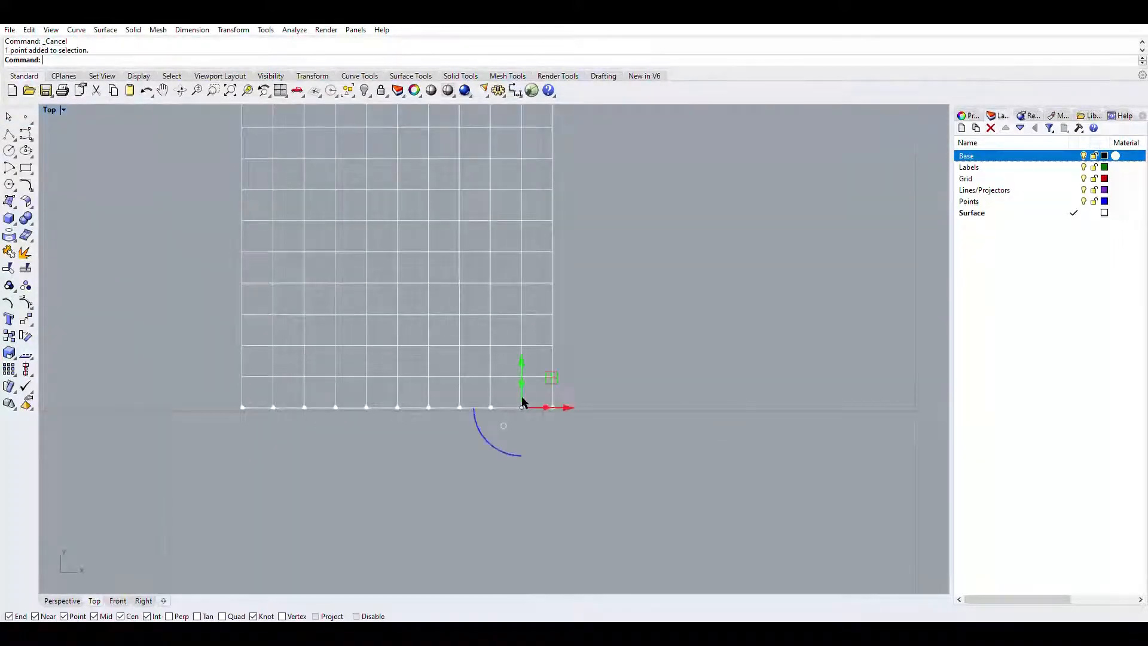
{"action": "key", "text": "Delete"}
{"action": "left_click", "coordinate": [551, 400]}
{"action": "key", "text": "Delete"}
{"action": "left_click", "coordinate": [491, 399]}
{"action": "key", "text": "Delete"}
{"action": "left_click", "coordinate": [460, 403]}
{"action": "key", "text": "Delete"}
{"action": "left_click", "coordinate": [428, 404]}
{"action": "key", "text": "Delete"}
{"action": "left_click", "coordinate": [427, 404]}
{"action": "key", "text": "Delete"}
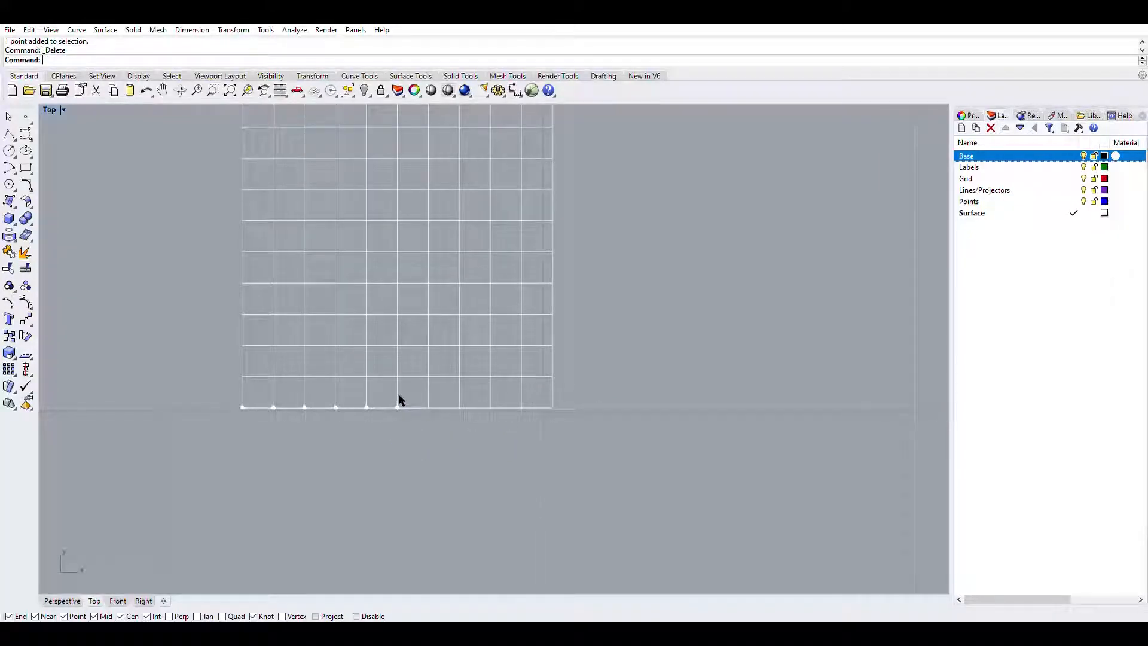
{"action": "left_click", "coordinate": [399, 406]}
{"action": "key", "text": "Delete"}
{"action": "left_click", "coordinate": [366, 405]}
{"action": "key", "text": "Delete"}
{"action": "left_click", "coordinate": [366, 406]}
{"action": "key", "text": "Delete"}
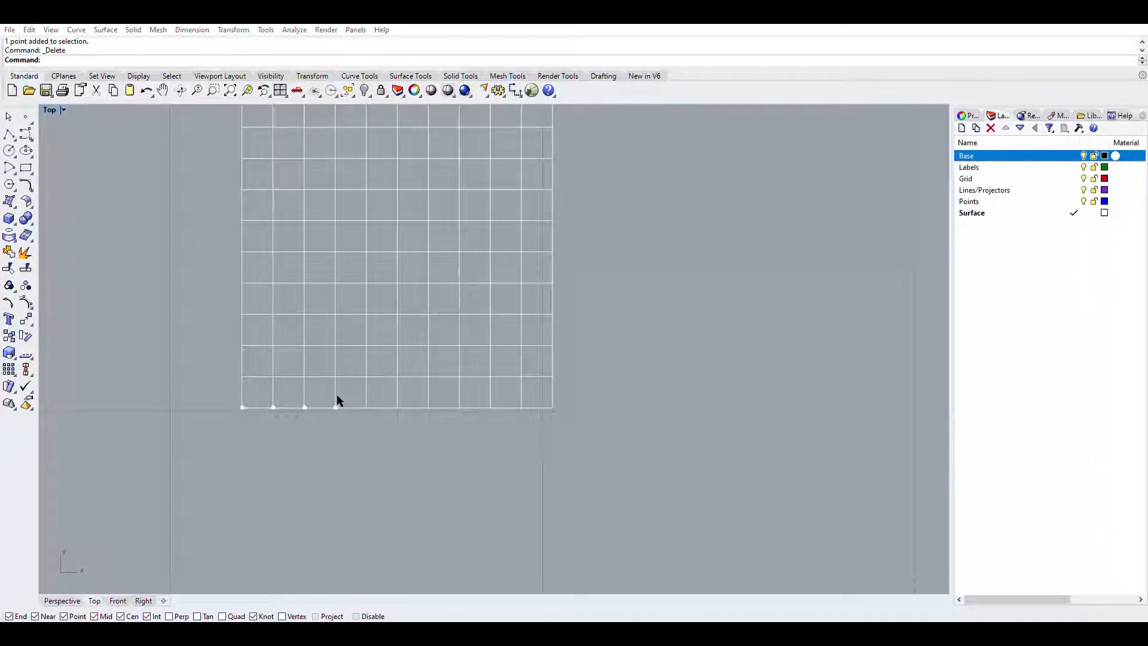
Select the remaining division points at the left end of the base line together and delete them
{"action": "left_click", "coordinate": [335, 406]}
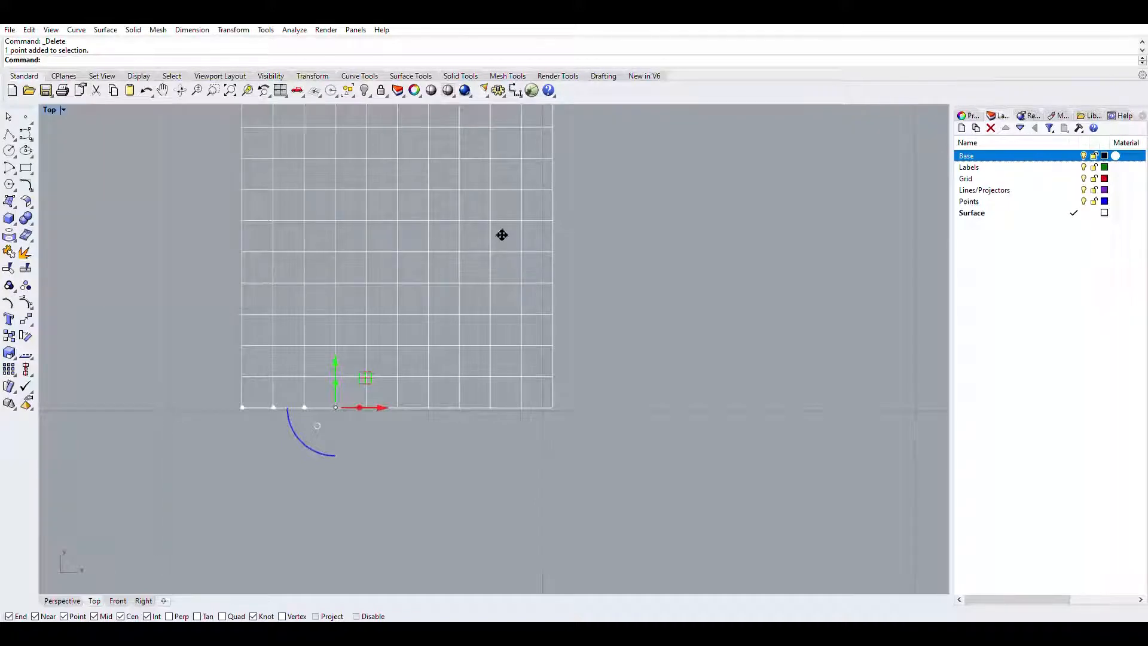
{"action": "left_click", "coordinate": [639, 483]}
{"action": "left_click_drag", "start_coordinate": [386, 481], "coordinate": [182, 297]}
{"action": "key", "text": "Delete"}
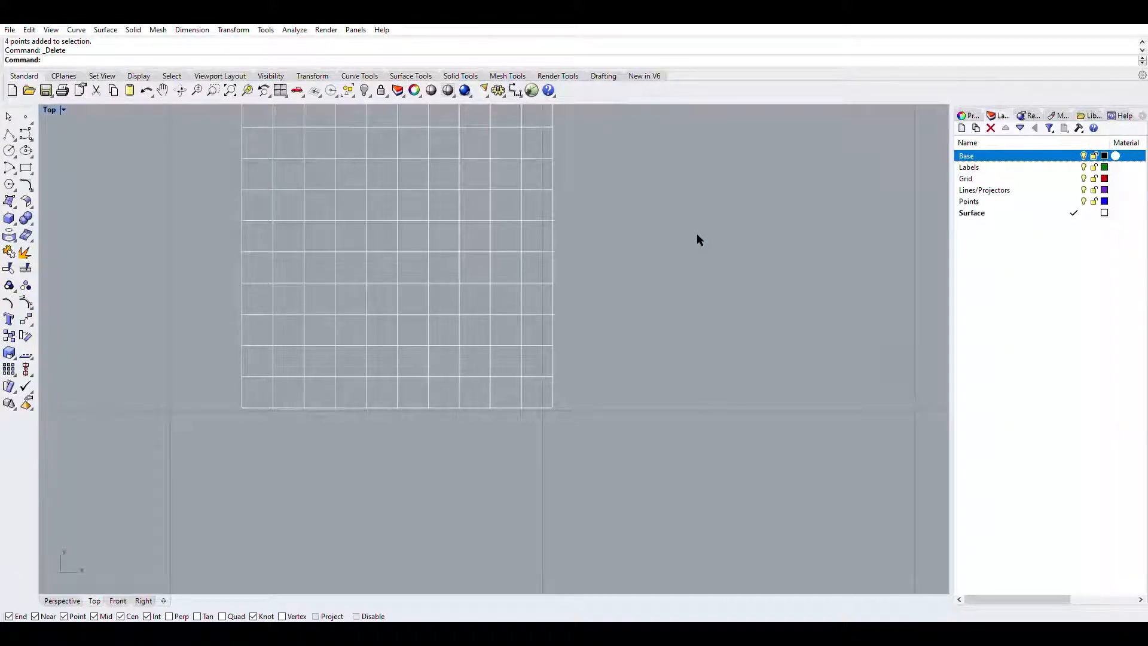
Ungroup the horizontal lines of the grid
{"action": "scroll", "coordinate": [668, 300], "scroll_direction": "down", "scroll_amount": 3}
{"action": "right_click_drag", "start_coordinate": [686, 327], "coordinate": [644, 407]}
{"action": "scroll", "coordinate": [604, 464], "scroll_direction": "up", "scroll_amount": 3}
{"action": "right_click_drag", "start_coordinate": [697, 454], "coordinate": [697, 351]}
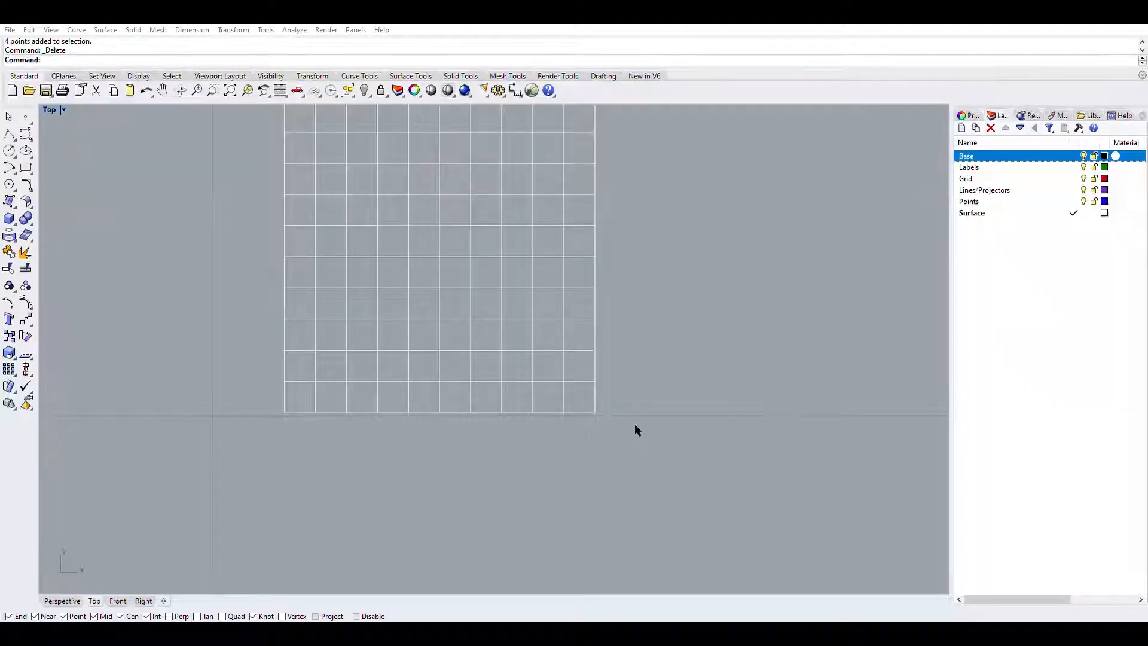
{"action": "left_click", "coordinate": [650, 432]}
{"action": "key", "text": "Delete"}
{"action": "scroll", "coordinate": [651, 433], "scroll_direction": "down", "scroll_amount": 2}
{"action": "right_click_drag", "start_coordinate": [677, 389], "coordinate": [646, 432]}
{"action": "left_click", "coordinate": [565, 349]}
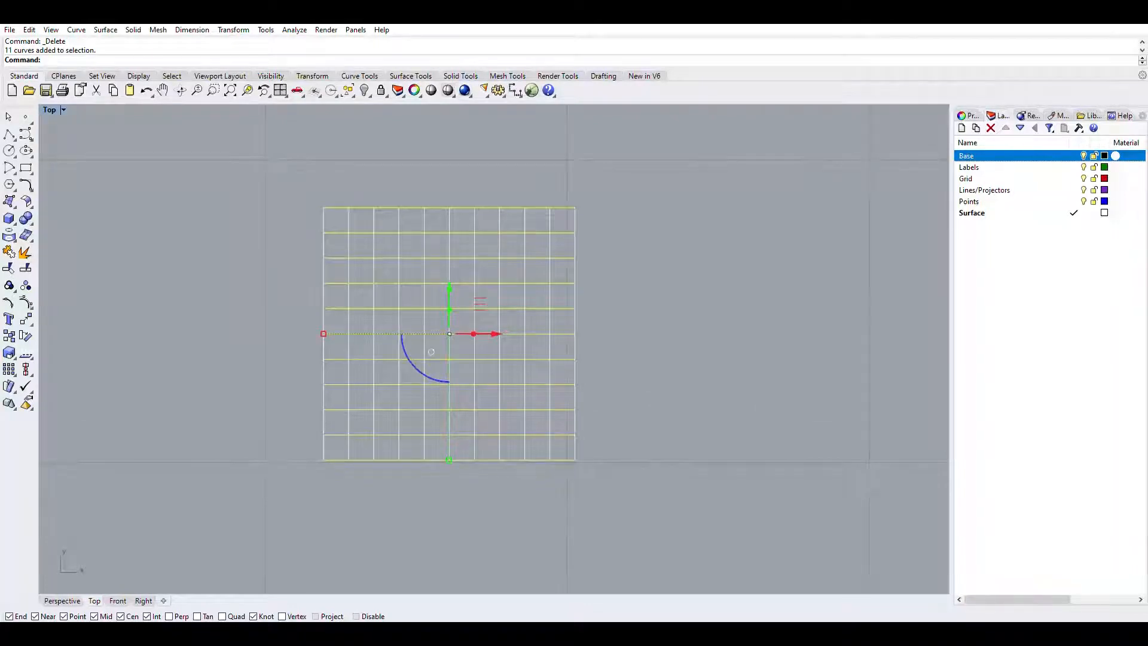
{"action": "type", "text": "Ungroup"}
{"action": "key", "text": "Return"}
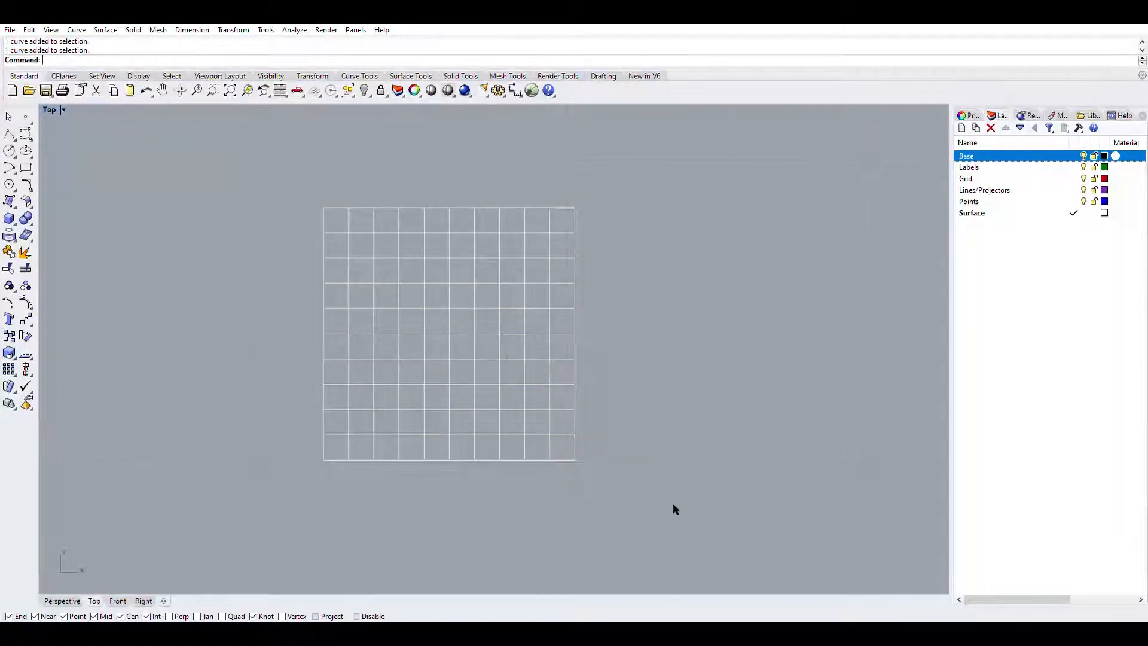
Group all the horizontal and vertical grid lines into a single group
{"action": "left_click_drag", "start_coordinate": [675, 520], "coordinate": [308, 169]}
{"action": "type", "text": "Grp"}
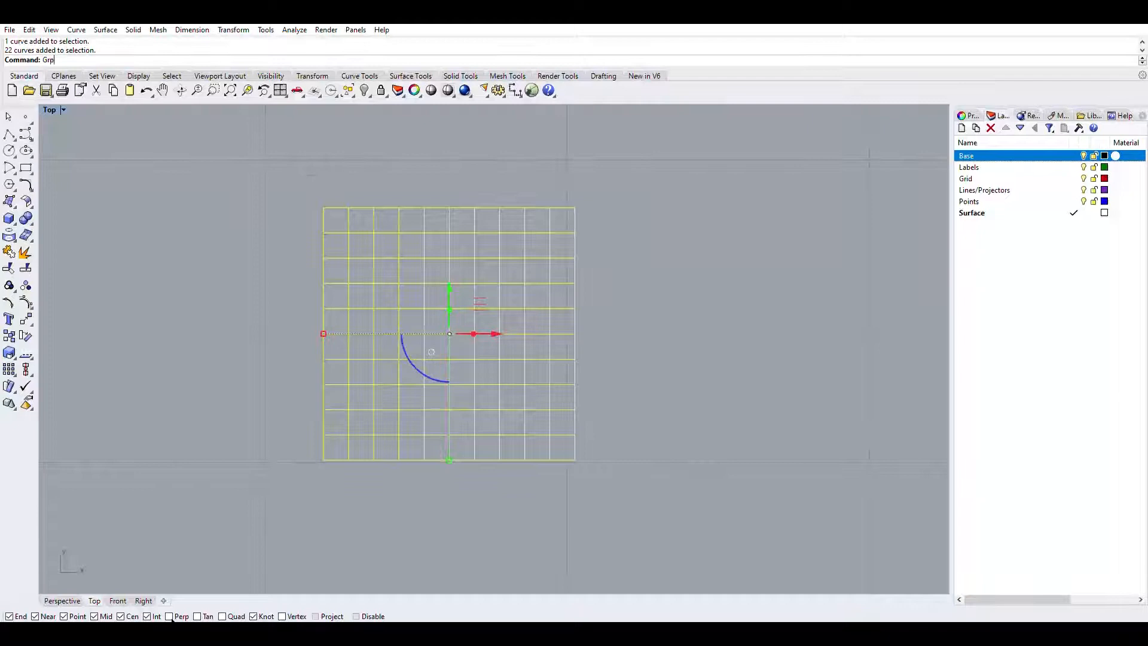
{"action": "type", "text": "roup"}
{"action": "key", "text": "Return"}
{"action": "left_click", "coordinate": [659, 266]}
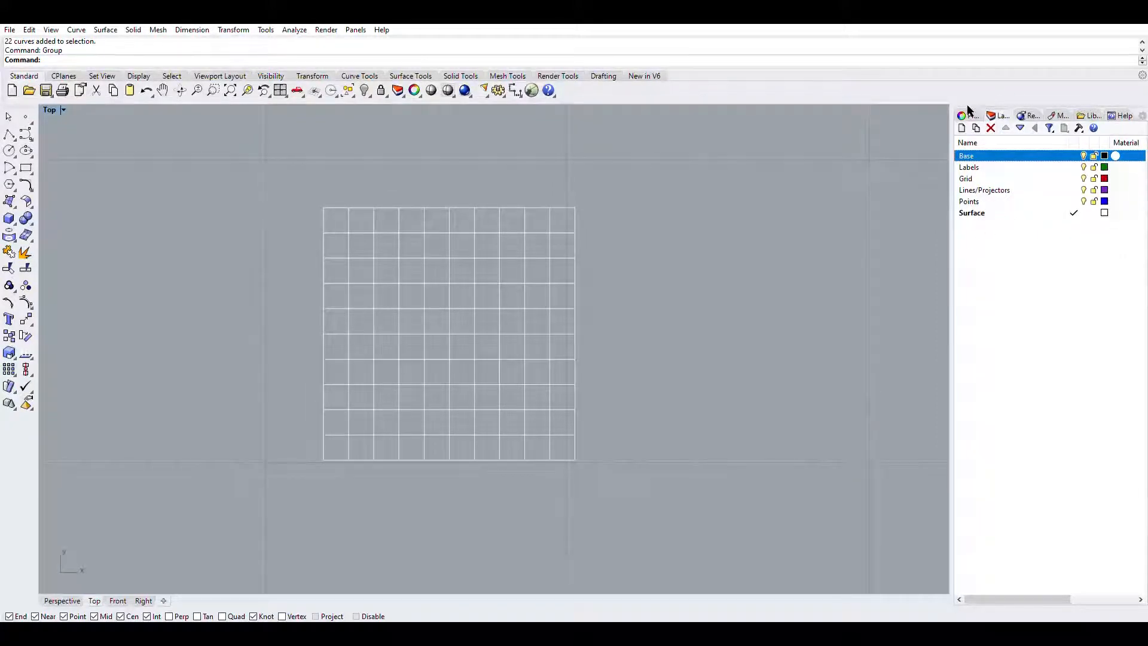
Assign the grouped grid lines to the Grid layer through their object properties
{"action": "left_click", "coordinate": [968, 115]}
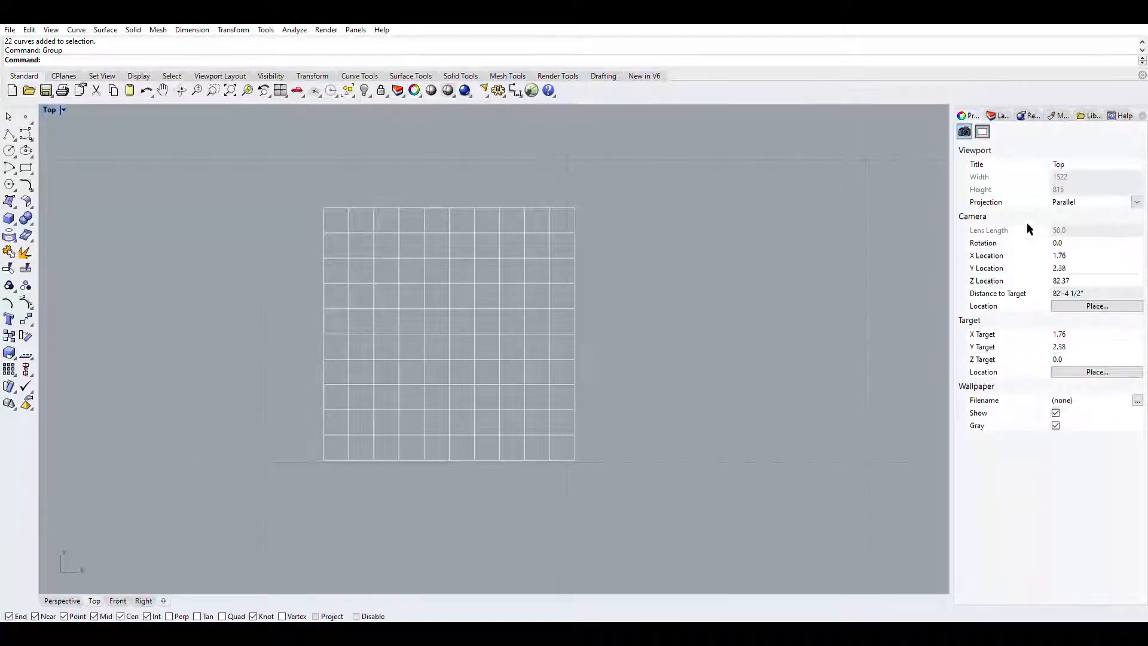
{"action": "left_click", "coordinate": [982, 131]}
{"action": "left_click", "coordinate": [964, 130]}
{"action": "left_click", "coordinate": [549, 395]}
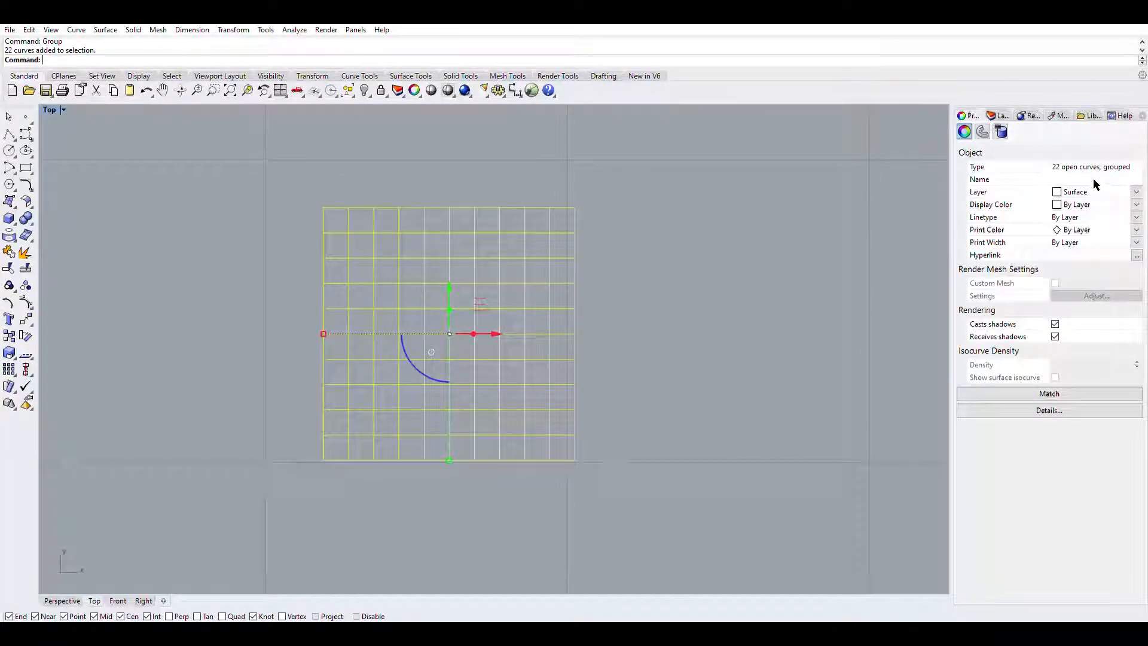
{"action": "left_click", "coordinate": [1118, 215]}
{"action": "left_click", "coordinate": [814, 228]}
{"action": "scroll", "coordinate": [622, 254], "scroll_direction": "down", "scroll_amount": 2}
{"action": "scroll", "coordinate": [622, 255], "scroll_direction": "down", "scroll_amount": 2}
{"action": "right_click_drag", "start_coordinate": [622, 254], "coordinate": [479, 307]}
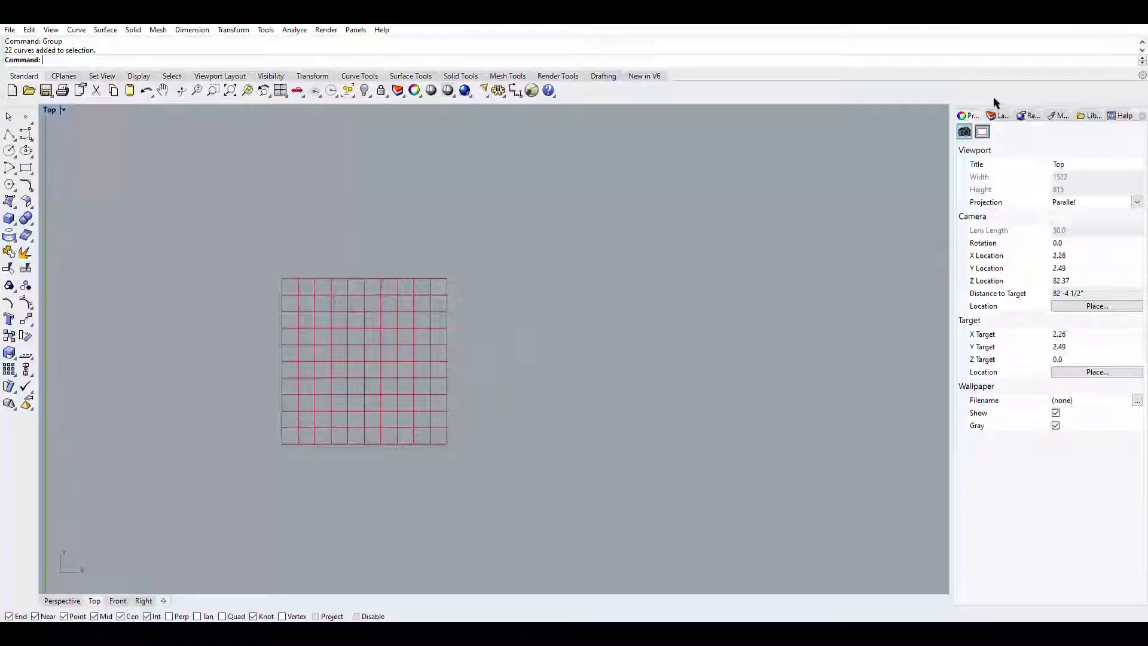
Make Grid the current layer
{"action": "left_click", "coordinate": [995, 115]}
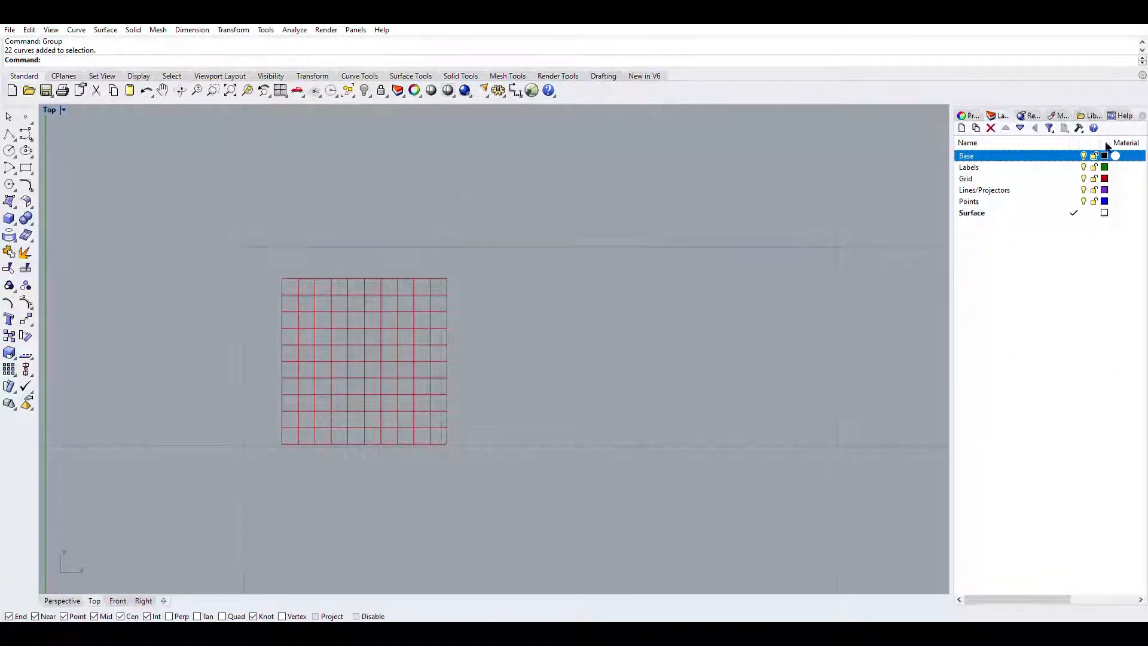
{"action": "left_click", "coordinate": [1043, 177]}
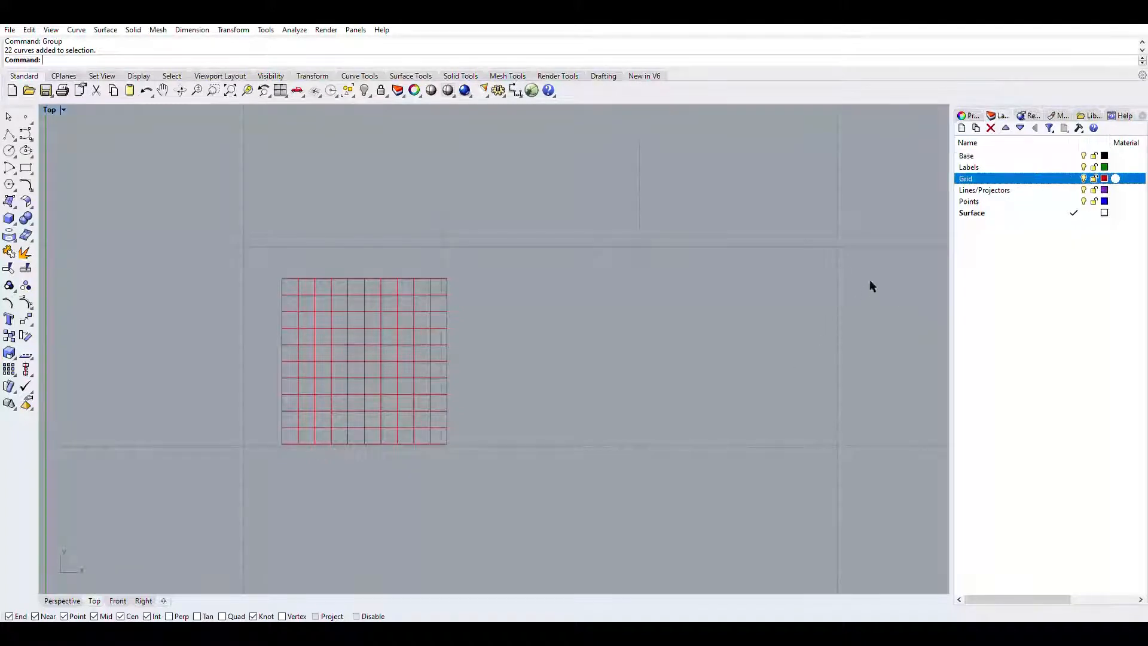
{"action": "double_click", "coordinate": [1011, 177]}
{"action": "scroll", "coordinate": [661, 278], "scroll_direction": "down", "scroll_amount": 4}
{"action": "right_click_drag", "start_coordinate": [556, 272], "coordinate": [692, 130]}
{"action": "scroll", "coordinate": [685, 275], "scroll_direction": "up", "scroll_amount": 4}
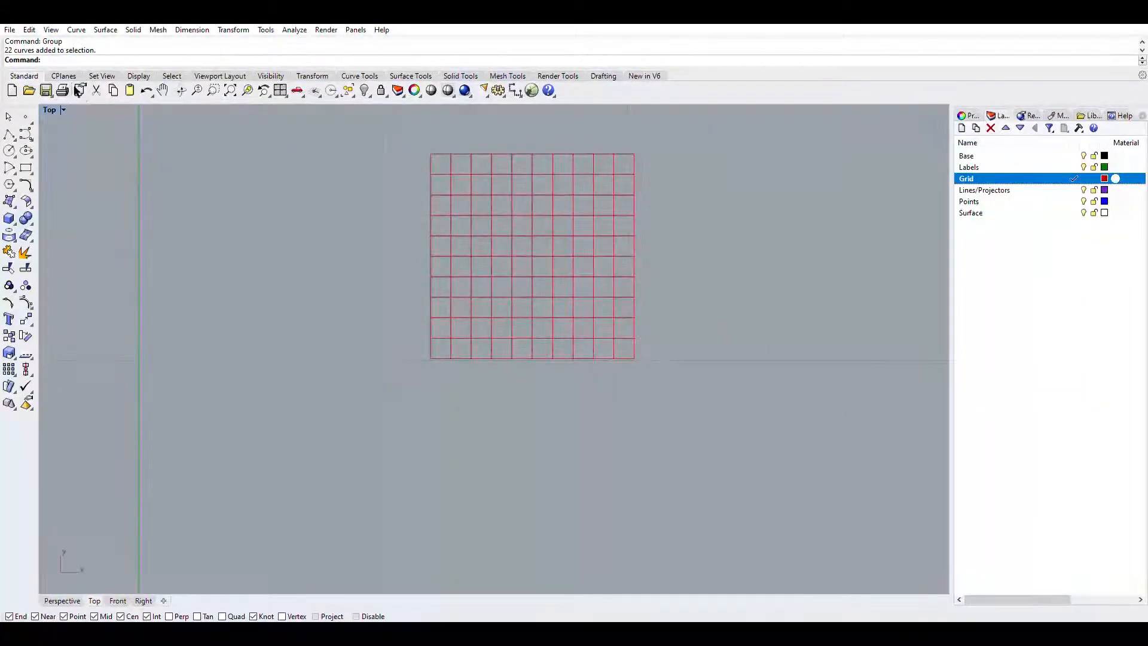
Switch from the Top view to a maximized Perspective view and frame the grid in it
{"action": "double_click", "coordinate": [52, 106]}
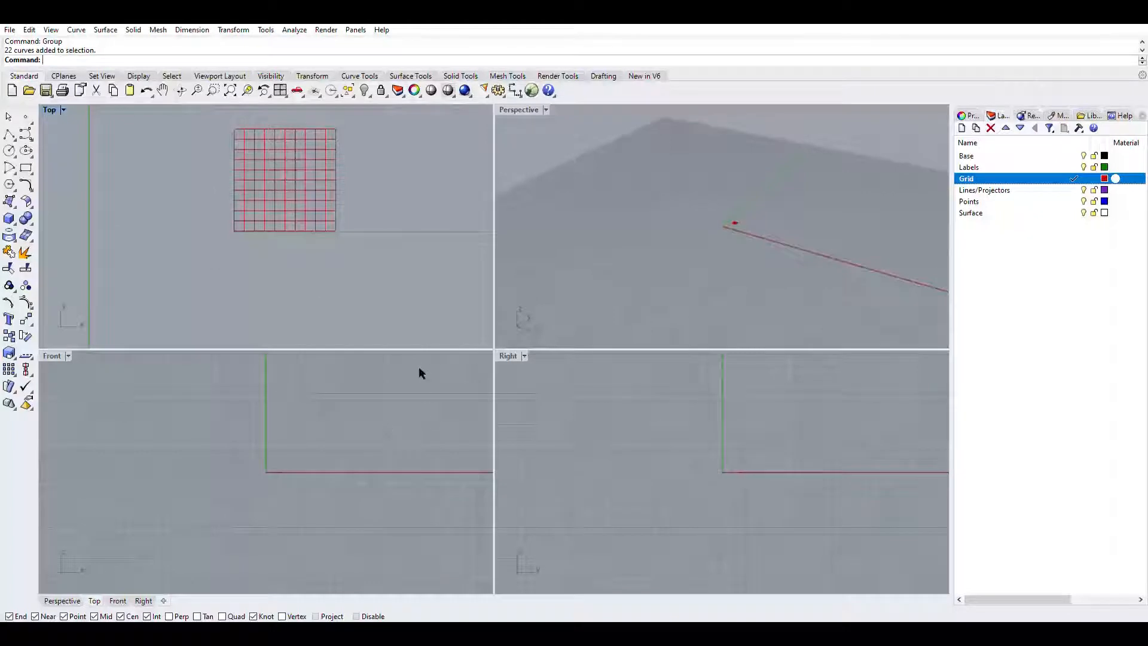
{"action": "double_click", "coordinate": [515, 106]}
{"action": "scroll", "coordinate": [574, 384], "scroll_direction": "up", "scroll_amount": 12}
{"action": "scroll", "coordinate": [474, 276], "scroll_direction": "up", "scroll_amount": 8}
{"action": "scroll", "coordinate": [596, 357], "scroll_direction": "up", "scroll_amount": 2}
{"action": "right_click_drag", "start_coordinate": [558, 301], "coordinate": [700, 291]}
{"action": "right_click_drag", "start_coordinate": [594, 243], "coordinate": [608, 272]}
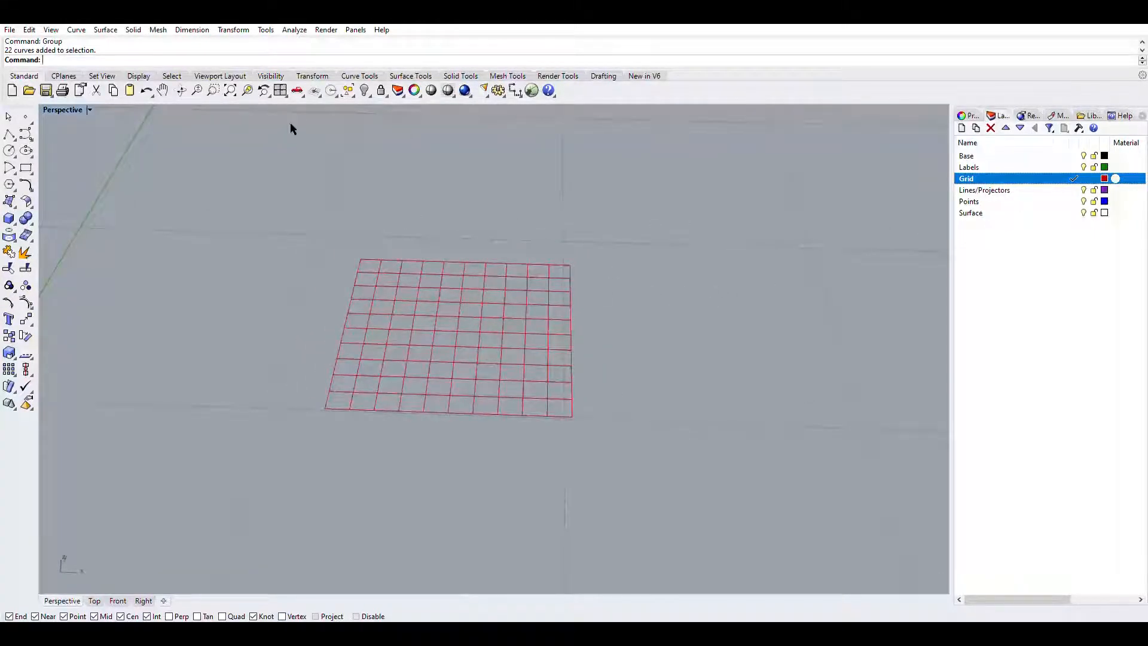
Create a text object with 1 on two lines and place it just to the right of the grid
{"action": "type", "text": "Tes"}
{"action": "type", "text": "t"}
{"action": "key", "text": "Return"}
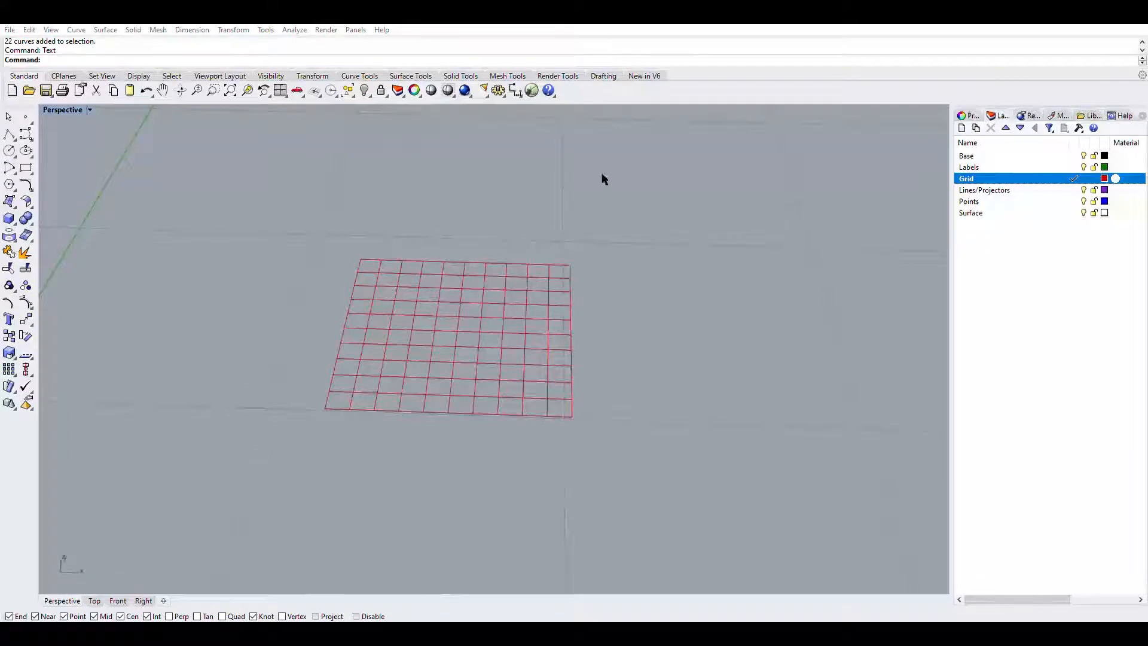
{"action": "left_click", "coordinate": [850, 173]}
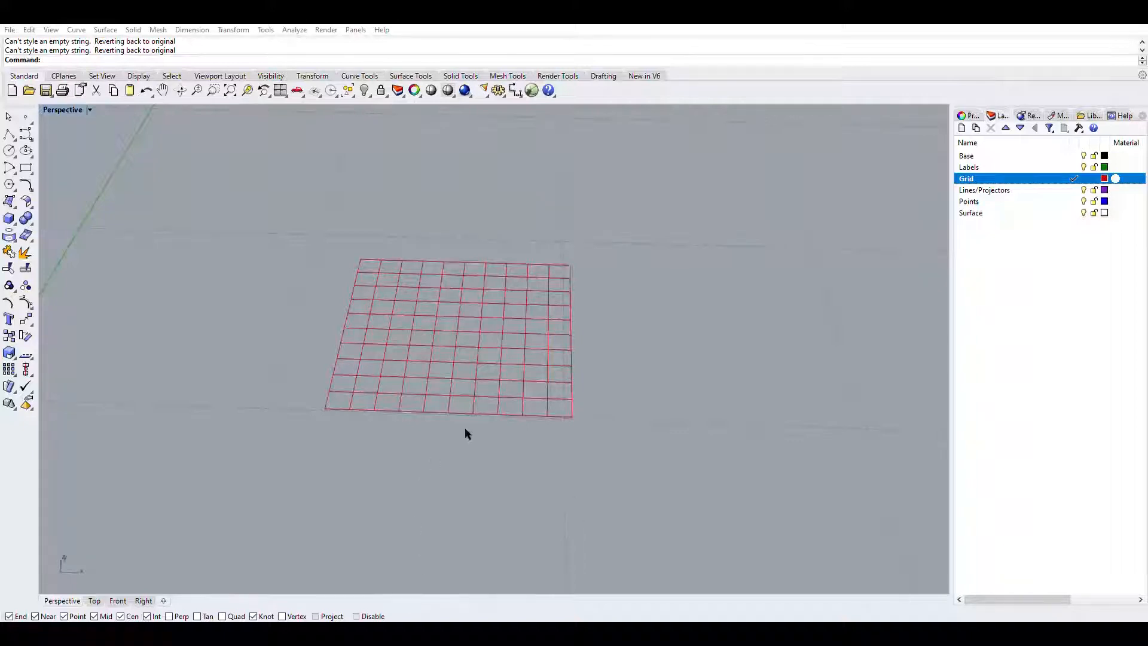
{"action": "left_click", "coordinate": [734, 381]}
{"action": "scroll", "coordinate": [383, 406], "scroll_direction": "down", "scroll_amount": 12}
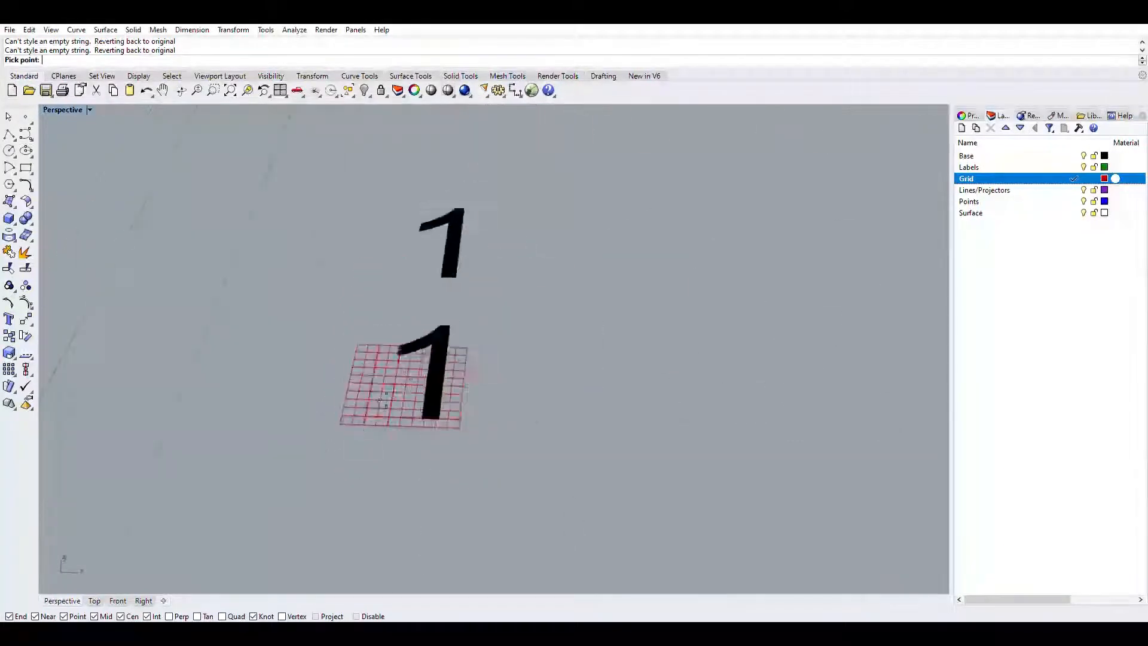
{"action": "right_click_drag", "start_coordinate": [541, 267], "coordinate": [547, 364]}
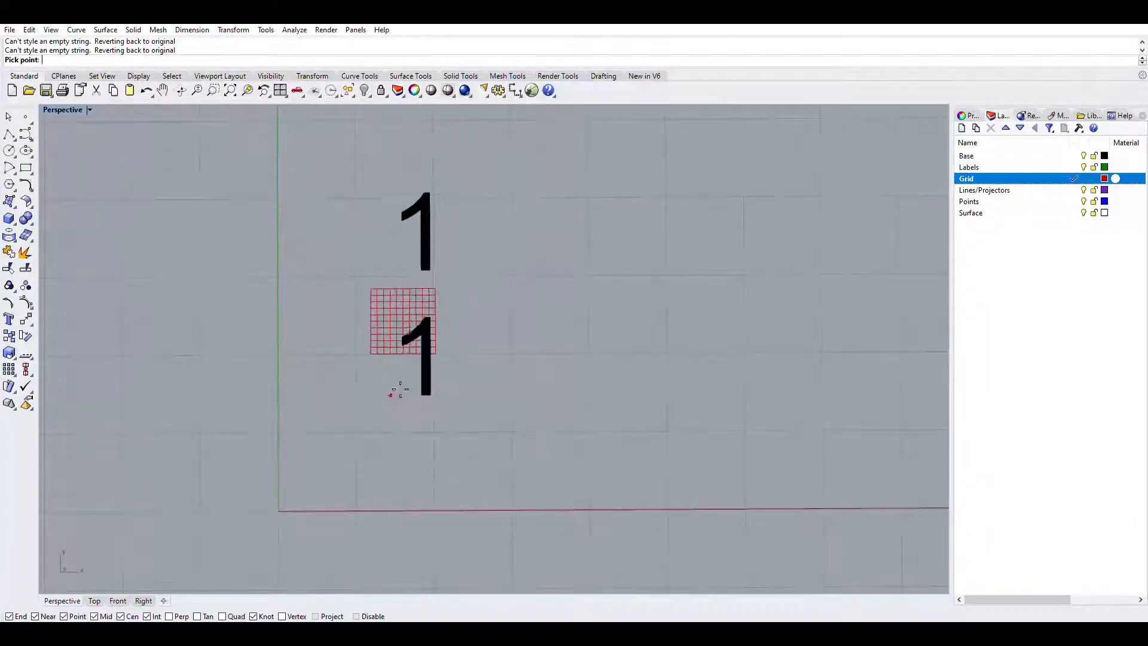
{"action": "left_click", "coordinate": [451, 379]}
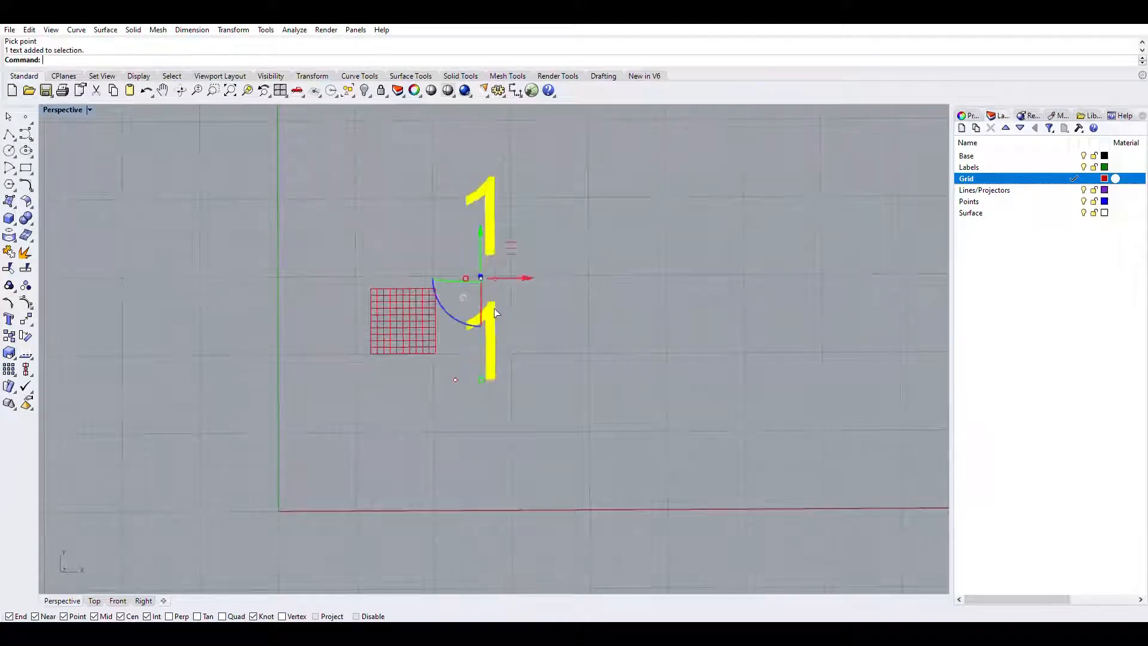
Edit the text object so that it contains only a single 1
{"action": "key", "text": "Delete"}
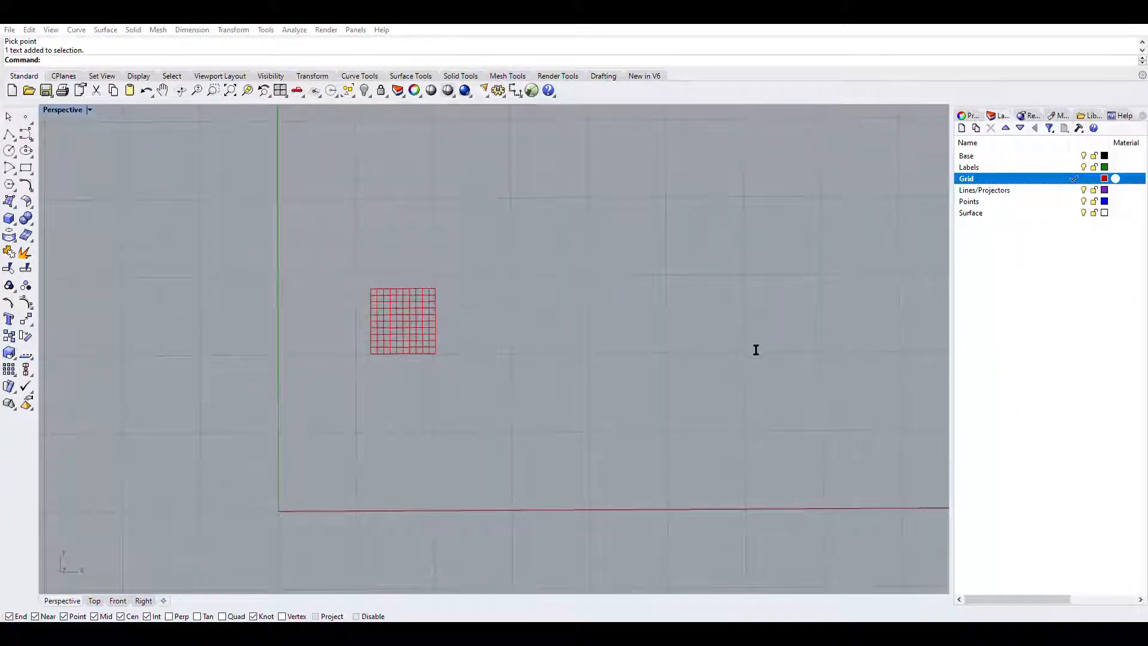
{"action": "key", "text": "ctrl+z"}
{"action": "left_click", "coordinate": [755, 379]}
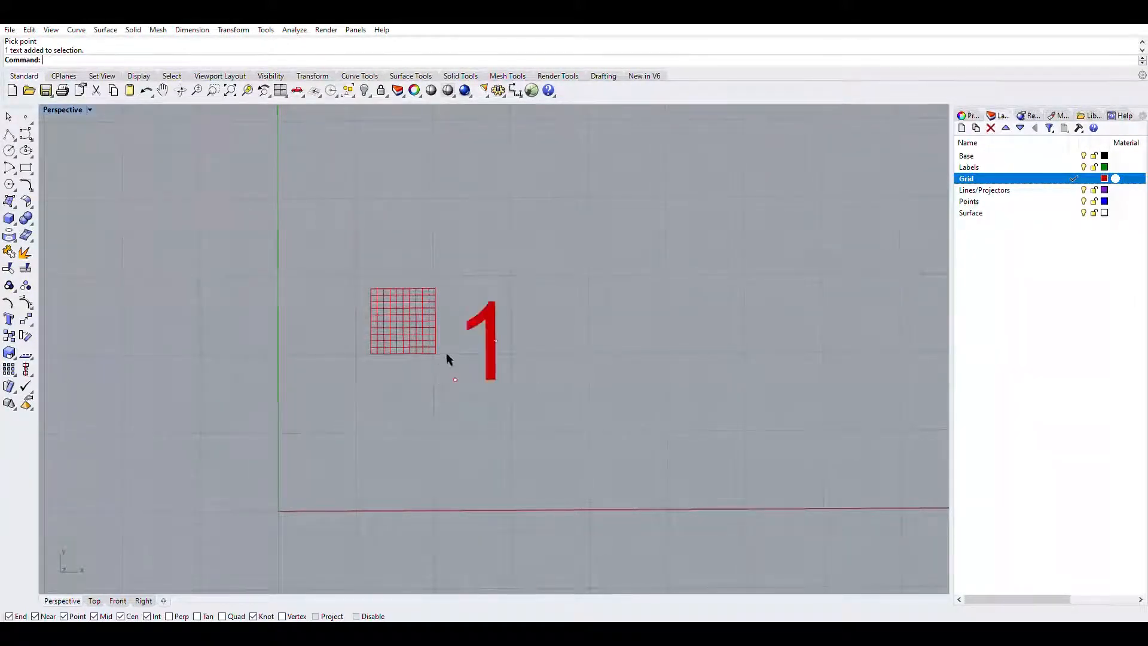
Try to scale the text 1 with the gumball and undo the scaling
{"action": "scroll", "coordinate": [448, 355], "scroll_direction": "up", "scroll_amount": 3}
{"action": "scroll", "coordinate": [493, 353], "scroll_direction": "up", "scroll_amount": 2}
{"action": "left_click", "coordinate": [550, 214]}
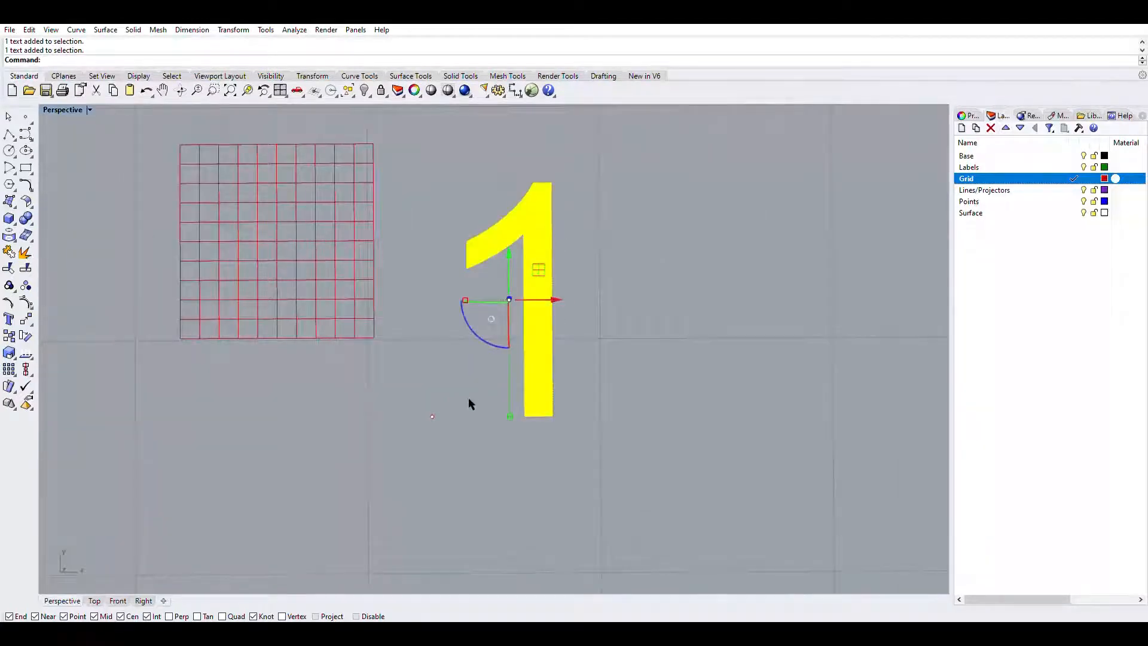
{"action": "left_click_drag", "start_coordinate": [475, 292], "coordinate": [478, 298]}
{"action": "key", "text": "ctrl+z"}
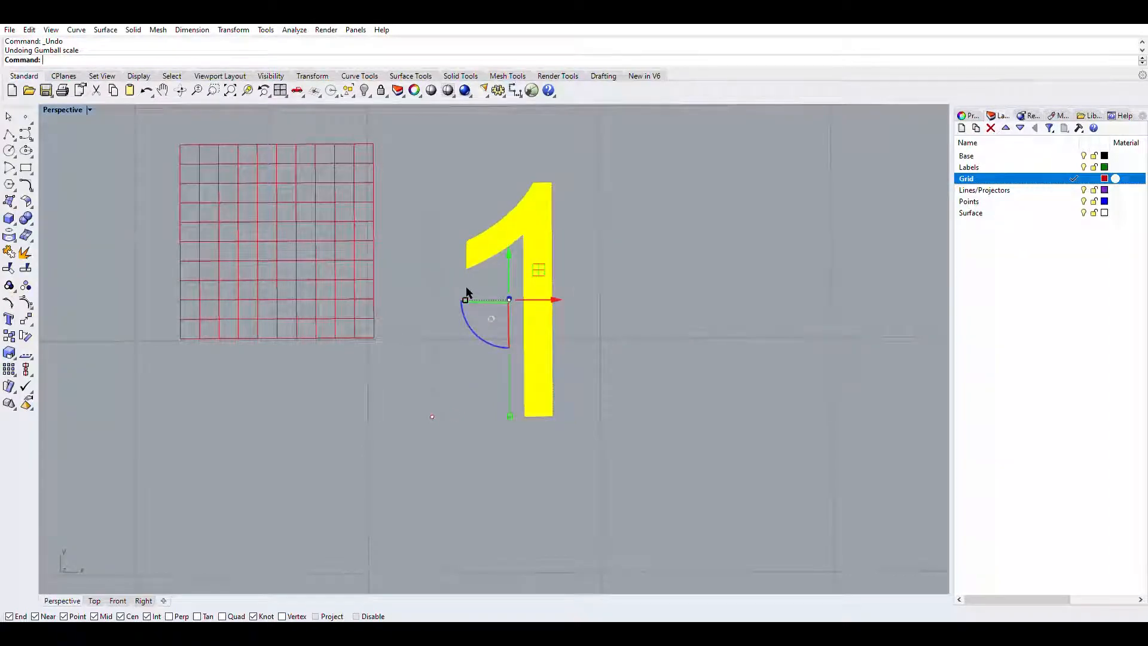
Move the text 1 farther to the right of the grid and reduce its text height to about half
{"action": "left_click_drag", "start_coordinate": [432, 416], "coordinate": [562, 415]}
{"action": "left_click", "coordinate": [660, 222]}
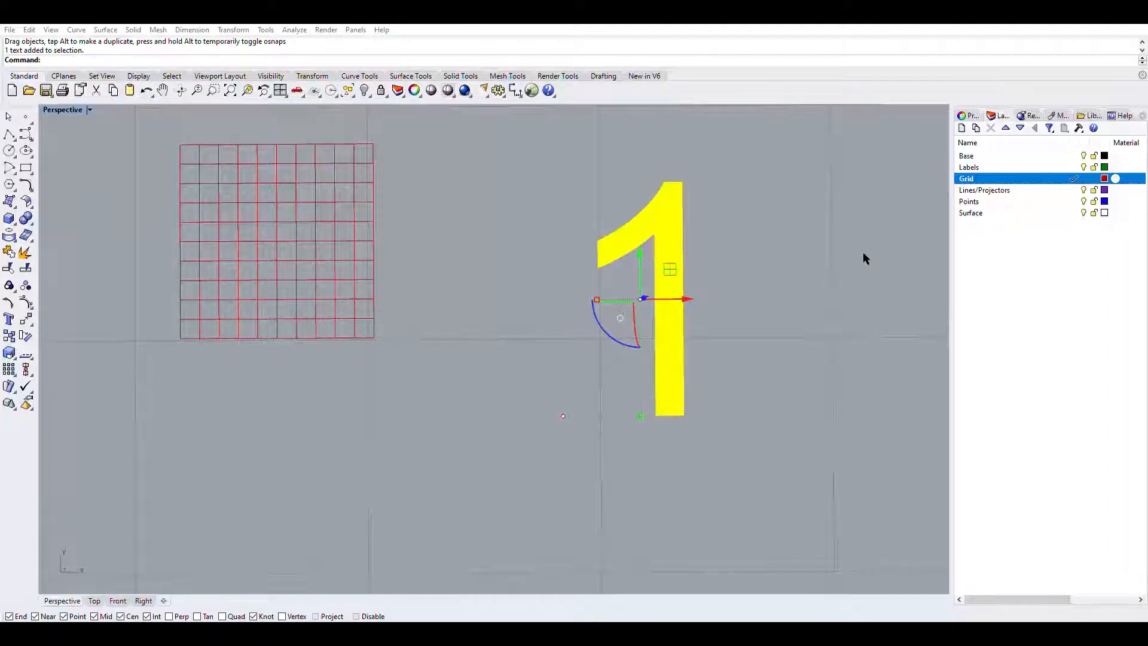
{"action": "left_click", "coordinate": [862, 189]}
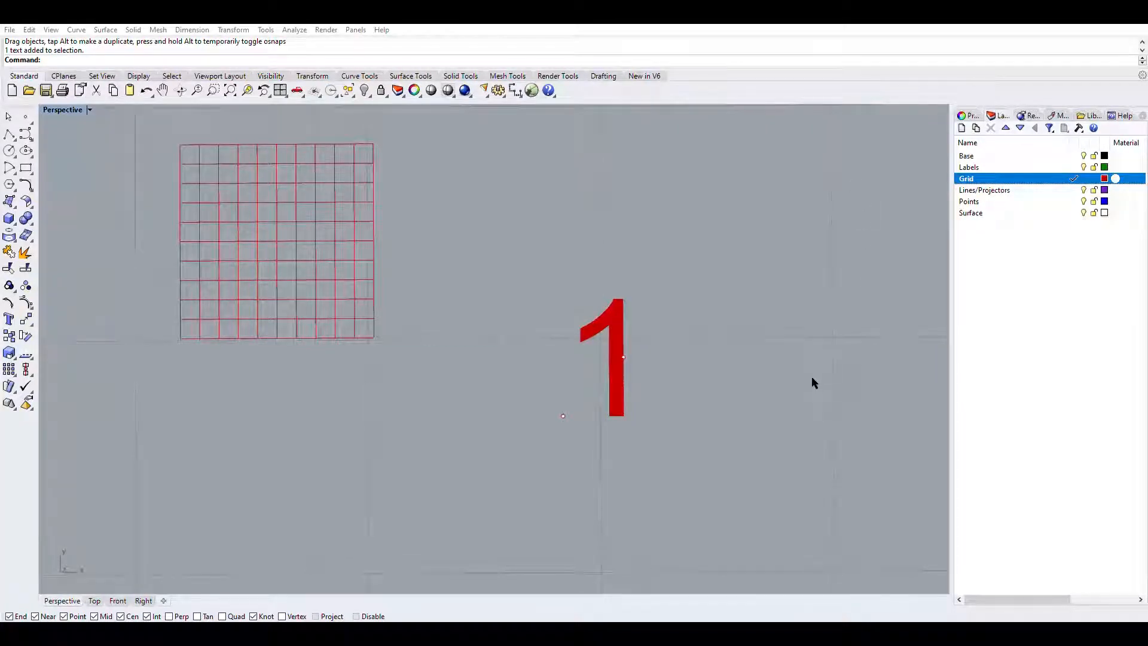
Shrink the text 1 to a small label size with Scale2D, using its insertion point as the base point
{"action": "left_click", "coordinate": [620, 344]}
{"action": "type", "text": "Scale"}
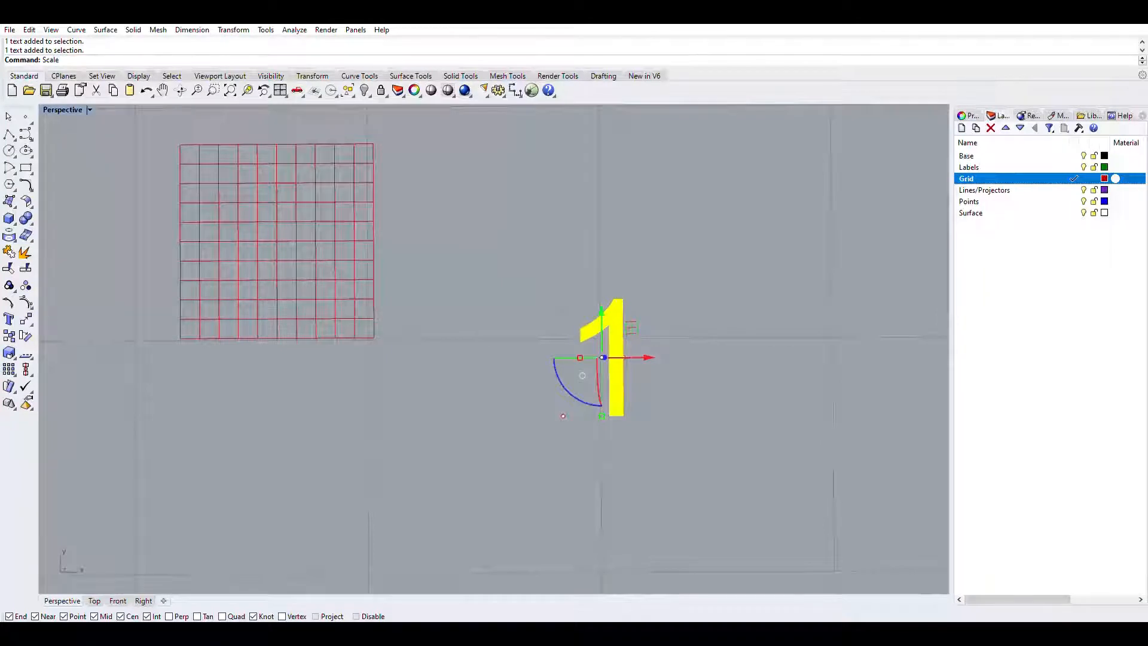
{"action": "left_click", "coordinate": [59, 75]}
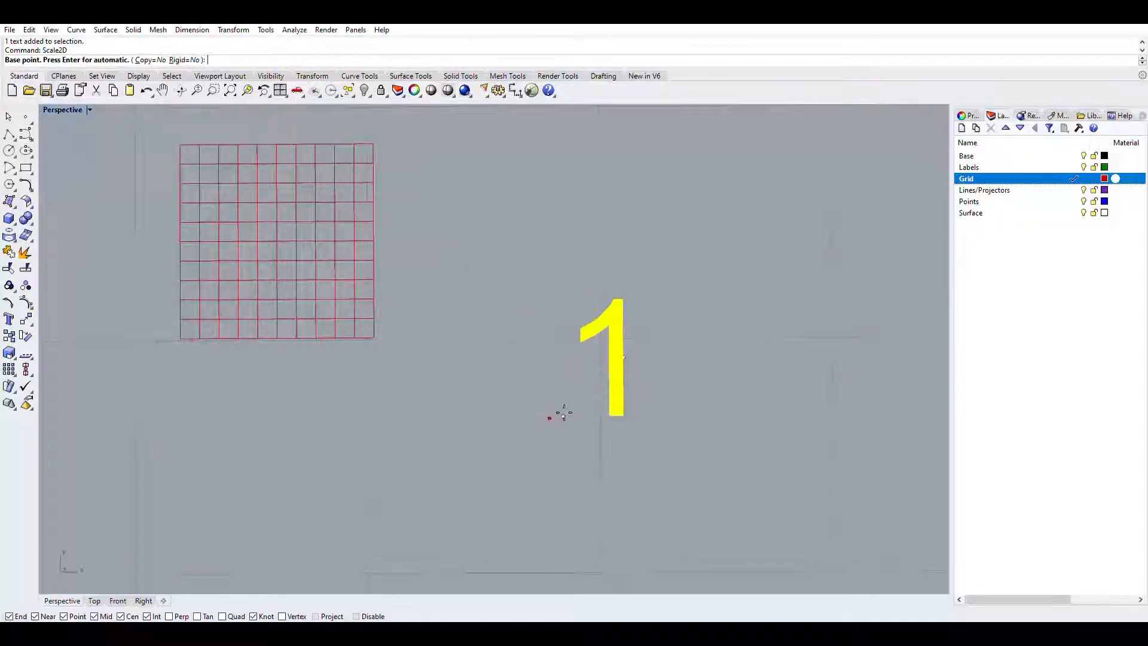
{"action": "left_click", "coordinate": [563, 415]}
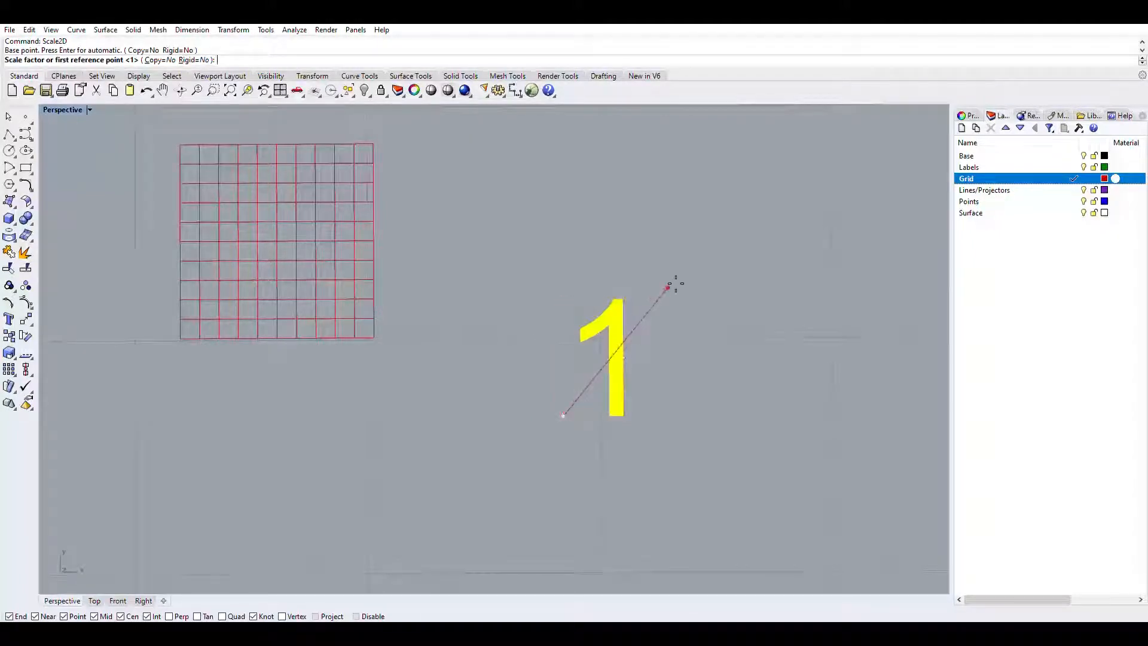
{"action": "left_click", "coordinate": [697, 275]}
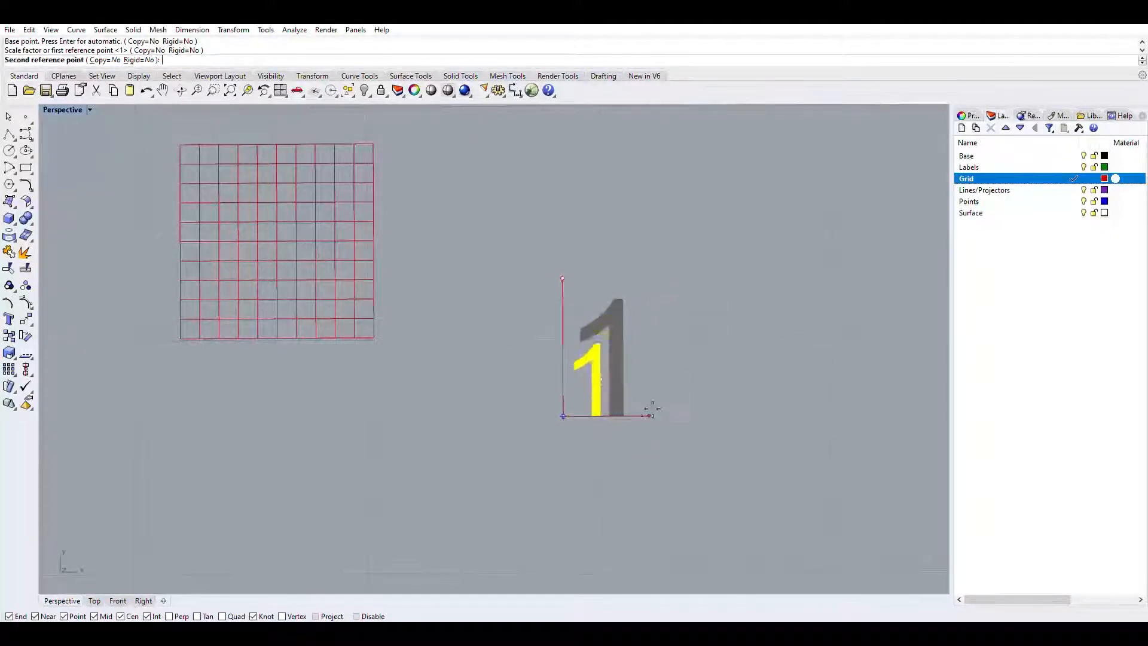
{"action": "left_click", "coordinate": [582, 430]}
{"action": "scroll", "coordinate": [572, 404], "scroll_direction": "up", "scroll_amount": 3}
{"action": "scroll", "coordinate": [572, 406], "scroll_direction": "up", "scroll_amount": 3}
{"action": "left_click", "coordinate": [584, 369]}
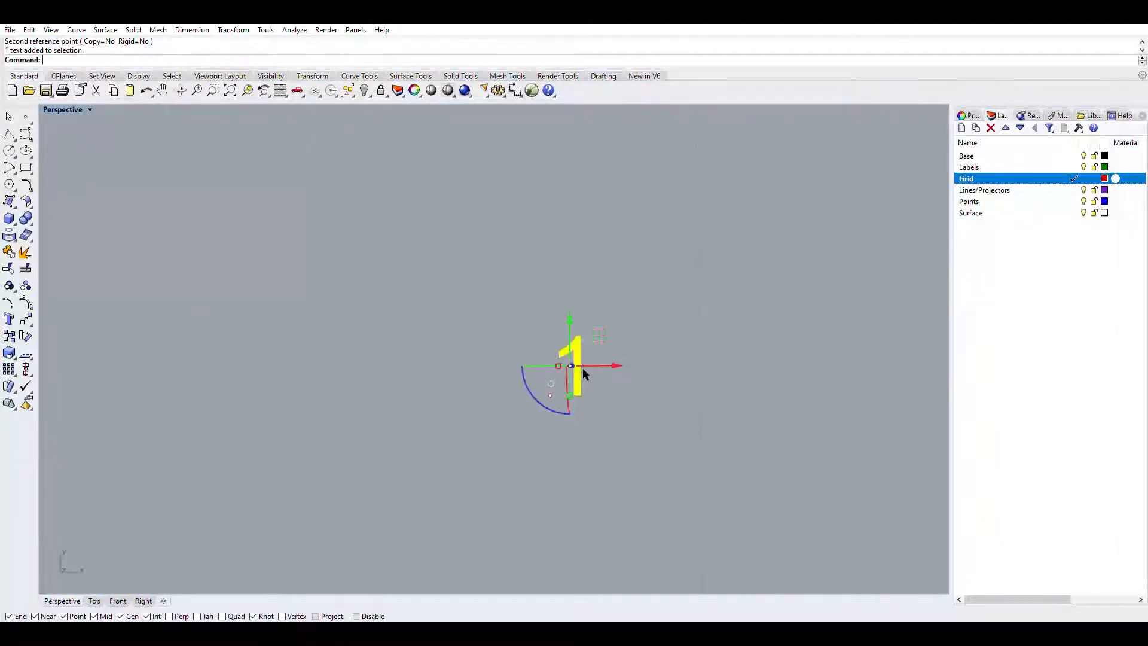
{"action": "left_click", "coordinate": [603, 299]}
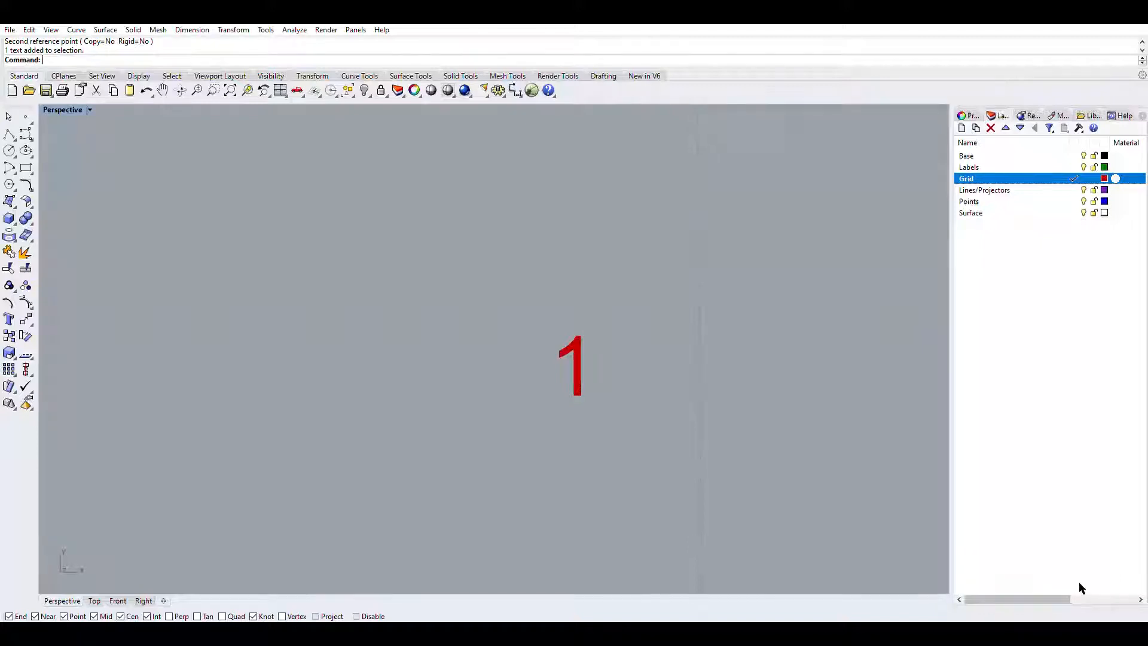
Move the small text 1 from the far side to just below the grid's lower-left corner
{"action": "key", "text": "Escape"}
{"action": "scroll", "coordinate": [620, 298], "scroll_direction": "down", "scroll_amount": 8}
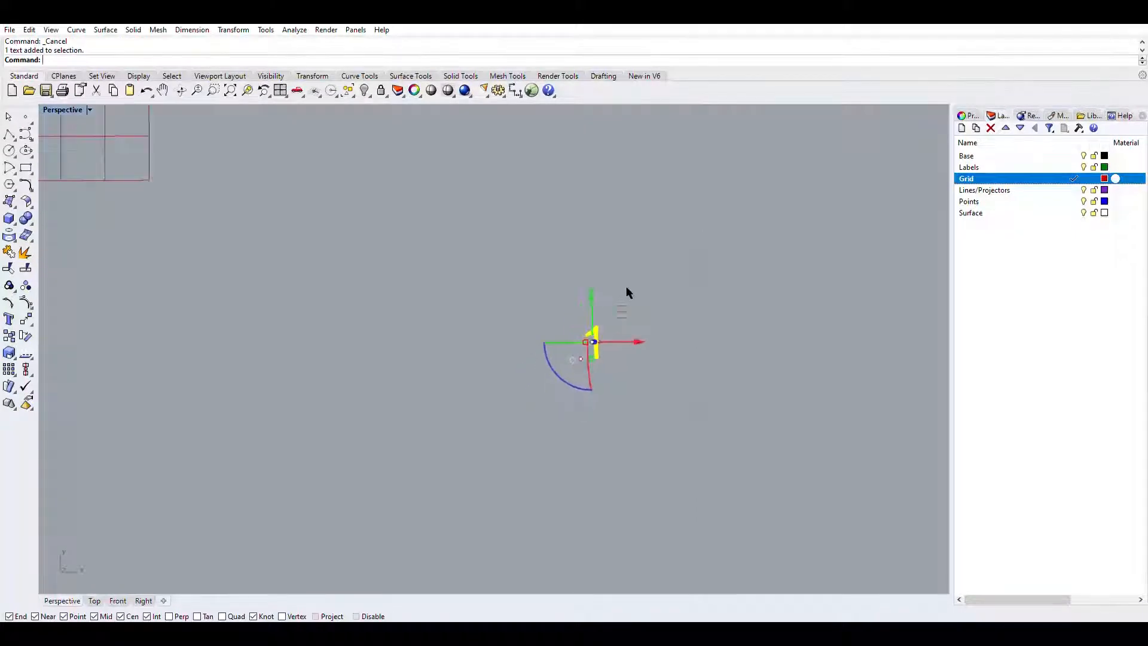
{"action": "right_click_drag", "start_coordinate": [658, 274], "coordinate": [847, 416], "text": "shift"}
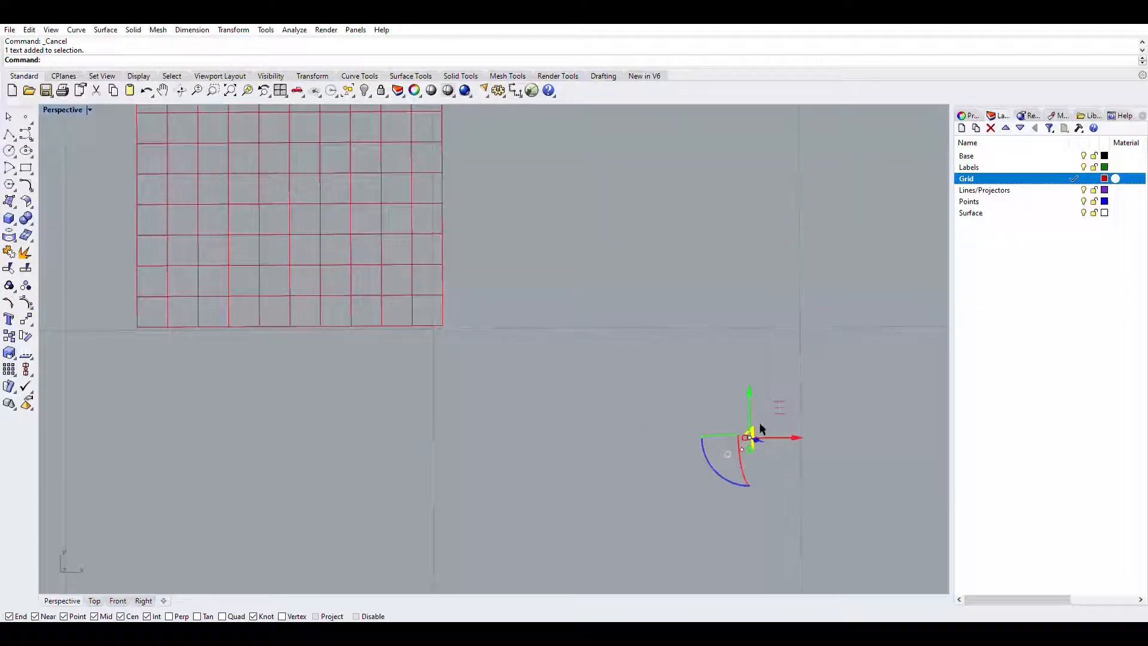
{"action": "left_click_drag", "start_coordinate": [777, 436], "coordinate": [160, 343]}
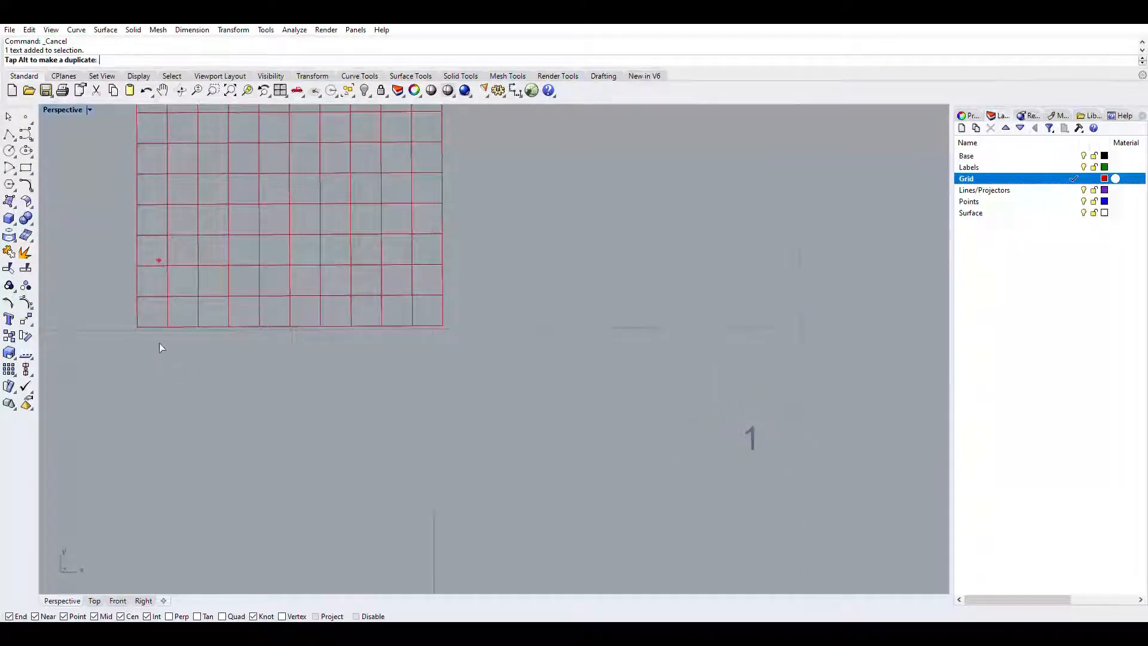
{"action": "left_click_drag", "start_coordinate": [192, 440], "coordinate": [224, 436]}
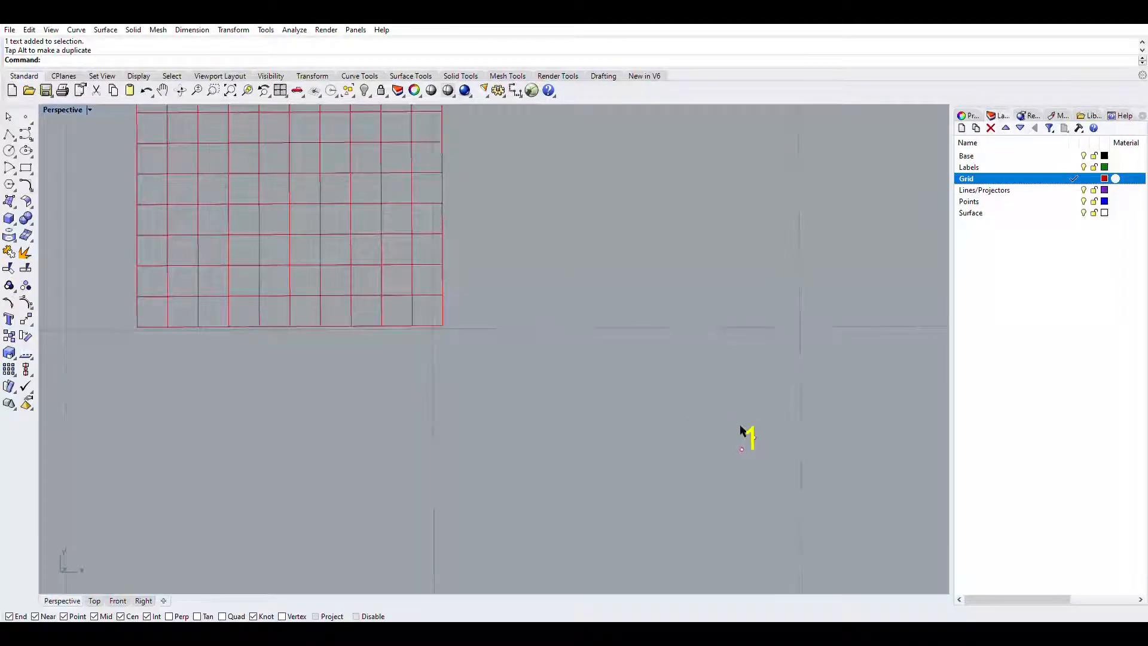
{"action": "left_click_drag", "start_coordinate": [750, 421], "coordinate": [132, 324]}
{"action": "left_click", "coordinate": [201, 348]}
{"action": "scroll", "coordinate": [343, 389], "scroll_direction": "down", "scroll_amount": 3}
{"action": "scroll", "coordinate": [239, 359], "scroll_direction": "up", "scroll_amount": 4}
{"action": "scroll", "coordinate": [238, 358], "scroll_direction": "up", "scroll_amount": 3}
{"action": "right_click_drag", "start_coordinate": [281, 369], "coordinate": [374, 531], "text": "shift"}
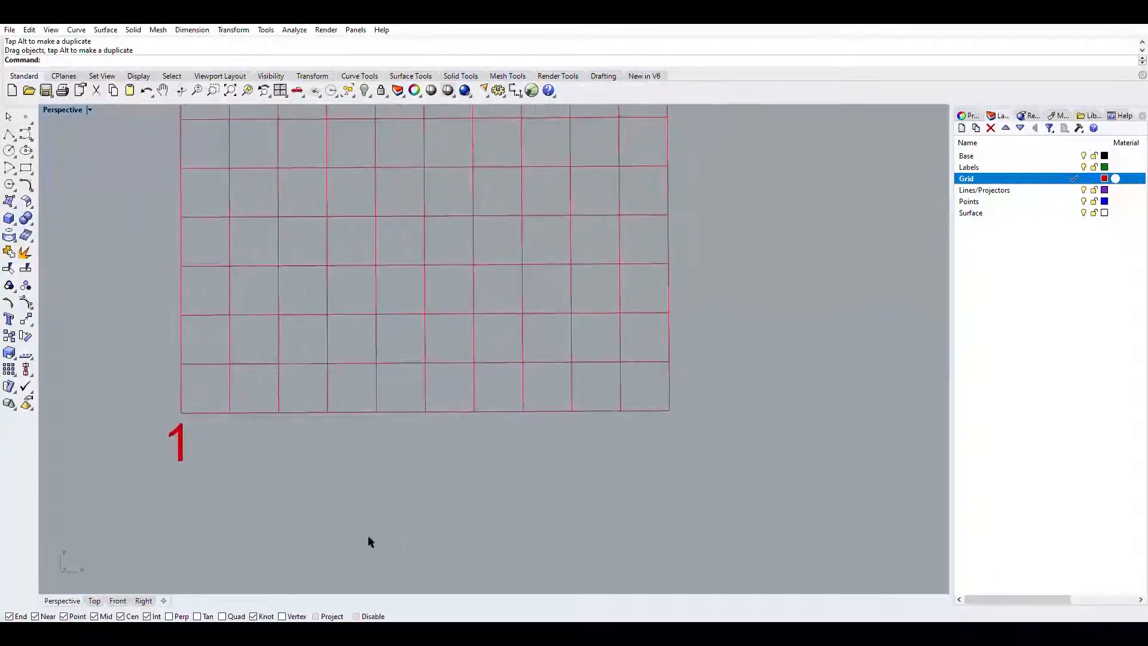
Copy the text 1 a few cells along below the grid and change the copy's text to A
{"action": "left_click", "coordinate": [179, 429]}
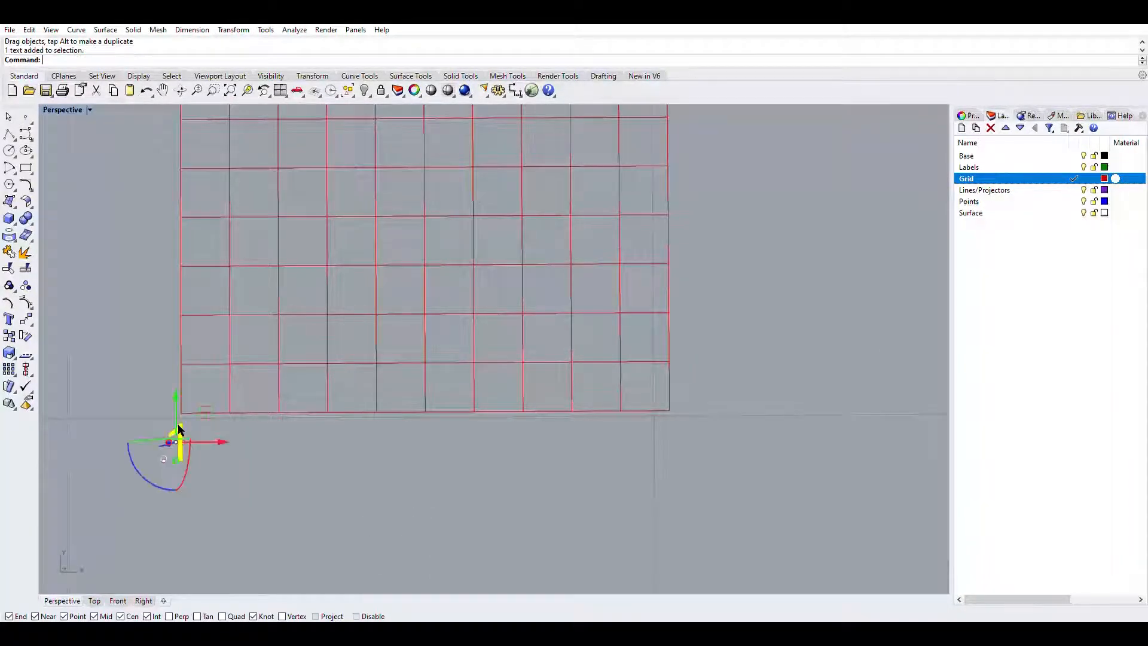
{"action": "type", "text": "copy"}
{"action": "key", "text": "Return"}
{"action": "left_click", "coordinate": [192, 442]}
{"action": "left_click", "coordinate": [372, 457]}
{"action": "key", "text": "Return"}
{"action": "left_click", "coordinate": [365, 457]}
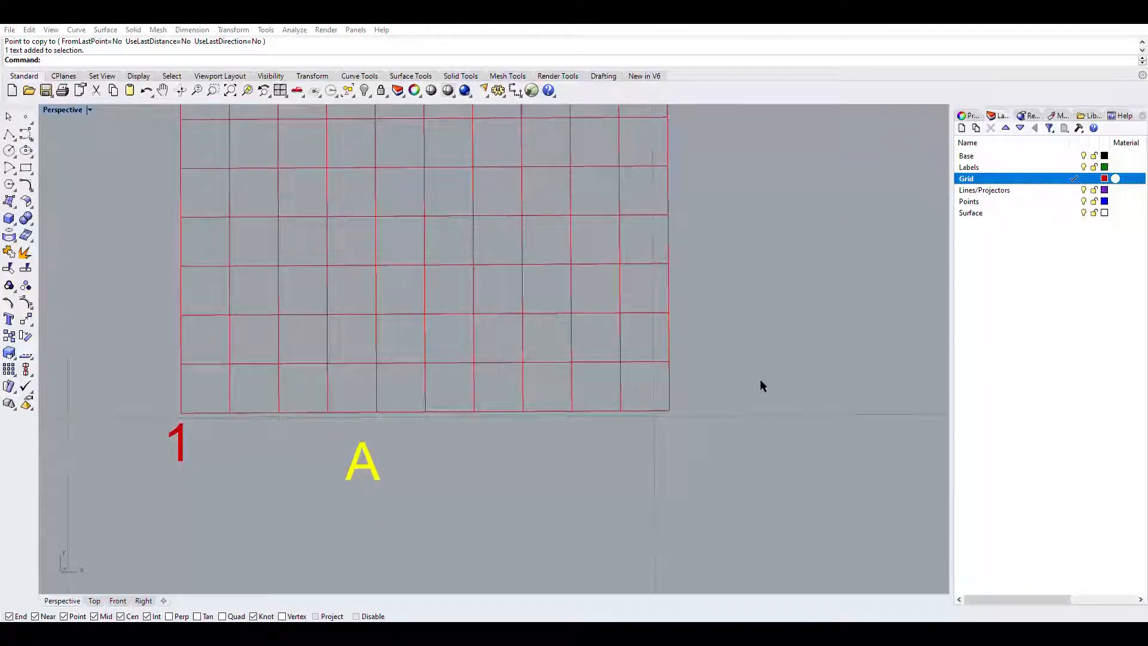
{"action": "left_click", "coordinate": [759, 379]}
Move the 1 beside the grid's lower-left corner and the A directly below that corner
{"action": "left_click_drag", "start_coordinate": [179, 439], "coordinate": [153, 409]}
{"action": "left_click_drag", "start_coordinate": [348, 449], "coordinate": [168, 438]}
{"action": "left_click", "coordinate": [281, 447]}
{"action": "scroll", "coordinate": [418, 389], "scroll_direction": "down", "scroll_amount": 5}
{"action": "right_click_drag", "start_coordinate": [551, 311], "coordinate": [533, 390], "text": "shift"}
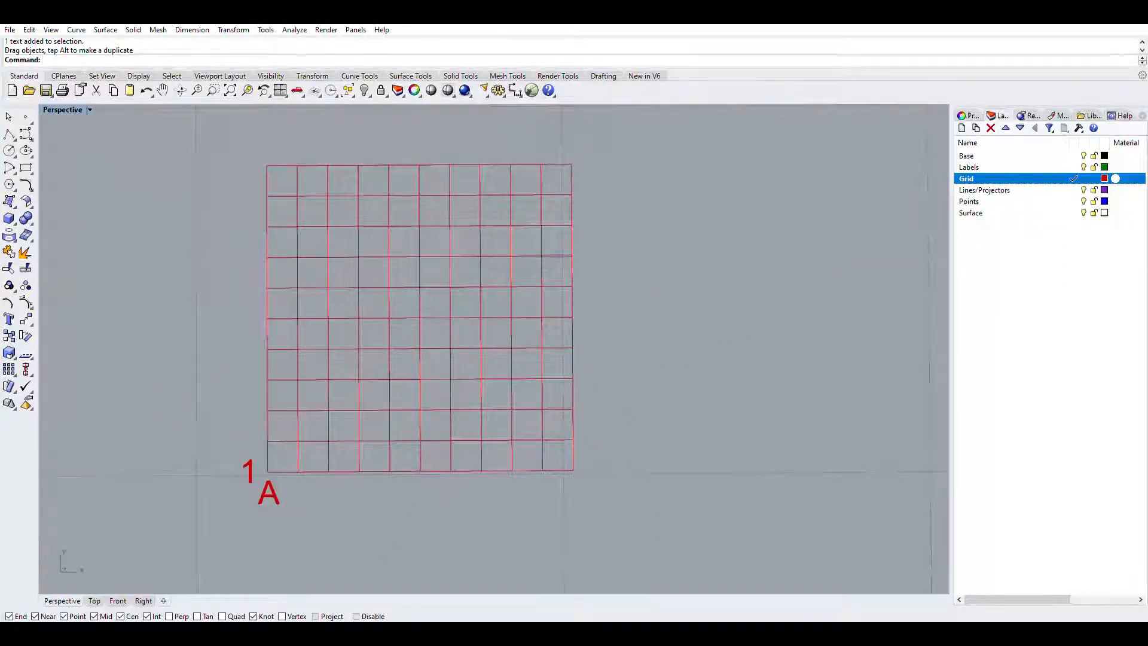
Fine-tune the positions of the 1 and A labels around the grid's lower-left corner
{"action": "left_click", "coordinate": [387, 471]}
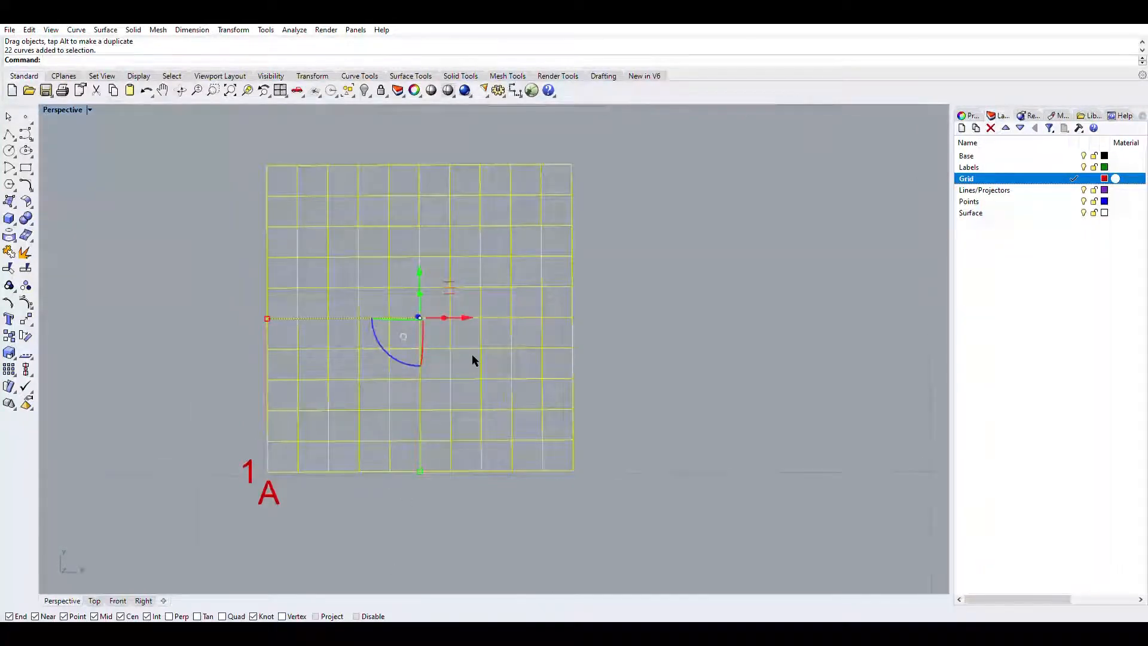
{"action": "left_click_drag", "start_coordinate": [418, 362], "coordinate": [354, 365]}
{"action": "left_click", "coordinate": [540, 441]}
{"action": "scroll", "coordinate": [540, 441], "scroll_direction": "up", "scroll_amount": 2}
{"action": "right_click_drag", "start_coordinate": [582, 386], "coordinate": [774, 353], "text": "shift"}
{"action": "left_click_drag", "start_coordinate": [384, 466], "coordinate": [290, 468]}
{"action": "left_click_drag", "start_coordinate": [357, 438], "coordinate": [258, 441]}
{"action": "left_click", "coordinate": [412, 487]}
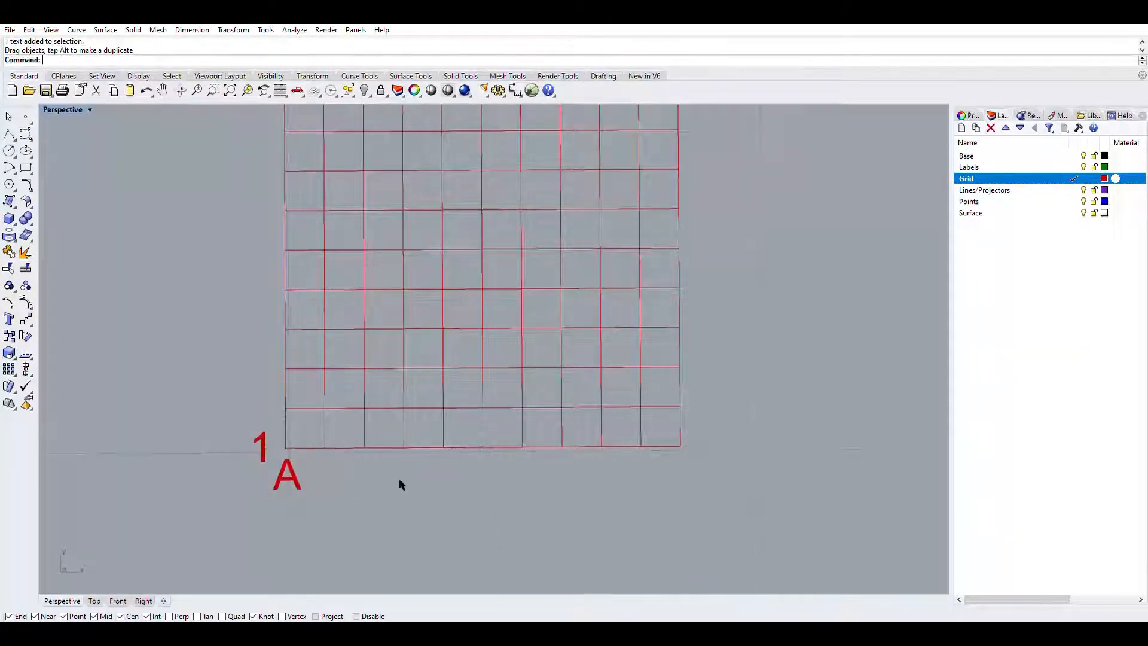
Copy the A nine times in an evenly spaced row below the grid's lower edge
{"action": "left_click", "coordinate": [288, 471]}
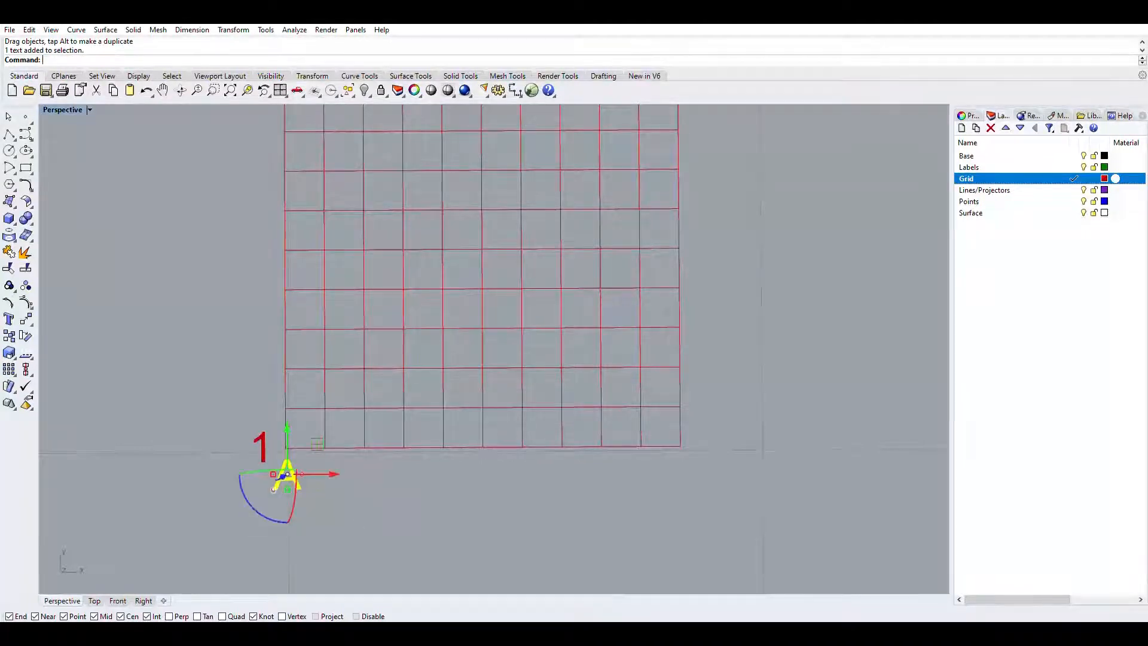
{"action": "type", "text": "Copy"}
{"action": "key", "text": "Return"}
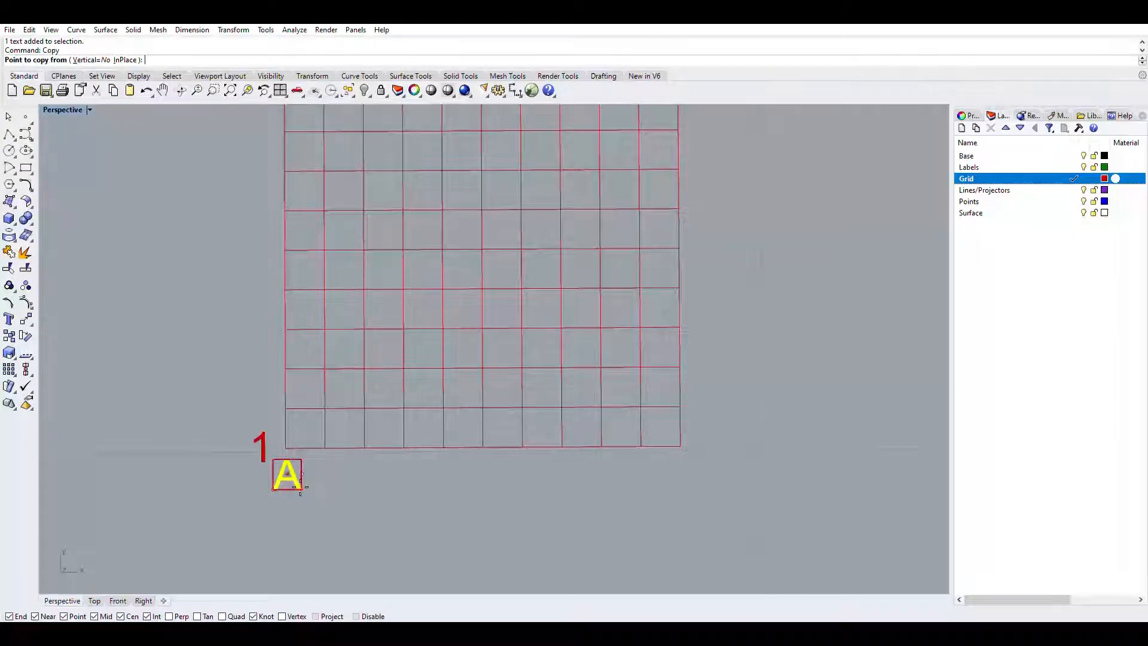
{"action": "left_click", "coordinate": [288, 474]}
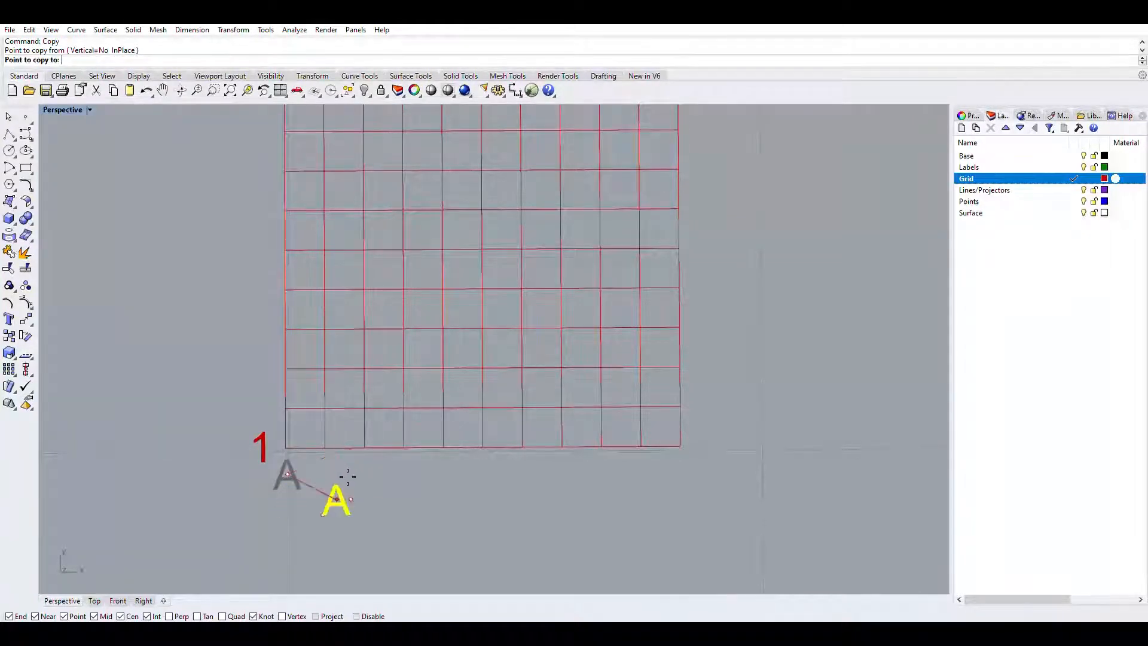
{"action": "left_click", "coordinate": [337, 473]}
{"action": "left_click", "coordinate": [383, 474]}
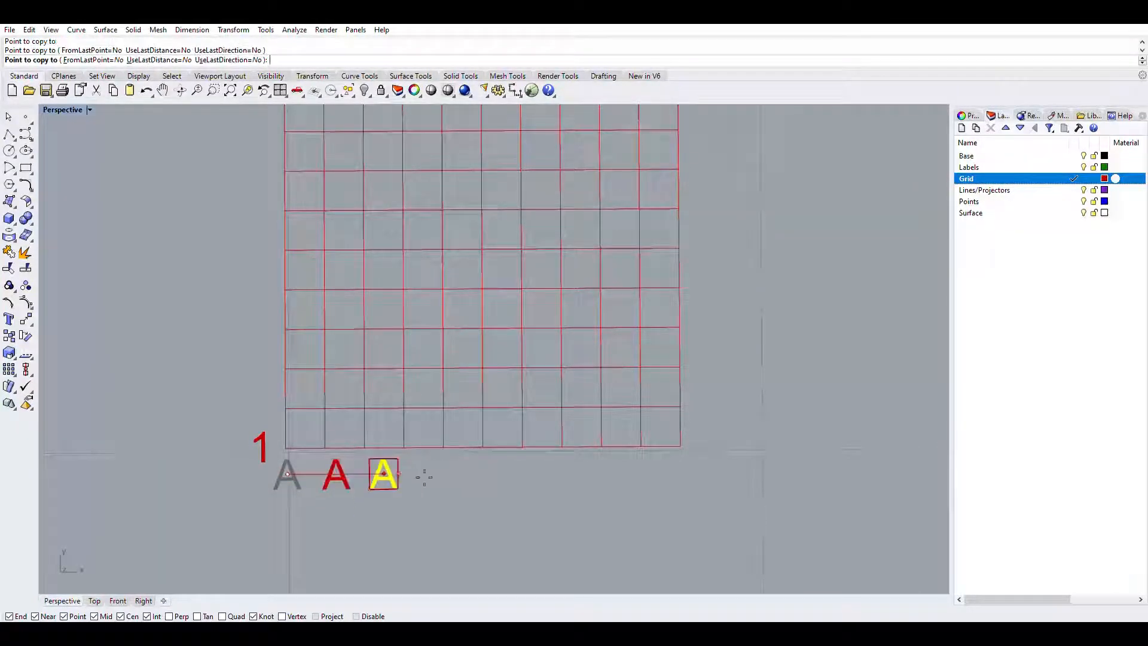
{"action": "left_click", "coordinate": [430, 473]}
{"action": "left_click", "coordinate": [478, 473]}
{"action": "left_click", "coordinate": [526, 474]}
{"action": "left_click", "coordinate": [573, 474]}
{"action": "left_click", "coordinate": [620, 473]}
{"action": "left_click", "coordinate": [667, 474]}
{"action": "left_click", "coordinate": [716, 474]}
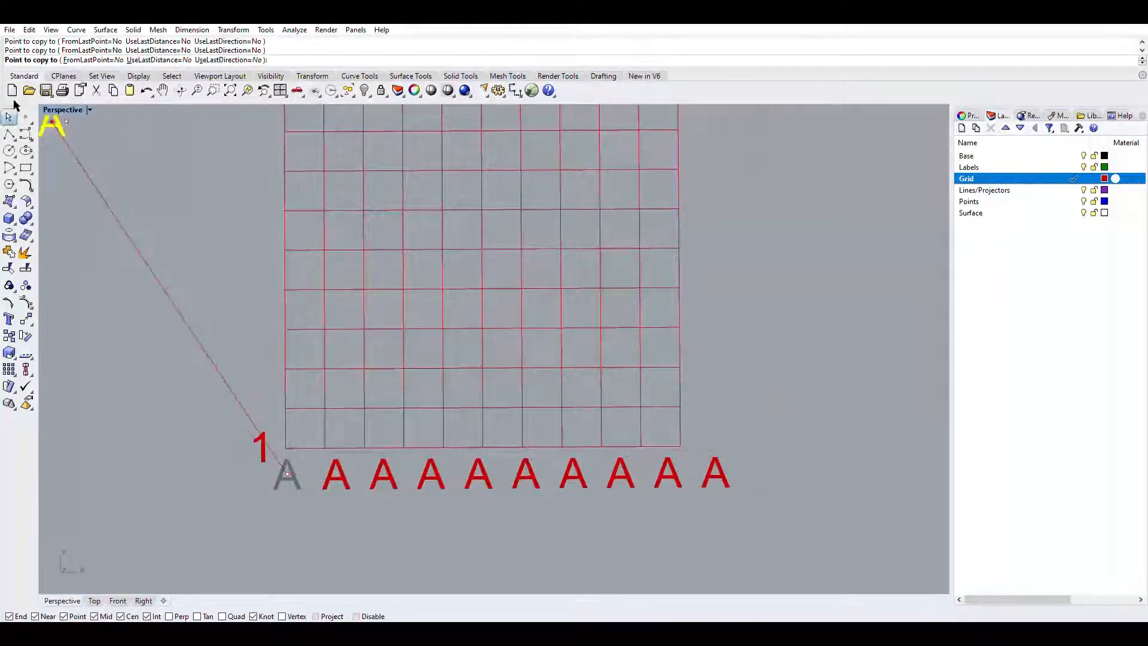
{"action": "key", "text": "Escape"}
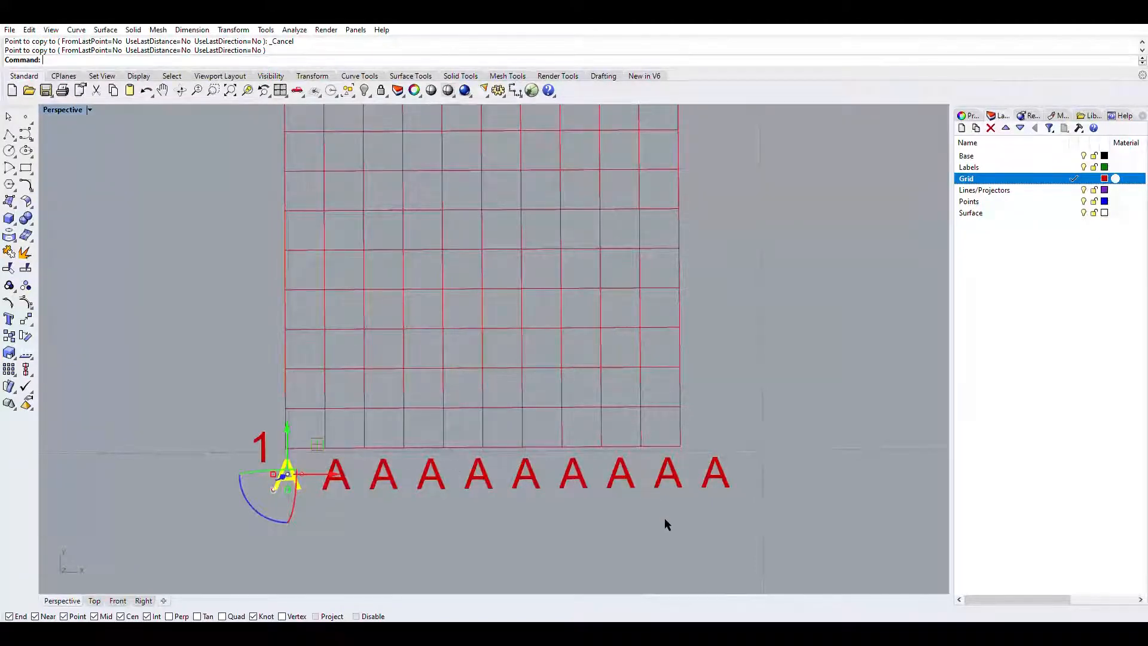
Copy the 1 nine times in an evenly spaced column upward along the grid's left edge
{"action": "scroll", "coordinate": [583, 482], "scroll_direction": "down", "scroll_amount": 1}
{"action": "right_click_drag", "start_coordinate": [495, 348], "coordinate": [536, 435], "text": "shift"}
{"action": "left_click", "coordinate": [347, 517]}
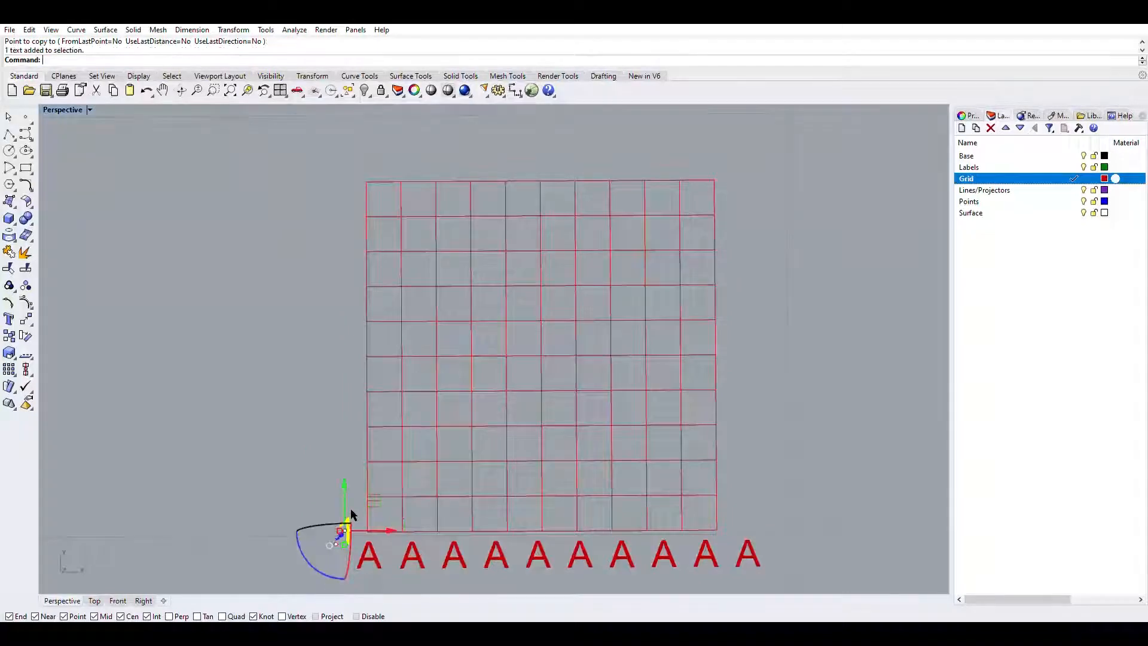
{"action": "type", "text": "Copy"}
{"action": "key", "text": "Return"}
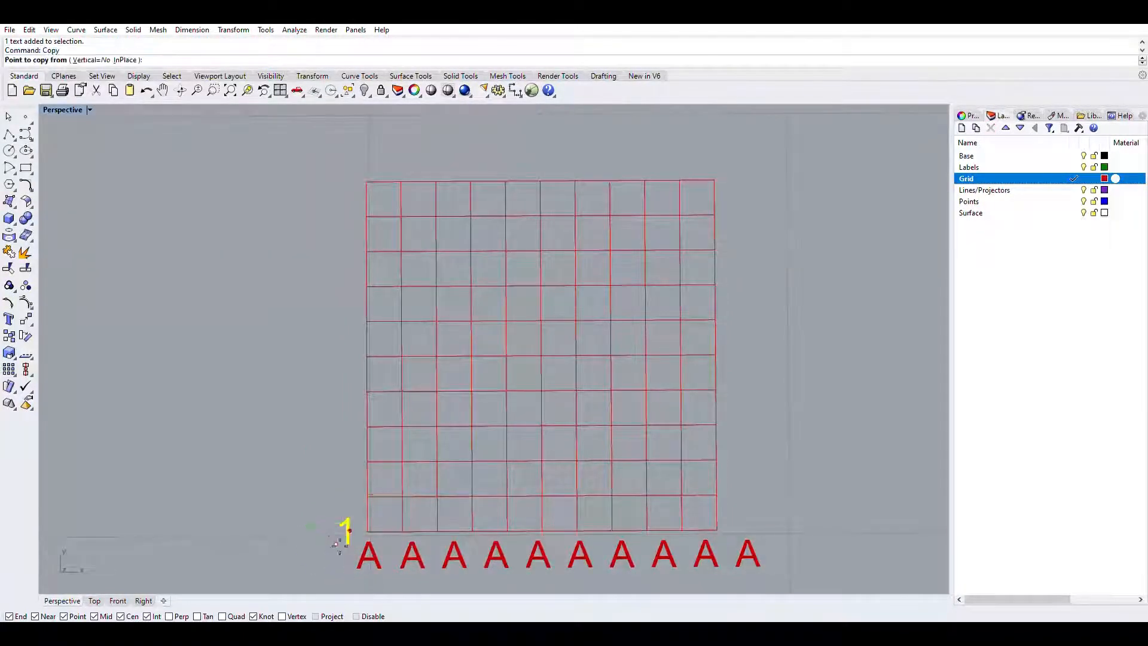
{"action": "left_click", "coordinate": [348, 517]}
{"action": "left_click", "coordinate": [349, 476]}
{"action": "left_click", "coordinate": [348, 433]}
{"action": "left_click", "coordinate": [348, 391]}
{"action": "left_click", "coordinate": [356, 318]}
{"action": "left_click", "coordinate": [357, 278]}
{"action": "left_click", "coordinate": [357, 236]}
{"action": "left_click", "coordinate": [357, 196]}
{"action": "left_click", "coordinate": [353, 154]}
{"action": "left_click", "coordinate": [6, 113]}
{"action": "scroll", "coordinate": [340, 340], "scroll_direction": "down", "scroll_amount": 3}
{"action": "right_click_drag", "start_coordinate": [598, 248], "coordinate": [578, 205], "text": "shift"}
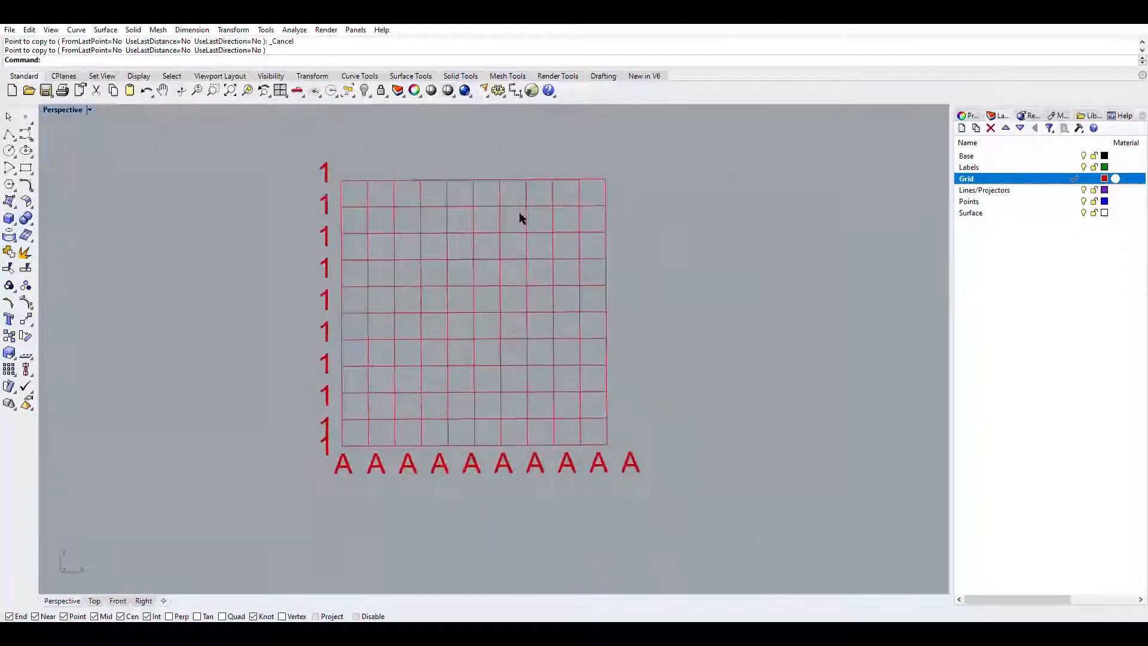
Change the second, third and fourth row labels, counted from the lowest, to 2, 3 and 4
{"action": "left_click", "coordinate": [324, 422]}
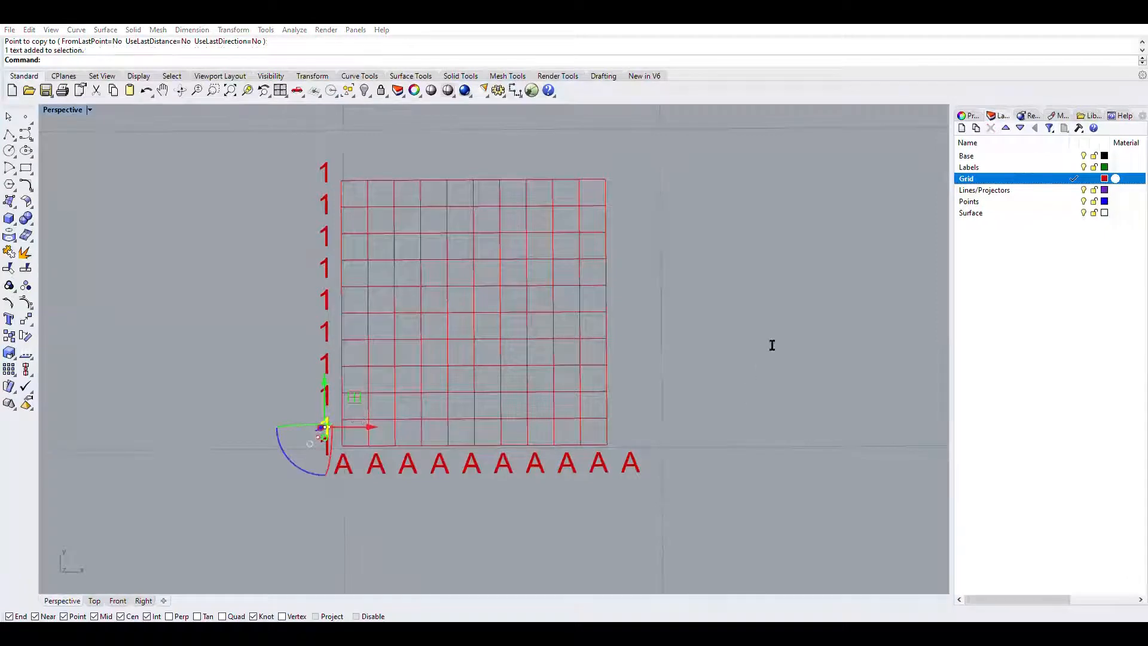
{"action": "type", "text": "2"}
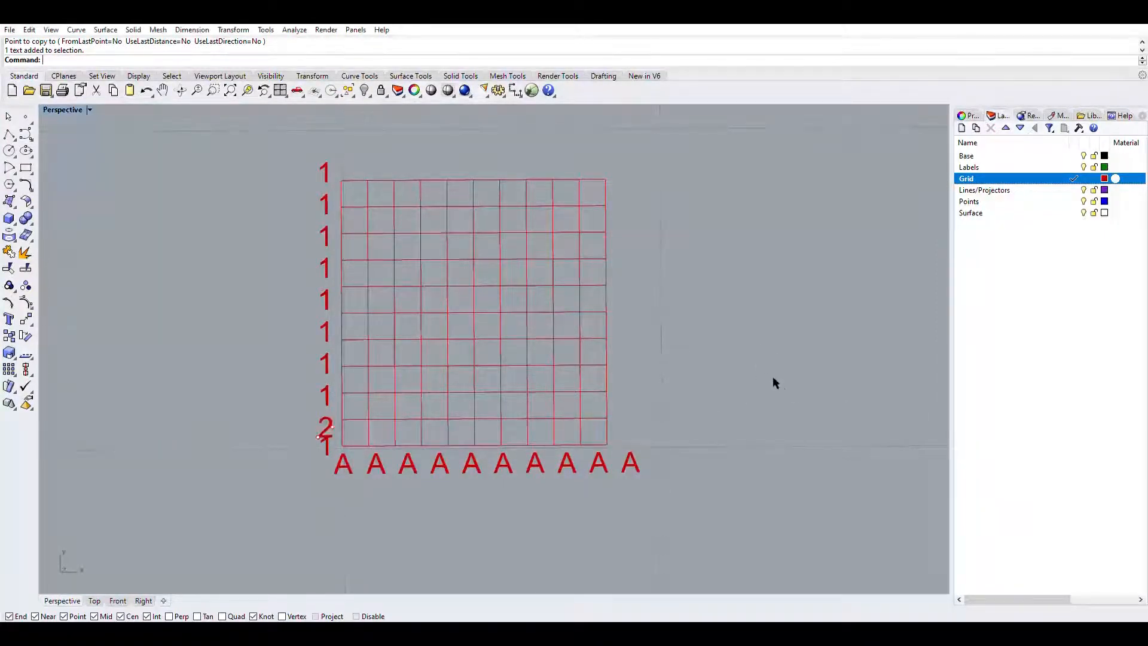
{"action": "left_click", "coordinate": [326, 386]}
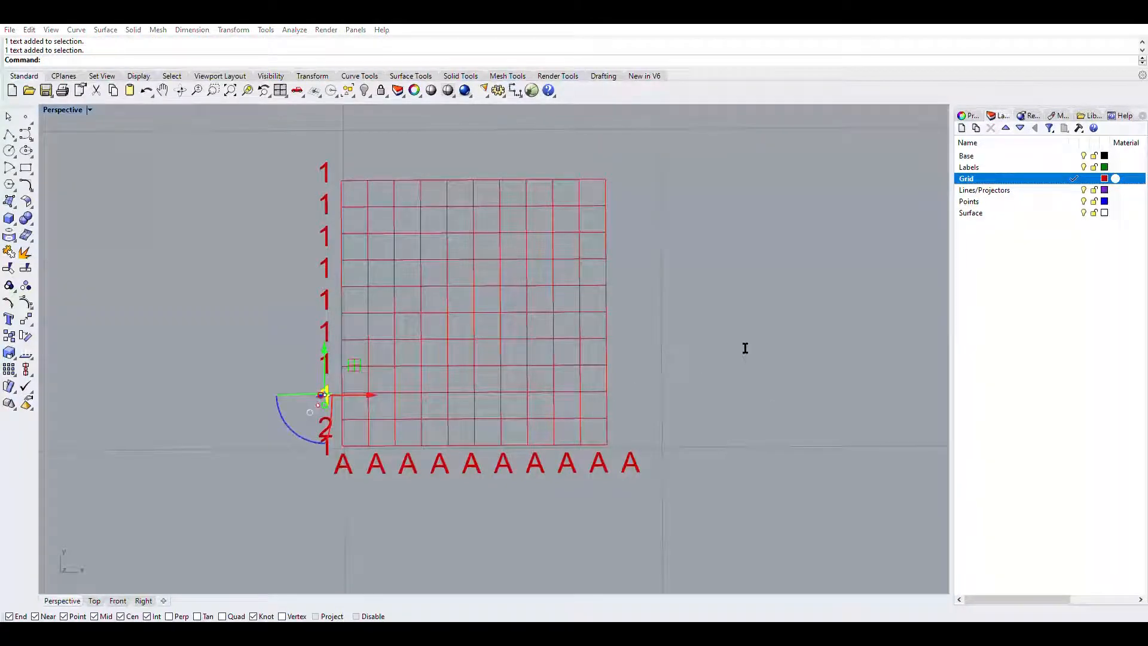
{"action": "left_click", "coordinate": [327, 357]}
{"action": "double_click", "coordinate": [327, 353]}
{"action": "type", "text": "44"}
{"action": "left_click", "coordinate": [754, 375]}
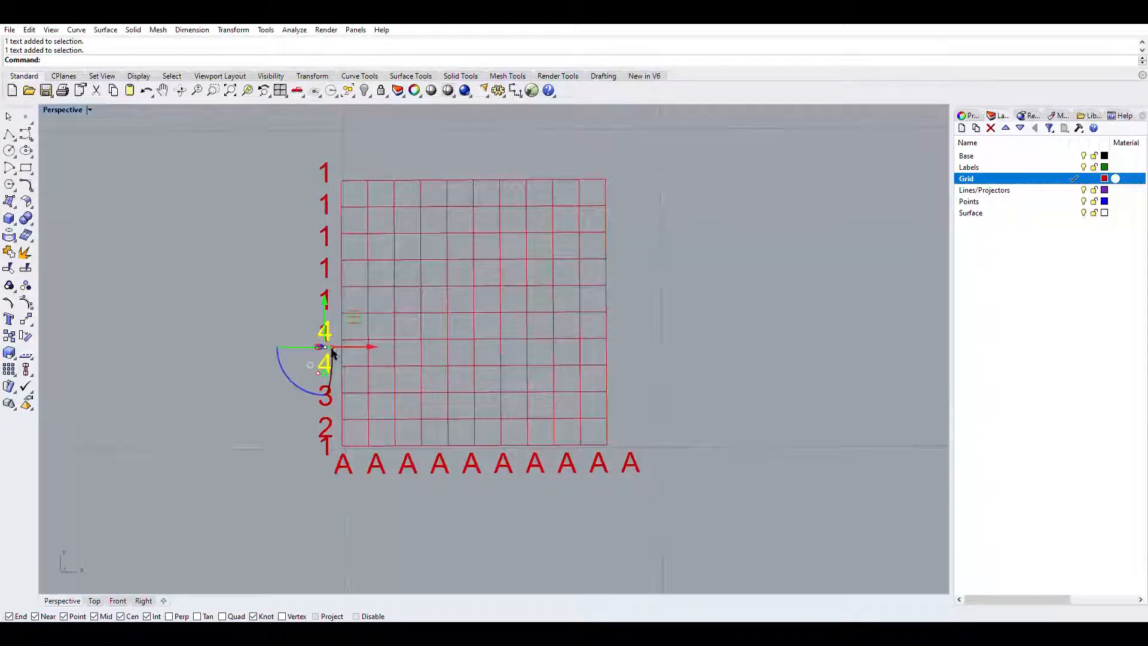
Undo the accidental edit of the fifth row label and restore the deleted 4
{"action": "key", "text": "Delete"}
{"action": "key", "text": "ctrl+z"}
{"action": "key", "text": "ctrl+z"}
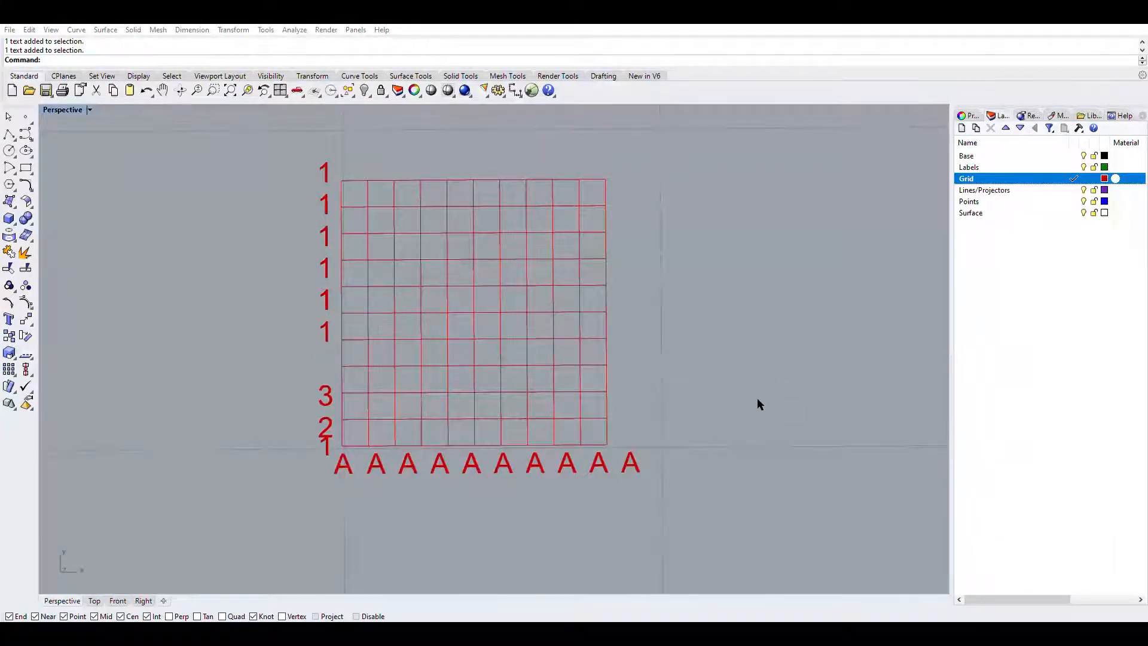
{"action": "key", "text": "Delete"}
{"action": "key", "text": "ctrl+z"}
{"action": "key", "text": "Escape"}
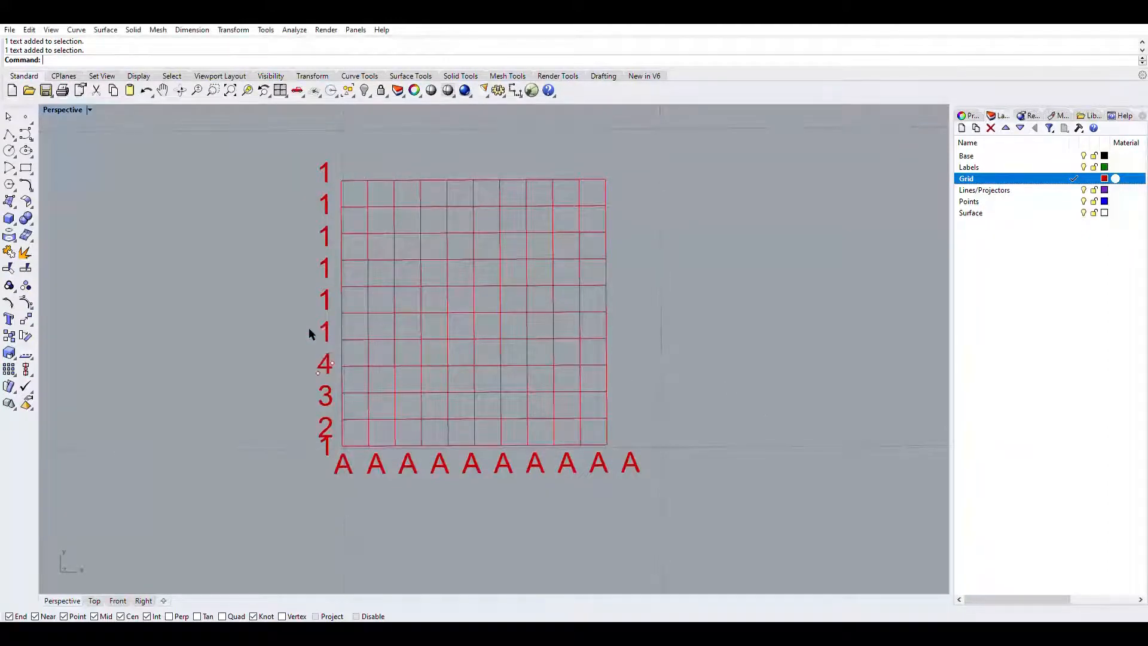
Select all the number and letter texts around the grid and assign them to the Labels layer
{"action": "scroll", "coordinate": [297, 327], "scroll_direction": "up", "scroll_amount": 5}
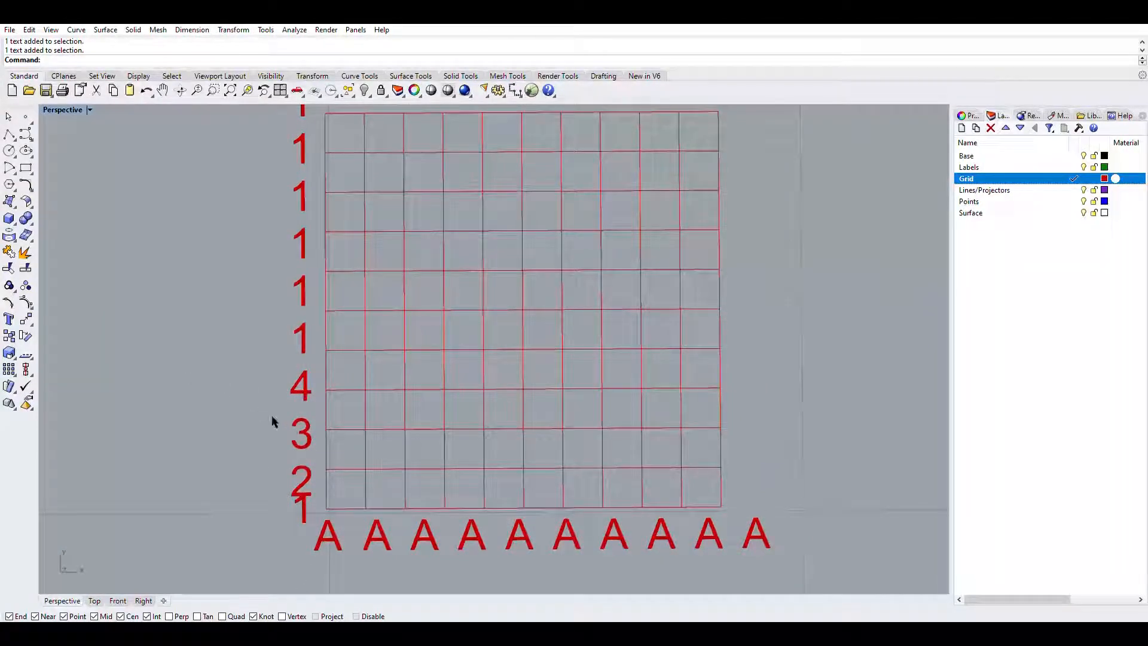
{"action": "scroll", "coordinate": [402, 350], "scroll_direction": "down", "scroll_amount": 1}
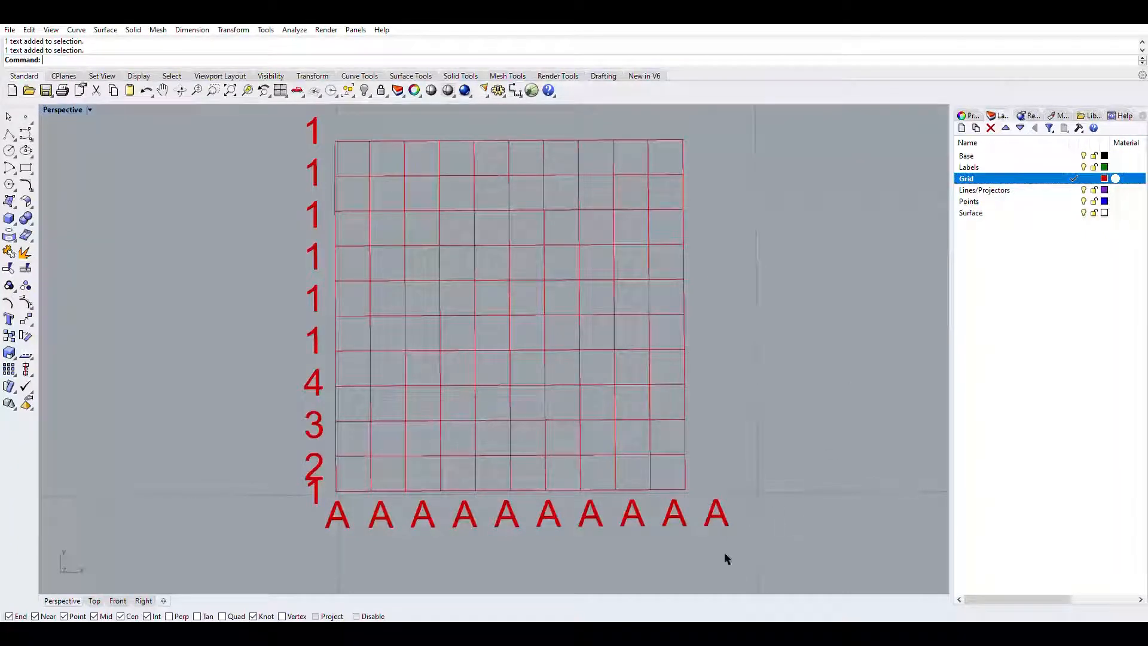
{"action": "left_click_drag", "start_coordinate": [478, 534], "coordinate": [275, 490]}
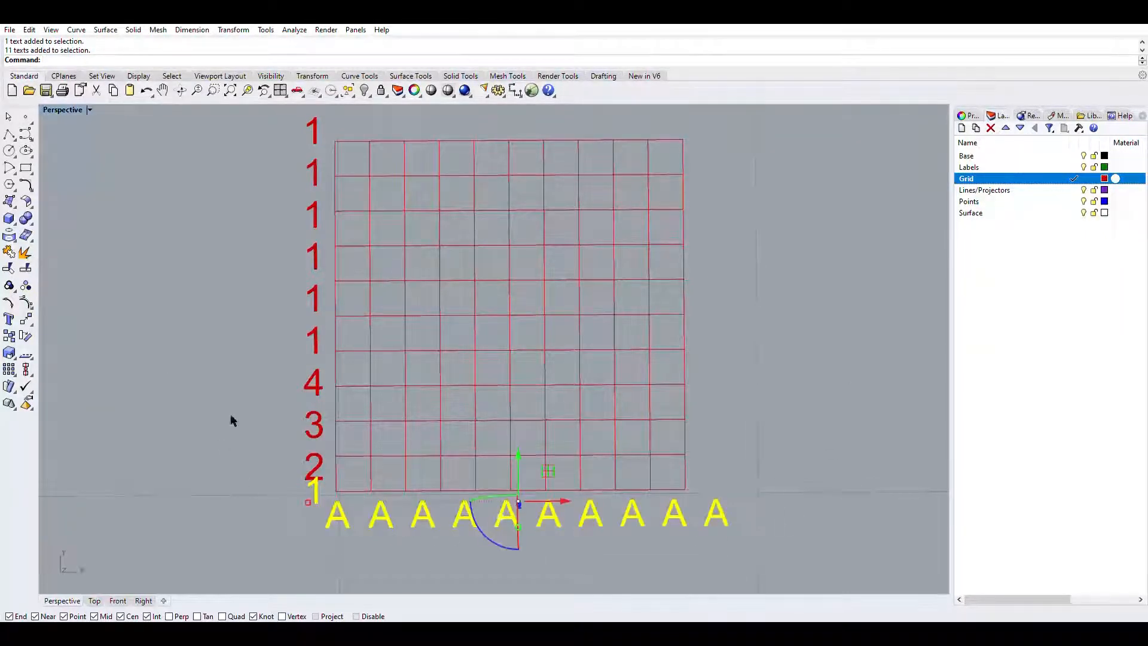
{"action": "left_click_drag", "start_coordinate": [275, 111], "coordinate": [324, 444], "text": "shift"}
{"action": "left_click", "coordinate": [309, 447], "text": "shift"}
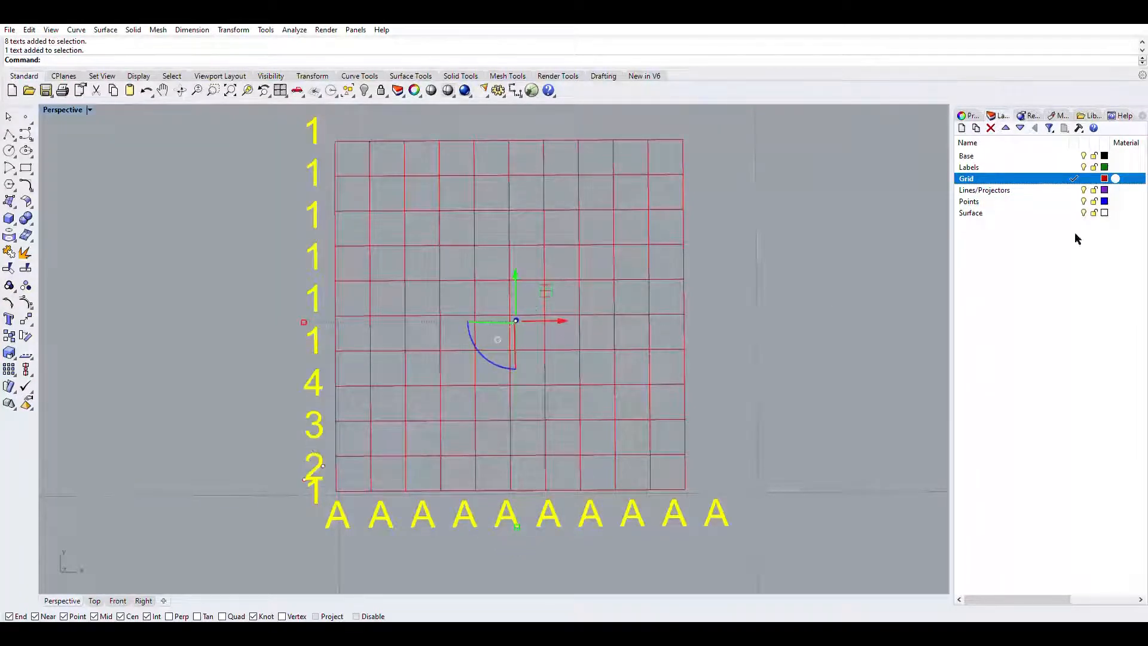
{"action": "left_click", "coordinate": [969, 113]}
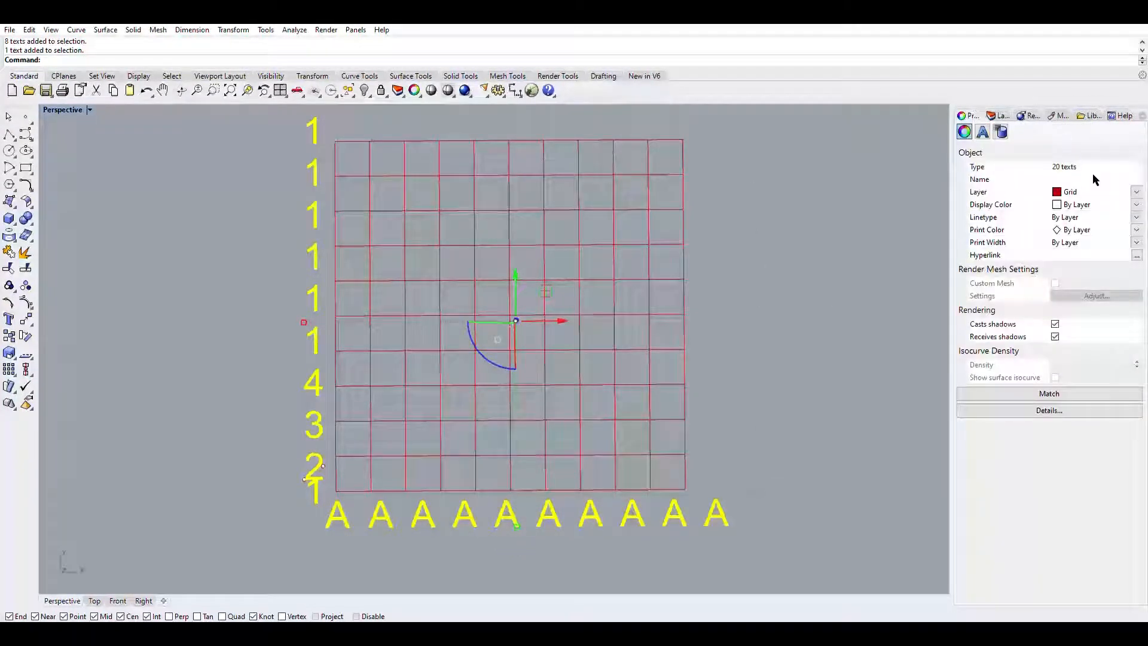
{"action": "left_click", "coordinate": [1138, 191]}
{"action": "left_click", "coordinate": [1123, 208]}
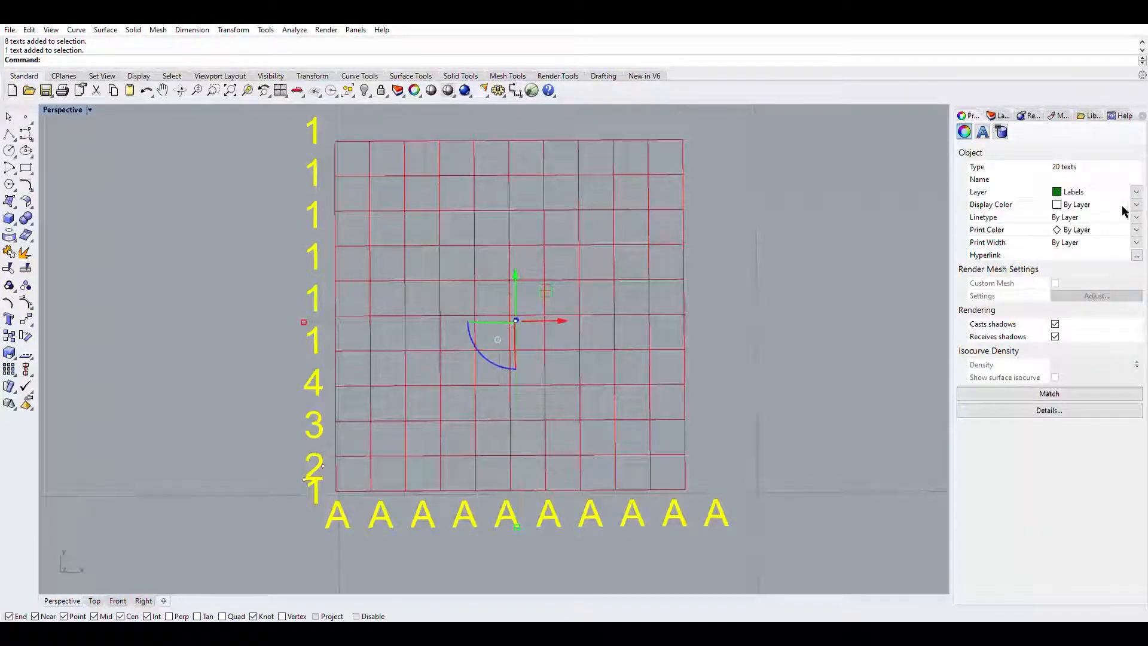
{"action": "left_click", "coordinate": [995, 115]}
{"action": "left_click", "coordinate": [755, 250]}
{"action": "scroll", "coordinate": [772, 263], "scroll_direction": "down", "scroll_amount": 2}
{"action": "right_click_drag", "start_coordinate": [719, 258], "coordinate": [604, 308], "text": "shift"}
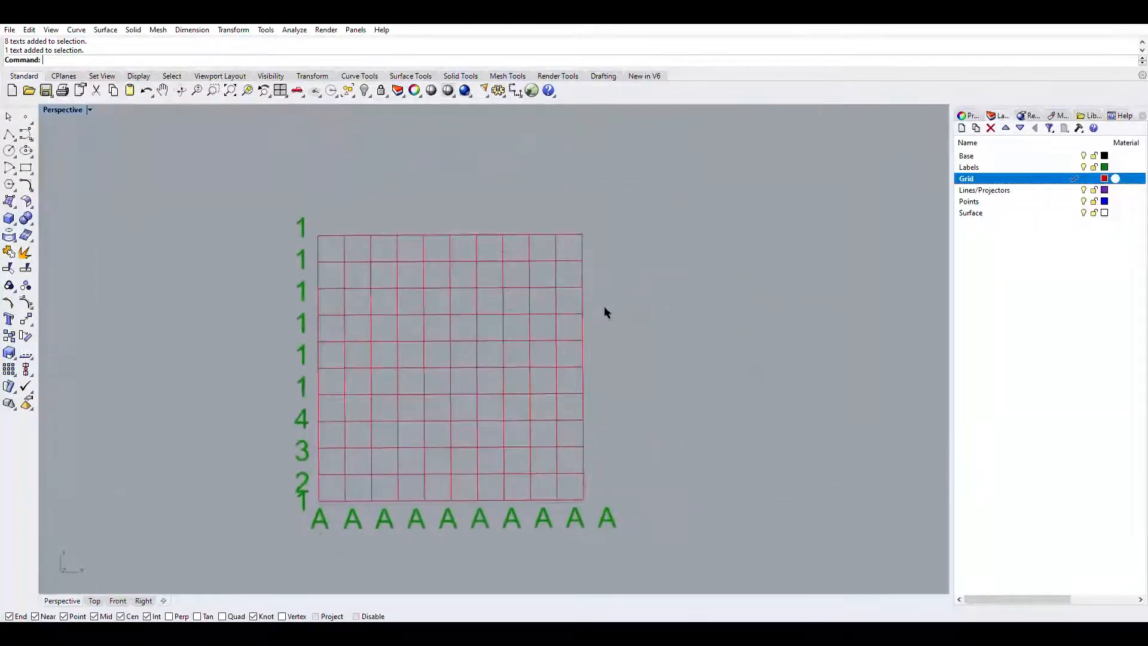
Switch the visibility of the Labels layer off and on again to check which objects it holds
{"action": "left_click", "coordinate": [1083, 167]}
{"action": "left_click", "coordinate": [1083, 166]}
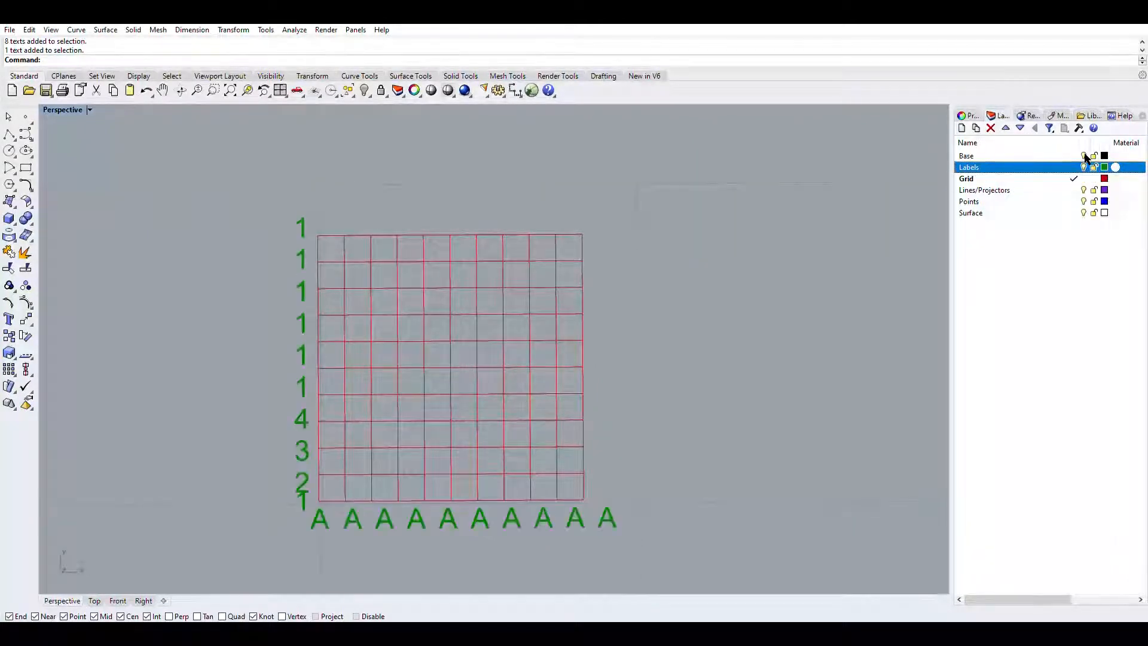
{"action": "left_click", "coordinate": [1083, 167]}
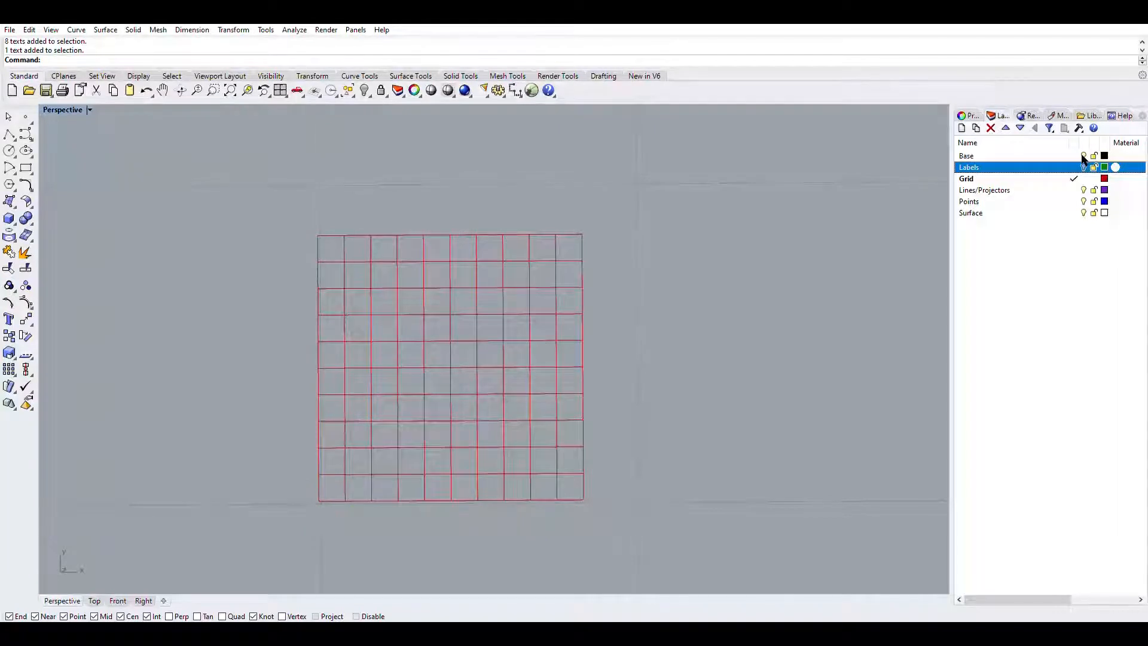
{"action": "left_click", "coordinate": [1083, 167]}
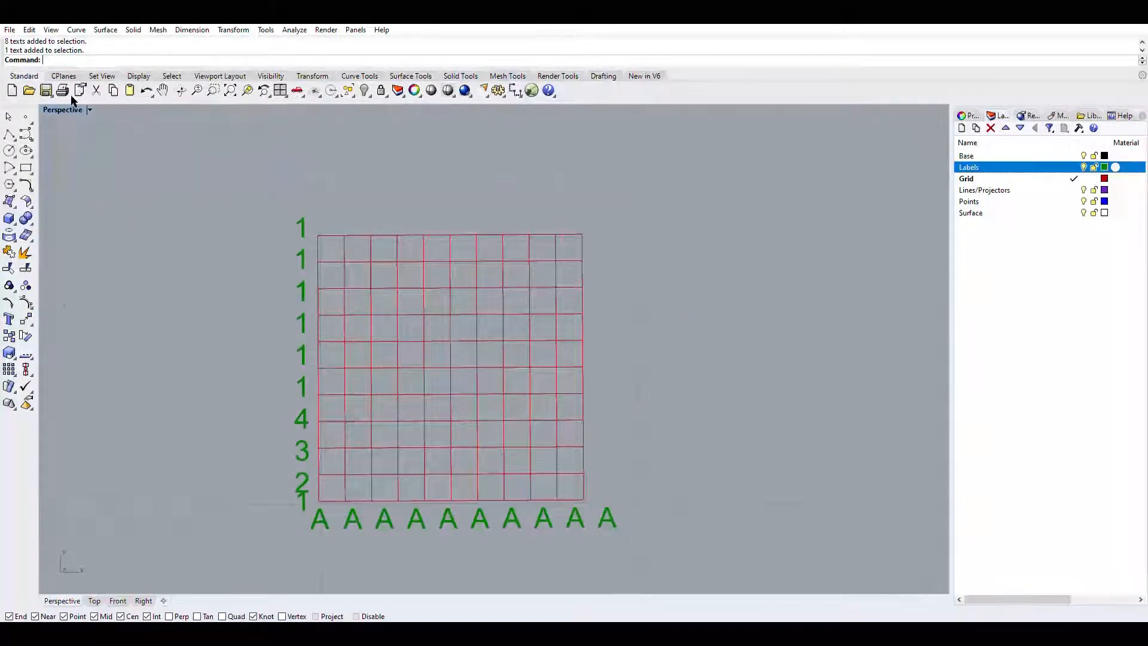
Examine the labelled grid in the Perspective view, both at an angle and close up
{"action": "double_click", "coordinate": [64, 110]}
{"action": "double_click", "coordinate": [520, 110]}
{"action": "scroll", "coordinate": [535, 185], "scroll_direction": "up", "scroll_amount": 5}
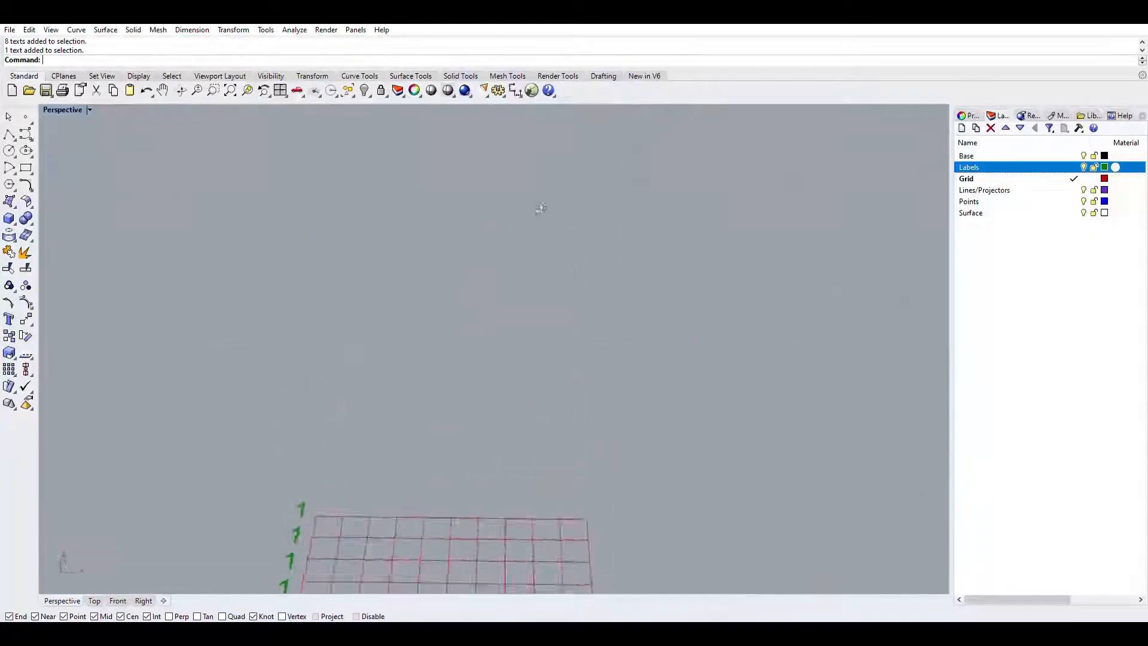
{"action": "right_click_drag", "start_coordinate": [543, 297], "coordinate": [668, 560], "text": "shift"}
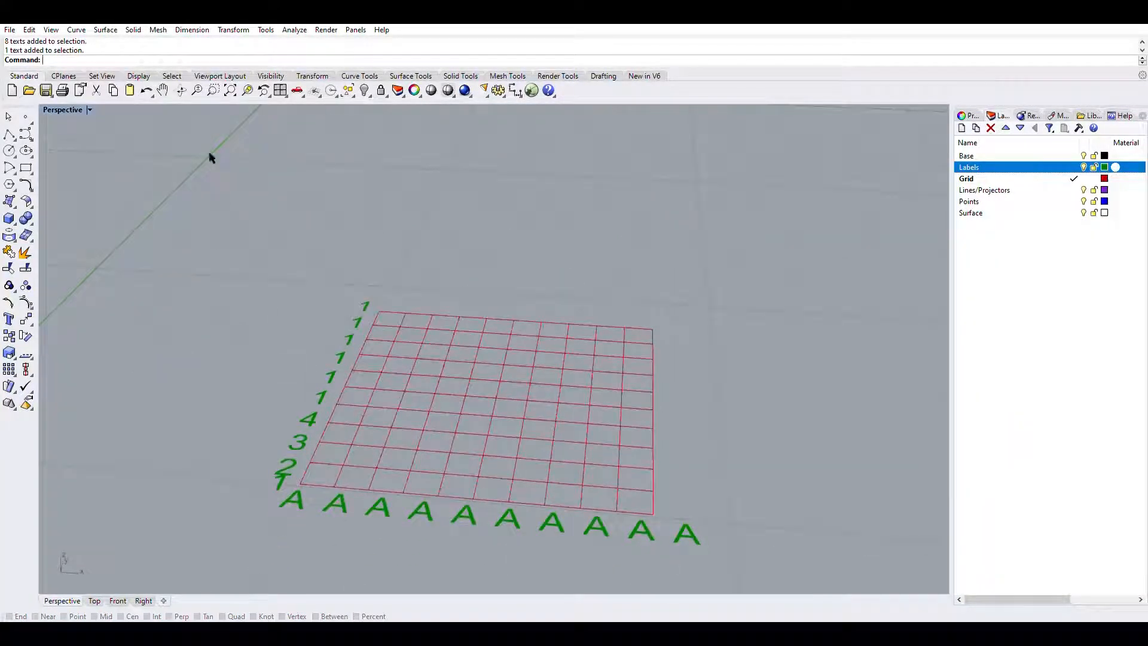
{"action": "scroll", "coordinate": [530, 442], "scroll_direction": "up", "scroll_amount": 3}
{"action": "scroll", "coordinate": [531, 447], "scroll_direction": "up", "scroll_amount": 5}
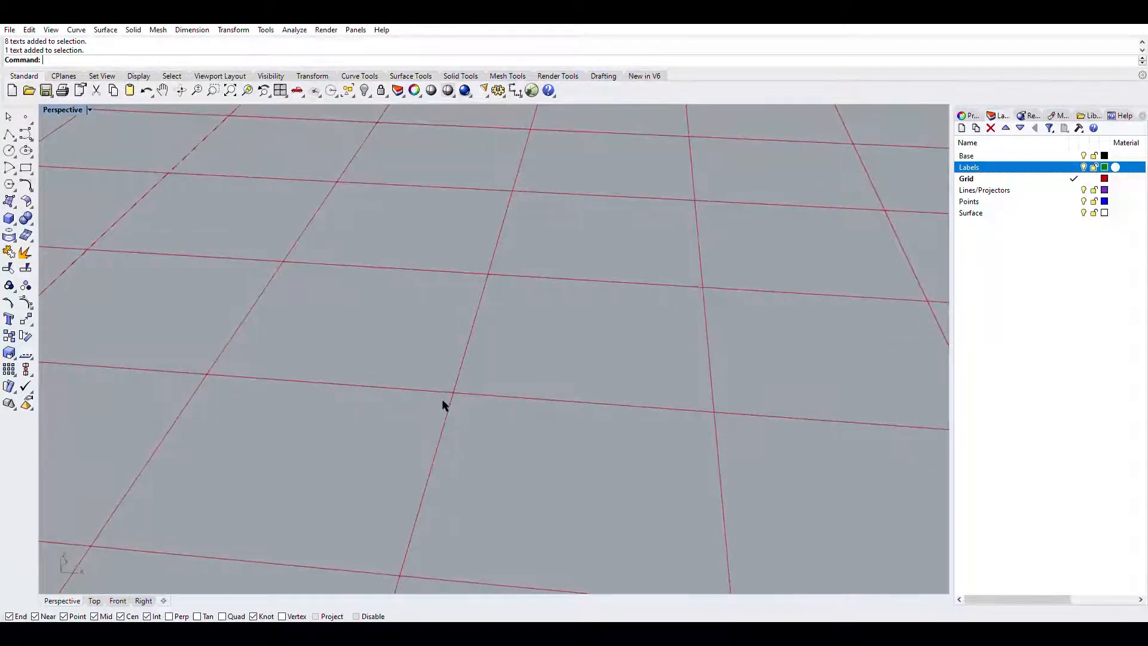
{"action": "scroll", "coordinate": [442, 380], "scroll_direction": "down", "scroll_amount": 4}
{"action": "scroll", "coordinate": [444, 382], "scroll_direction": "down", "scroll_amount": 6}
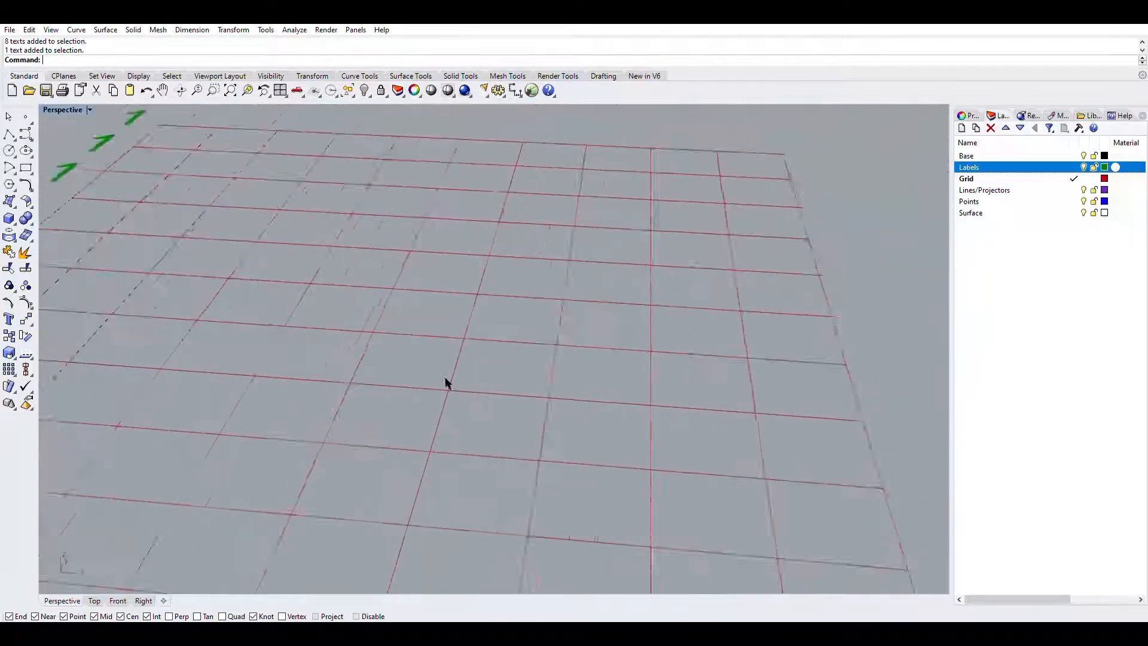
Inspect the grid line intersections with Zoom Window and return to an angled view of the whole grid
{"action": "left_click", "coordinate": [214, 89]}
{"action": "left_click_drag", "start_coordinate": [191, 250], "coordinate": [626, 483]}
{"action": "right_click_drag", "start_coordinate": [623, 346], "coordinate": [546, 309]}
{"action": "scroll", "coordinate": [456, 315], "scroll_direction": "up", "scroll_amount": 10}
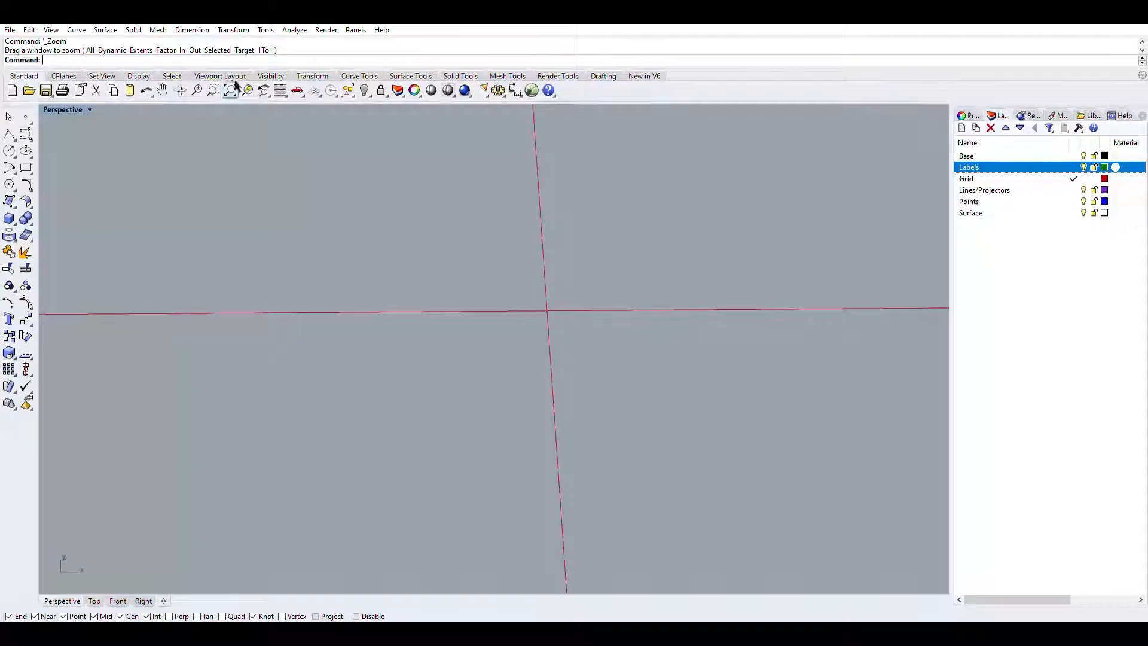
{"action": "left_click", "coordinate": [212, 90]}
{"action": "left_click_drag", "start_coordinate": [562, 310], "coordinate": [578, 342]}
{"action": "scroll", "coordinate": [445, 271], "scroll_direction": "down", "scroll_amount": 3}
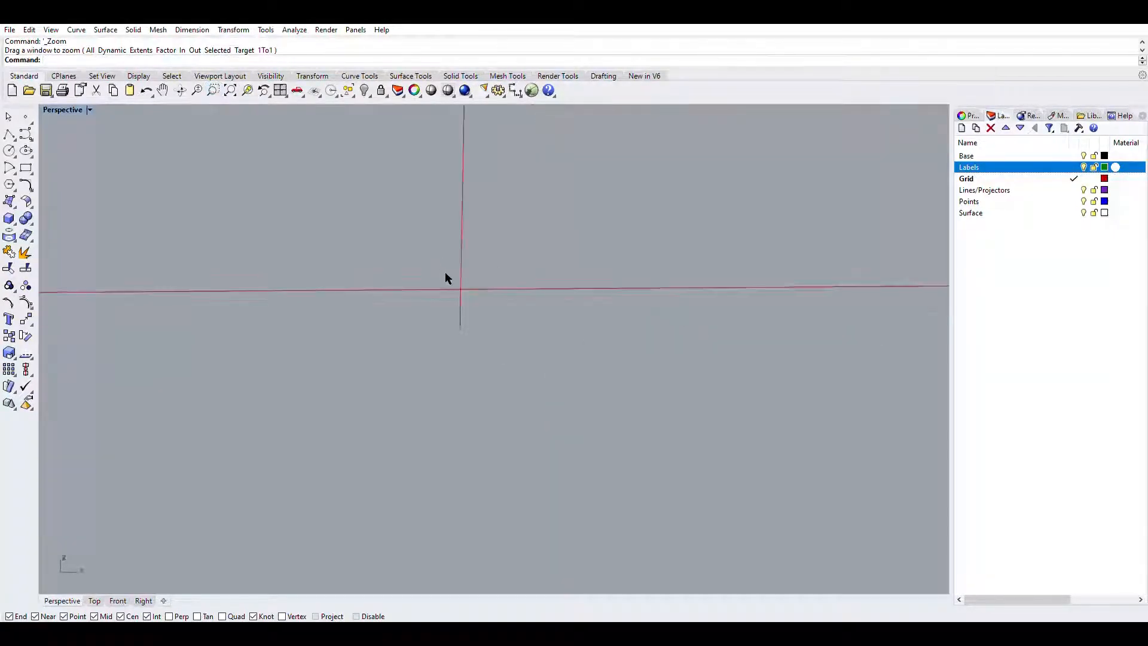
{"action": "scroll", "coordinate": [459, 281], "scroll_direction": "down", "scroll_amount": 5}
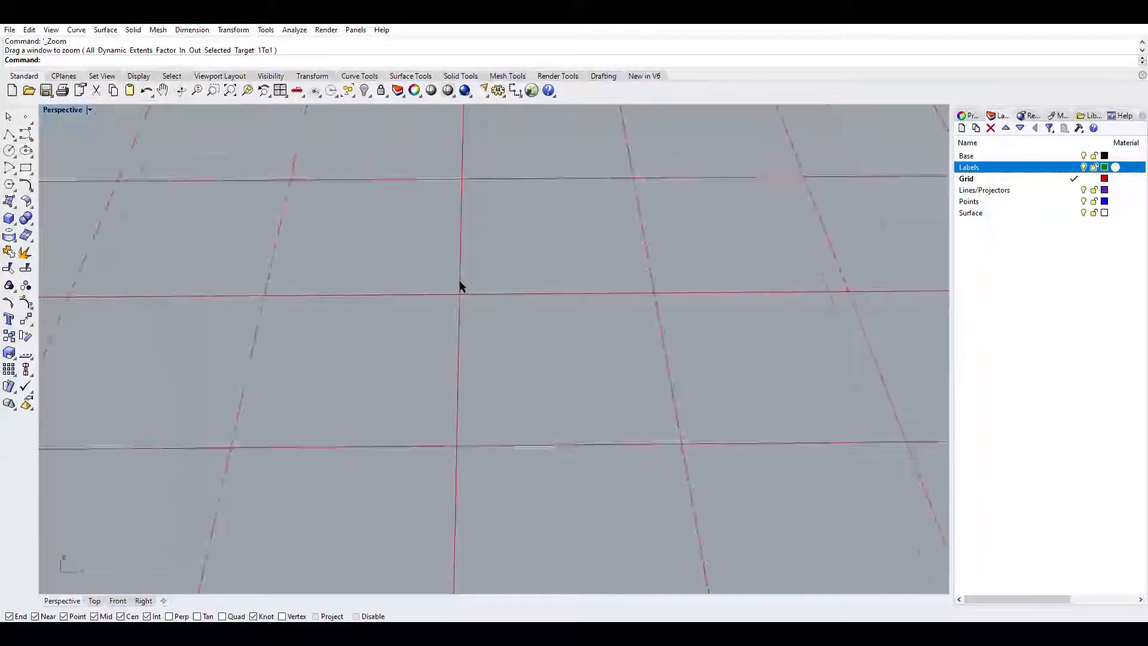
{"action": "scroll", "coordinate": [463, 278], "scroll_direction": "up", "scroll_amount": 3}
{"action": "scroll", "coordinate": [462, 276], "scroll_direction": "up", "scroll_amount": 2}
{"action": "scroll", "coordinate": [458, 282], "scroll_direction": "down", "scroll_amount": 6}
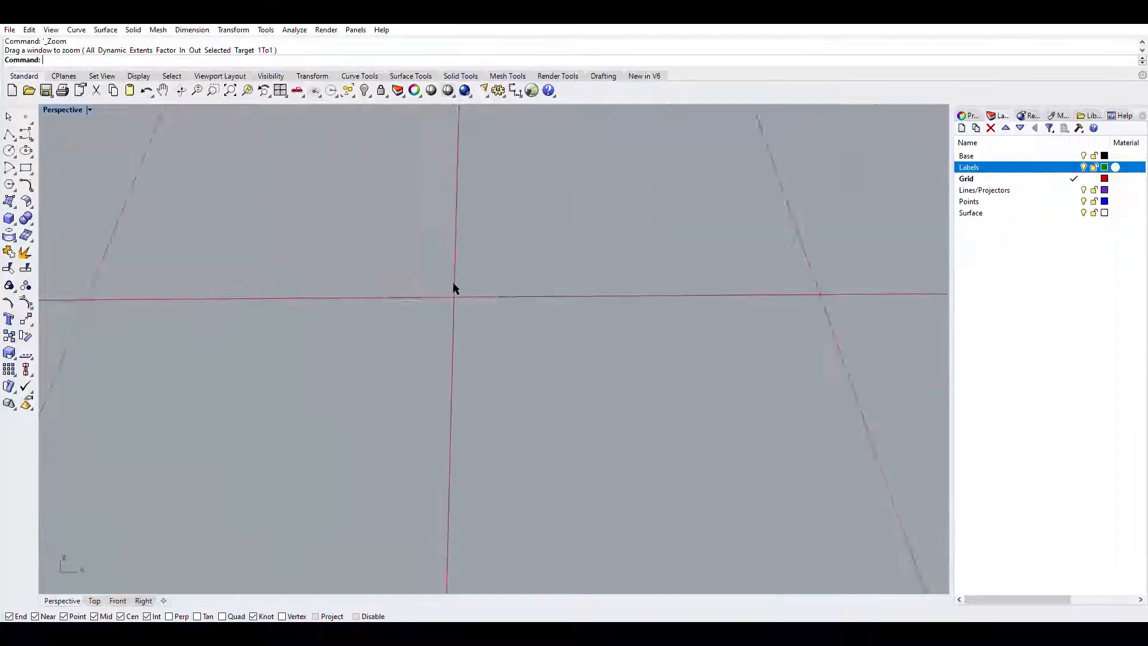
{"action": "right_click_drag", "start_coordinate": [466, 276], "coordinate": [480, 318], "text": "shift"}
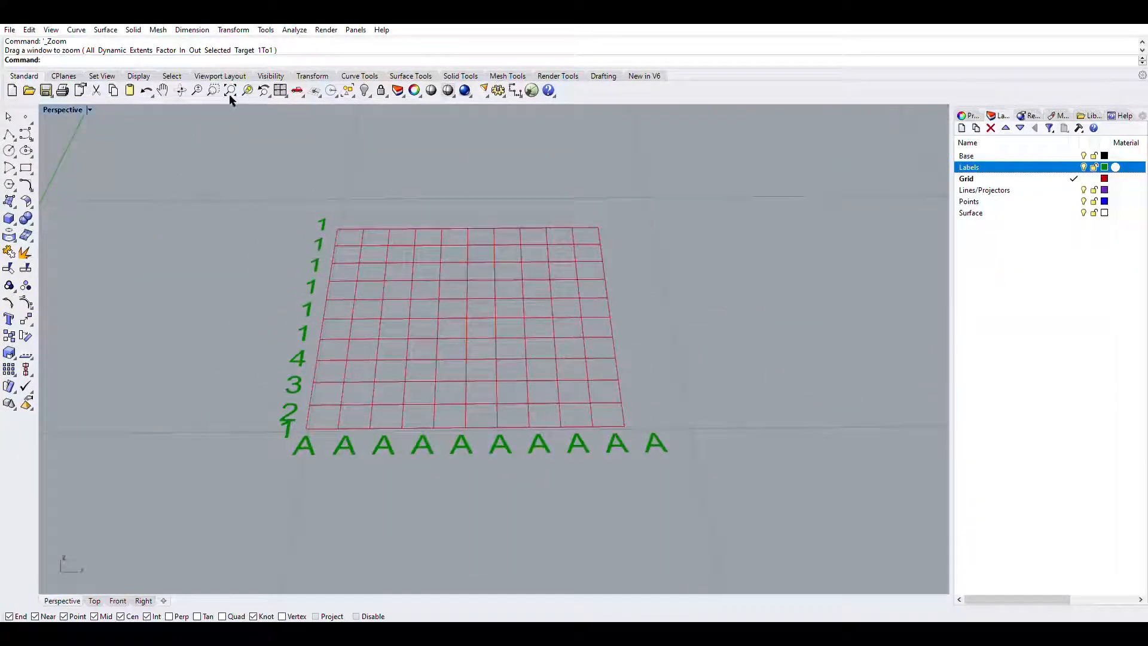
{"action": "left_click", "coordinate": [214, 91]}
{"action": "left_click_drag", "start_coordinate": [532, 369], "coordinate": [744, 482]}
{"action": "right_click_drag", "start_coordinate": [769, 281], "coordinate": [735, 313]}
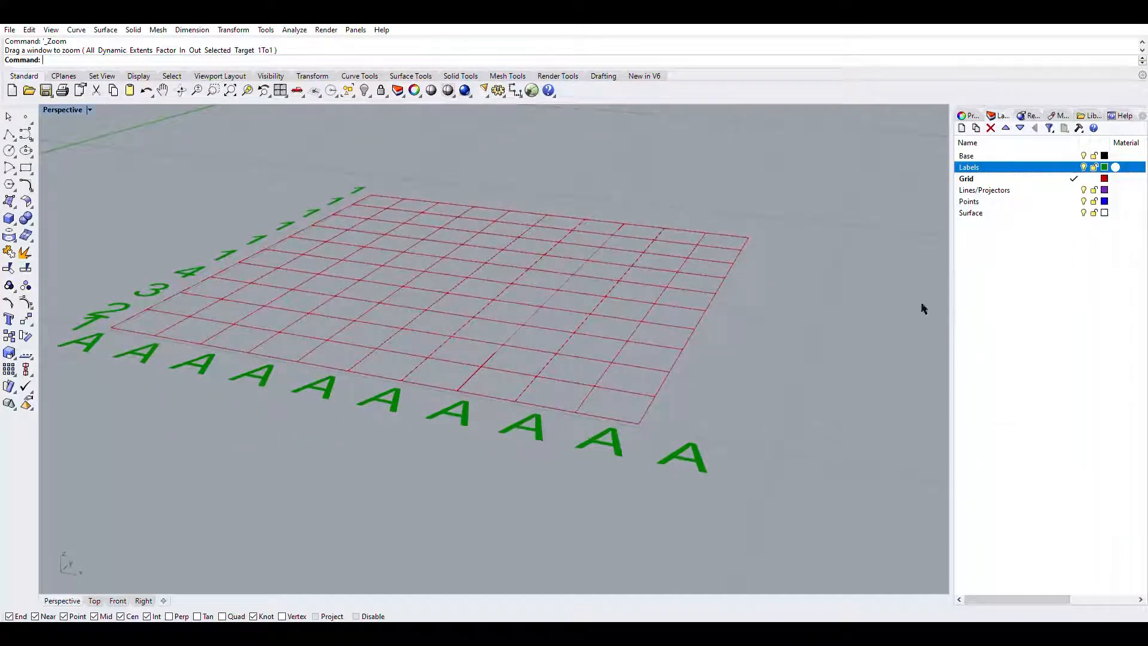
{"action": "left_click", "coordinate": [25, 133]}
{"action": "left_click", "coordinate": [664, 228]}
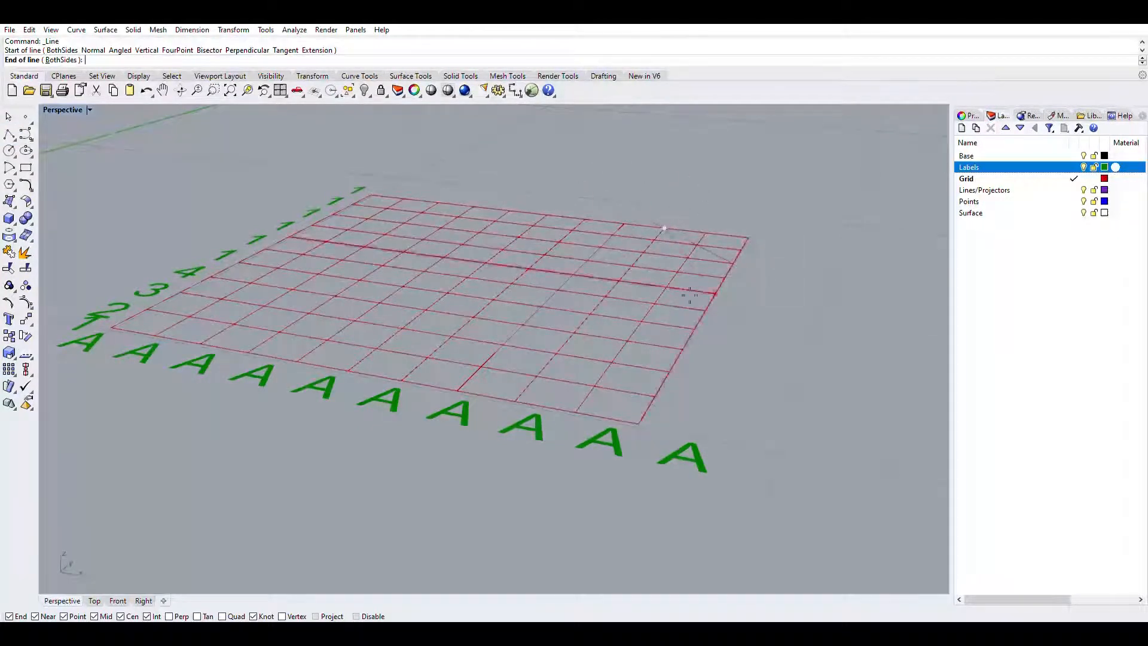
{"action": "left_click", "coordinate": [670, 223], "text": "ctrl"}
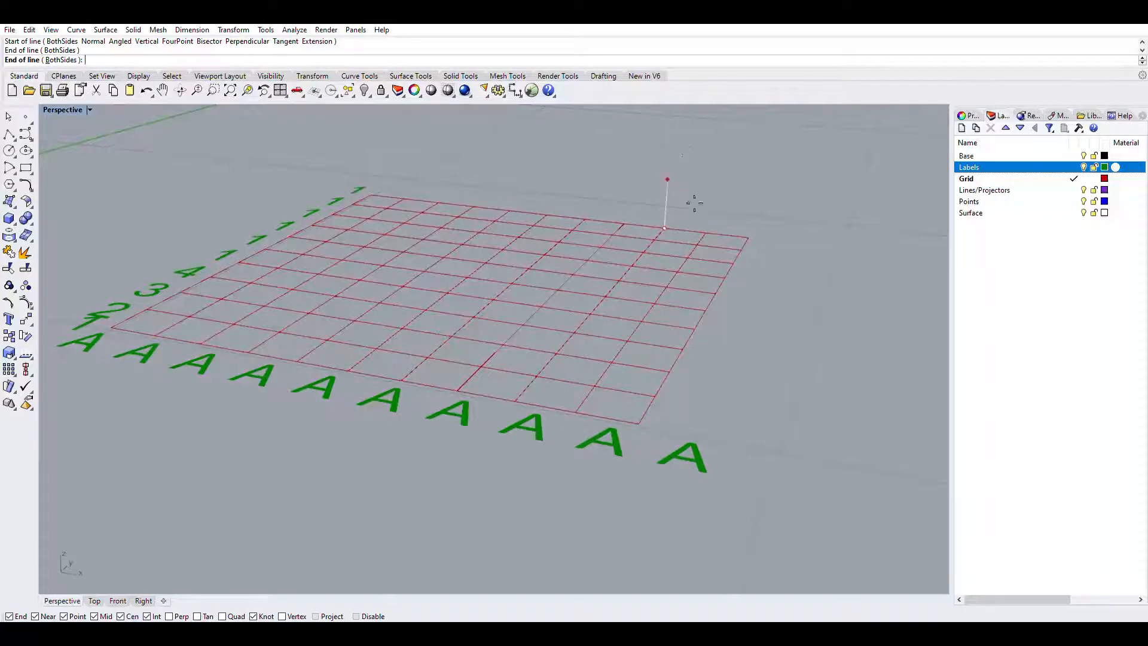
{"action": "scroll", "coordinate": [696, 200], "scroll_direction": "down", "scroll_amount": 5}
{"action": "right_click_drag", "start_coordinate": [717, 177], "coordinate": [555, 381], "text": "shift"}
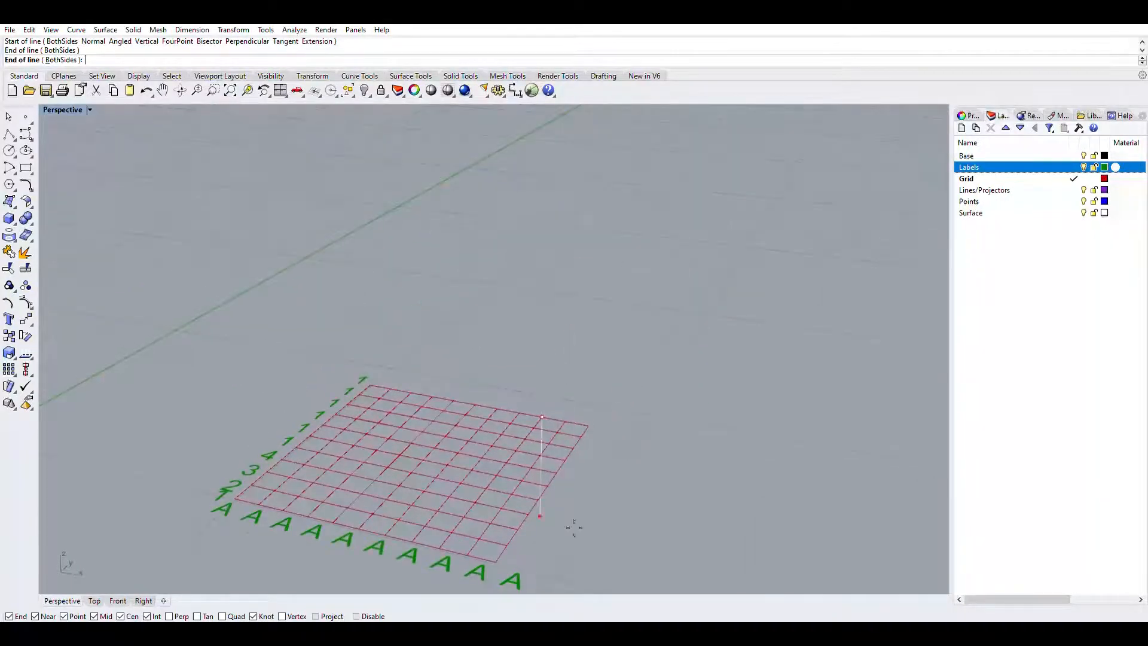
{"action": "left_click", "coordinate": [357, 616]}
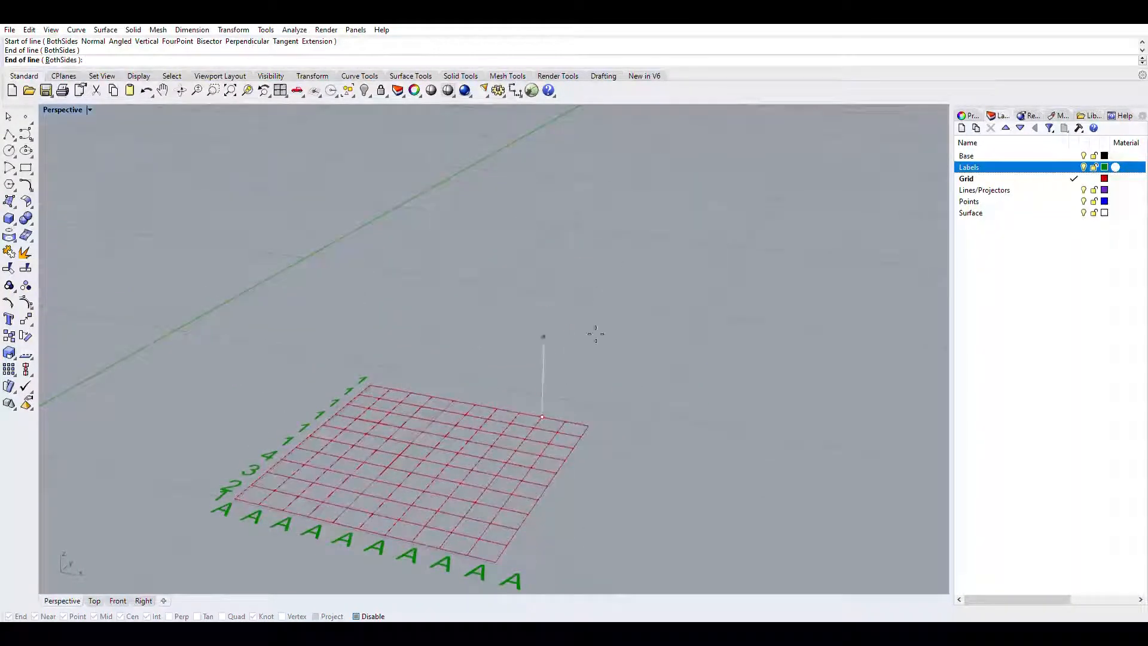
{"action": "right_click_drag", "start_coordinate": [590, 213], "coordinate": [553, 389]}
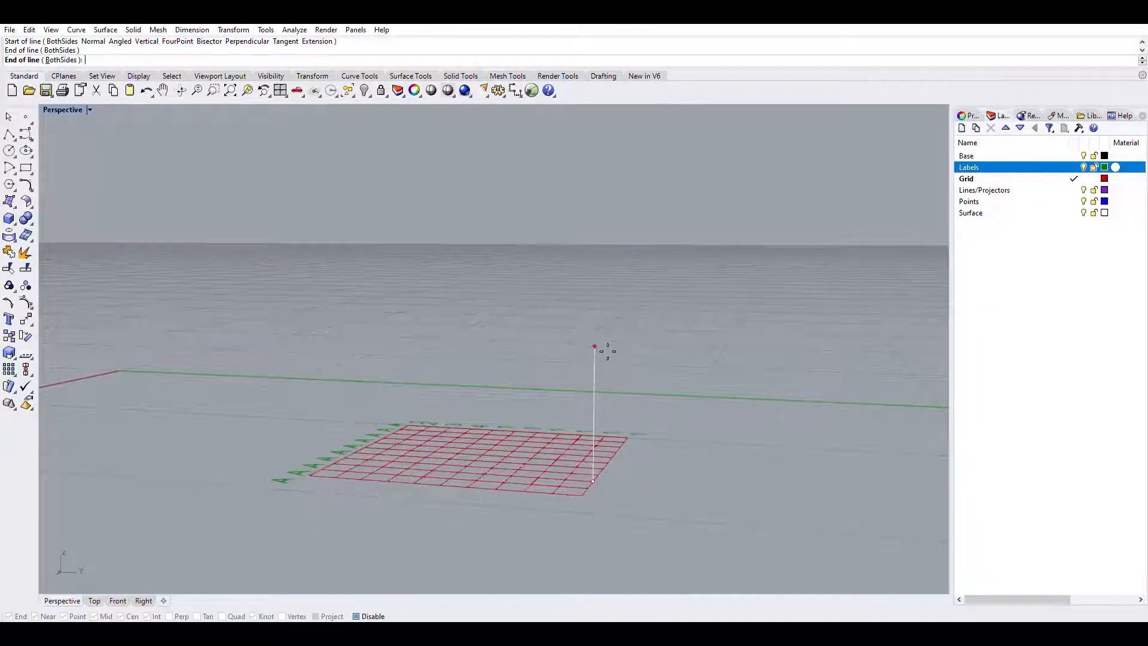
{"action": "key", "text": "Escape"}
{"action": "right_click_drag", "start_coordinate": [584, 357], "coordinate": [678, 386]}
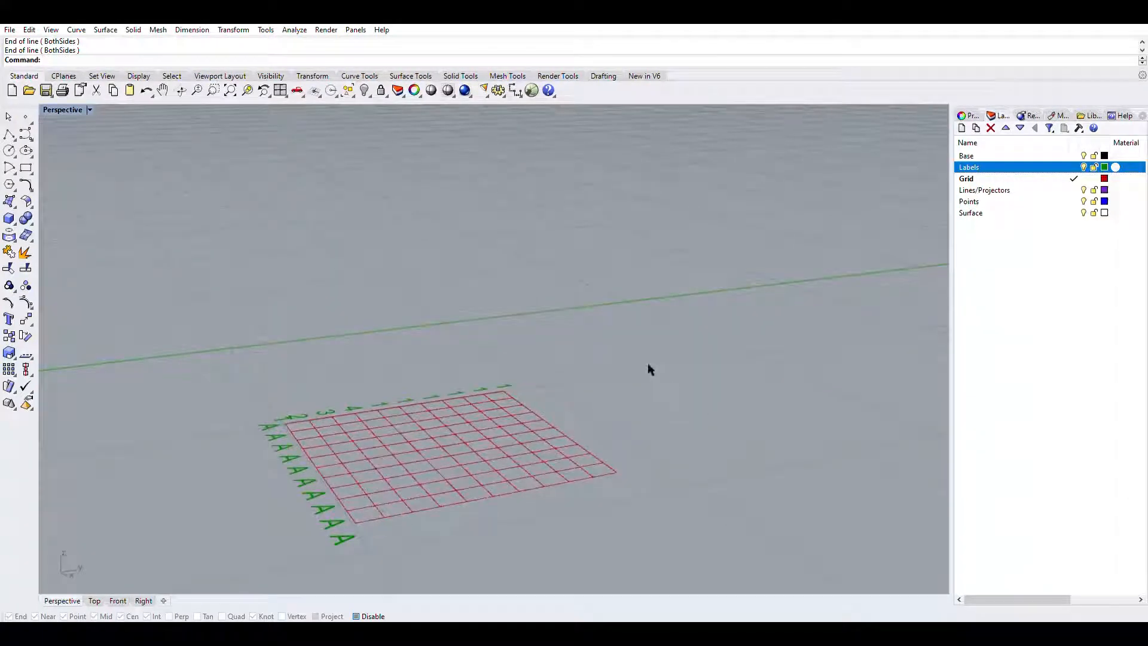
Re-enable the object snaps and draw a 4" vertical line upward from the midpoint of the grid edge opposite the A labels
{"action": "type", "text": "Li"}
{"action": "key", "text": "Return"}
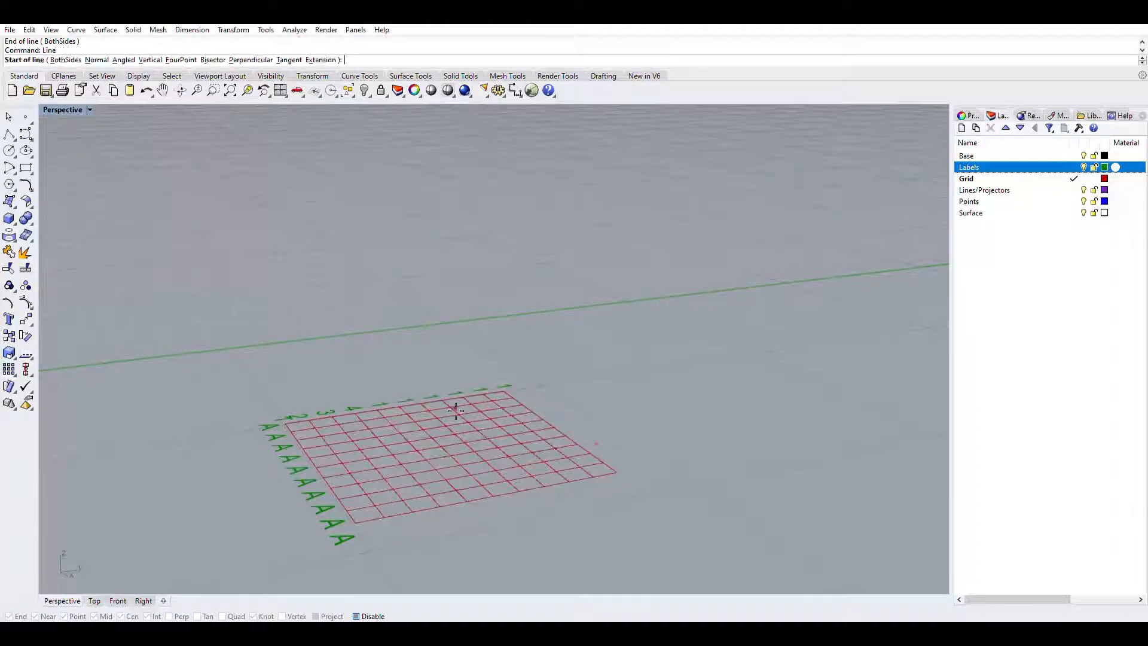
{"action": "scroll", "coordinate": [704, 443], "scroll_direction": "up", "scroll_amount": 3}
{"action": "scroll", "coordinate": [682, 472], "scroll_direction": "up", "scroll_amount": 2}
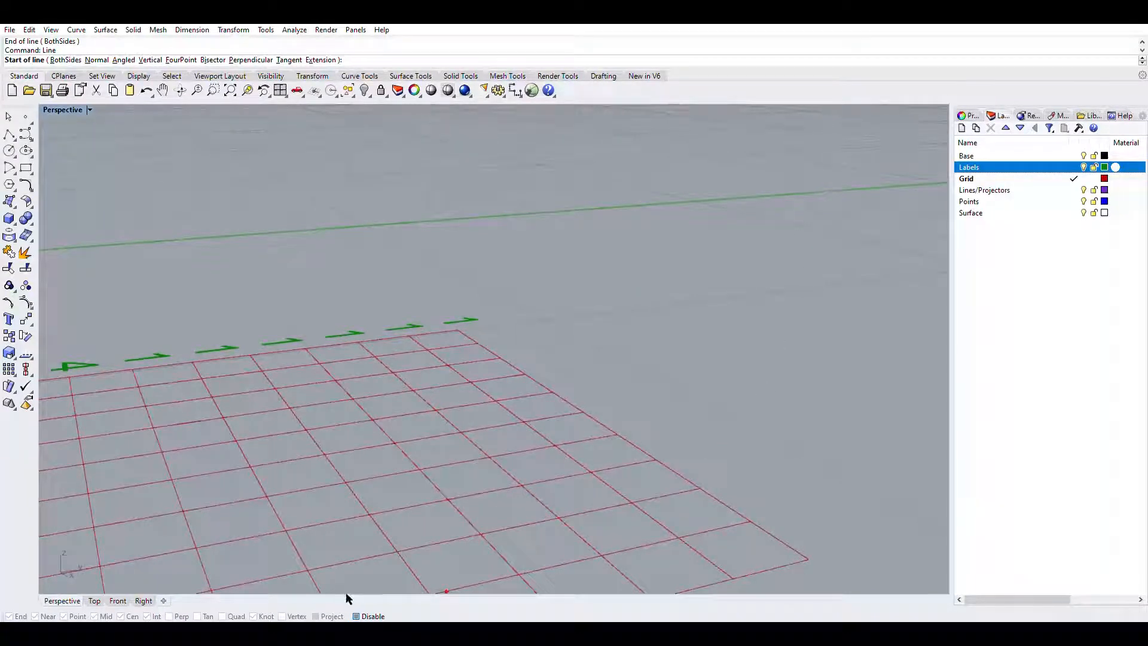
{"action": "left_click", "coordinate": [356, 616]}
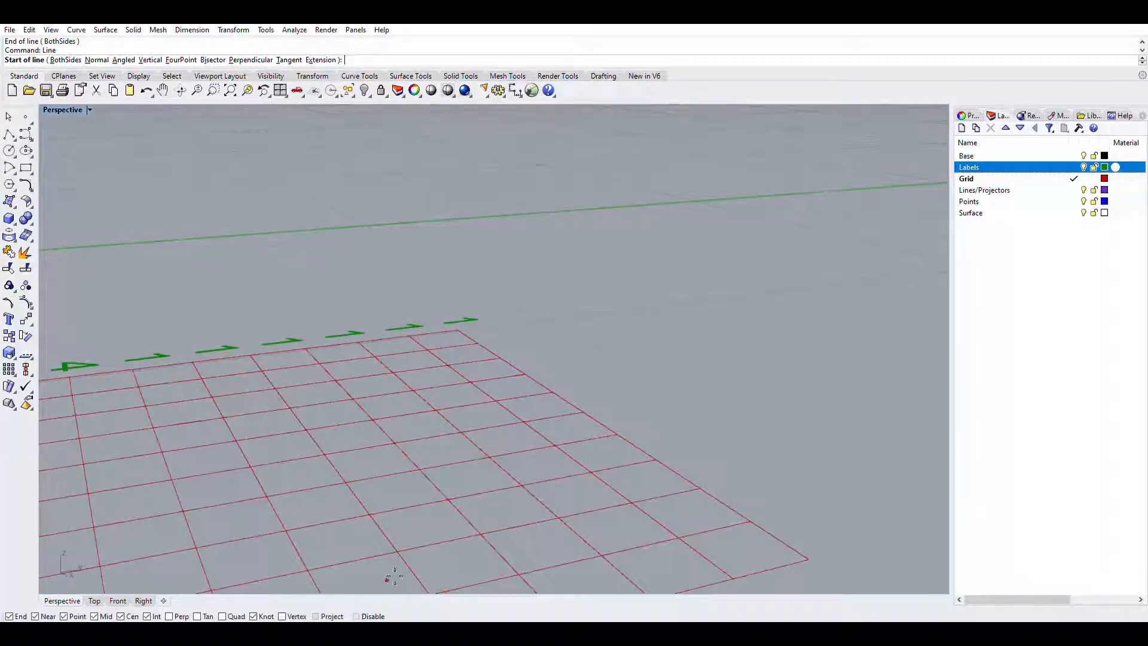
{"action": "left_click", "coordinate": [587, 411]}
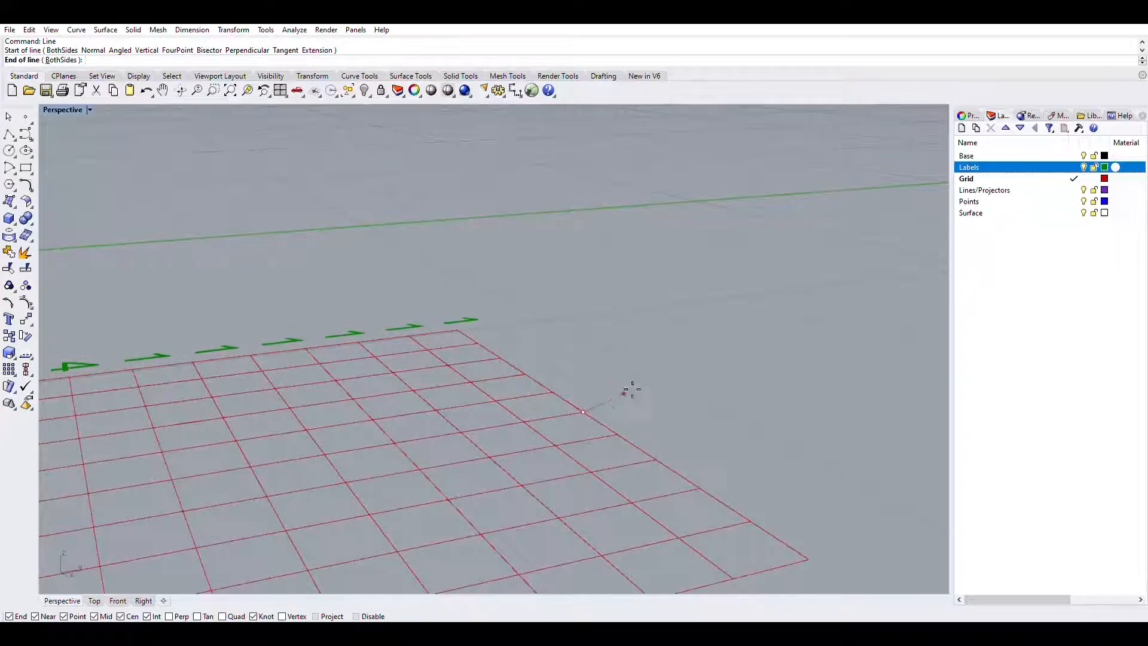
{"action": "left_click", "coordinate": [589, 407], "text": "ctrl"}
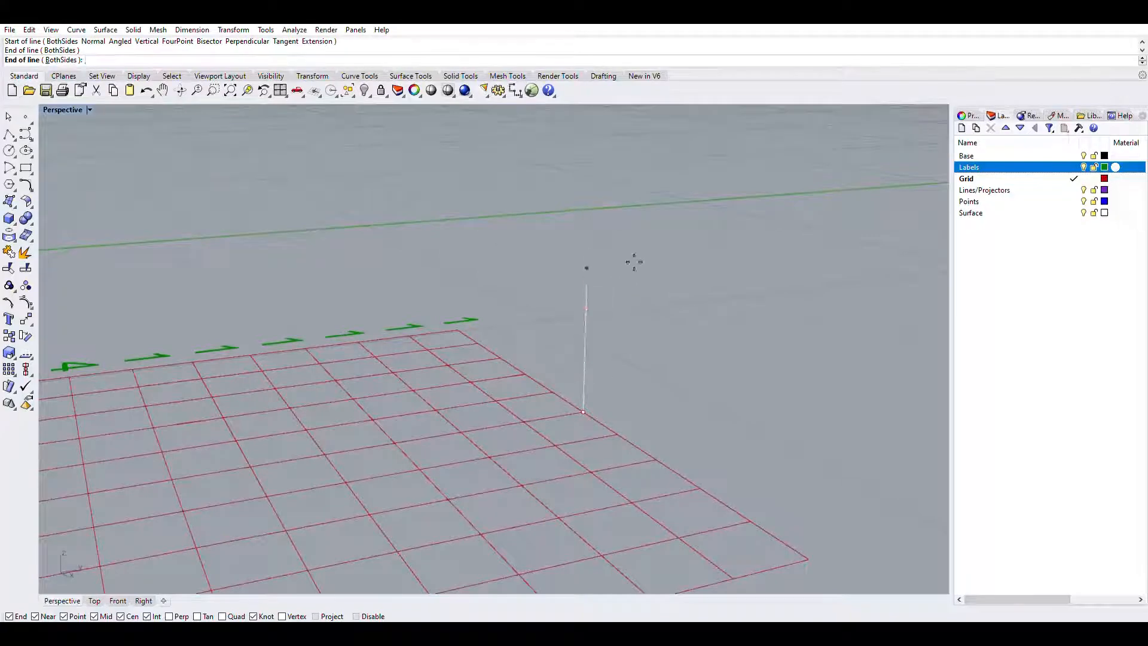
{"action": "right_click_drag", "start_coordinate": [664, 313], "coordinate": [759, 341]}
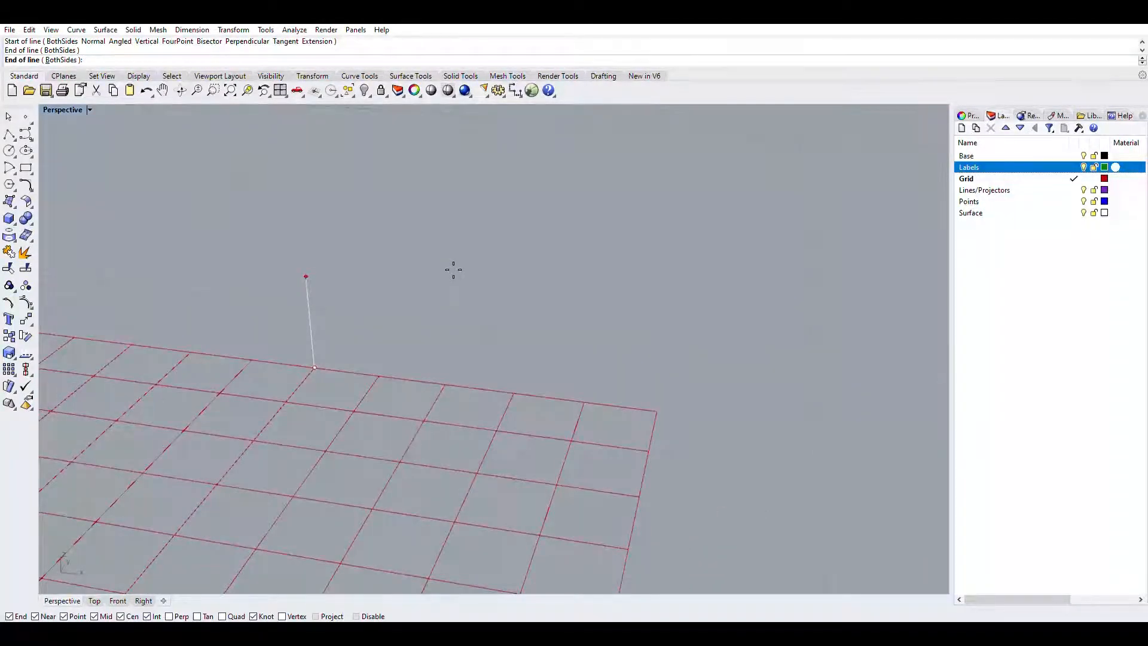
{"action": "type", "text": "4\""}
{"action": "key", "text": "Return"}
{"action": "scroll", "coordinate": [440, 262], "scroll_direction": "down", "scroll_amount": 10}
{"action": "right_click_drag", "start_coordinate": [466, 258], "coordinate": [526, 338], "text": "shift"}
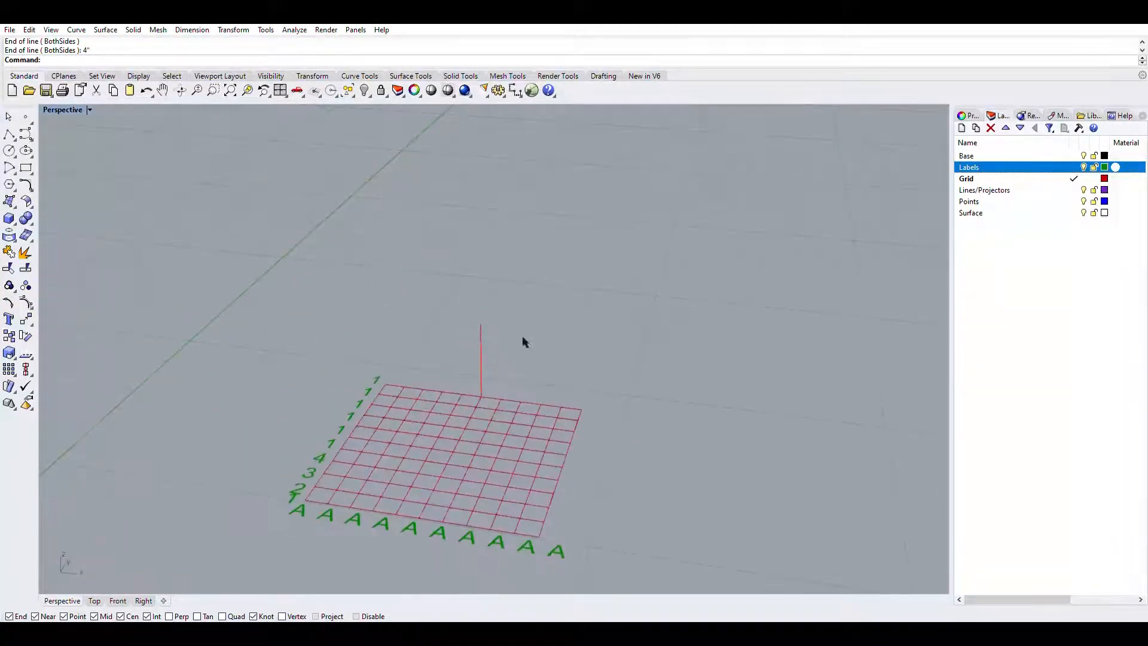
{"action": "scroll", "coordinate": [690, 393], "scroll_direction": "up", "scroll_amount": 3}
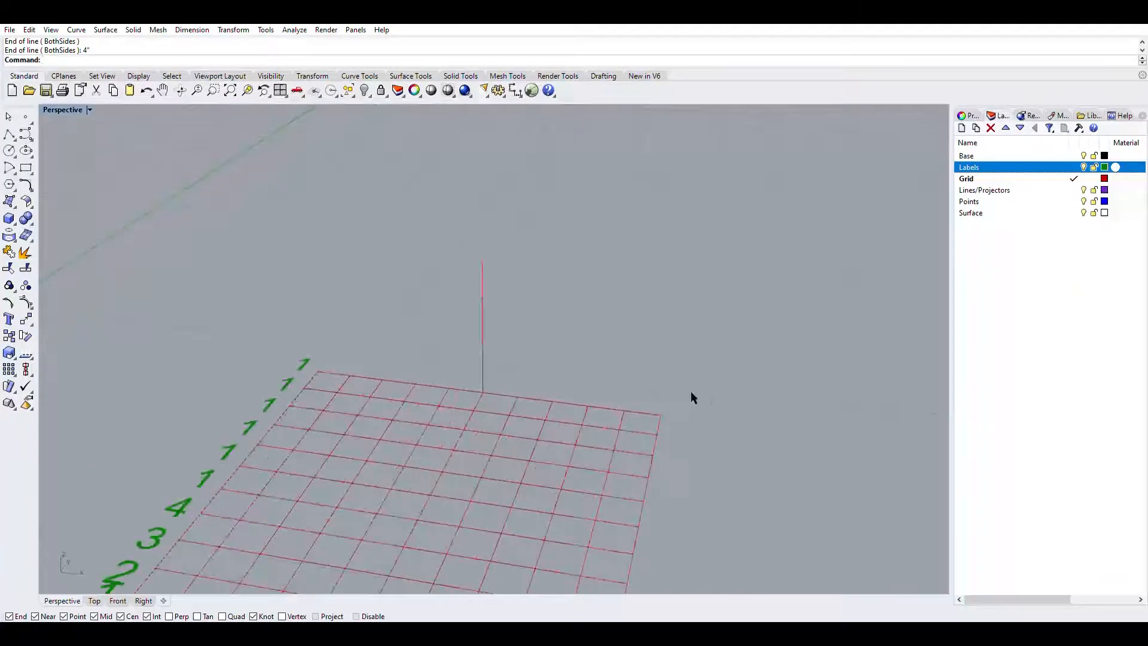
{"action": "right_click_drag", "start_coordinate": [691, 393], "coordinate": [722, 273], "text": "shift"}
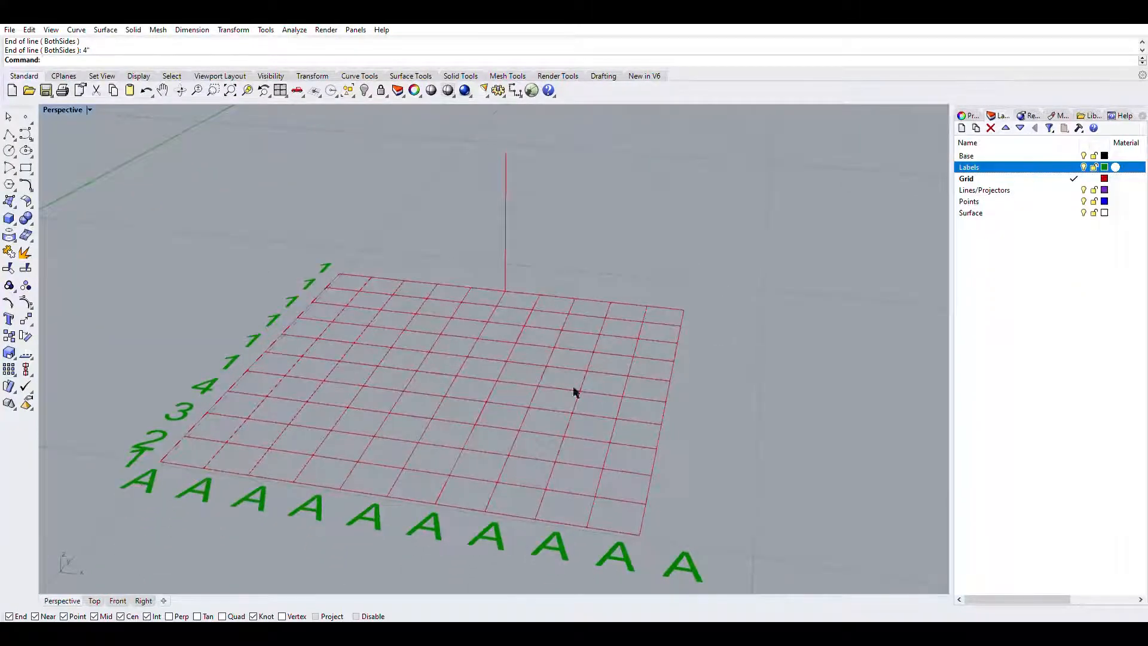
{"action": "right_click_drag", "start_coordinate": [634, 195], "coordinate": [407, 282]}
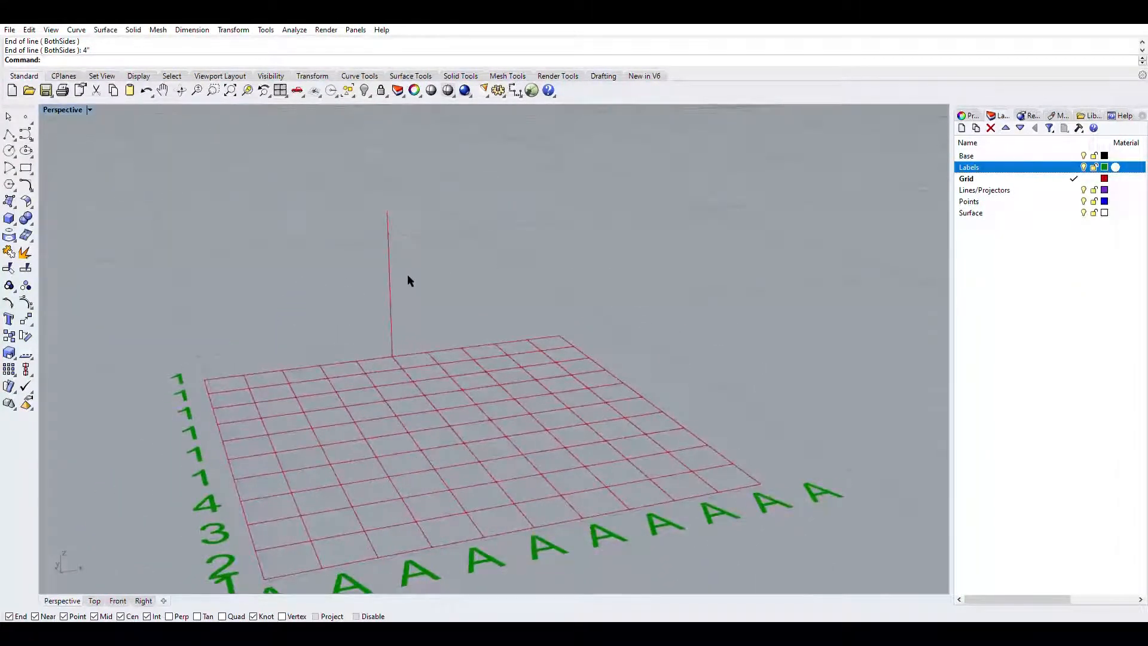
{"action": "type", "text": "line"}
{"action": "key", "text": "Return"}
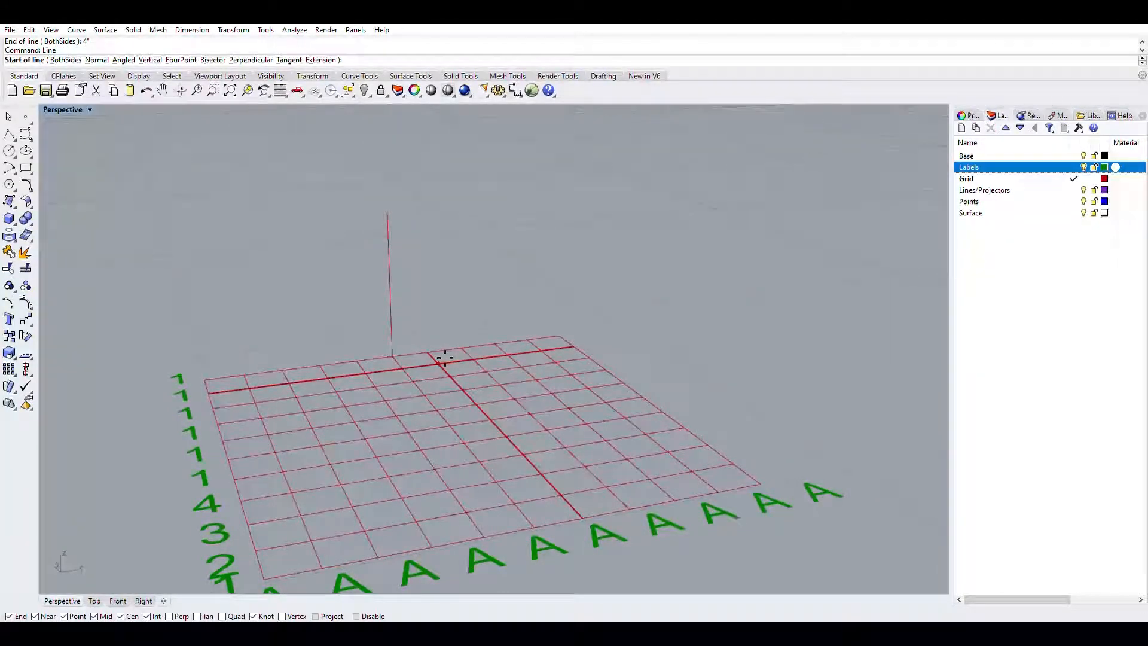
{"action": "left_click", "coordinate": [445, 358], "text": "ctrl"}
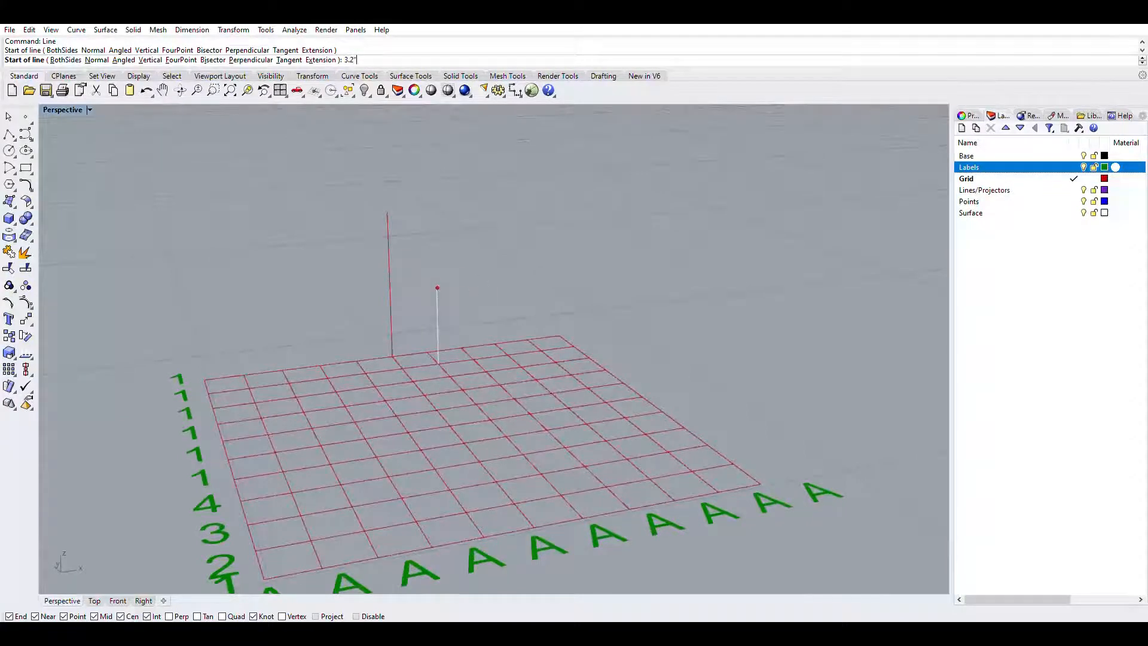
{"action": "key", "text": "Return"}
{"action": "key", "text": "Escape"}
{"action": "right_click_drag", "start_coordinate": [482, 241], "coordinate": [485, 283]}
Draw a 3.2" vertical line upward from the grid corner diagonally opposite the lowest row label
{"action": "type", "text": "Li"}
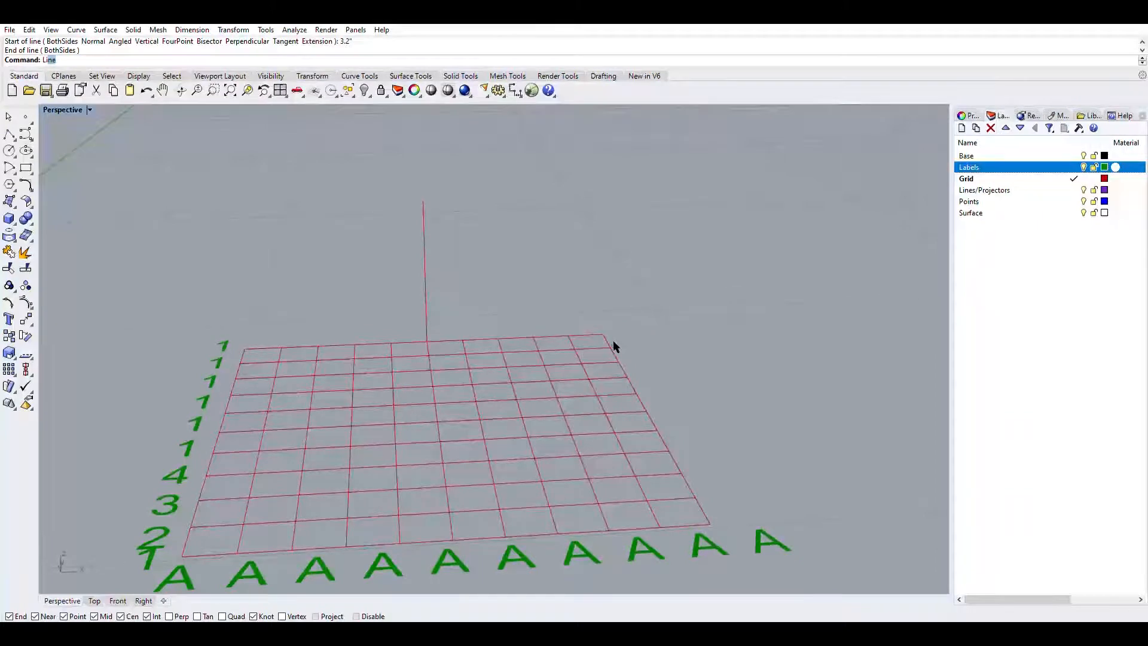
{"action": "key", "text": "Return"}
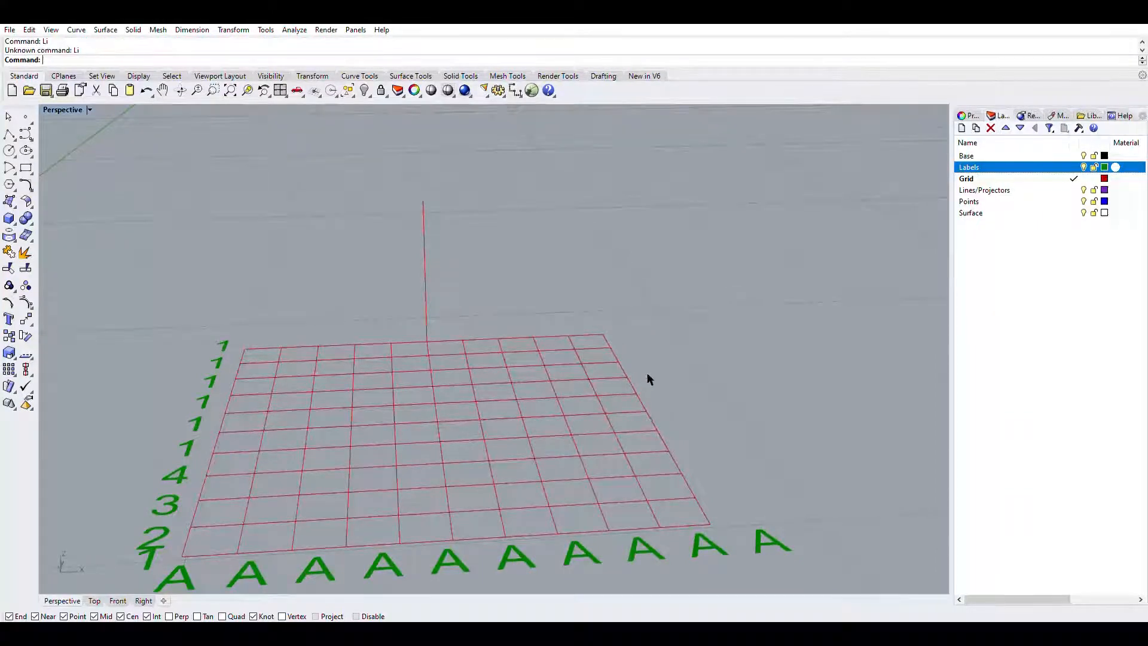
{"action": "type", "text": "L"}
{"action": "key", "text": "Return"}
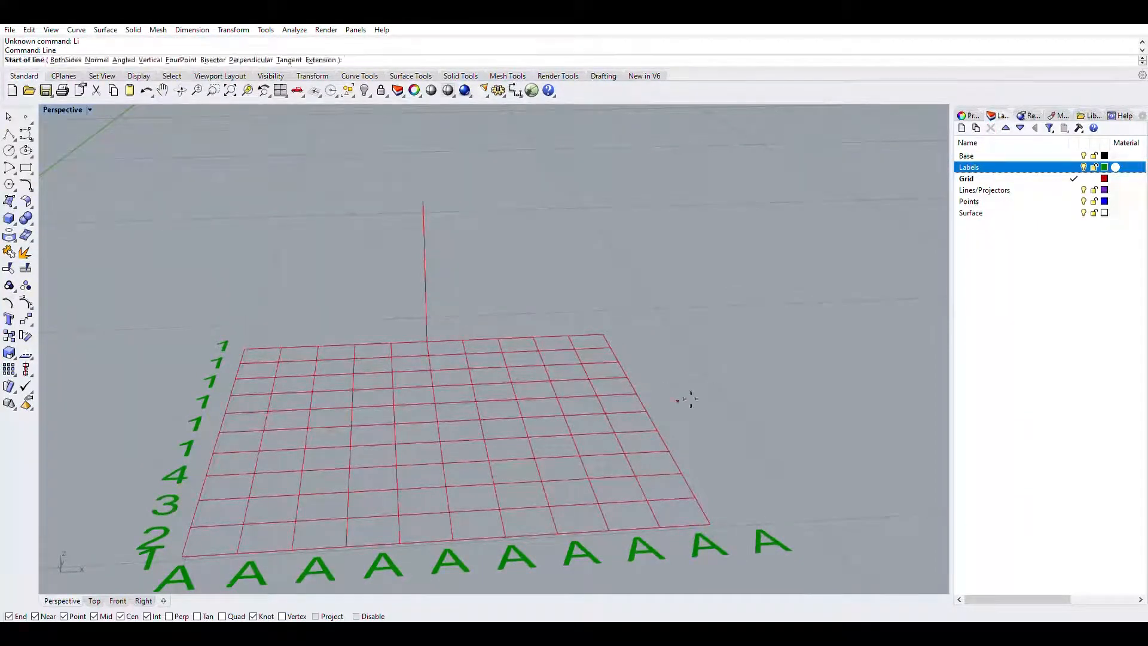
{"action": "scroll", "coordinate": [637, 336], "scroll_direction": "up", "scroll_amount": 4}
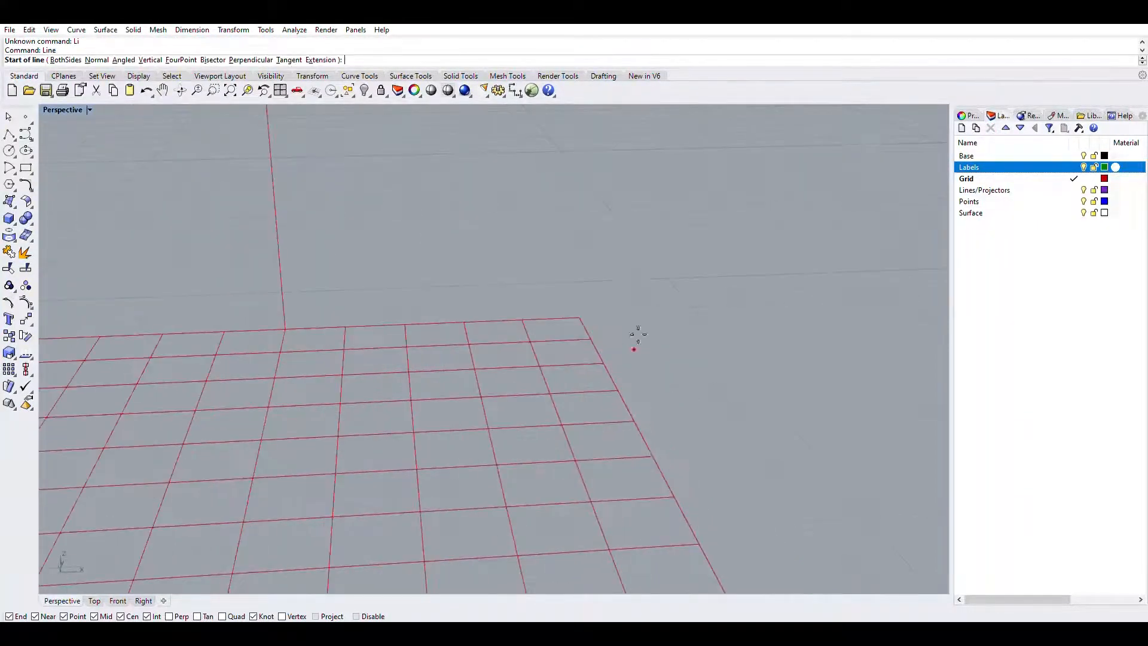
{"action": "left_click", "coordinate": [588, 312], "text": "ctrl"}
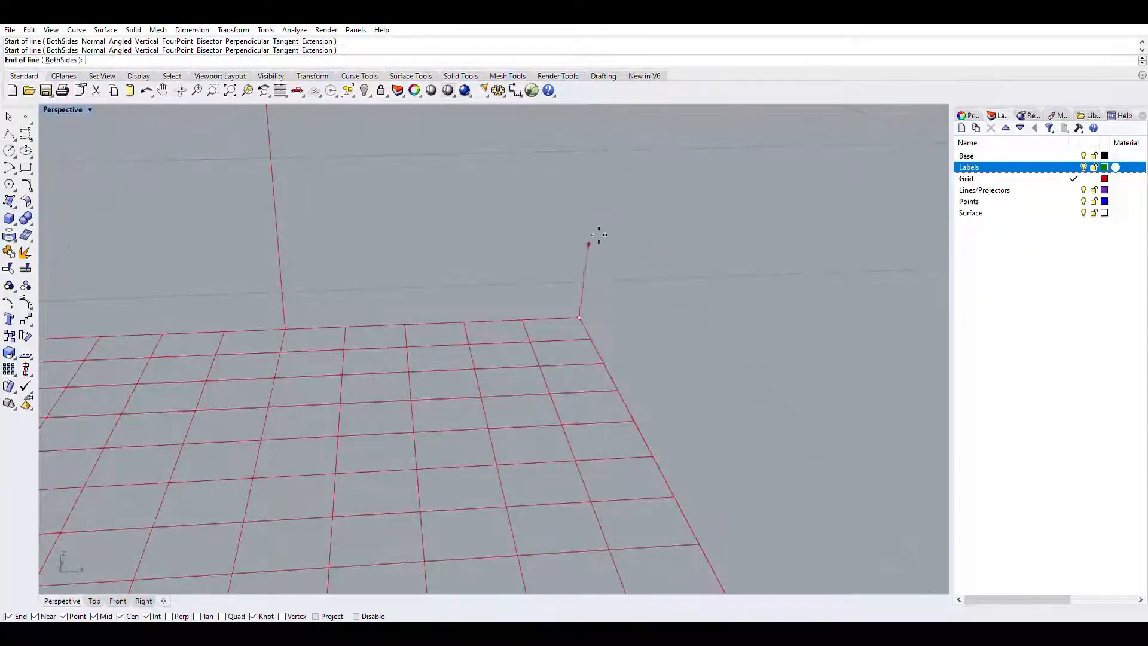
{"action": "left_click", "coordinate": [585, 312]}
{"action": "left_click", "coordinate": [585, 311], "text": "ctrl"}
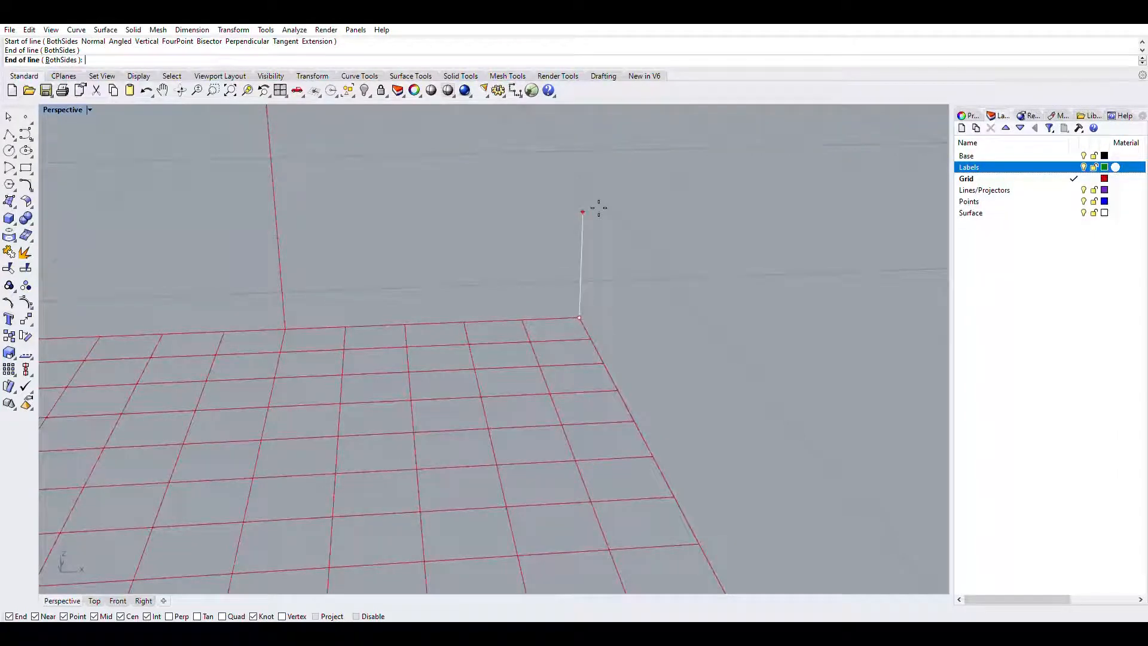
{"action": "type", "text": "3.2\""}
{"action": "key", "text": "Return"}
{"action": "scroll", "coordinate": [616, 215], "scroll_direction": "down", "scroll_amount": 6}
{"action": "right_click_drag", "start_coordinate": [641, 205], "coordinate": [612, 243], "text": "shift"}
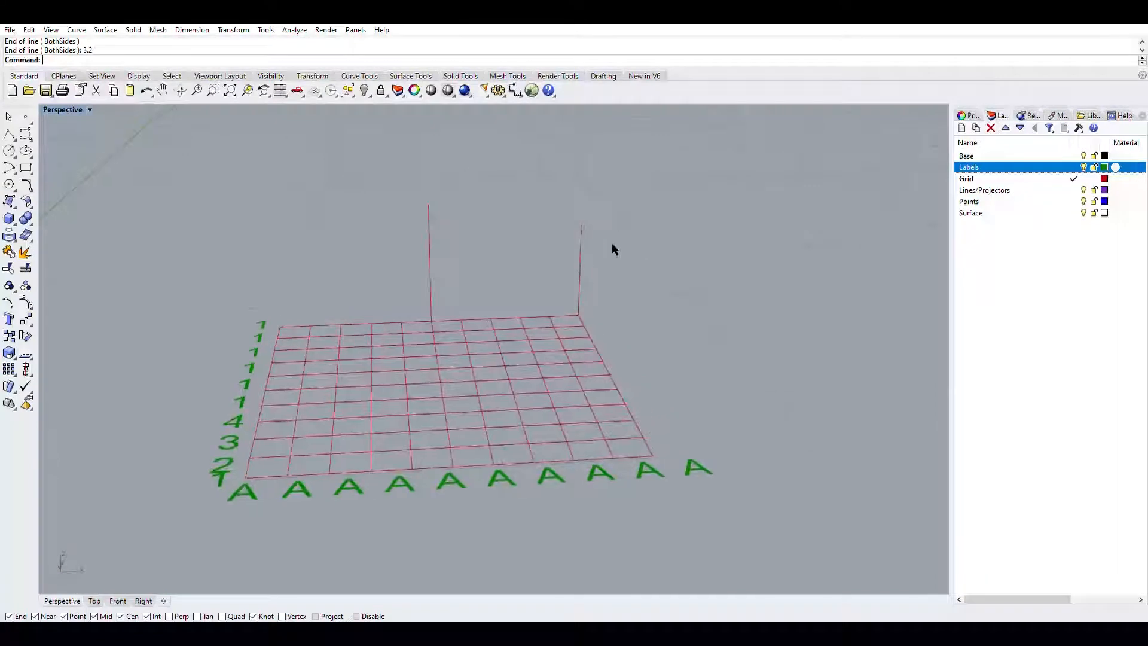
Draw a 3" vertical line upward from the back-edge intersection next to the 3.2" corner line
{"action": "type", "text": "Line"}
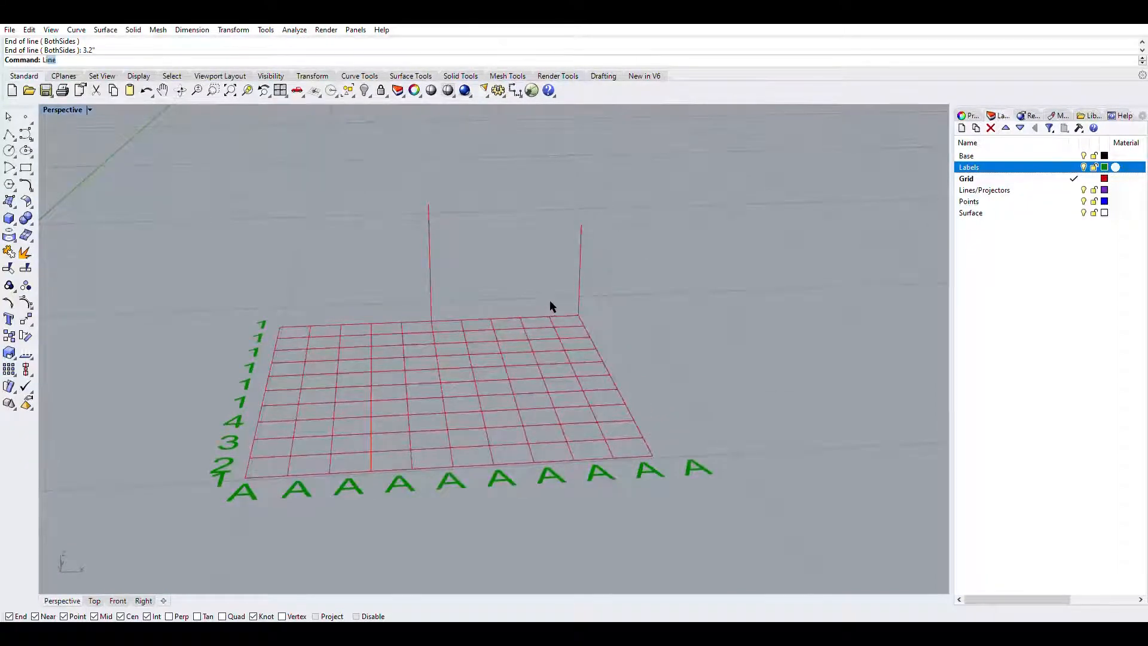
{"action": "key", "text": "Return"}
{"action": "scroll", "coordinate": [556, 305], "scroll_direction": "up", "scroll_amount": 4}
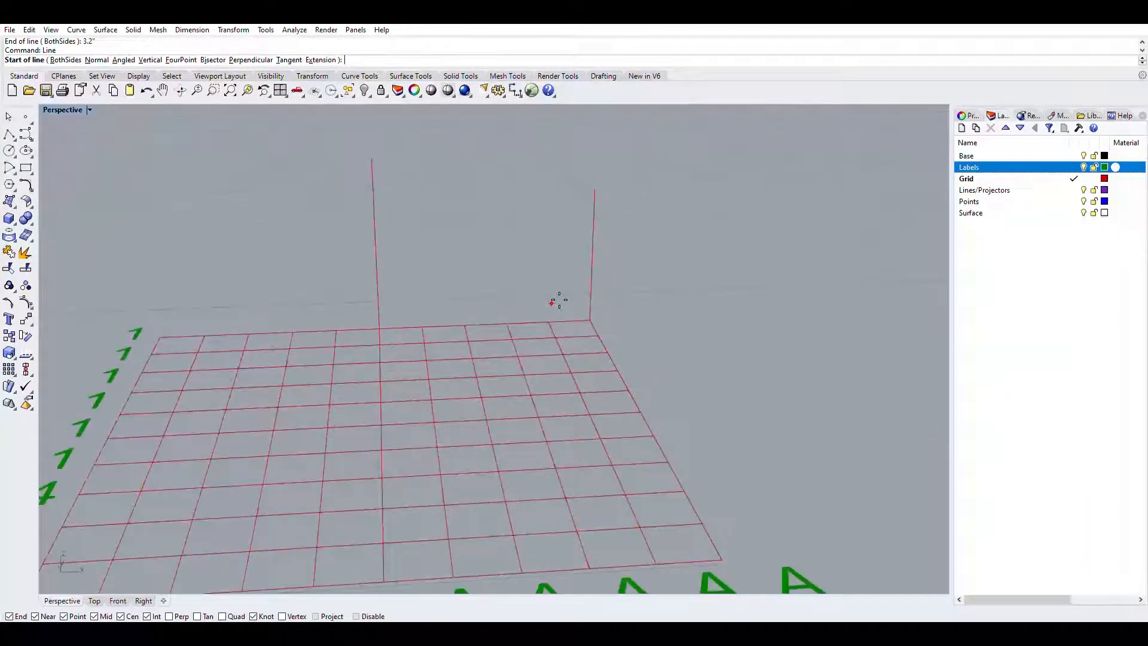
{"action": "left_click", "coordinate": [548, 323]}
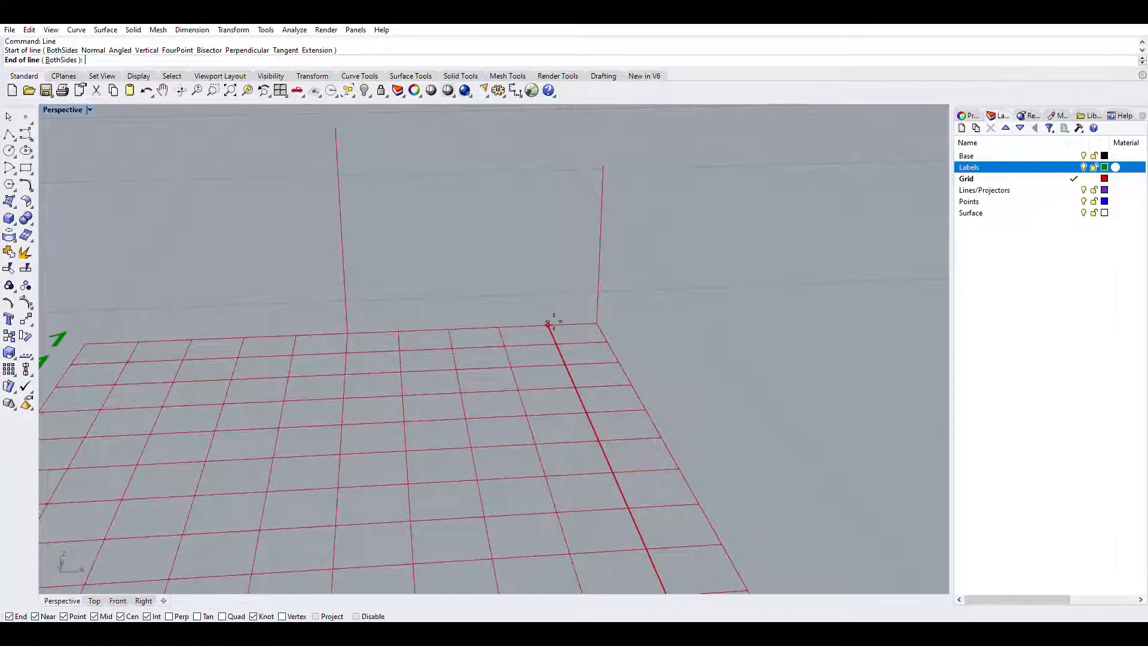
{"action": "left_click", "coordinate": [550, 324], "text": "ctrl"}
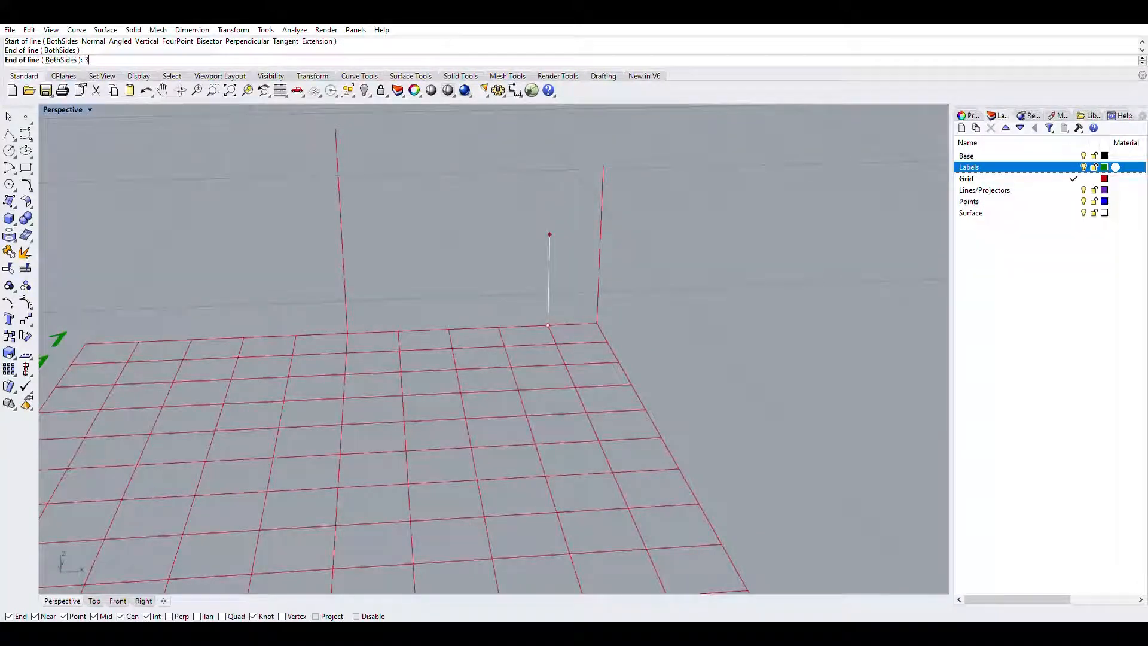
{"action": "type", "text": "3\""}
{"action": "key", "text": "Return"}
Draw a 2" vertical line upward from the second back-edge intersection in from the 3.2" corner line
{"action": "right_click_drag", "start_coordinate": [638, 195], "coordinate": [541, 317]}
{"action": "type", "text": "Li"}
{"action": "key", "text": "Return"}
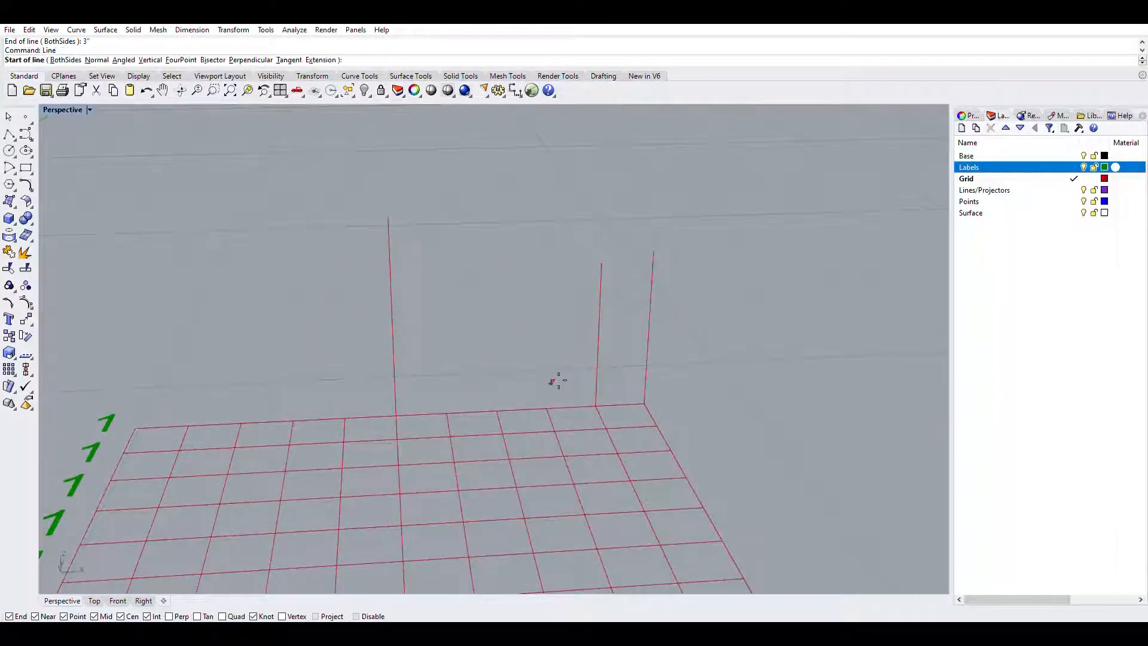
{"action": "left_click", "coordinate": [547, 406]}
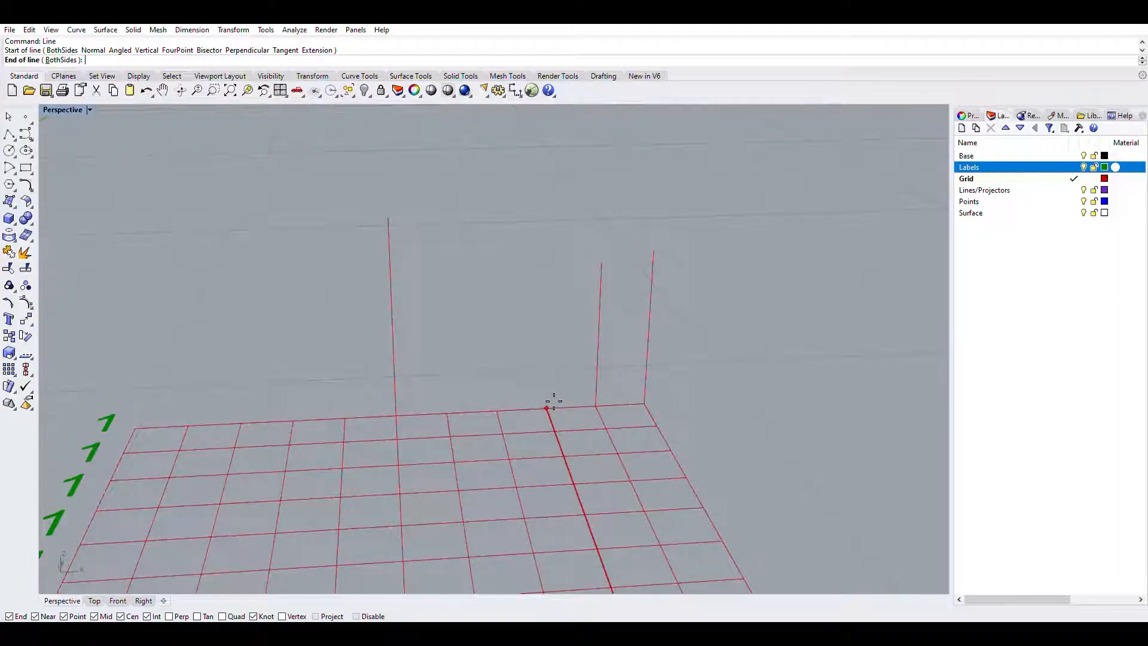
{"action": "left_click", "coordinate": [553, 401], "text": "ctrl"}
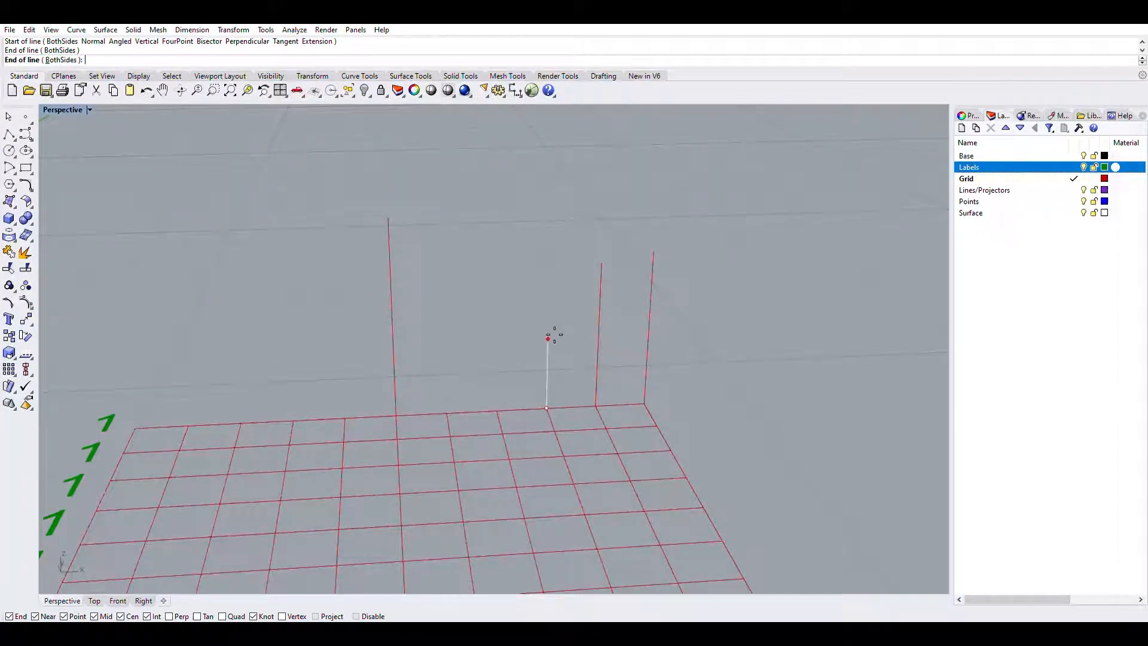
{"action": "type", "text": "2\""}
{"action": "key", "text": "Return"}
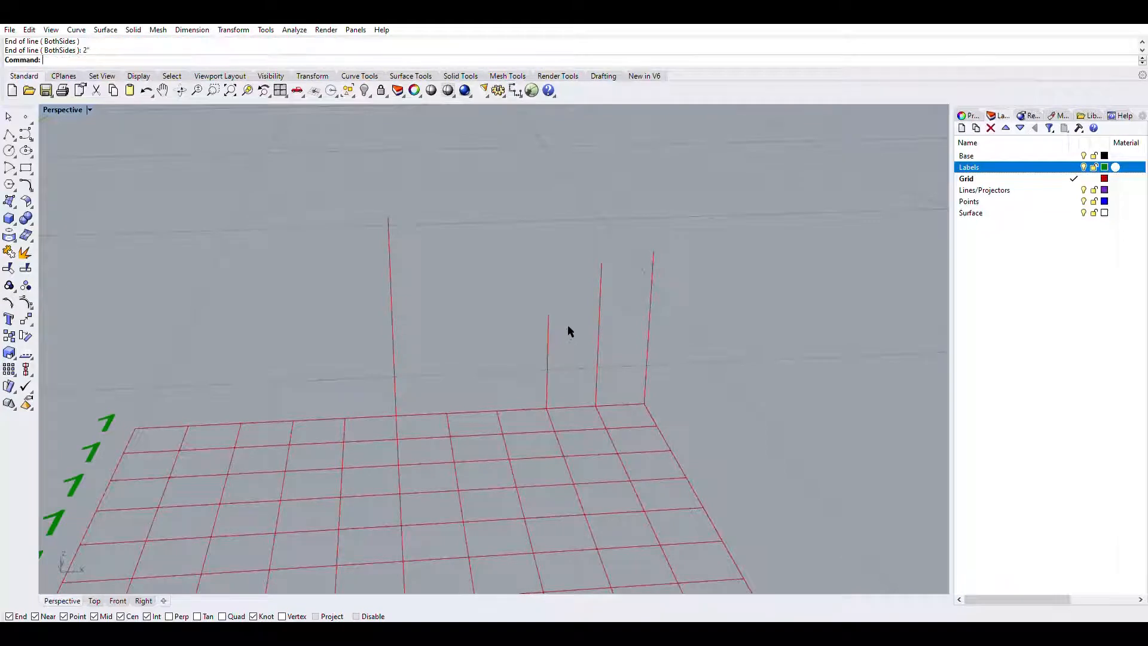
{"action": "type", "text": "Line"}
{"action": "key", "text": "Return"}
{"action": "left_click", "coordinate": [505, 405]}
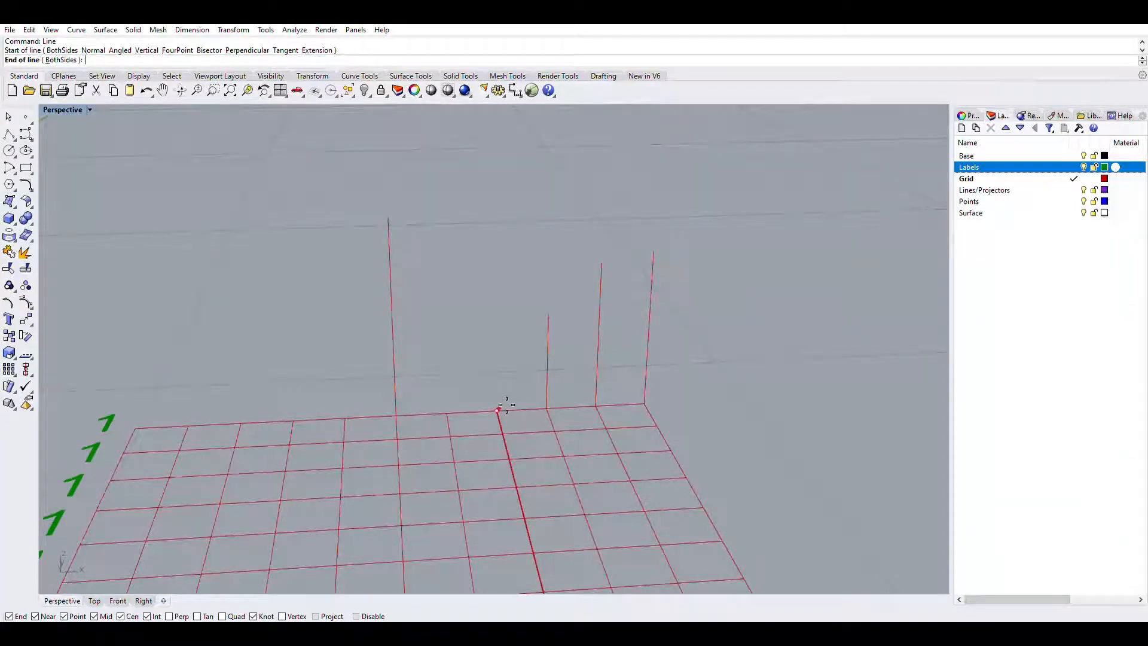
{"action": "left_click", "coordinate": [505, 404], "text": "ctrl"}
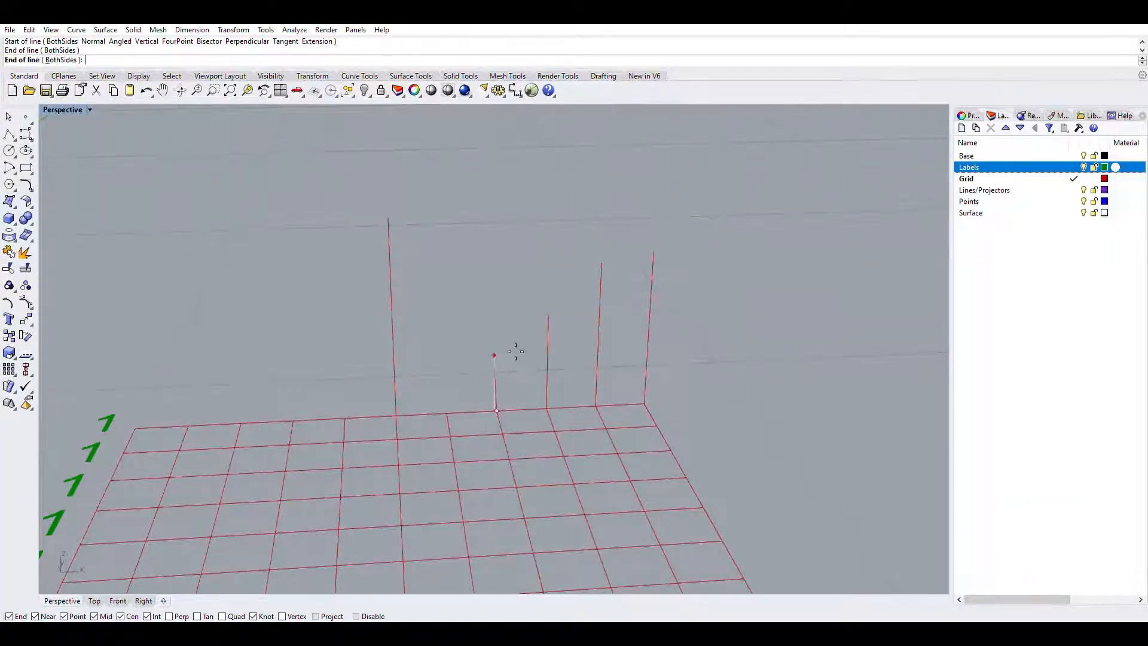
{"action": "key", "text": "Escape"}
{"action": "key", "text": "Return"}
{"action": "left_click", "coordinate": [505, 405], "text": "ctrl"}
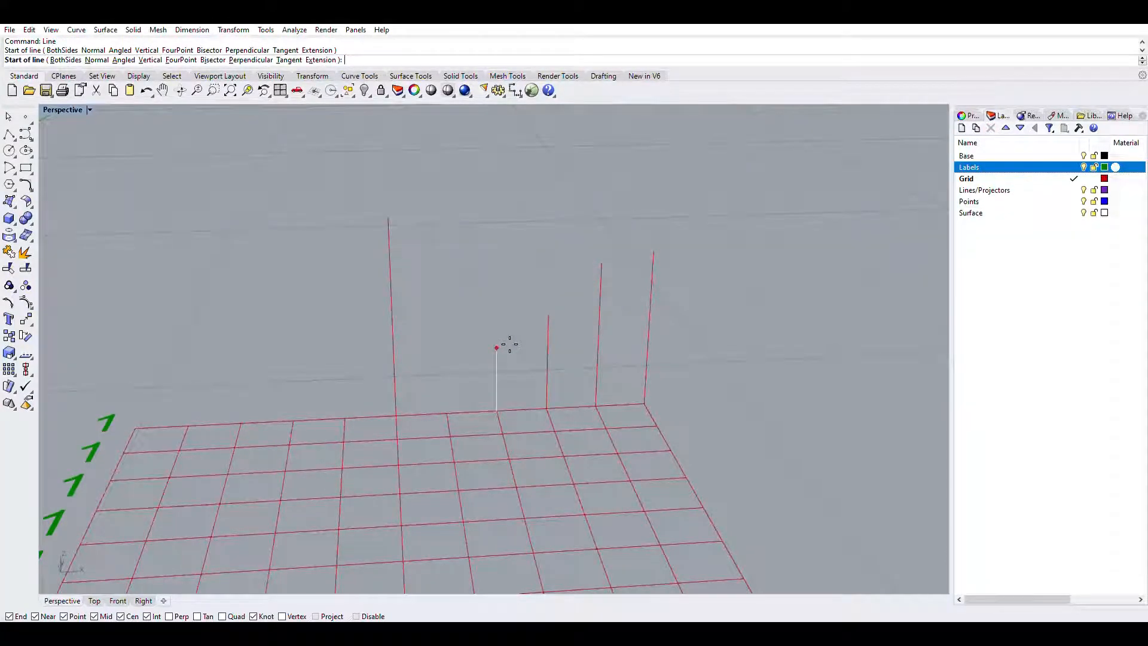
{"action": "type", "text": "1.5\""}
{"action": "key", "text": "Return"}
{"action": "key", "text": "Escape"}
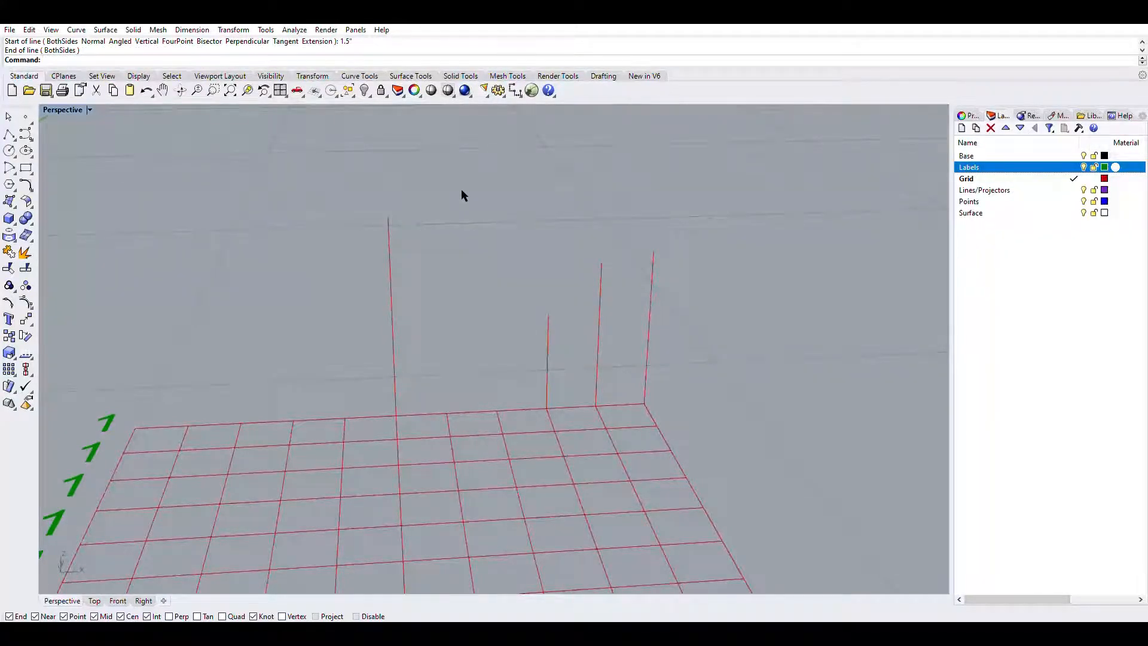
{"action": "key", "text": "Return"}
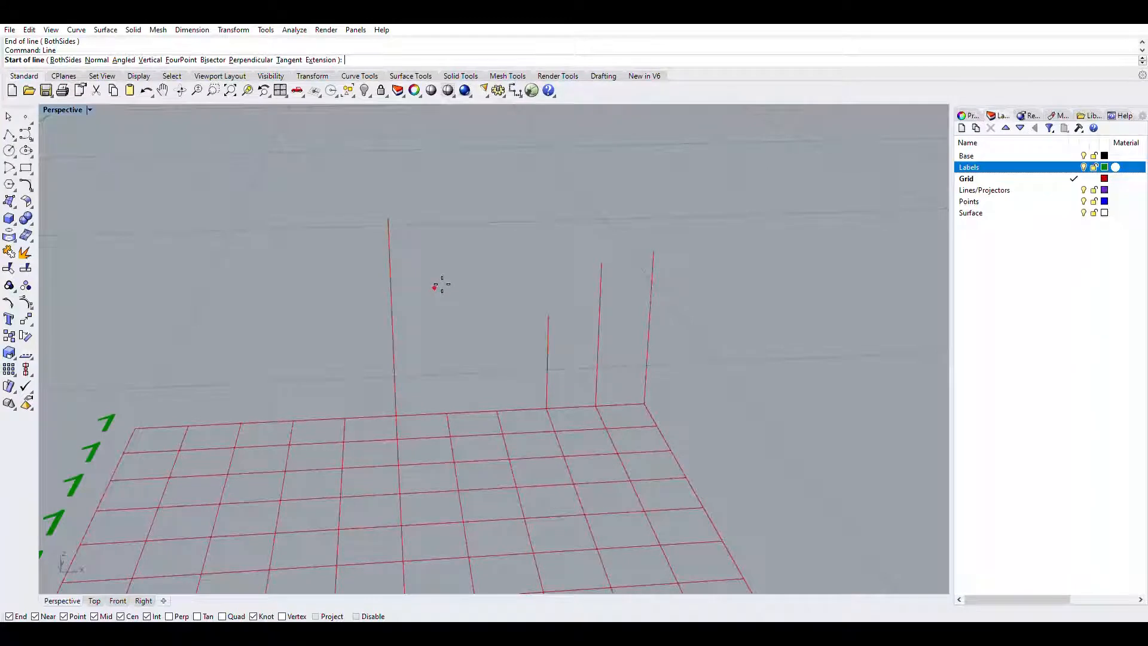
{"action": "key", "text": "Escape"}
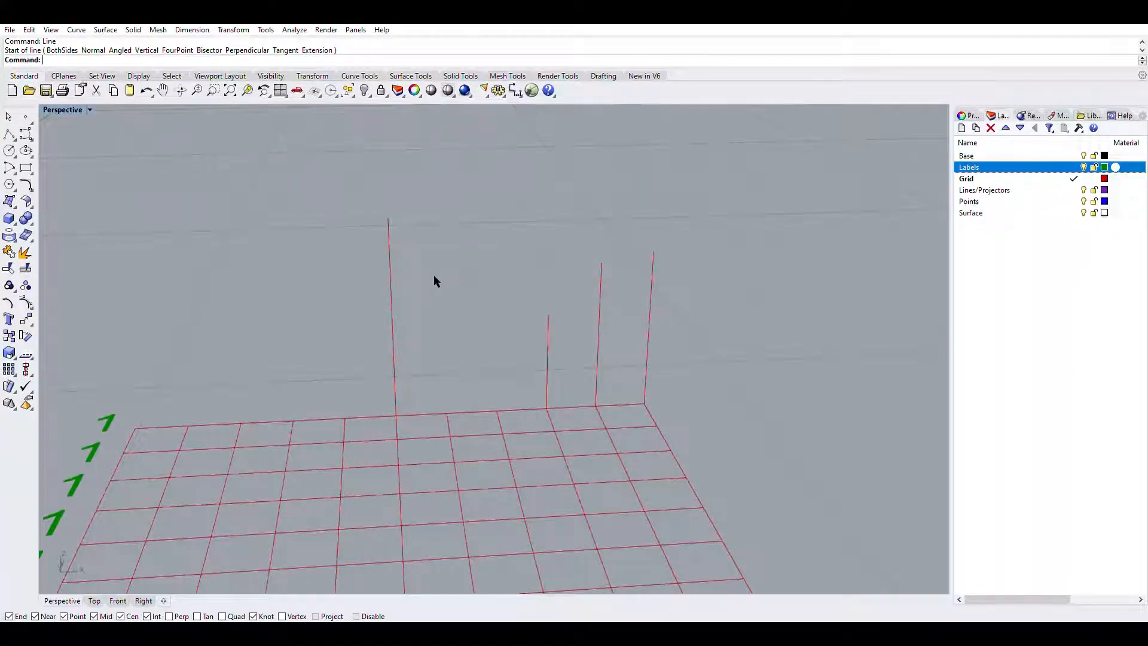
Draw a 5.5" vertical line upward from the back-edge intersection next to the 2" line
{"action": "key", "text": "Return"}
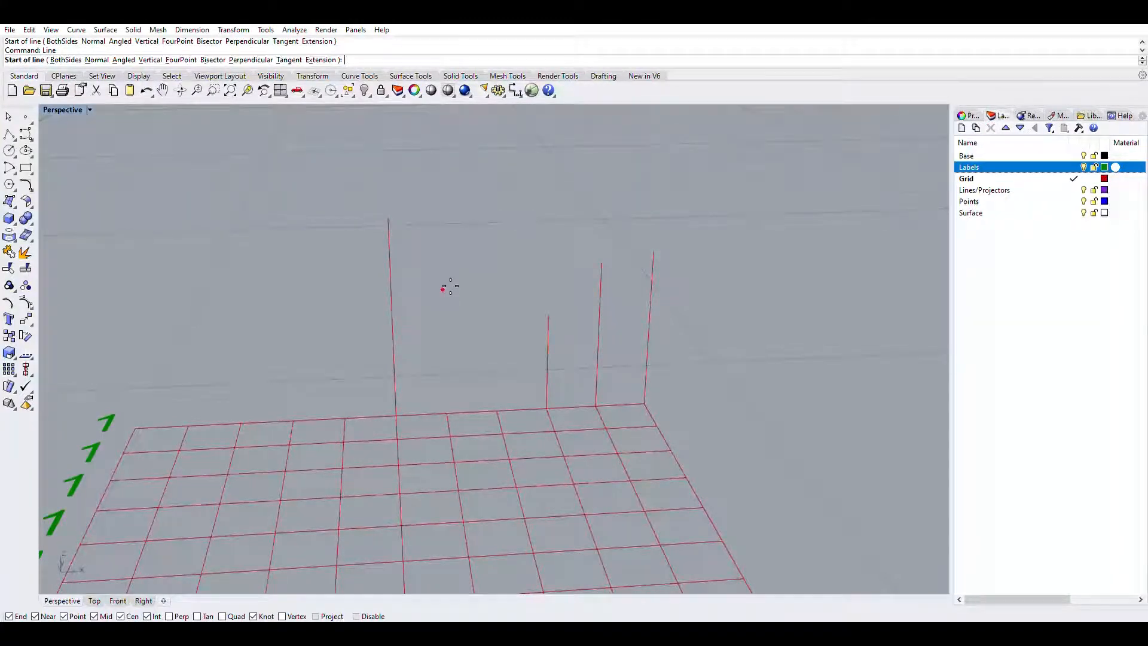
{"action": "left_click", "coordinate": [496, 410]}
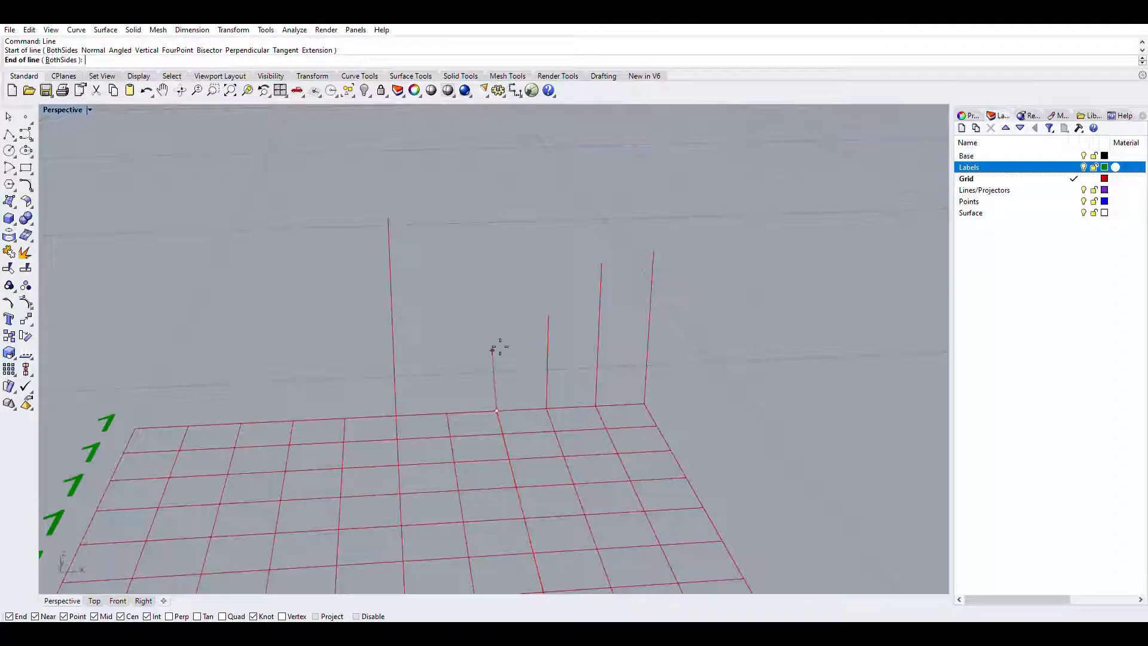
{"action": "left_click", "coordinate": [498, 409], "text": "ctrl"}
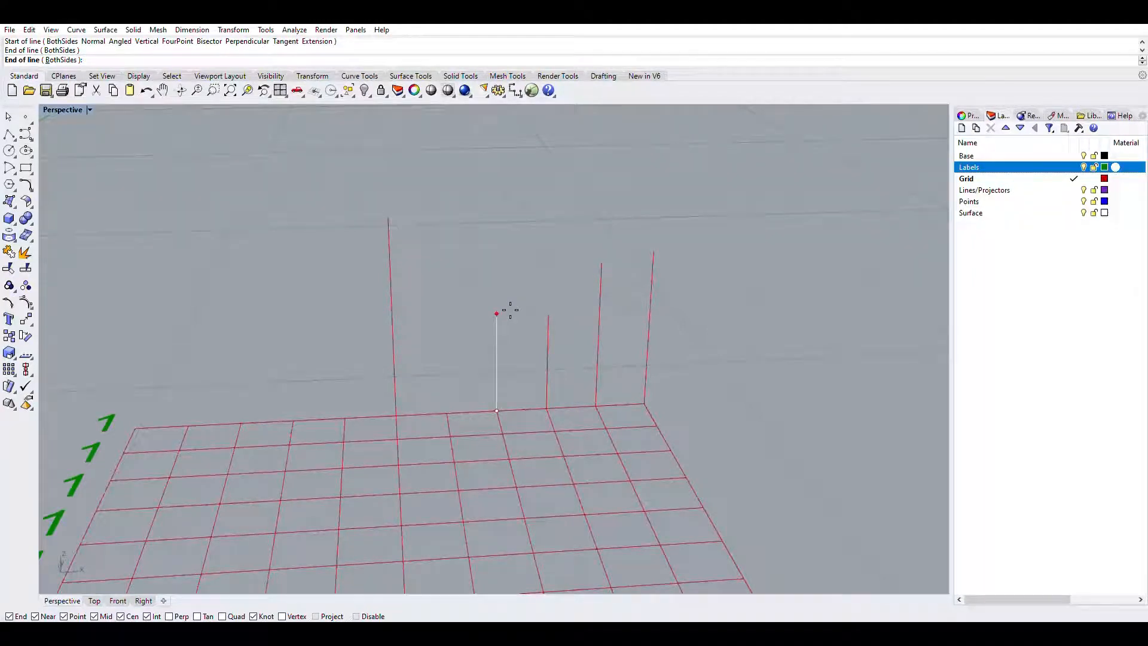
{"action": "type", "text": "5.5\""}
{"action": "key", "text": "Return"}
Draw a 2.7" vertical line upward from the back-edge intersection between the 5.5" and 4" lines
{"action": "right_click_drag", "start_coordinate": [499, 310], "coordinate": [484, 398]}
{"action": "right_click", "coordinate": [484, 402]}
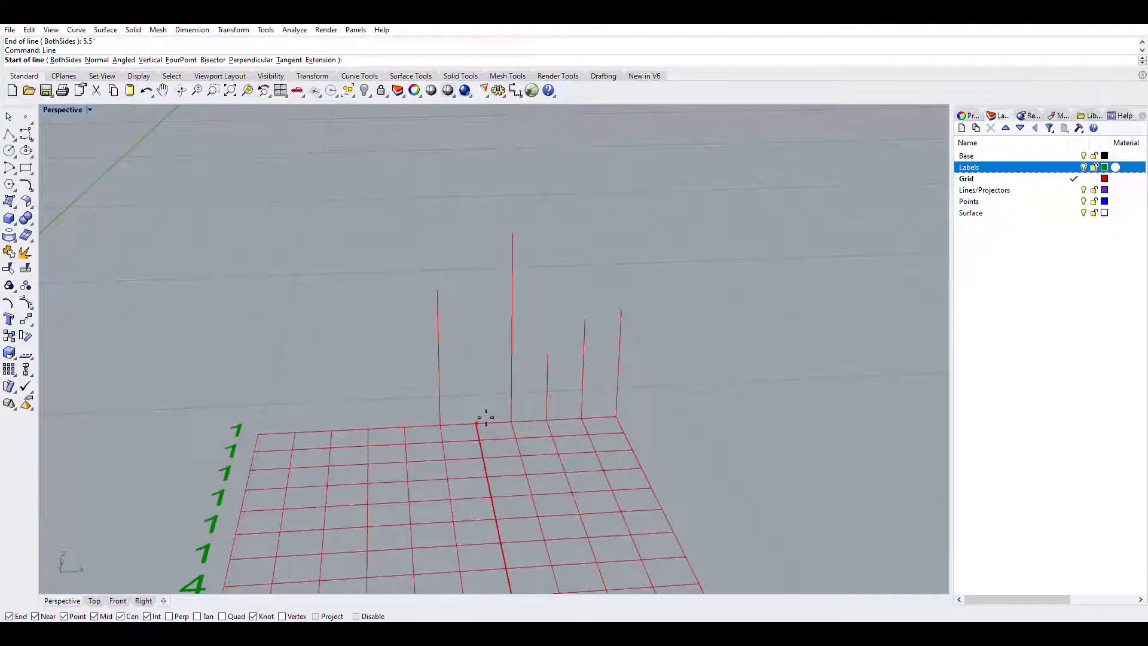
{"action": "left_click", "coordinate": [476, 423]}
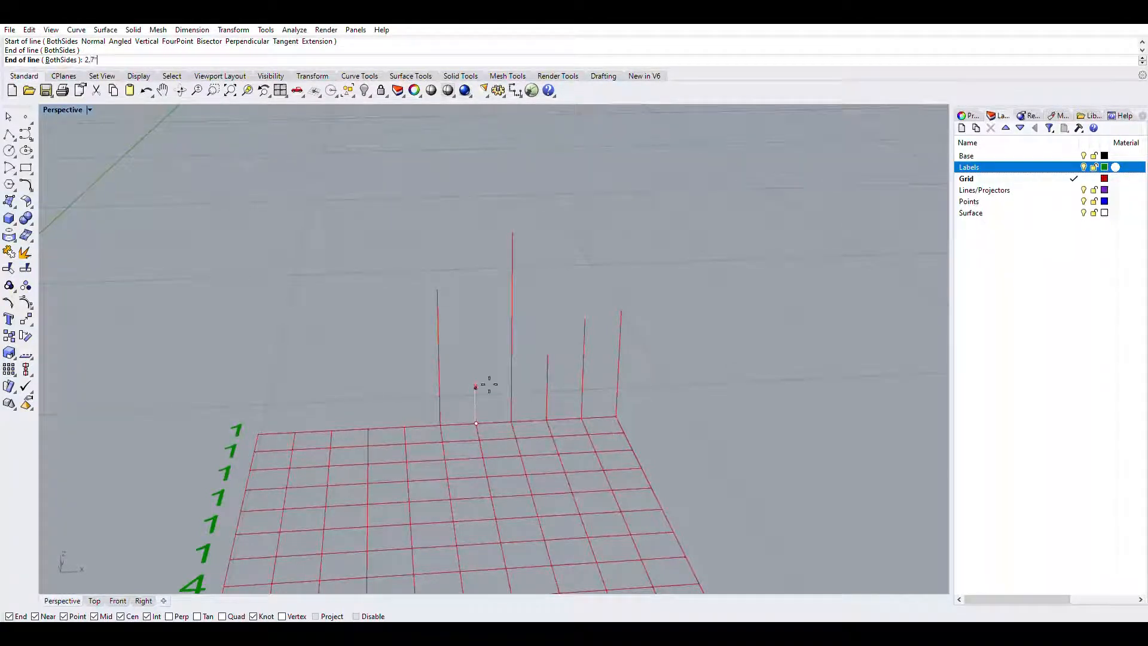
{"action": "key", "text": "Return"}
{"action": "key", "text": "Return"}
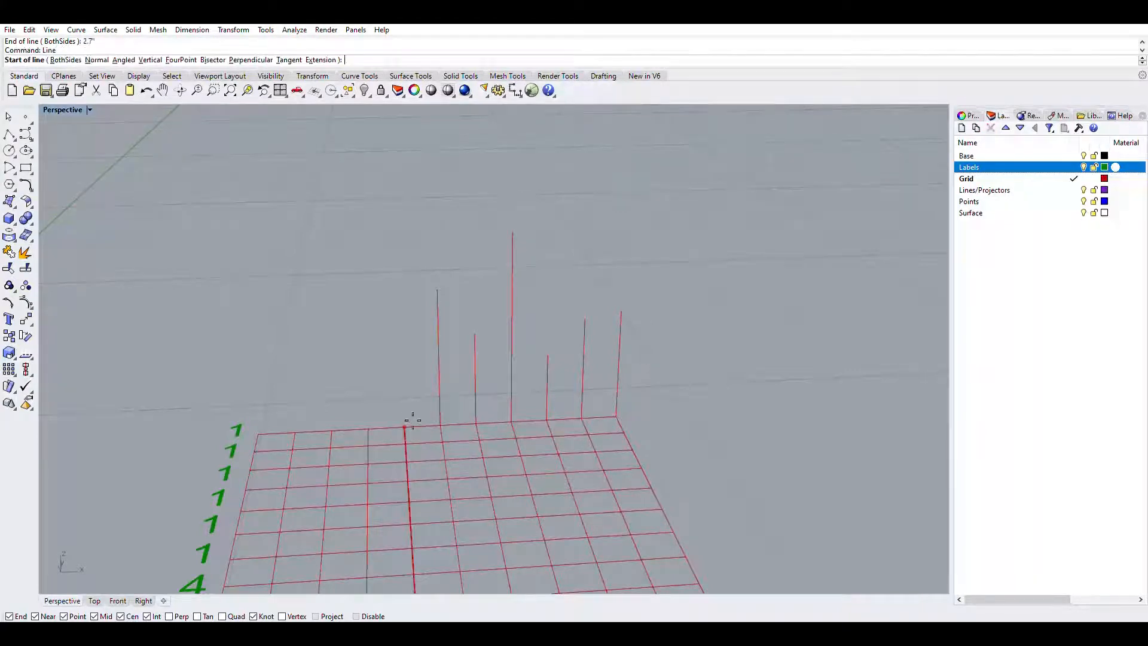
{"action": "left_click", "coordinate": [412, 420]}
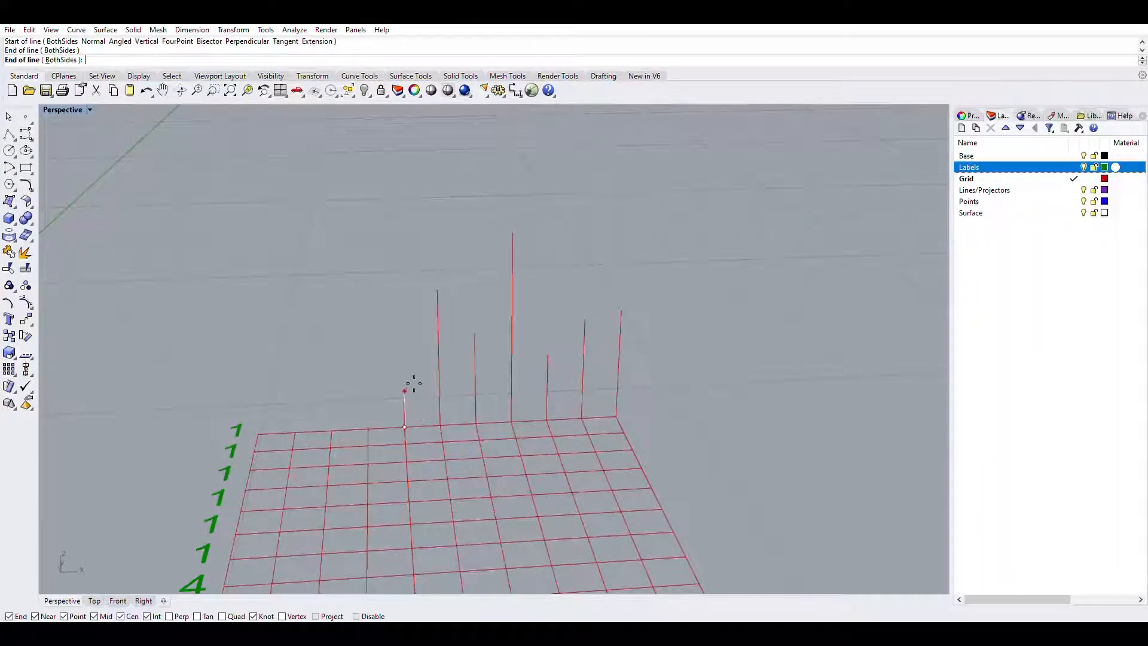
{"action": "key", "text": "Escape"}
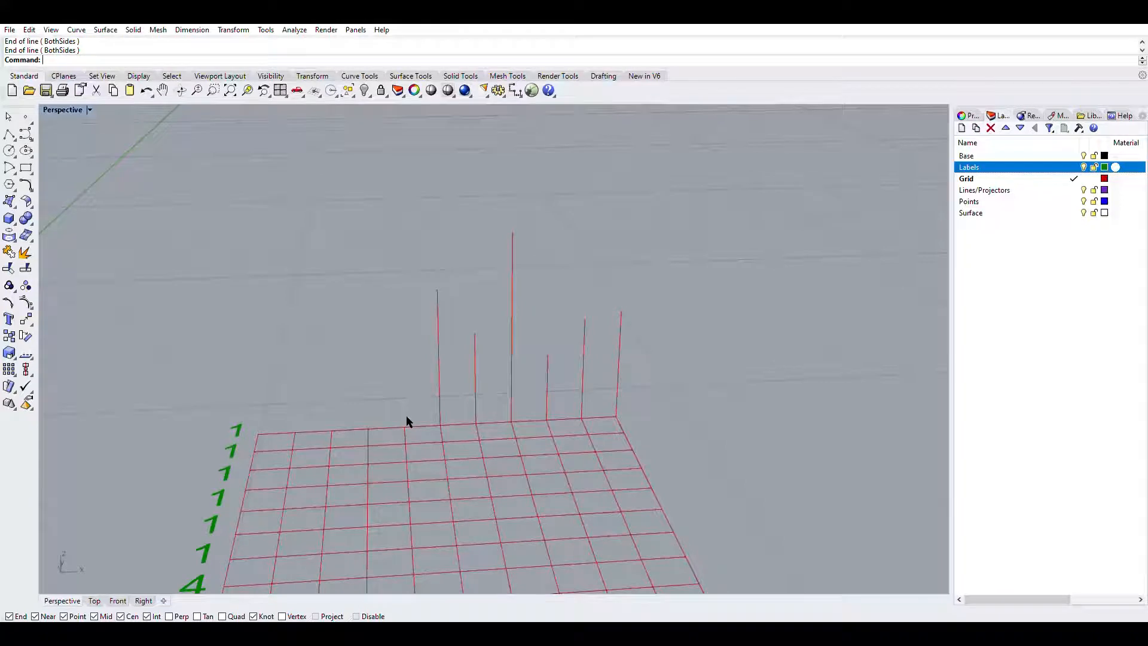
{"action": "key", "text": "Return"}
{"action": "left_click", "coordinate": [412, 424]}
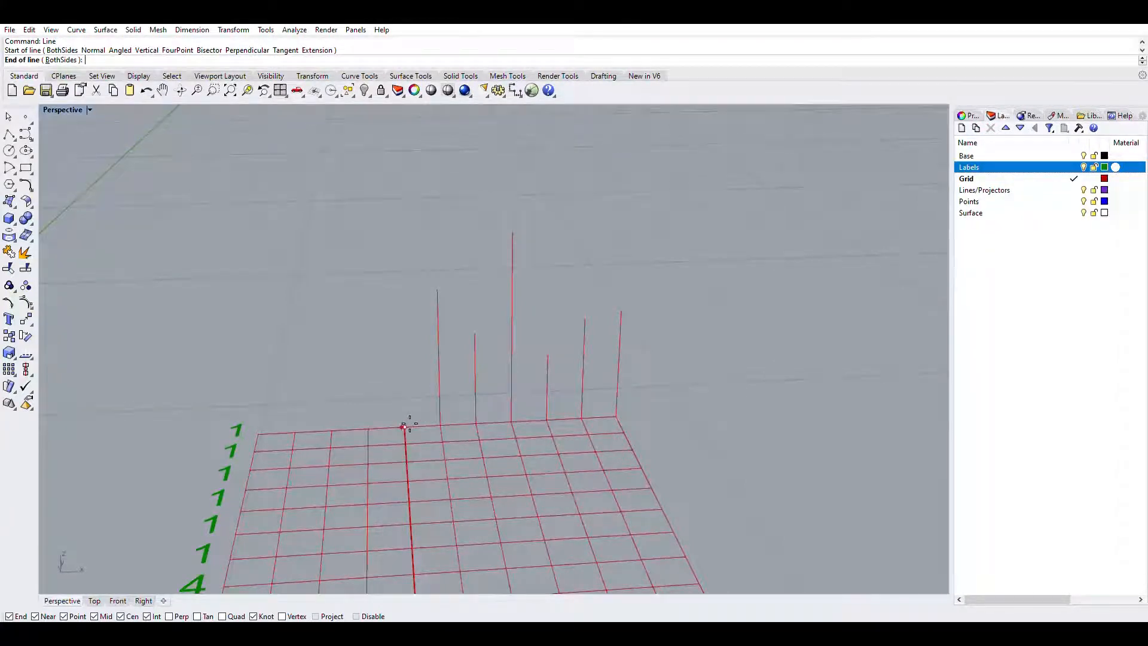
{"action": "key", "text": "Escape"}
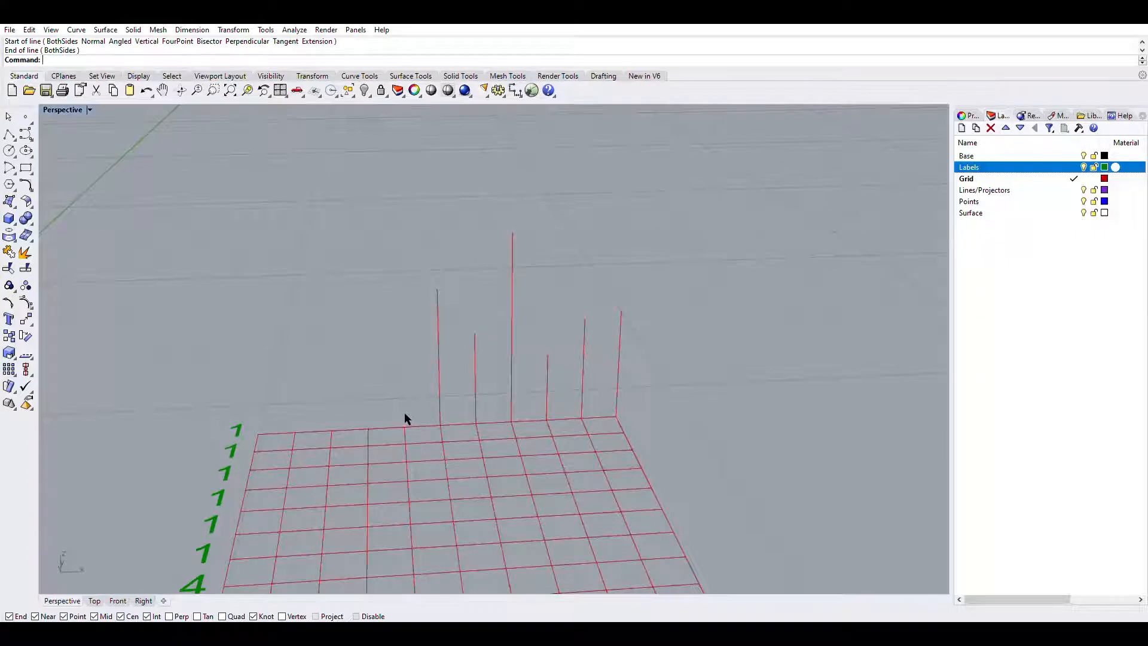
Draw a 3" vertical line upward from the back-edge intersection beside the 4" line, on the row-label side
{"action": "scroll", "coordinate": [395, 395], "scroll_direction": "up", "scroll_amount": 4}
{"action": "key", "text": "Return"}
{"action": "scroll", "coordinate": [416, 409], "scroll_direction": "up", "scroll_amount": 2}
{"action": "left_click", "coordinate": [418, 457]}
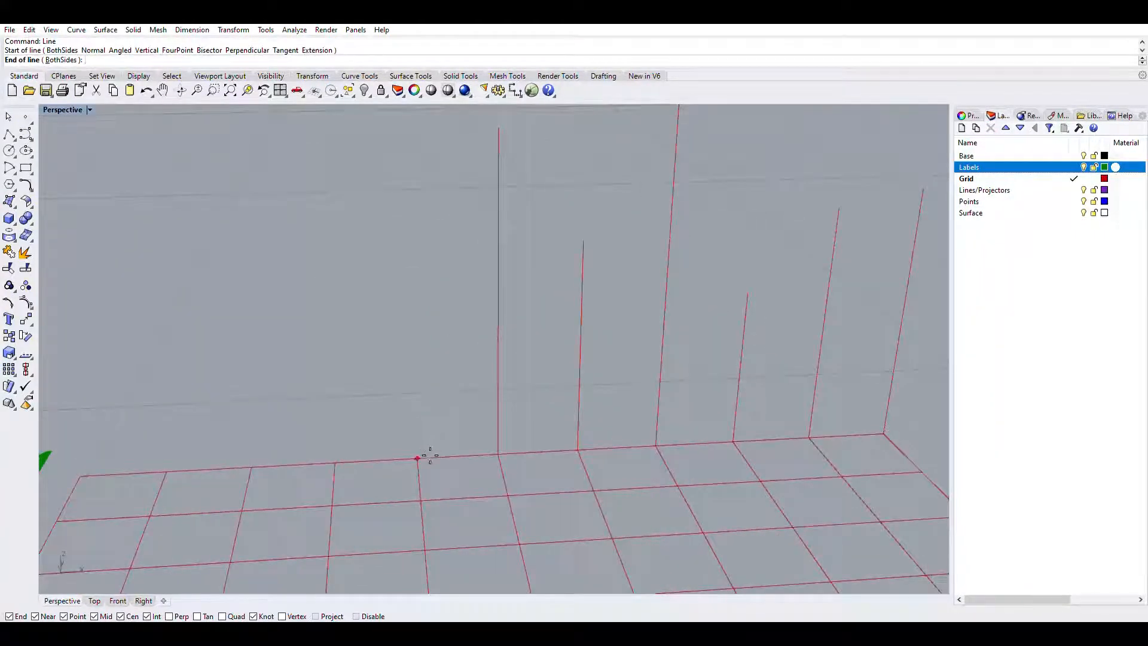
{"action": "left_click", "coordinate": [425, 455], "text": "ctrl"}
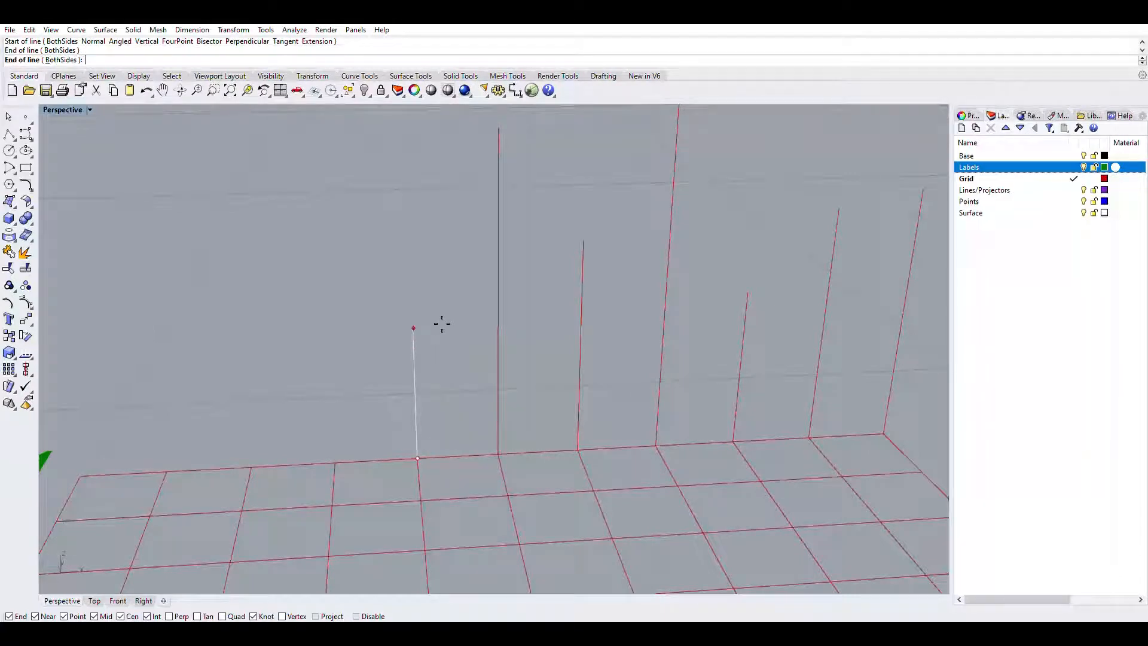
{"action": "type", "text": "3\""}
{"action": "key", "text": "Return"}
Draw a vertical line slightly shorter than the neighbouring 3" line from the third back-edge intersection in from the row-label corner
{"action": "key", "text": "Return"}
{"action": "left_click", "coordinate": [335, 460]}
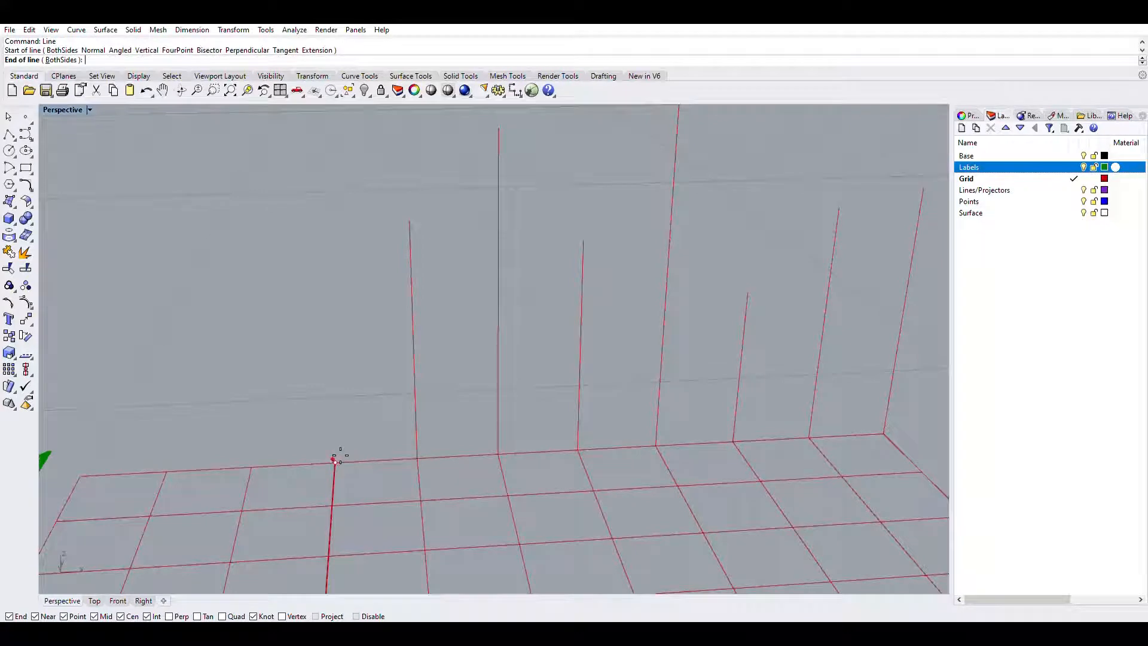
{"action": "left_click", "coordinate": [343, 457], "text": "ctrl"}
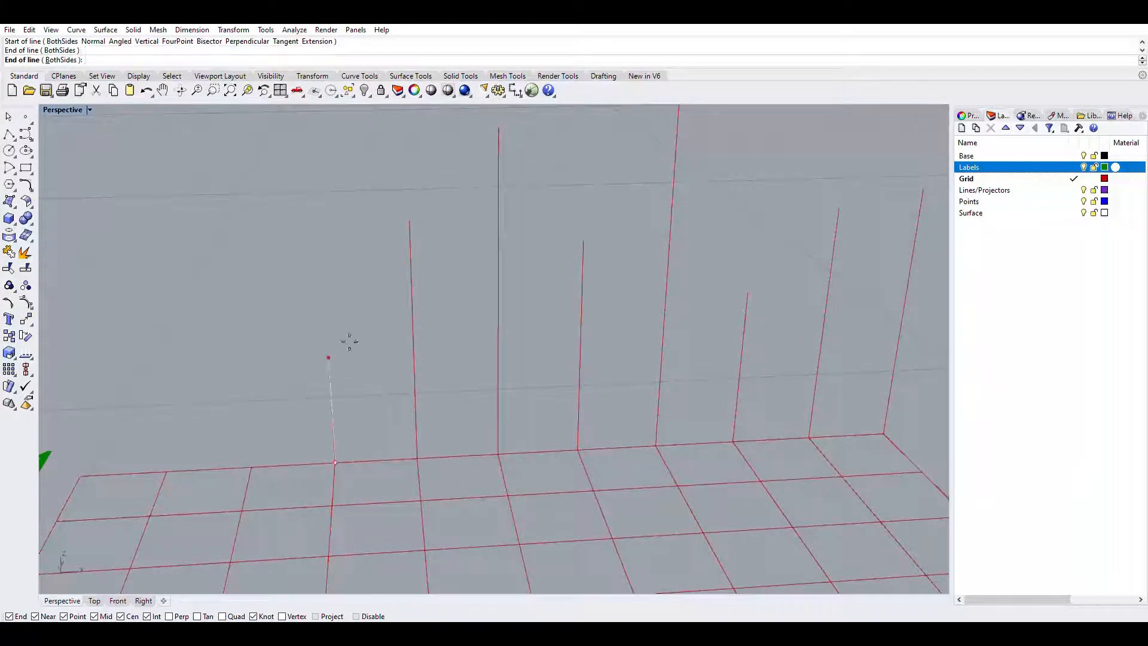
{"action": "left_click", "coordinate": [359, 248]}
Draw a vertical line slightly taller than the nearby 3" line from the second back-edge intersection in from the row-label corner
{"action": "key", "text": "Return"}
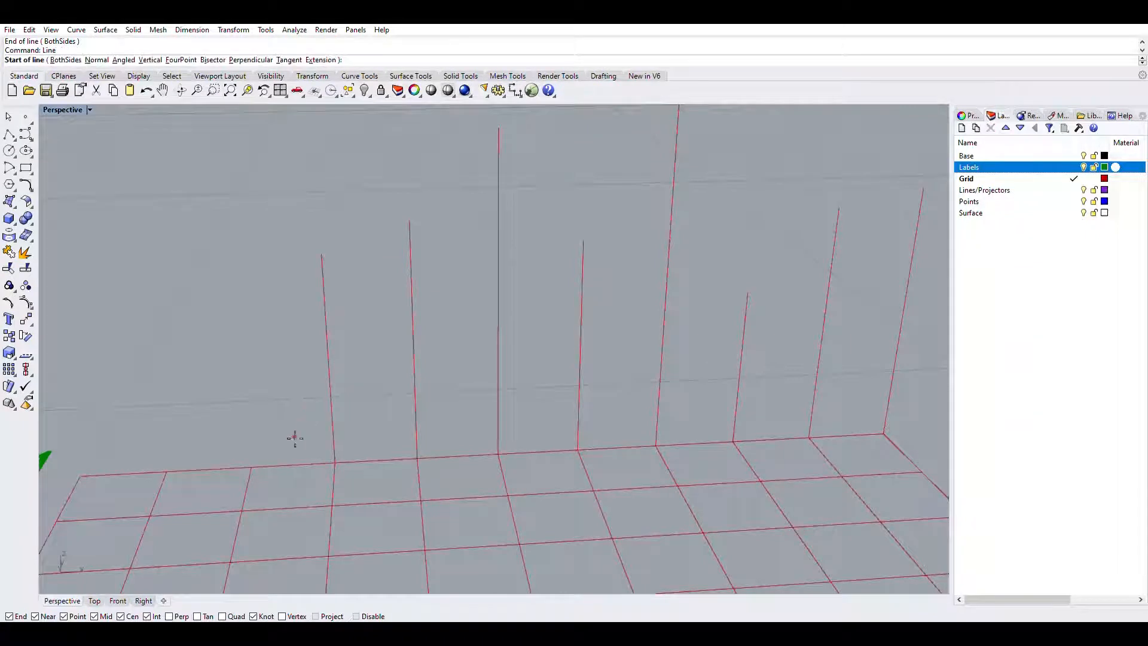
{"action": "left_click", "coordinate": [251, 465]}
{"action": "left_click", "coordinate": [254, 464], "text": "ctrl"}
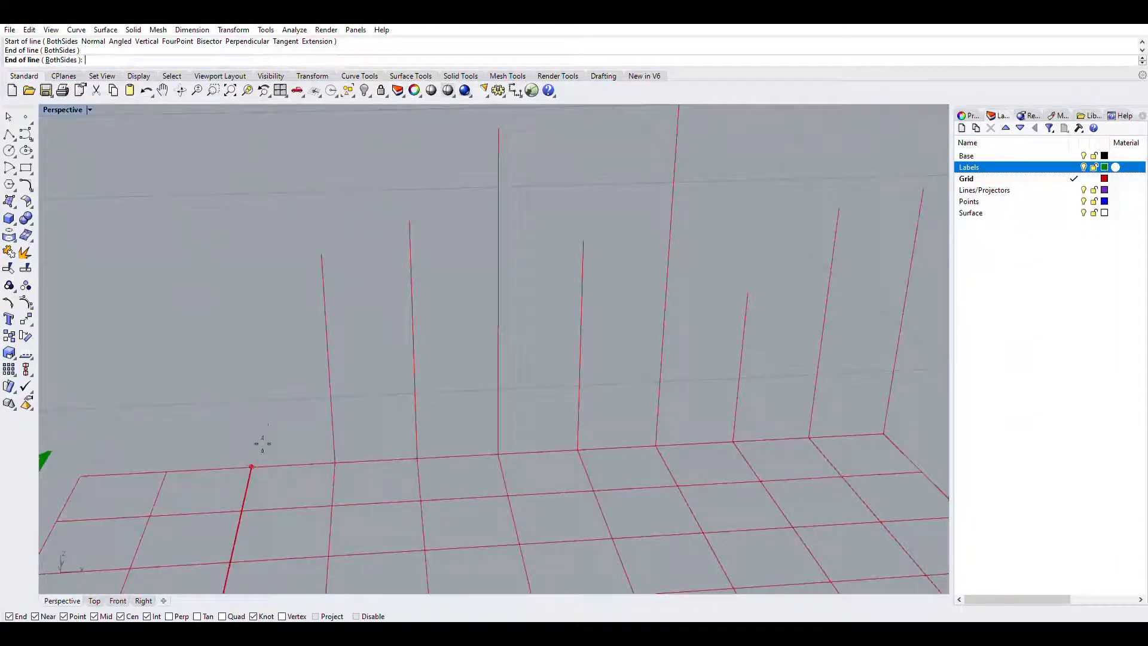
{"action": "left_click", "coordinate": [248, 195]}
Draw a still taller vertical line upward from the first back-edge intersection in from the row-label corner
{"action": "key", "text": "Return"}
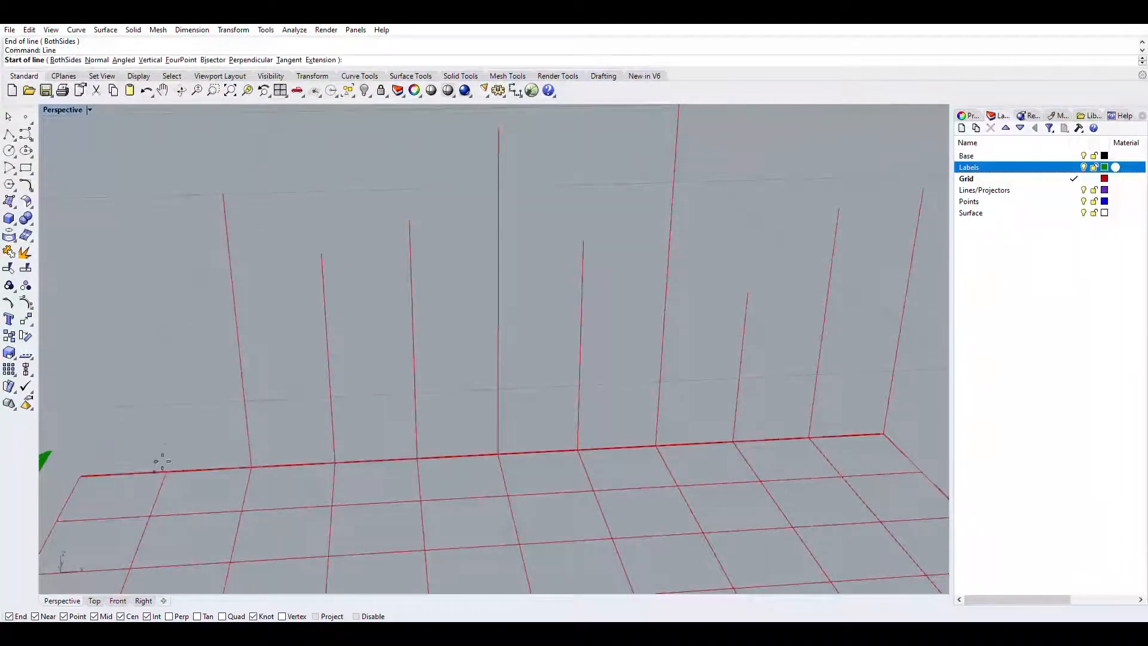
{"action": "left_click", "coordinate": [167, 471]}
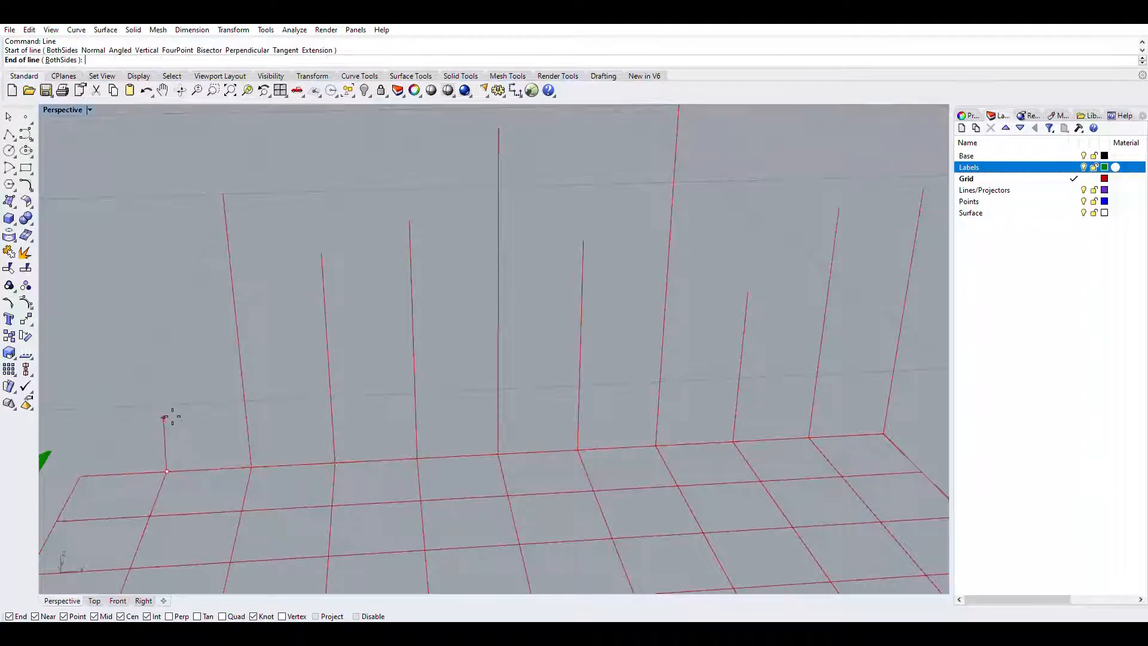
{"action": "left_click", "coordinate": [176, 464], "text": "ctrl"}
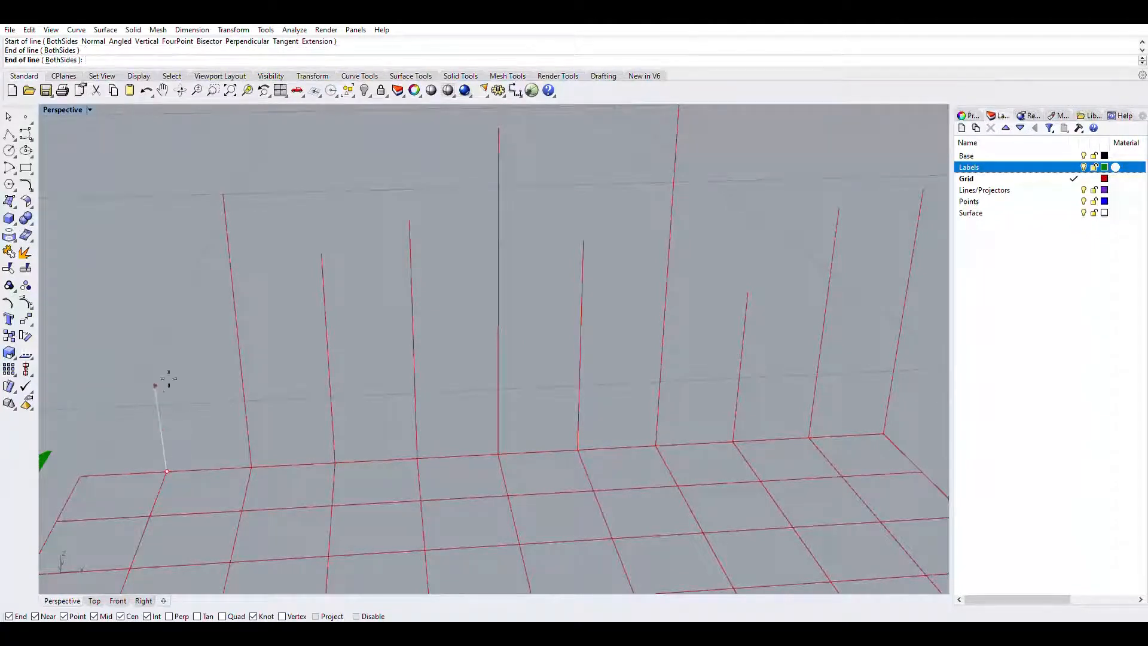
{"action": "left_click", "coordinate": [159, 154]}
Draw a vertical line up from the grid's back corner at the row labels, somewhat shorter than the line beside it
{"action": "scroll", "coordinate": [367, 279], "scroll_direction": "down", "scroll_amount": 2}
{"action": "scroll", "coordinate": [367, 279], "scroll_direction": "down", "scroll_amount": 3}
{"action": "key", "text": "Return"}
{"action": "left_click", "coordinate": [147, 373]}
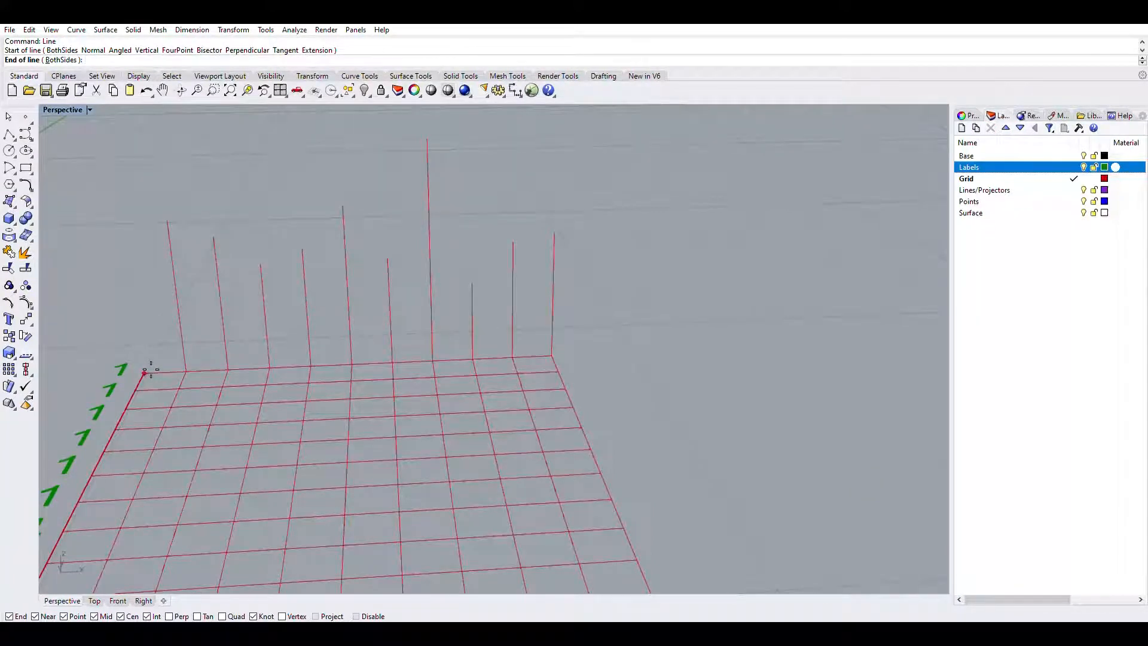
{"action": "left_click", "coordinate": [145, 372], "text": "ctrl"}
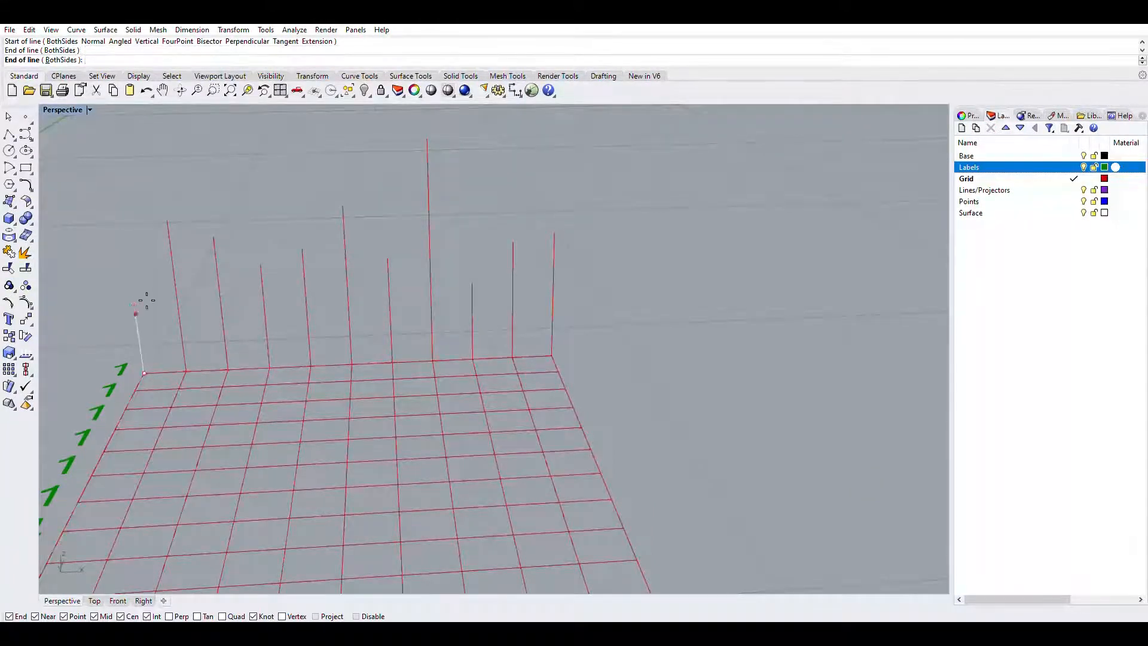
{"action": "left_click", "coordinate": [135, 253]}
Assign the eleven vertical lines along the back edge to the Lines/Projectors layer and make that layer current
{"action": "scroll", "coordinate": [624, 211], "scroll_direction": "down", "scroll_amount": 5}
{"action": "right_click_drag", "start_coordinate": [654, 239], "coordinate": [637, 304], "text": "shift"}
{"action": "left_click_drag", "start_coordinate": [637, 340], "coordinate": [224, 214]}
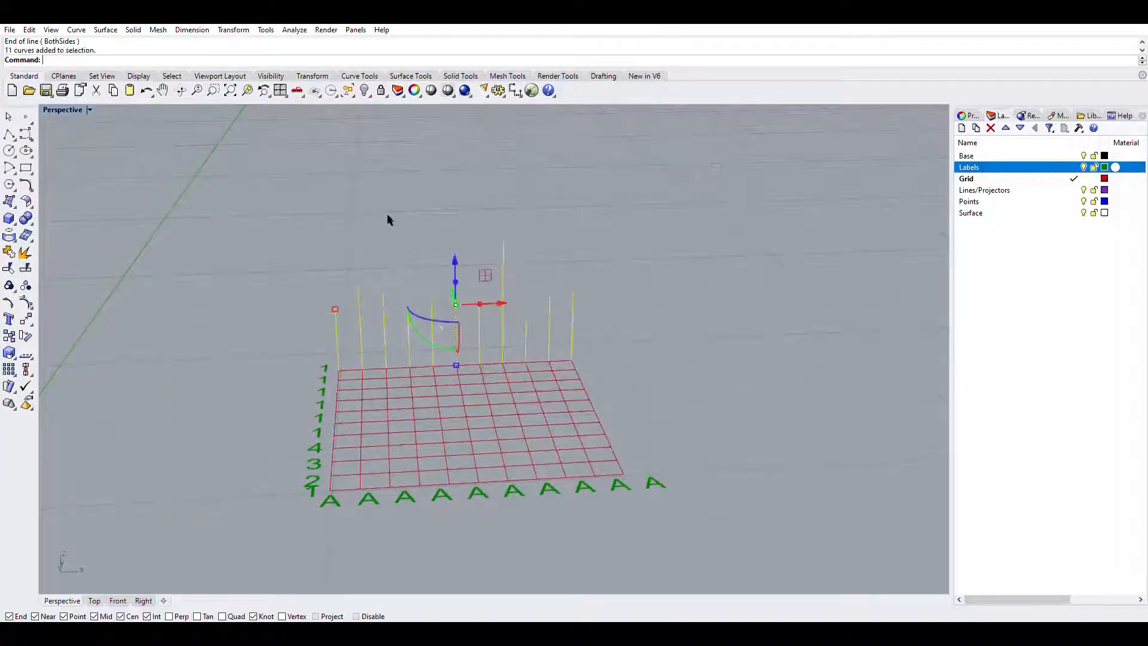
{"action": "left_click", "coordinate": [974, 112]}
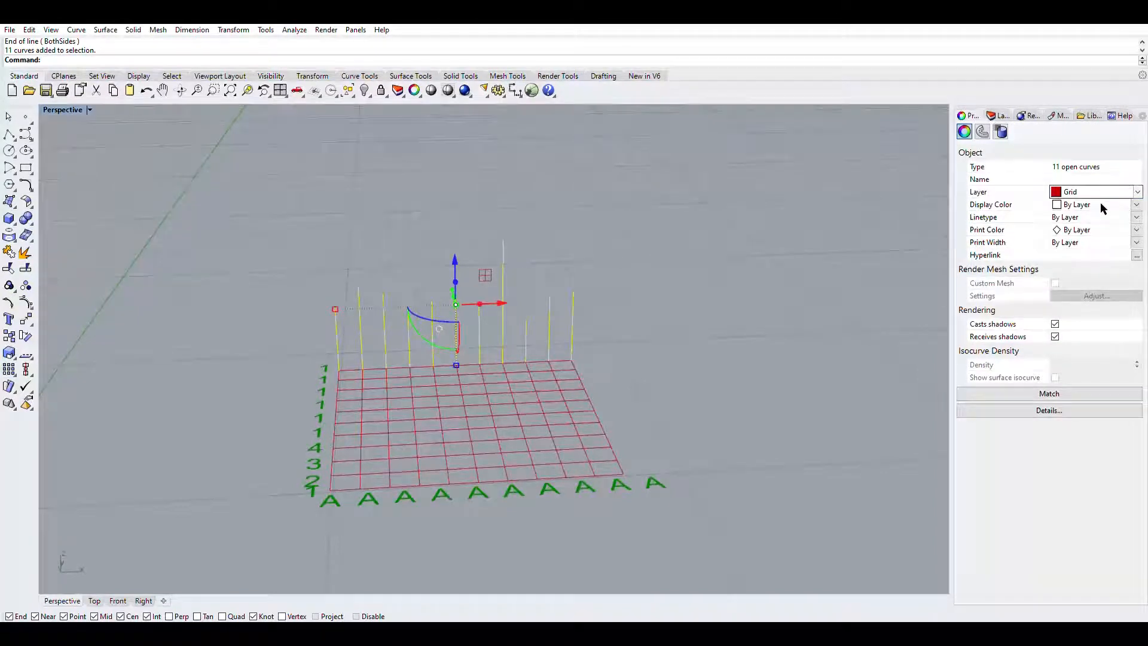
{"action": "left_click", "coordinate": [1099, 225]}
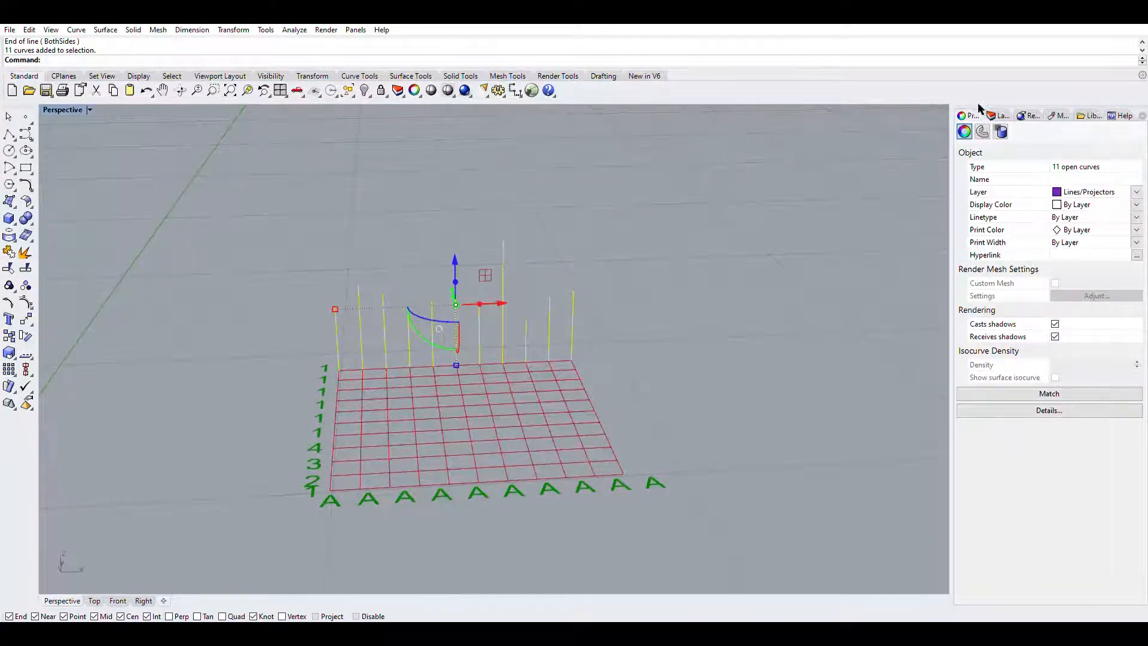
{"action": "left_click", "coordinate": [996, 115]}
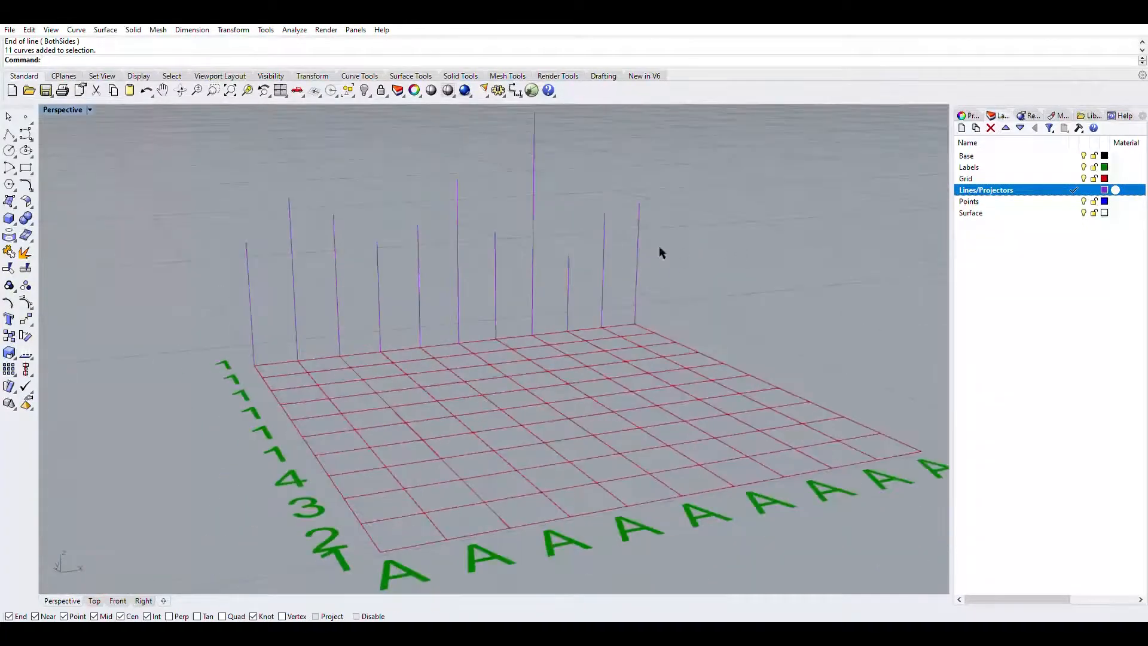
Hide the Labels layer so that only the grid and the vertical lines show
{"action": "scroll", "coordinate": [659, 246], "scroll_direction": "down", "scroll_amount": 5}
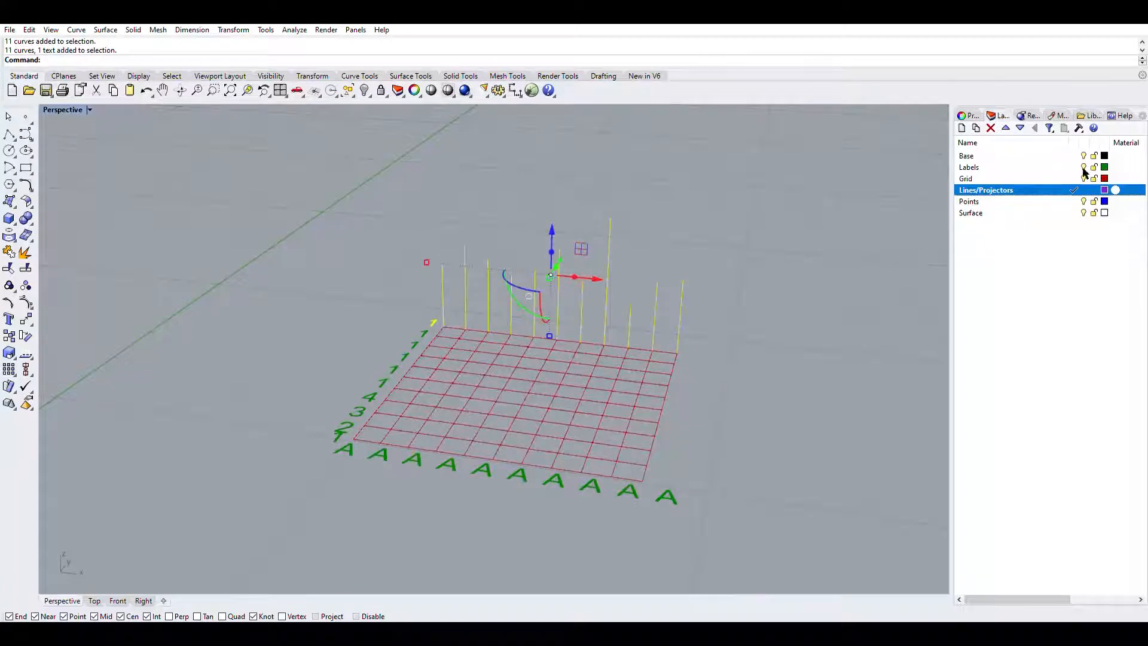
{"action": "left_click", "coordinate": [1083, 167]}
{"action": "right_click_drag", "start_coordinate": [754, 203], "coordinate": [722, 218]}
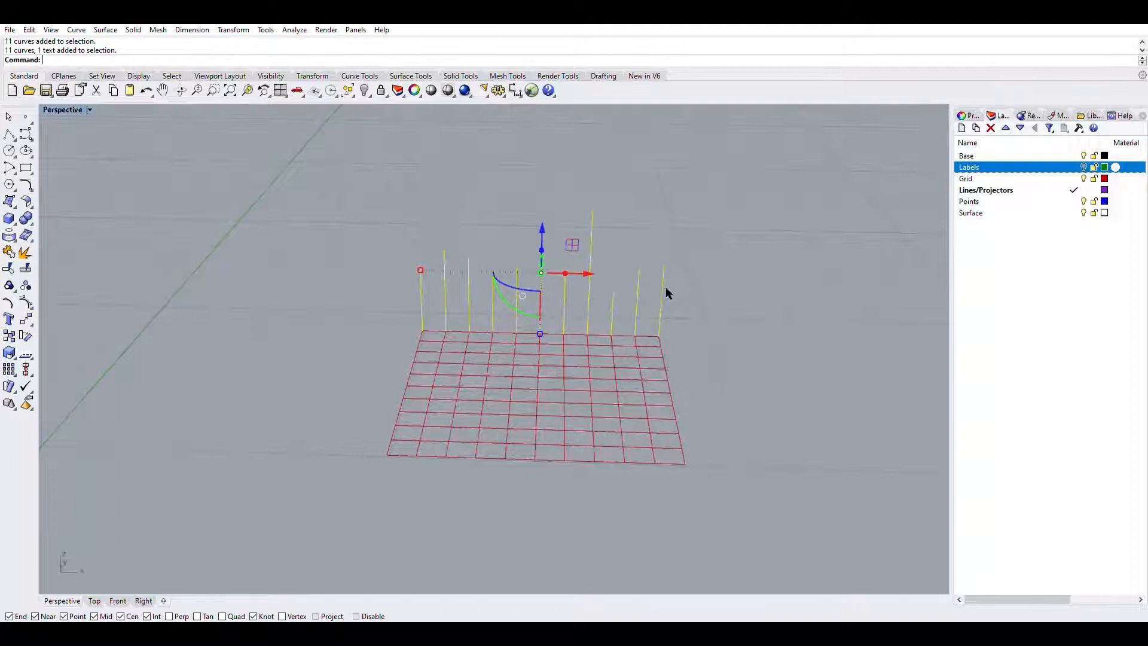
Copy the back-edge row of vertical lines from its corner opposite the row labels to the other ten grid rows, up to the front edge
{"action": "type", "text": "opy"}
{"action": "key", "text": "Return"}
{"action": "left_click", "coordinate": [672, 326]}
{"action": "right_click_drag", "start_coordinate": [672, 325], "coordinate": [517, 238]}
{"action": "scroll", "coordinate": [563, 406], "scroll_direction": "up", "scroll_amount": 5}
{"action": "left_click", "coordinate": [626, 483]}
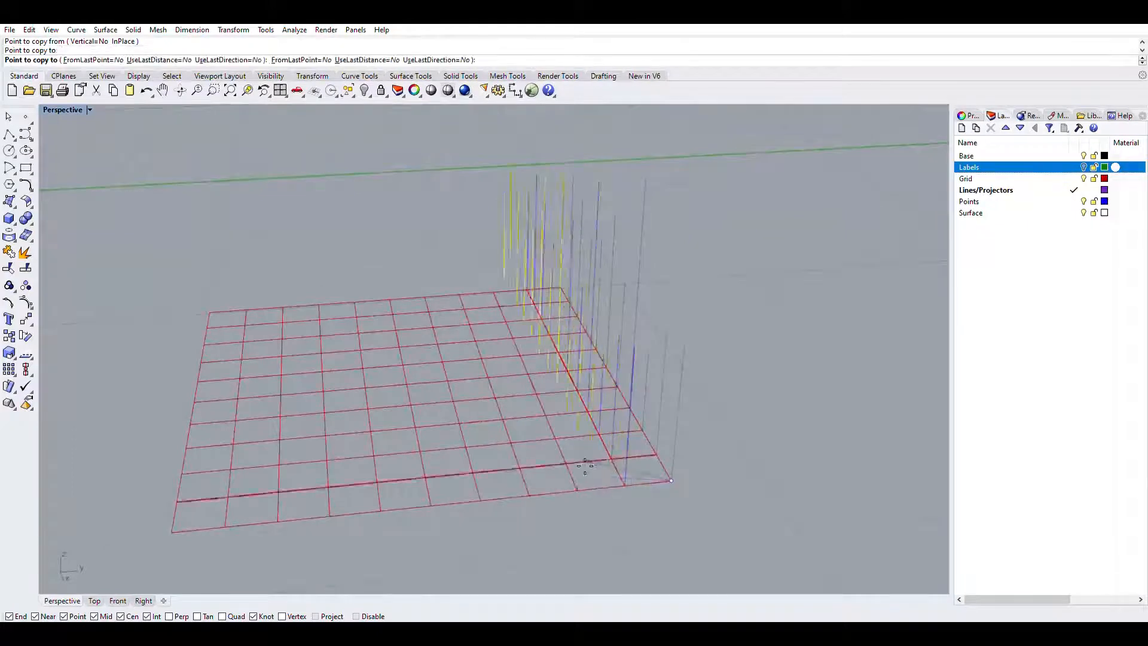
{"action": "left_click", "coordinate": [577, 489]}
{"action": "left_click", "coordinate": [528, 495]}
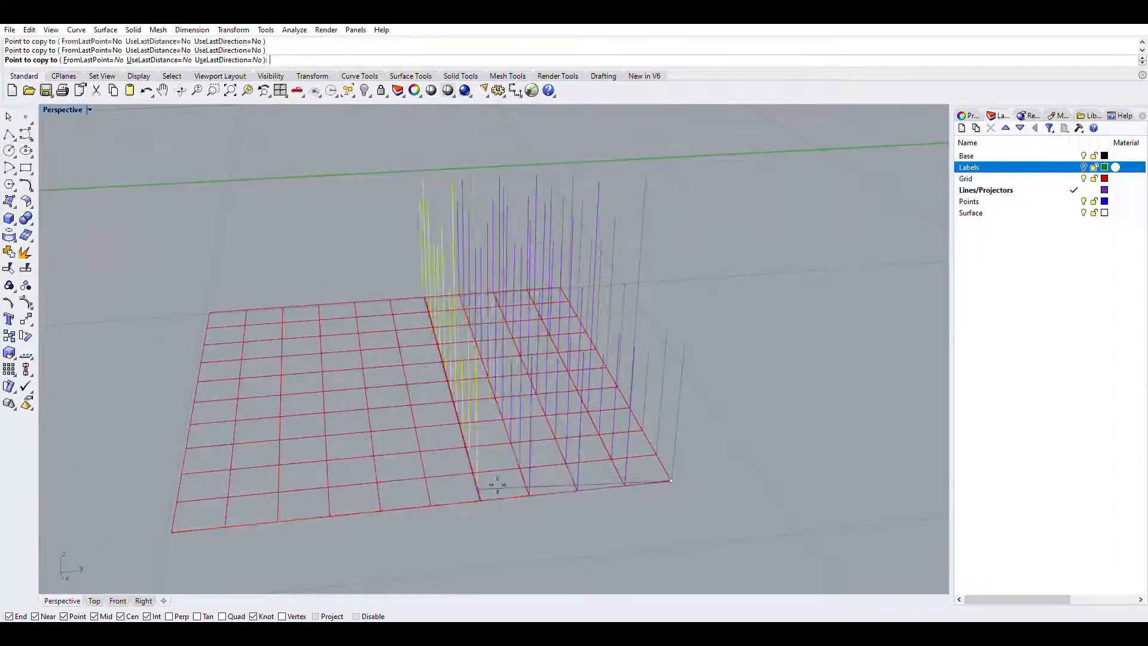
{"action": "left_click", "coordinate": [479, 498]}
{"action": "left_click", "coordinate": [431, 503]}
{"action": "left_click", "coordinate": [380, 510]}
{"action": "left_click", "coordinate": [329, 515]}
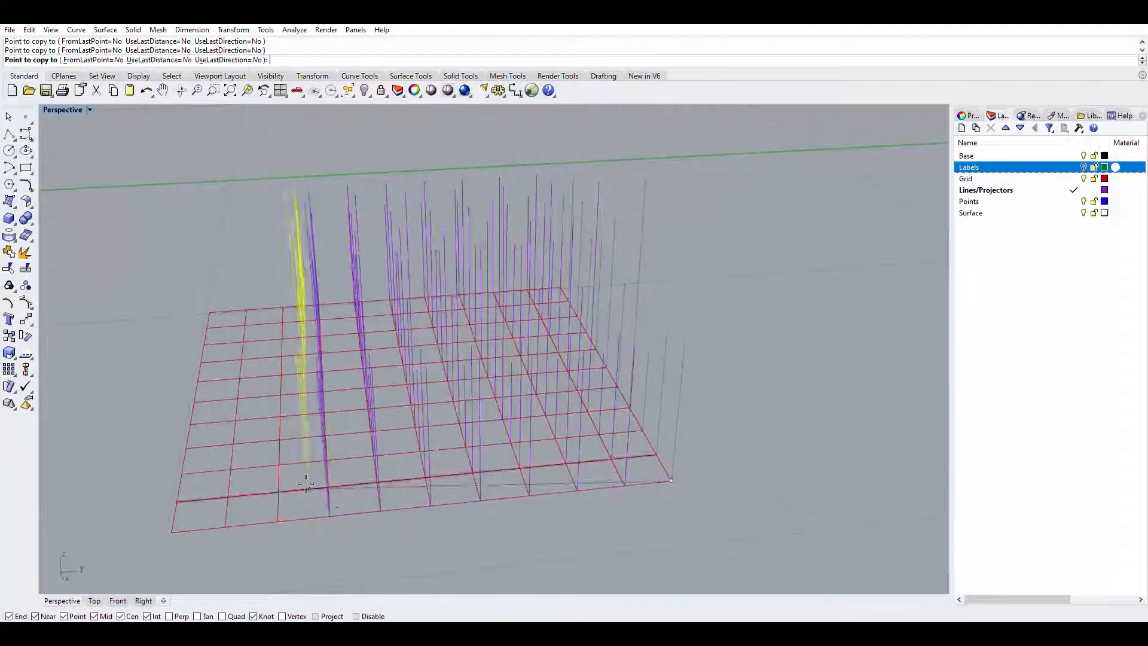
{"action": "left_click", "coordinate": [277, 520]}
{"action": "left_click", "coordinate": [226, 525]}
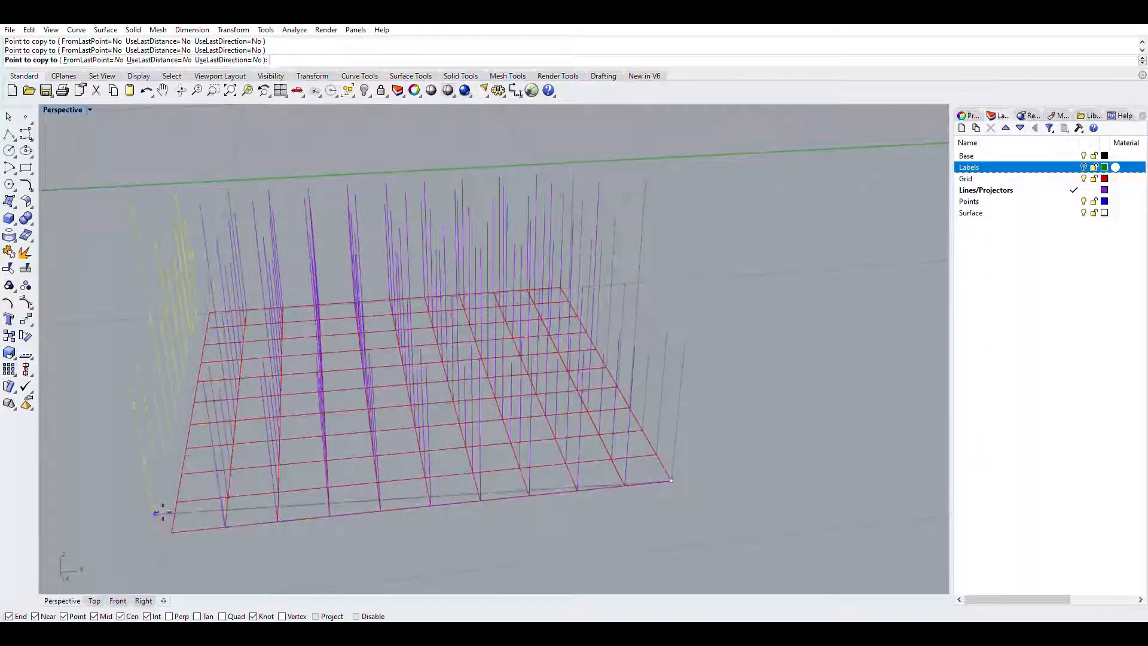
{"action": "left_click", "coordinate": [172, 531]}
{"action": "key", "text": "Return"}
{"action": "right_click_drag", "start_coordinate": [683, 376], "coordinate": [668, 323]}
{"action": "key", "text": "Escape"}
Make the Points layer current
{"action": "right_click_drag", "start_coordinate": [654, 269], "coordinate": [743, 346]}
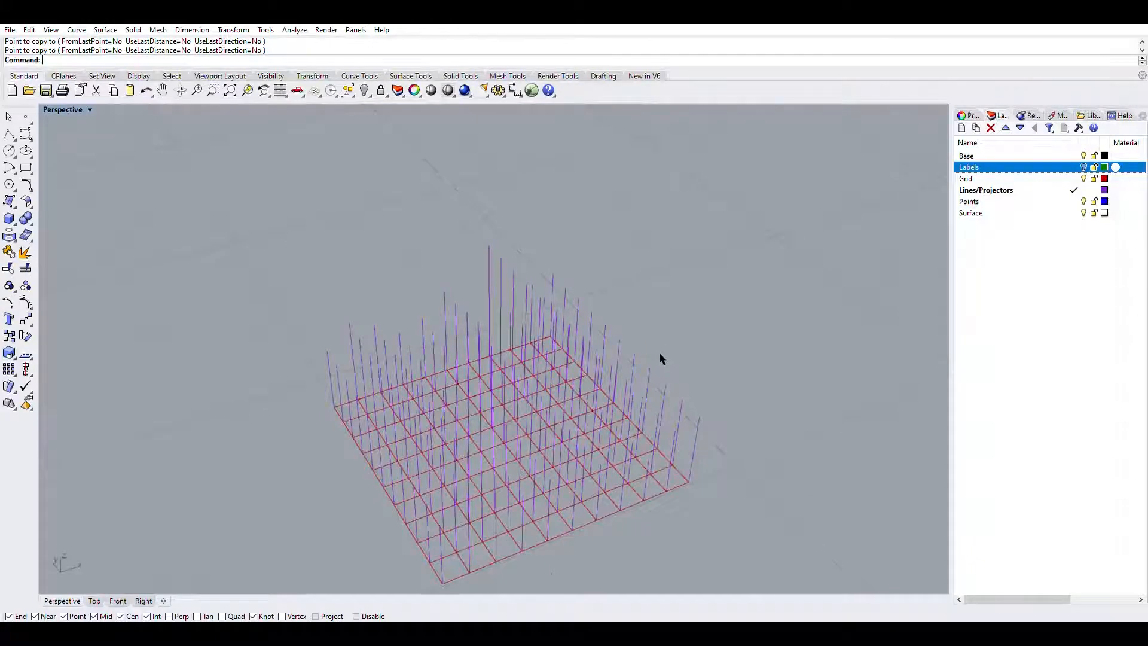
{"action": "scroll", "coordinate": [626, 341], "scroll_direction": "up", "scroll_amount": 4}
{"action": "right_click_drag", "start_coordinate": [663, 358], "coordinate": [708, 291]}
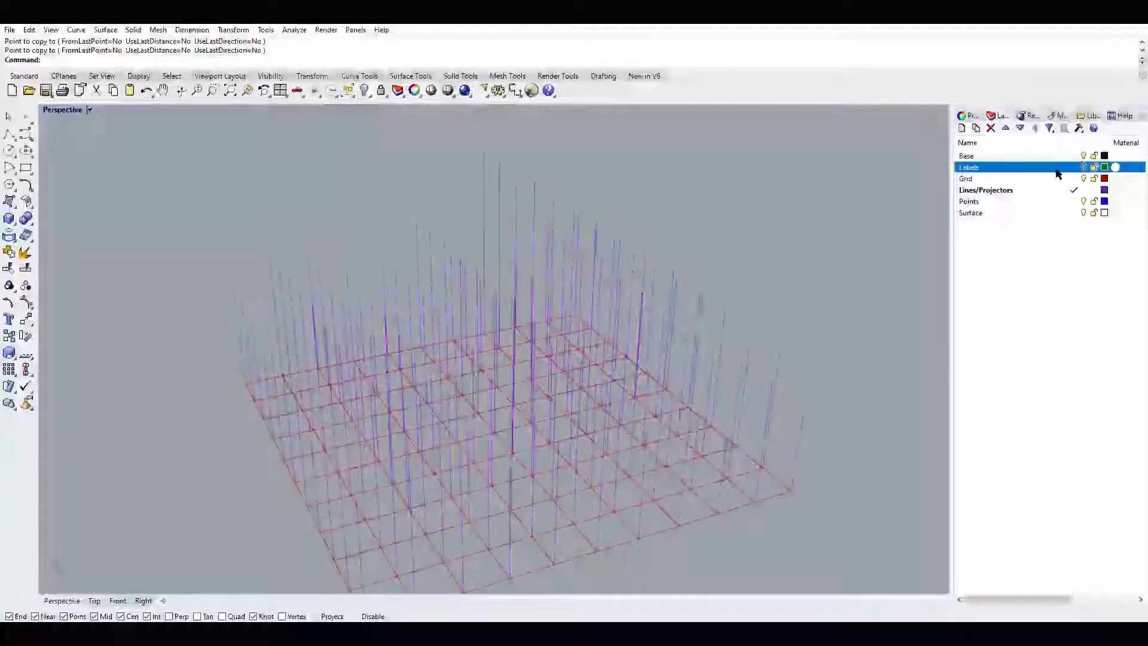
{"action": "left_click", "coordinate": [1036, 192]}
{"action": "left_click", "coordinate": [1045, 190]}
{"action": "left_click", "coordinate": [1047, 191]}
{"action": "left_click", "coordinate": [1059, 193]}
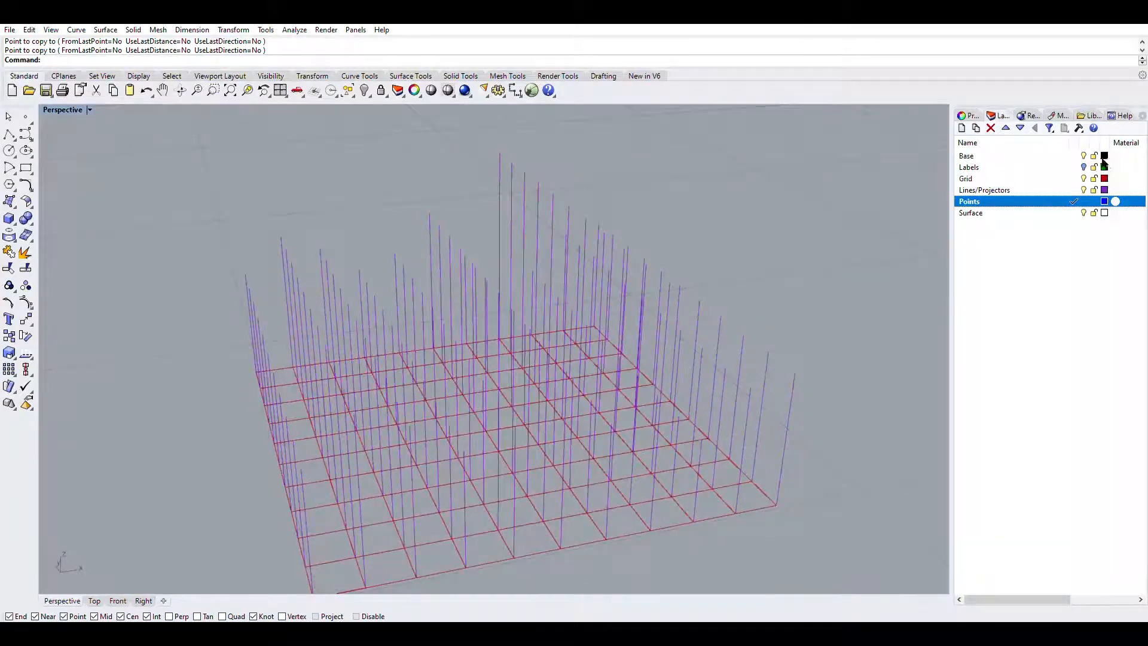
Lock the Base, Labels, Grid, Lines/Projectors and Surface layers, leaving Points editable
{"action": "left_click", "coordinate": [1093, 156]}
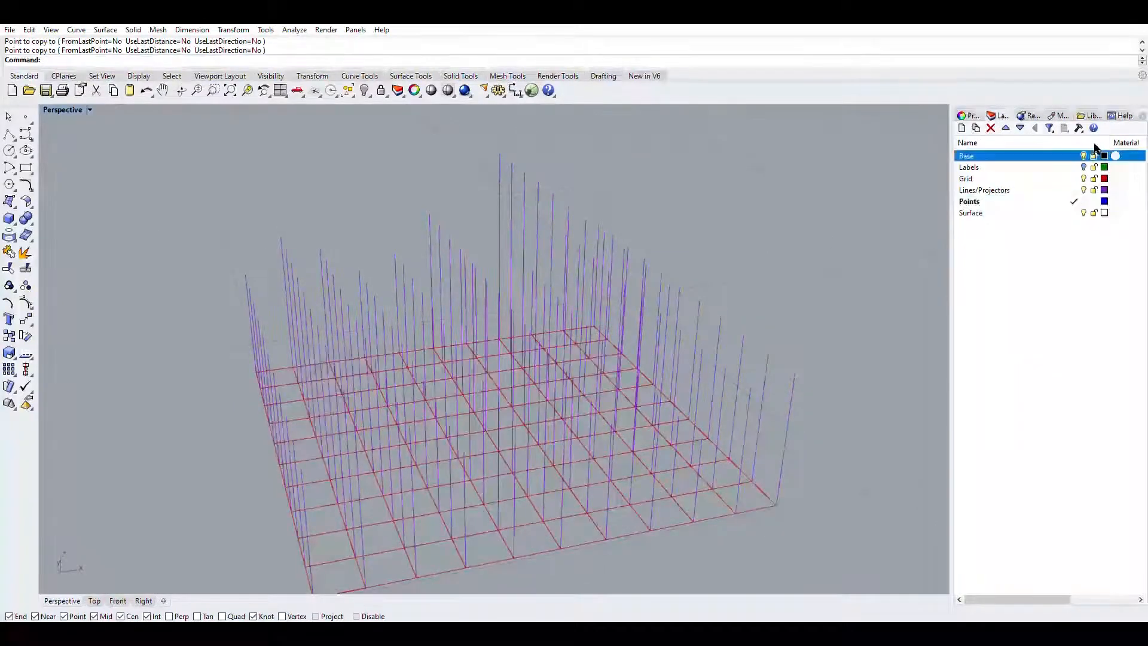
{"action": "left_click", "coordinate": [1093, 168]}
{"action": "left_click", "coordinate": [1093, 179]}
{"action": "left_click", "coordinate": [1094, 190]}
{"action": "left_click", "coordinate": [1093, 213]}
{"action": "left_click", "coordinate": [1018, 201]}
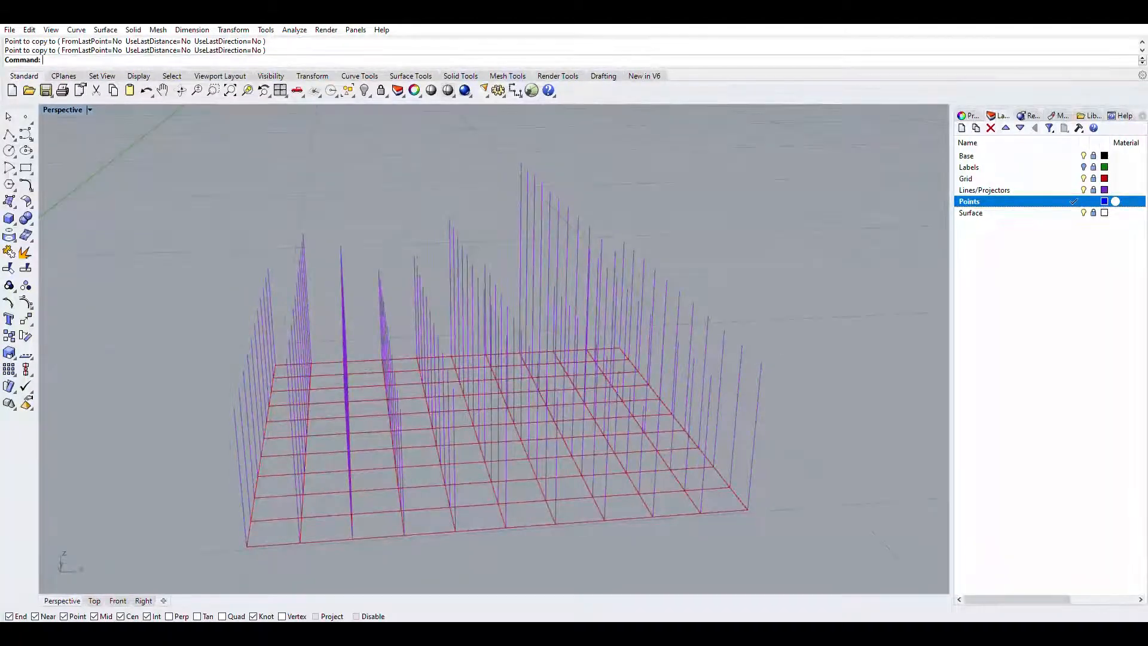
Place a point object on the upper end of each of the eleven vertical lines along the side edge opposite the row labels
{"action": "type", "text": "Point"}
{"action": "key", "text": "Return"}
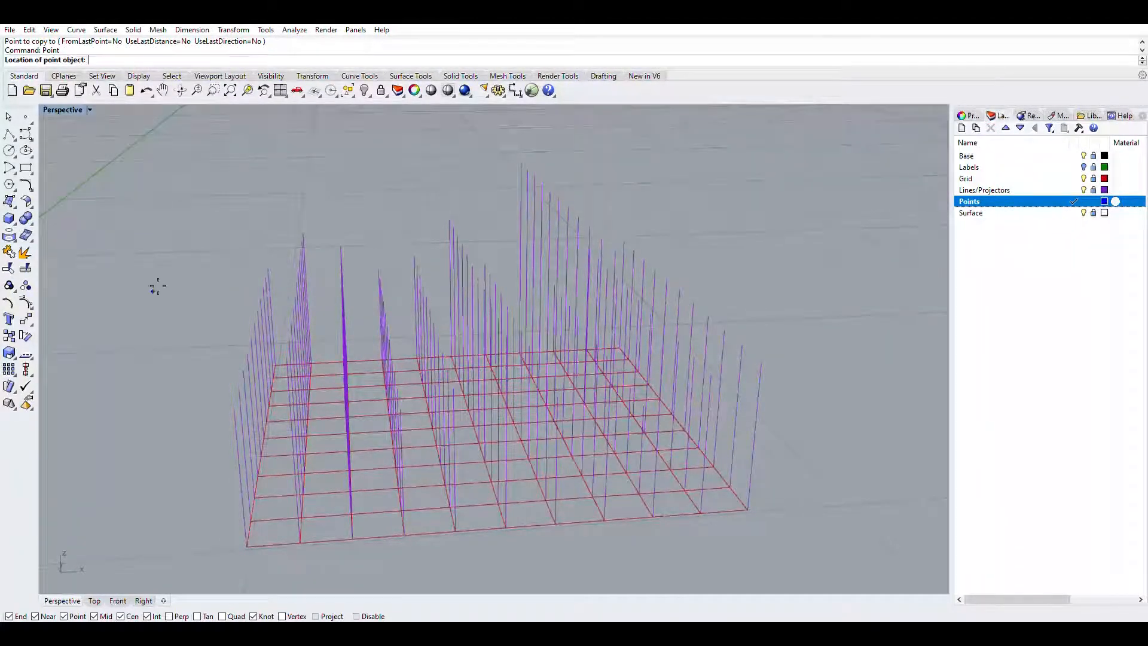
{"action": "left_click", "coordinate": [762, 362]}
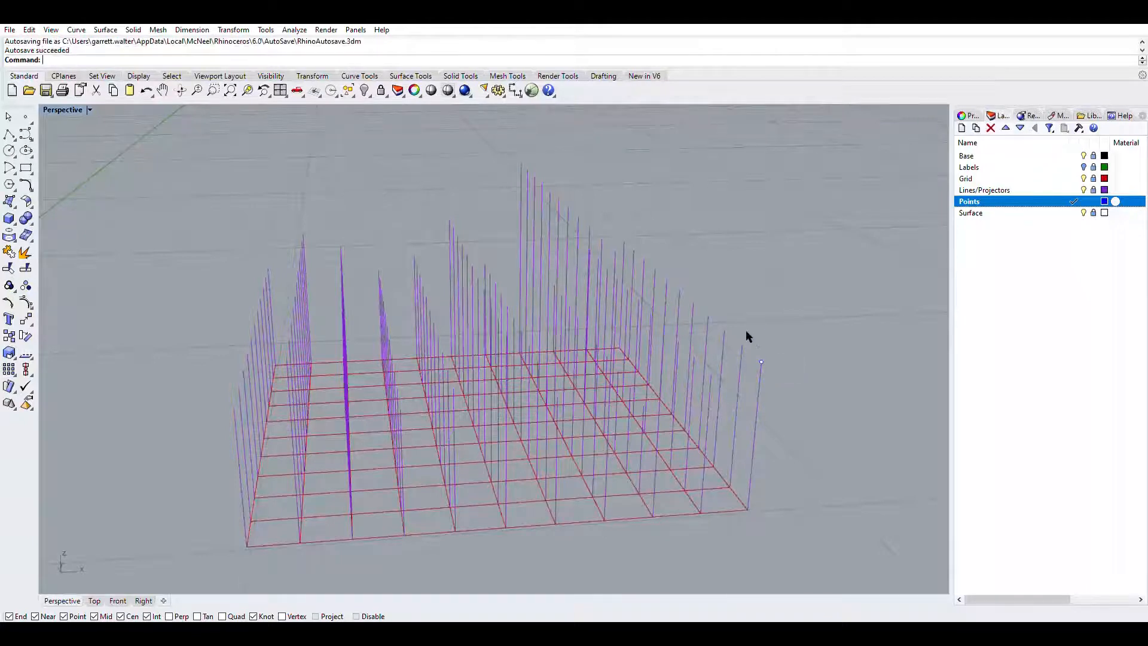
{"action": "right_click", "coordinate": [745, 332]}
{"action": "left_click", "coordinate": [743, 344]}
{"action": "right_click", "coordinate": [739, 328]}
{"action": "left_click", "coordinate": [724, 330]}
{"action": "right_click", "coordinate": [723, 311]}
{"action": "left_click", "coordinate": [708, 315]}
{"action": "right_click", "coordinate": [704, 277]}
{"action": "left_click", "coordinate": [694, 302]}
{"action": "right_click", "coordinate": [699, 256]}
{"action": "left_click", "coordinate": [680, 289]}
{"action": "right_click", "coordinate": [681, 251]}
{"action": "left_click", "coordinate": [667, 279]}
{"action": "right_click", "coordinate": [665, 239]}
{"action": "left_click", "coordinate": [655, 269]}
{"action": "right_click", "coordinate": [652, 258]}
{"action": "left_click", "coordinate": [643, 259]}
{"action": "left_click", "coordinate": [633, 238]}
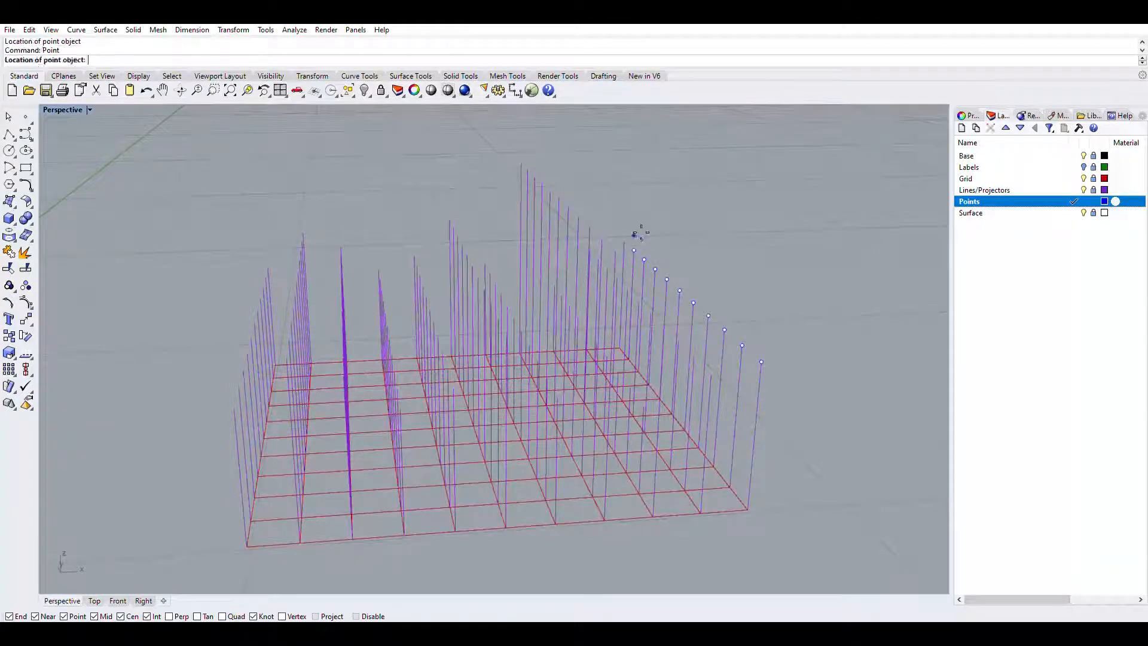
{"action": "key", "text": "ctrl+z"}
{"action": "right_click", "coordinate": [640, 240]}
{"action": "left_click", "coordinate": [624, 241]}
Copy the eleven points from the front line's upper end to the upper ends of the other ten columns of vertical lines
{"action": "right_click_drag", "start_coordinate": [713, 219], "coordinate": [733, 242]}
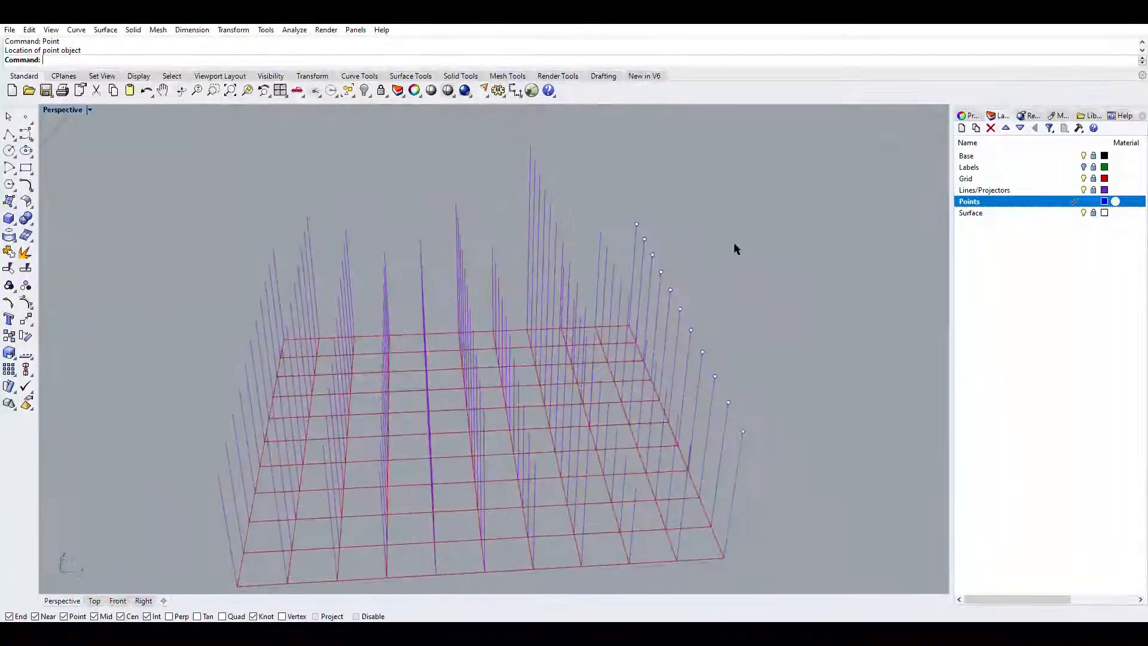
{"action": "right_click", "coordinate": [743, 424]}
{"action": "left_click", "coordinate": [742, 425]}
{"action": "left_click_drag", "start_coordinate": [606, 189], "coordinate": [605, 188]}
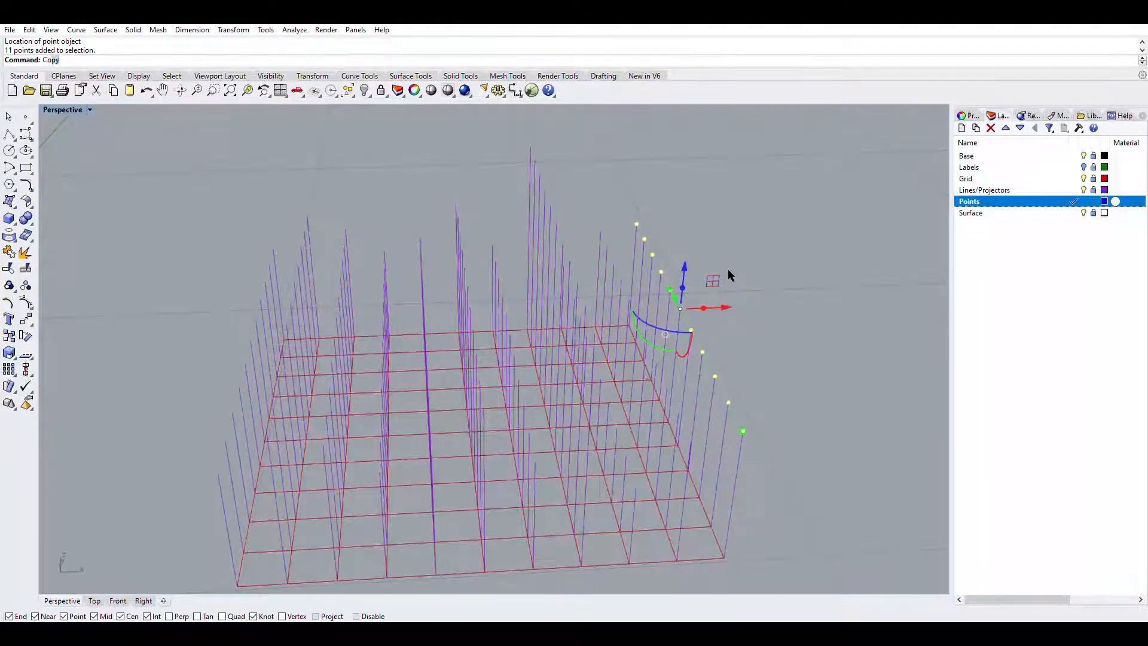
{"action": "key", "text": "Return"}
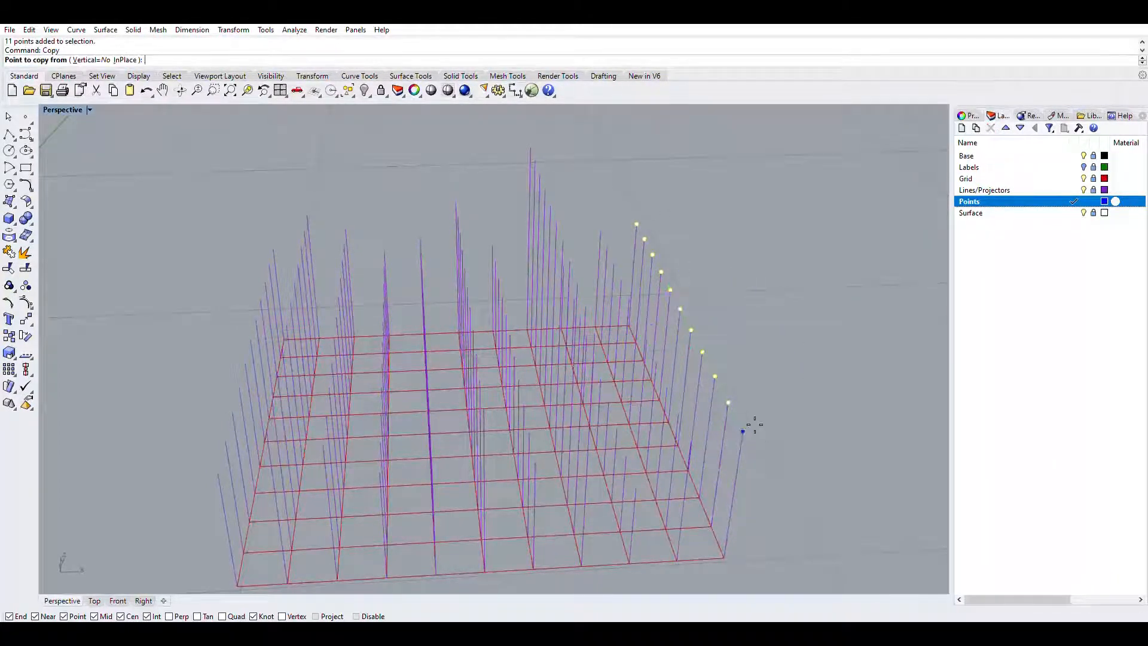
{"action": "left_click", "coordinate": [743, 430]}
{"action": "right_click_drag", "start_coordinate": [743, 430], "coordinate": [622, 372]}
{"action": "left_click", "coordinate": [710, 323]}
{"action": "left_click", "coordinate": [632, 376]}
{"action": "right_click_drag", "start_coordinate": [598, 236], "coordinate": [526, 319]}
{"action": "left_click", "coordinate": [619, 249]}
{"action": "left_click", "coordinate": [531, 325]}
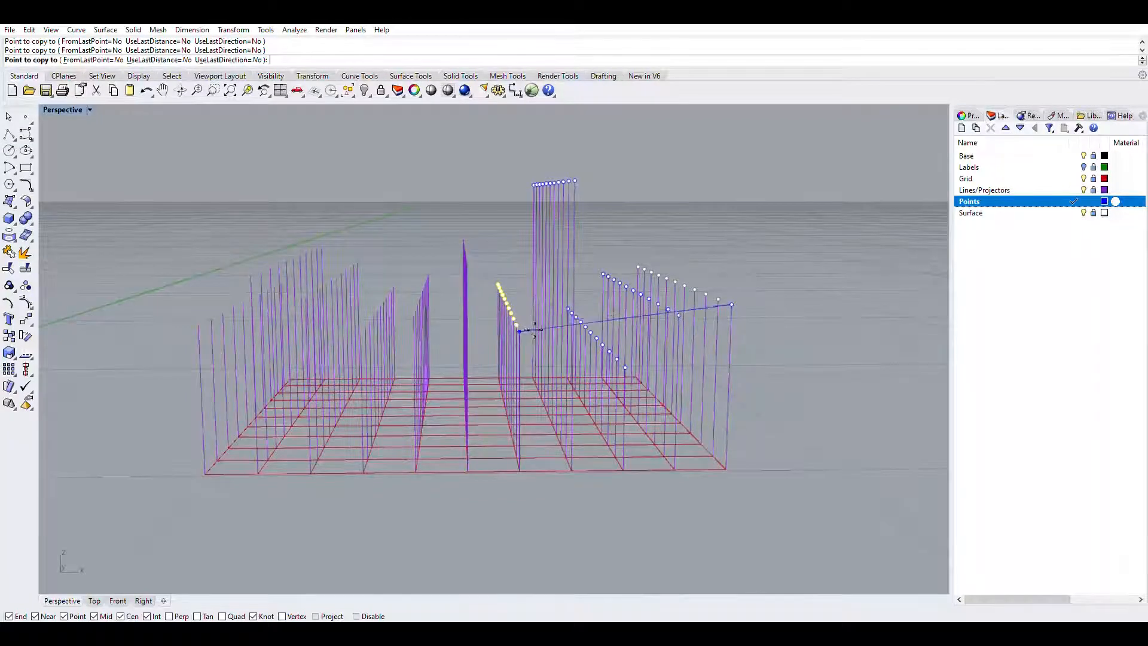
{"action": "right_click_drag", "start_coordinate": [482, 255], "coordinate": [506, 268]}
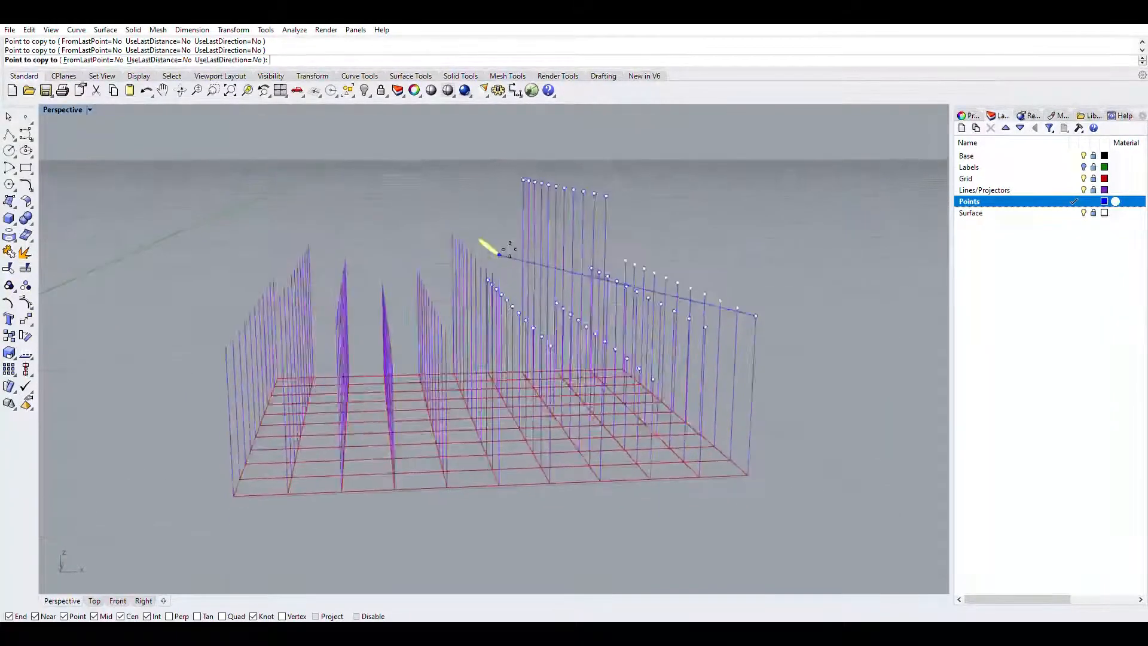
{"action": "left_click", "coordinate": [511, 255]}
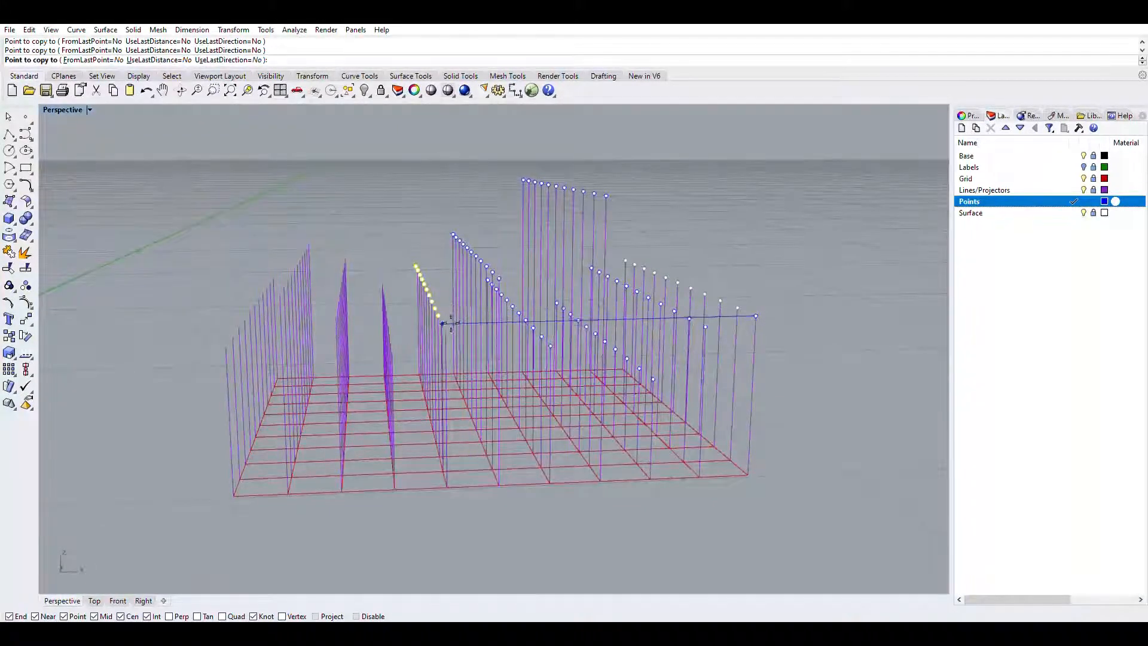
{"action": "right_click_drag", "start_coordinate": [415, 327], "coordinate": [370, 296]}
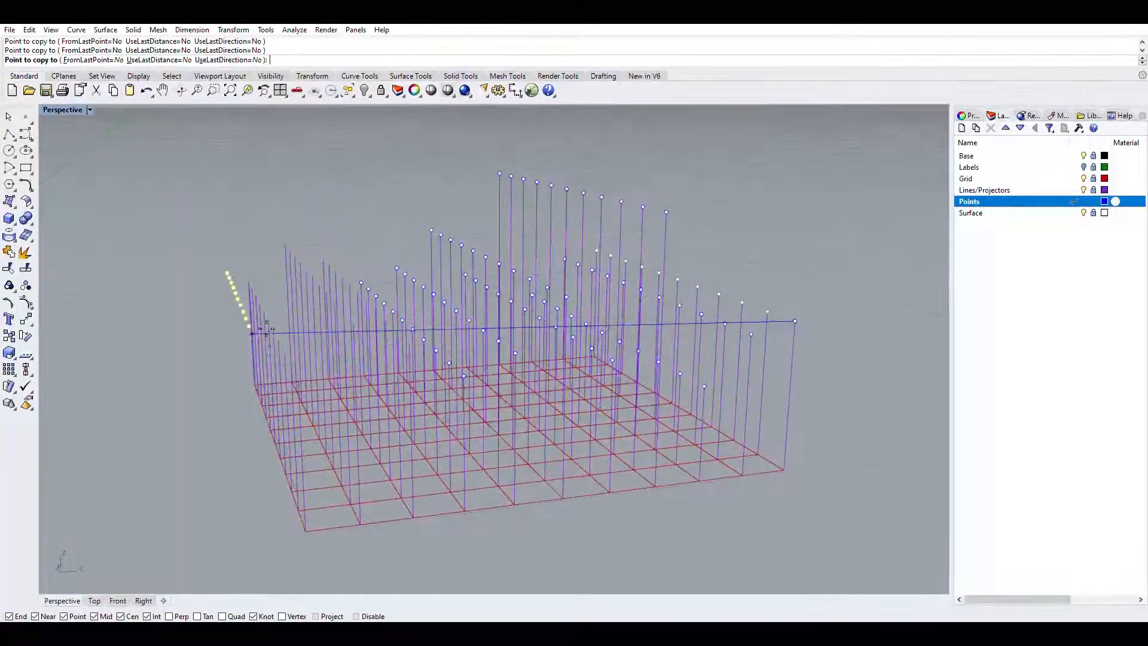
{"action": "right_click_drag", "start_coordinate": [304, 359], "coordinate": [302, 205]}
{"action": "left_click", "coordinate": [292, 213]}
{"action": "key", "text": "Return"}
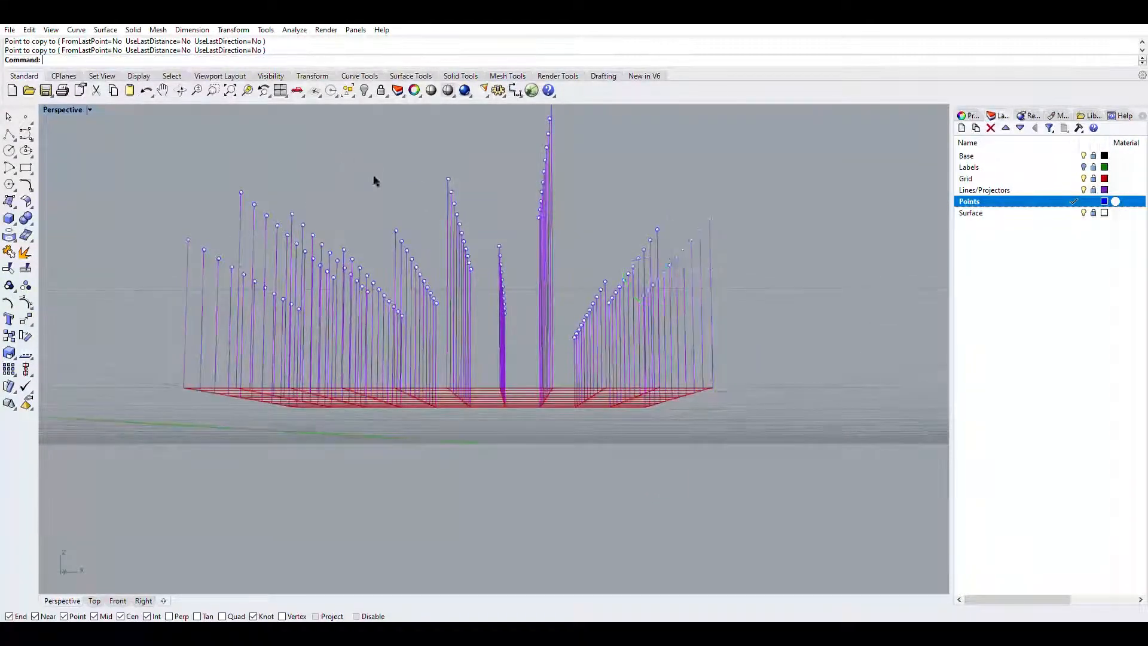
Hide the Lines/Projectors, Grid and Base layers to isolate the points
{"action": "right_click_drag", "start_coordinate": [374, 181], "coordinate": [449, 249]}
{"action": "scroll", "coordinate": [450, 248], "scroll_direction": "down", "scroll_amount": 6}
{"action": "right_click_drag", "start_coordinate": [497, 210], "coordinate": [499, 252]}
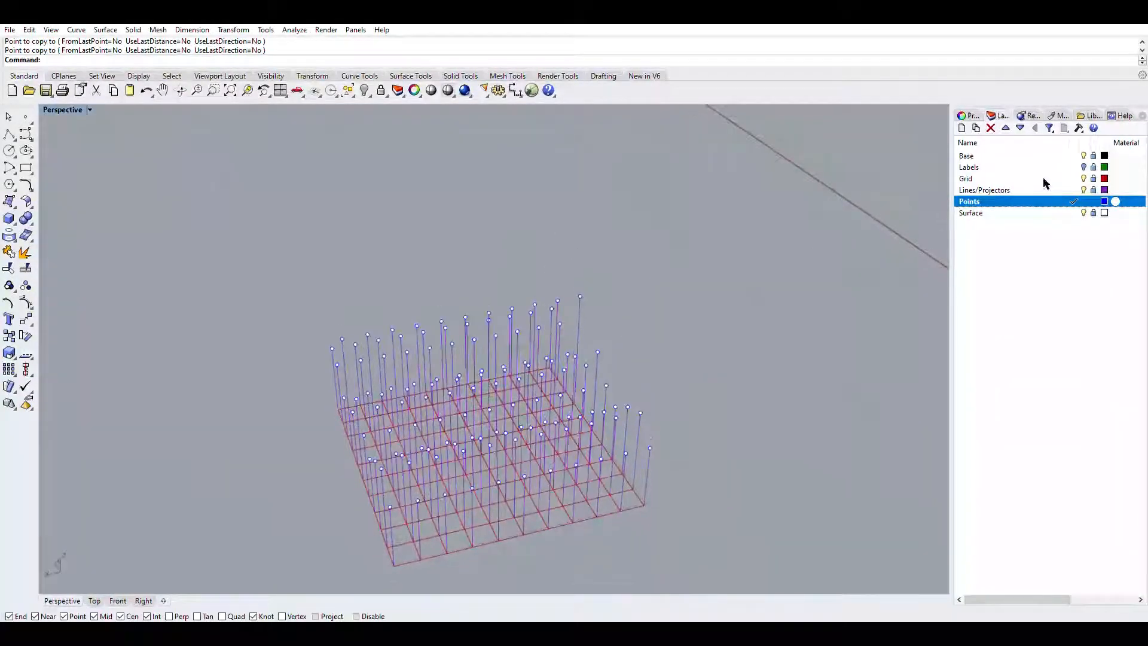
{"action": "left_click", "coordinate": [1083, 190]}
{"action": "left_click", "coordinate": [1083, 178]}
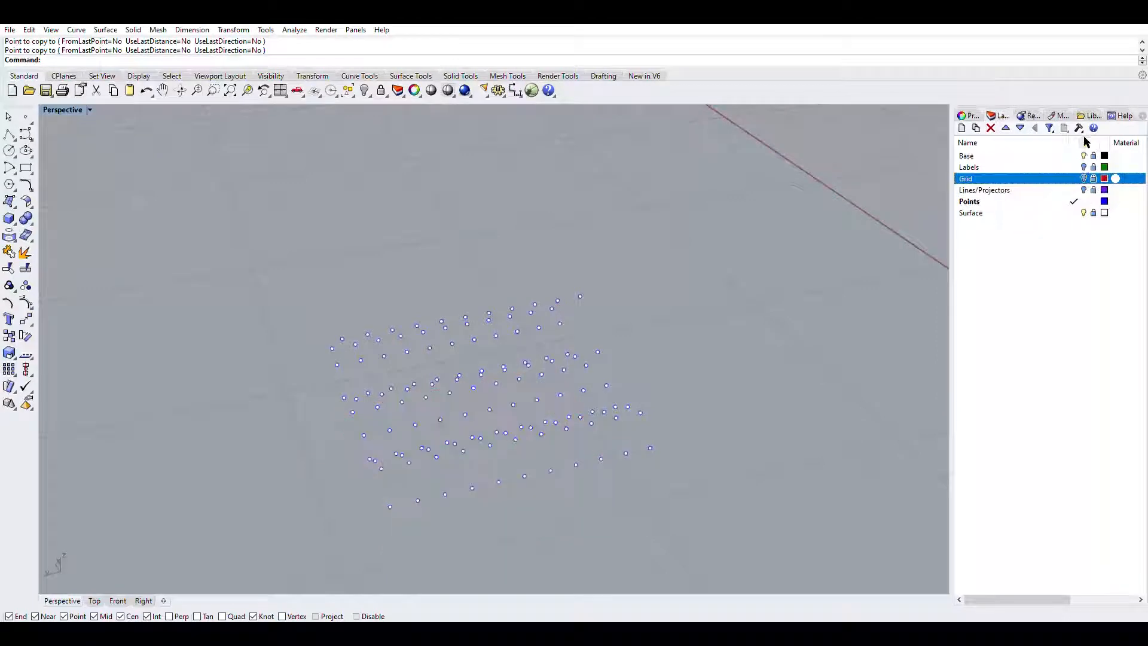
{"action": "left_click", "coordinate": [1083, 155]}
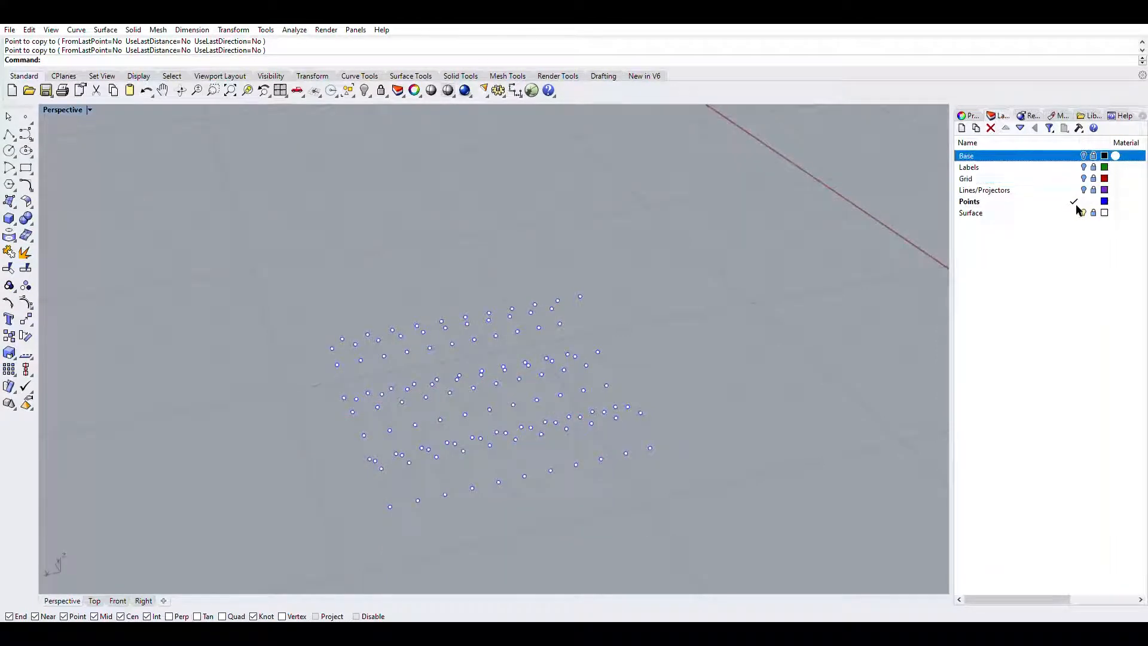
Make the Surface layer current
{"action": "right_click_drag", "start_coordinate": [741, 301], "coordinate": [791, 256]}
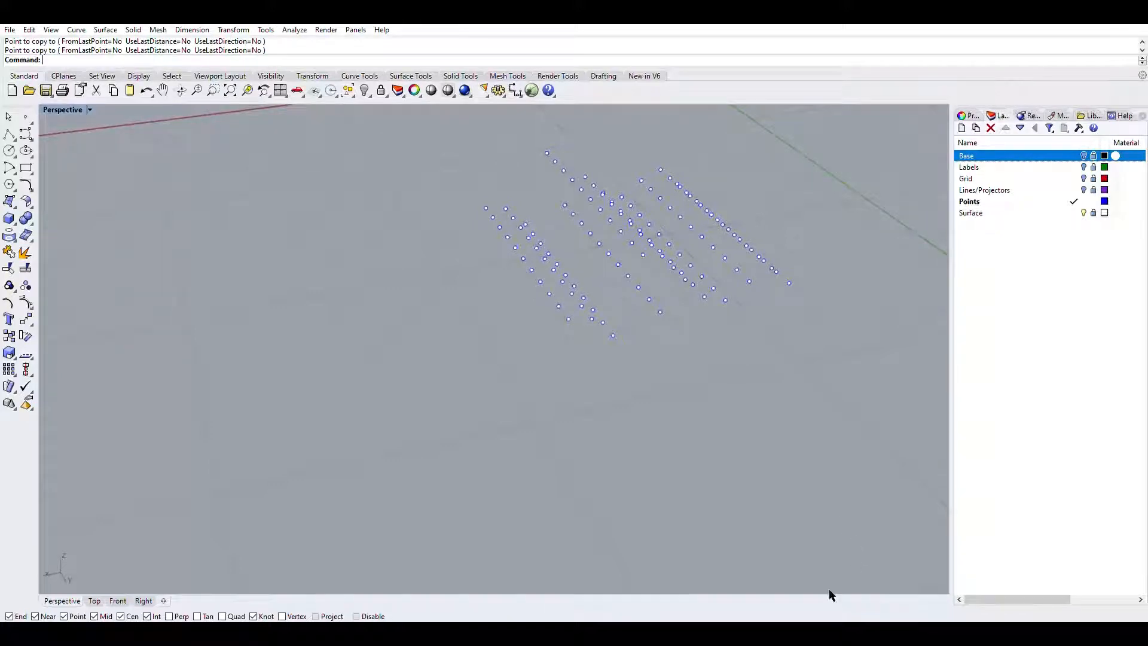
{"action": "right_click_drag", "start_coordinate": [666, 282], "coordinate": [584, 362]}
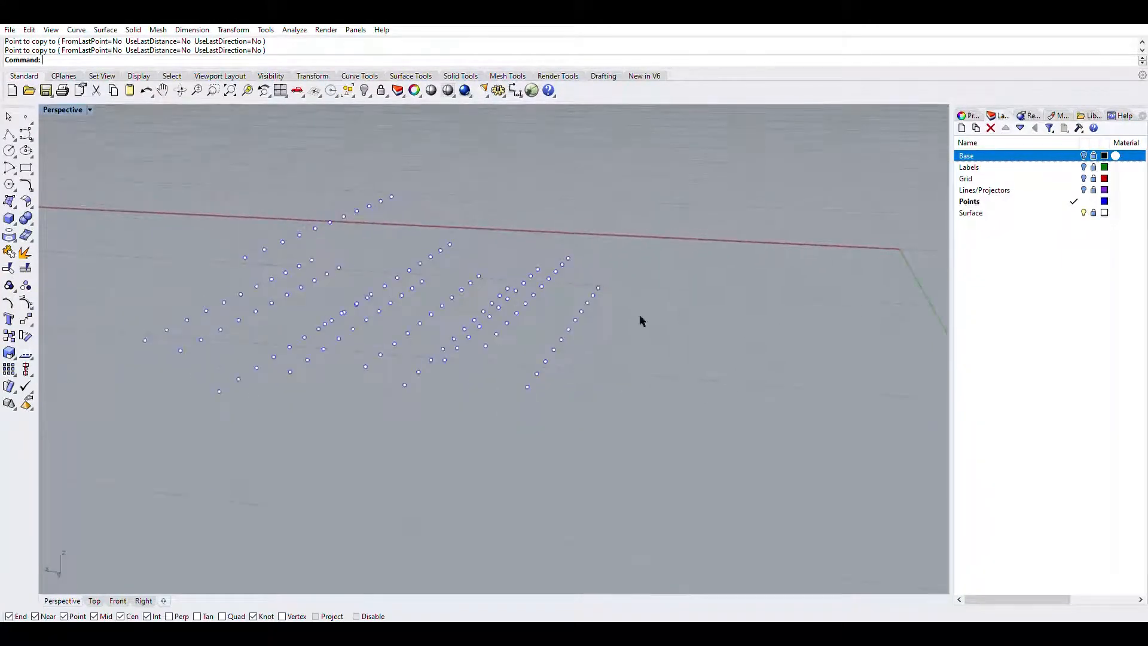
{"action": "double_click", "coordinate": [1019, 213]}
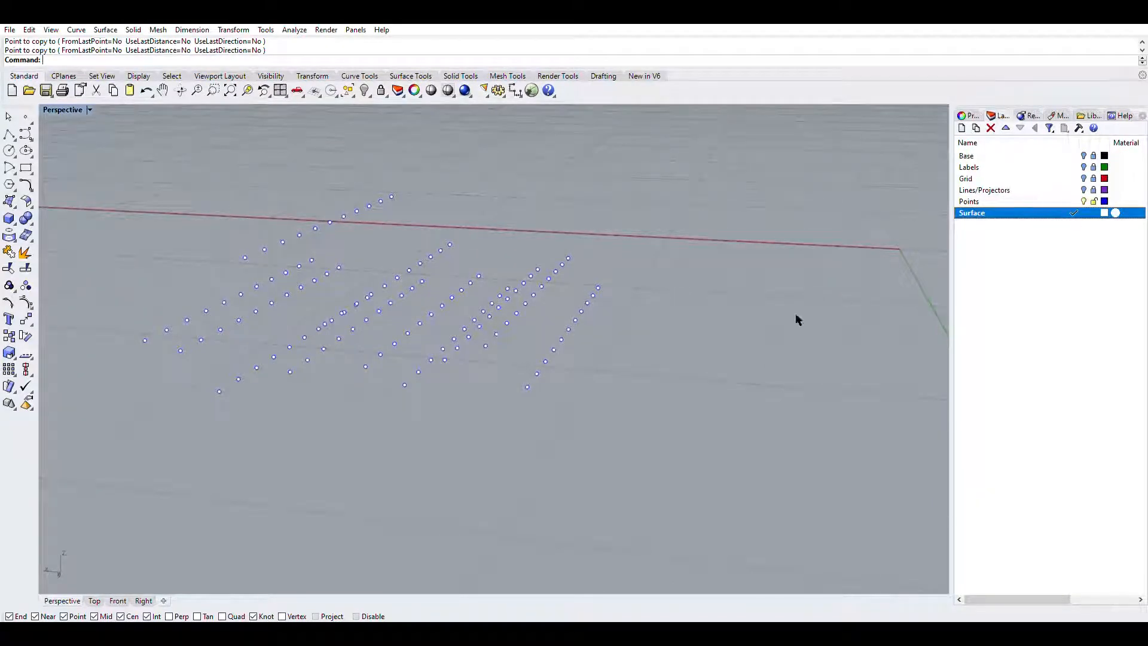
{"action": "right_click_drag", "start_coordinate": [661, 443], "coordinate": [762, 381]}
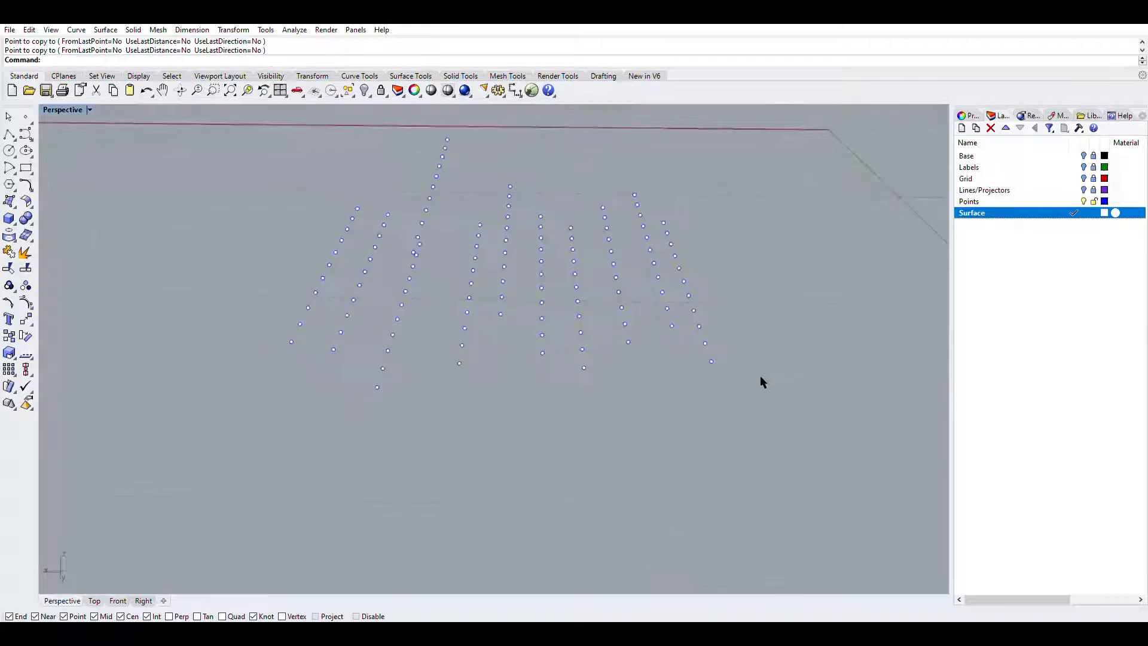
Build a Patch surface from all the point objects on the Surface layer
{"action": "right_click_drag", "start_coordinate": [769, 422], "coordinate": [751, 397]}
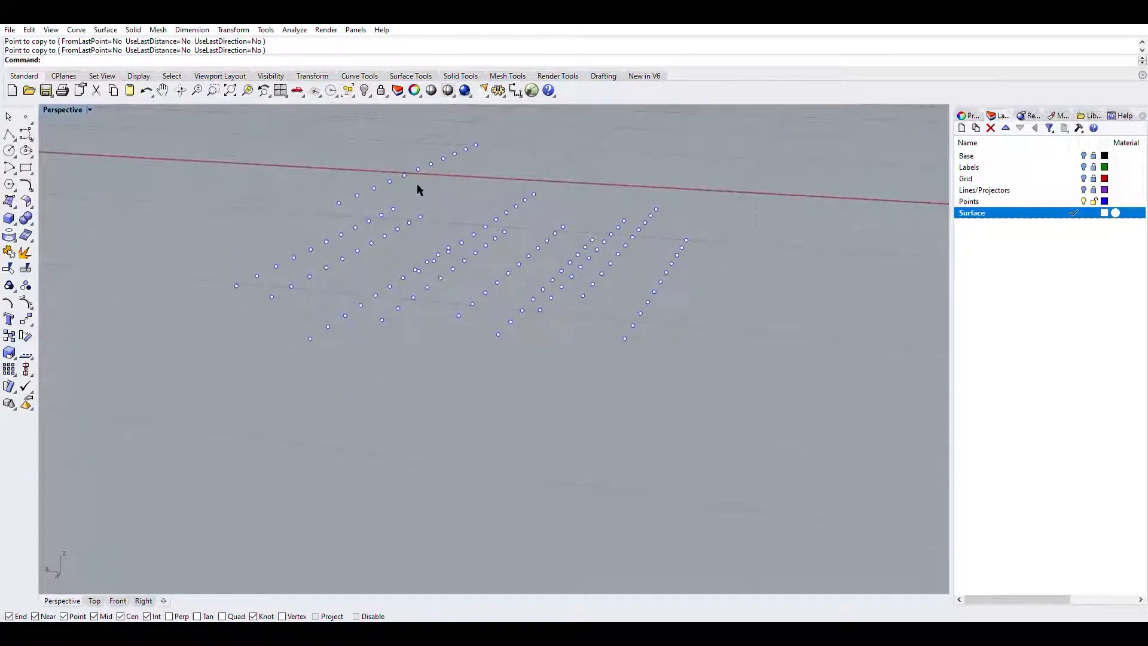
{"action": "key", "text": "ctrl+a"}
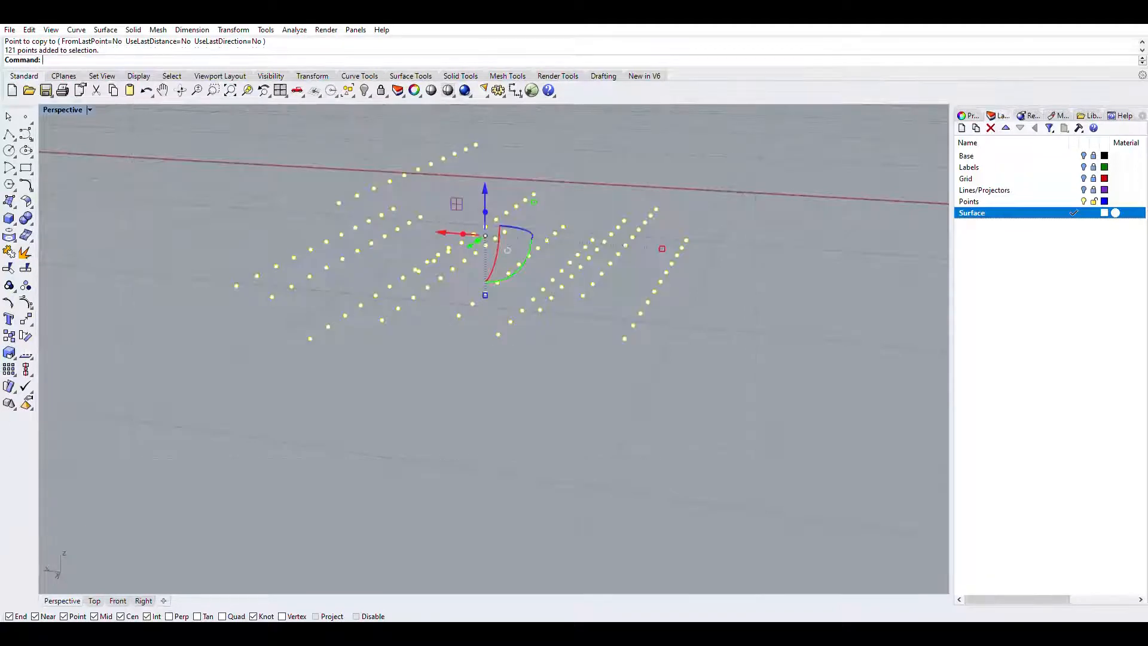
{"action": "type", "text": "Patch"}
{"action": "key", "text": "Return"}
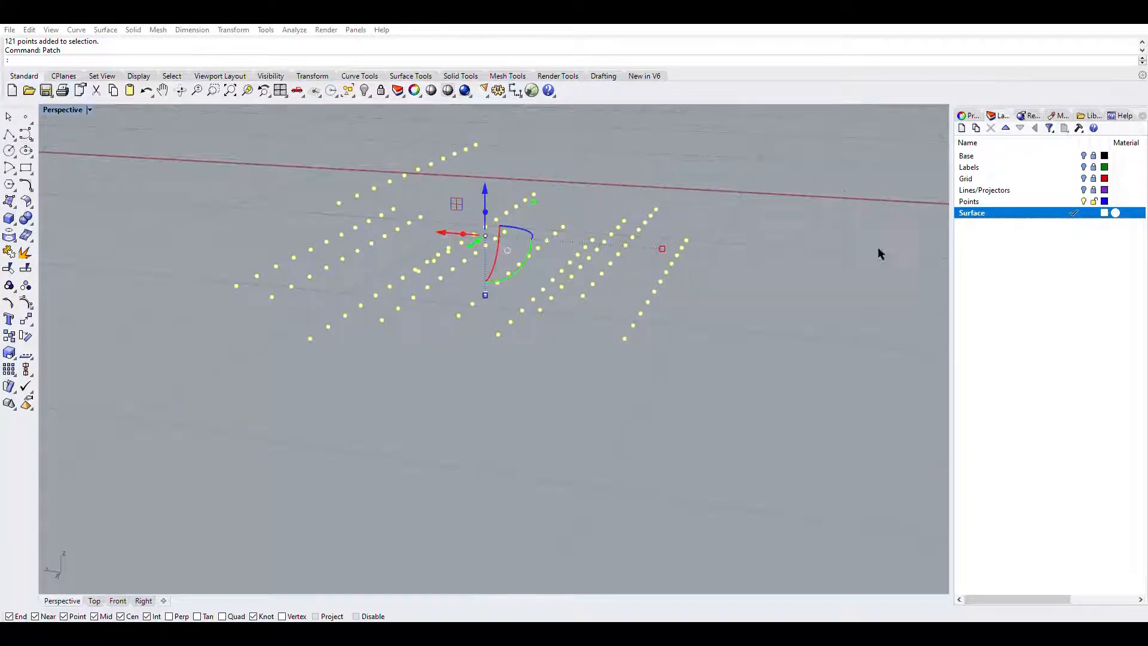
{"action": "key", "text": "Return"}
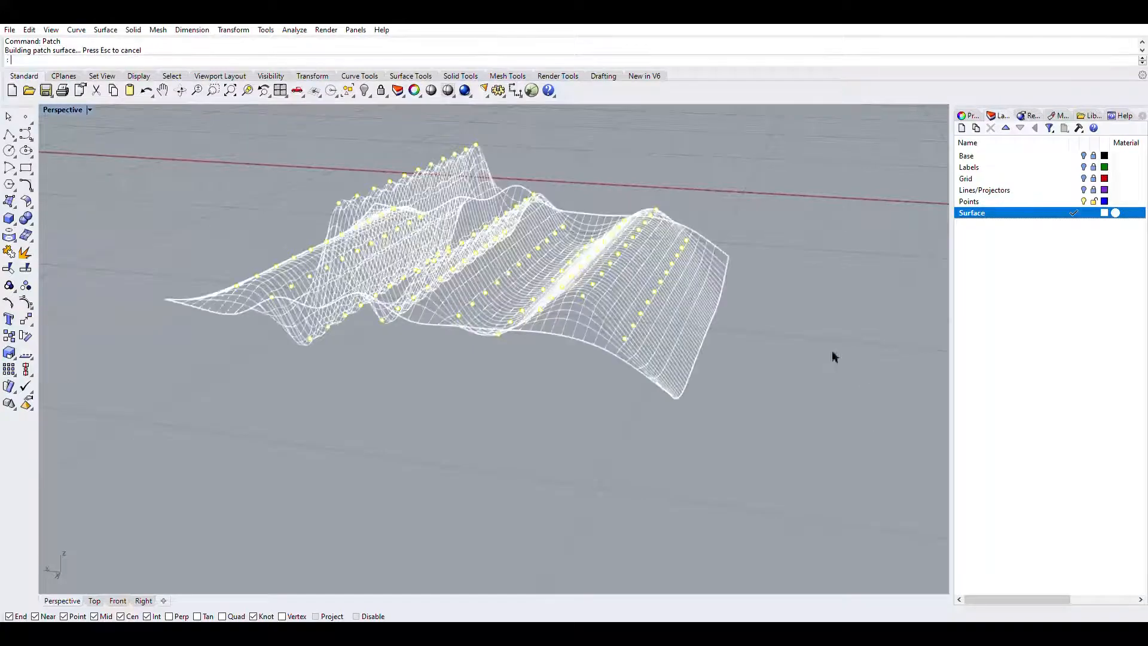
{"action": "right_click_drag", "start_coordinate": [449, 414], "coordinate": [394, 430]}
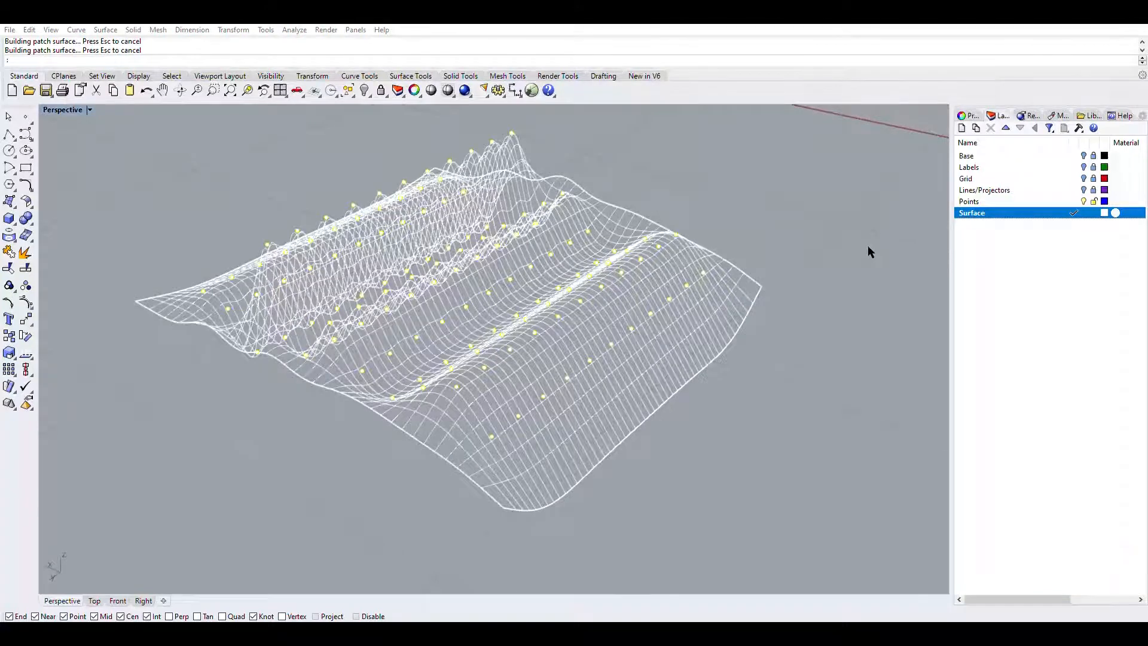
{"action": "right_click_drag", "start_coordinate": [611, 463], "coordinate": [705, 427]}
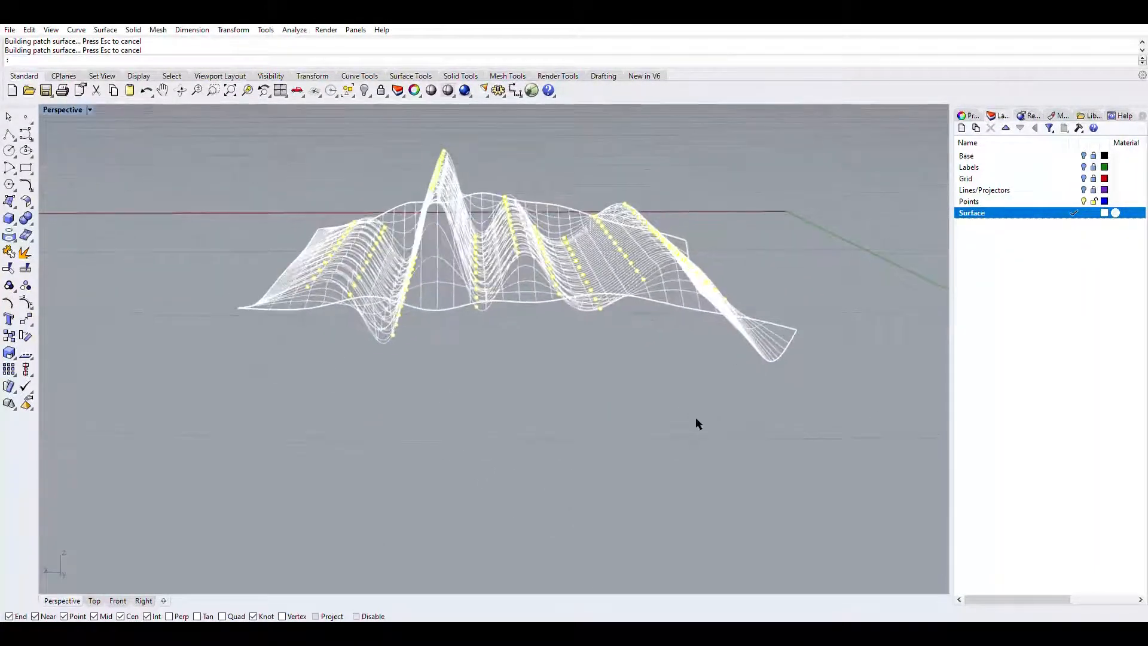
{"action": "scroll", "coordinate": [518, 253], "scroll_direction": "up", "scroll_amount": 5}
{"action": "right_click_drag", "start_coordinate": [548, 274], "coordinate": [543, 215]}
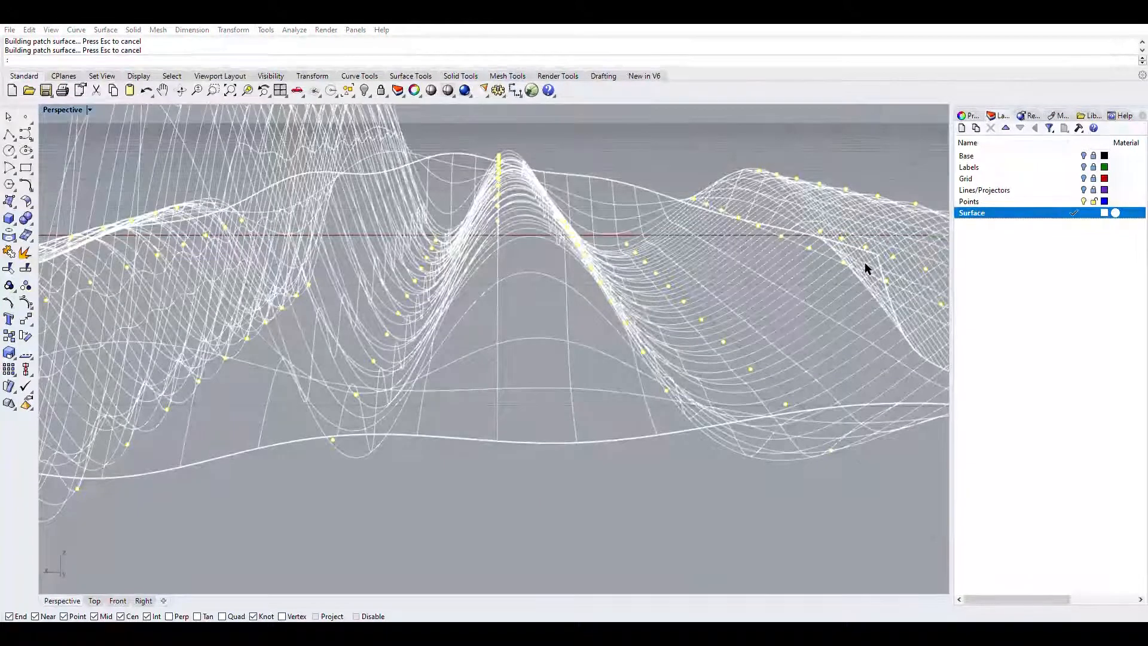
{"action": "mouse_move", "coordinate": [868, 414]}
{"action": "right_mouse_down"}
{"action": "mouse_move", "coordinate": [547, 499]}
{"action": "mouse_move", "coordinate": [502, 490]}
{"action": "mouse_move", "coordinate": [558, 273]}
{"action": "mouse_move", "coordinate": [538, 438]}
{"action": "mouse_move", "coordinate": [458, 400]}
{"action": "right_mouse_up"}
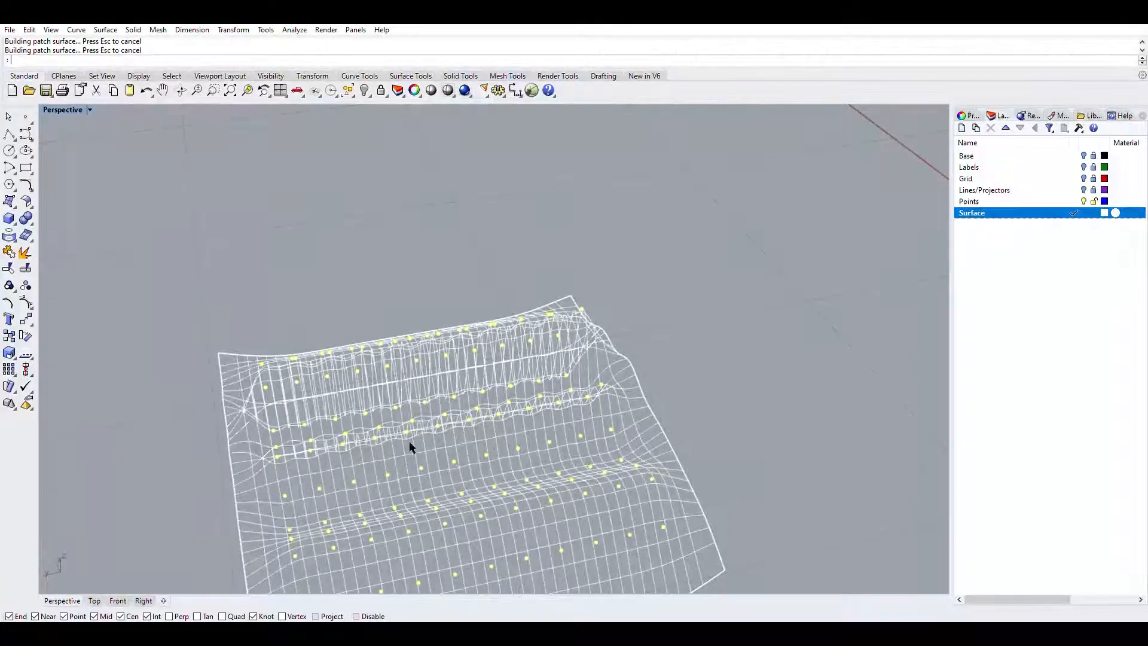
{"action": "right_click_drag", "start_coordinate": [533, 295], "coordinate": [546, 237]}
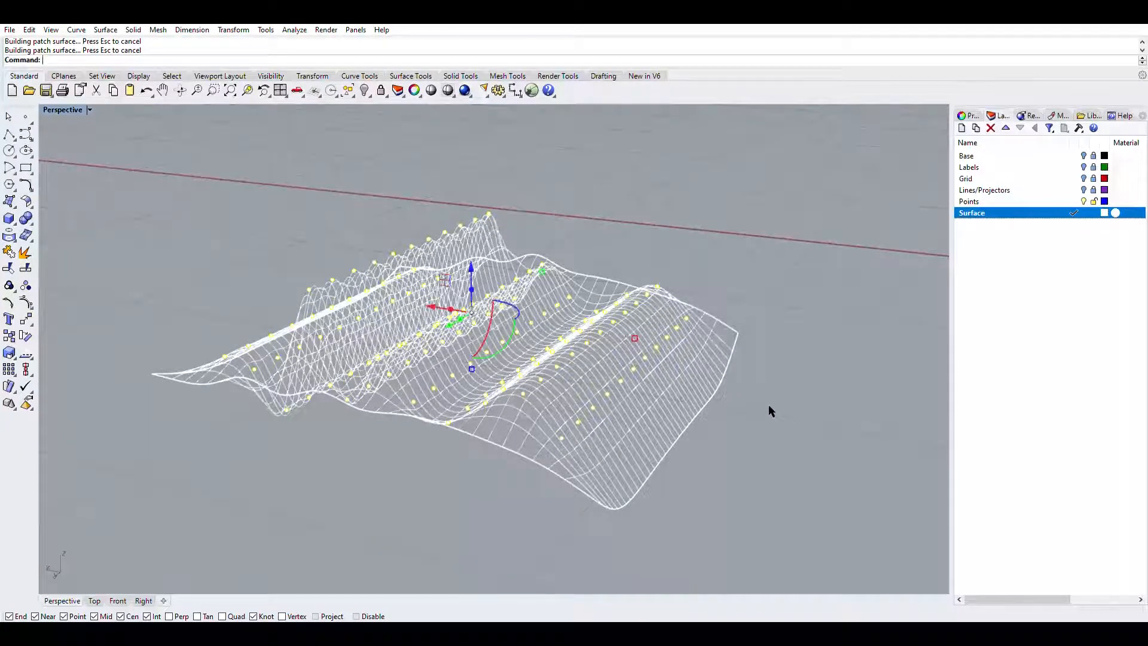
Set the Surface layer's colour to blue
{"action": "left_click", "coordinate": [1093, 231]}
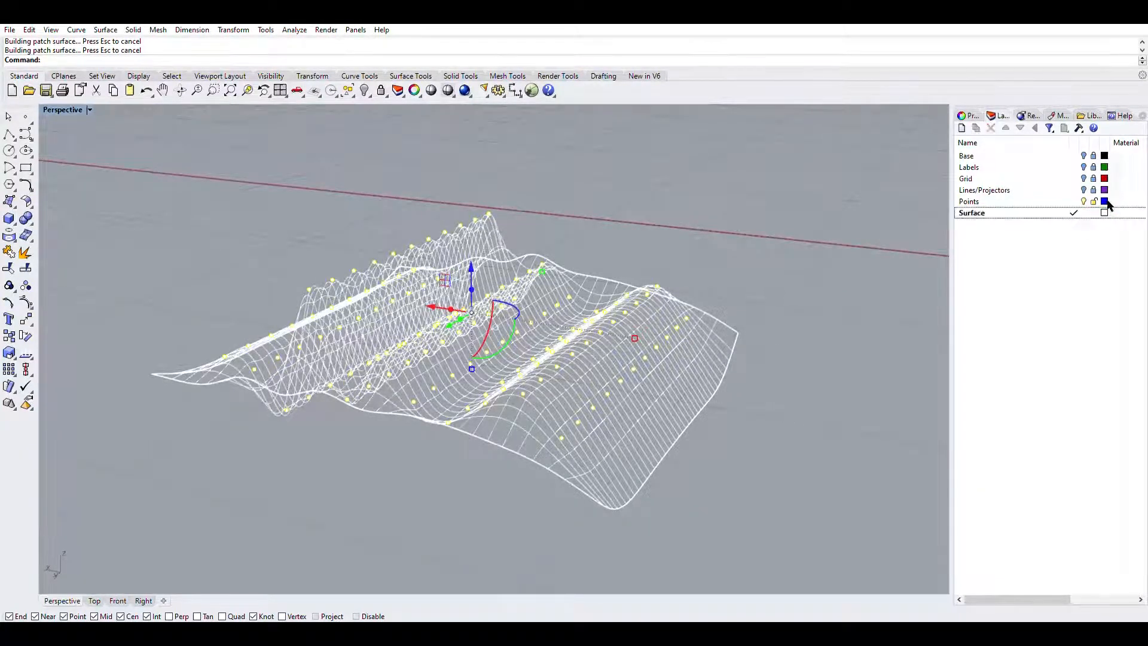
{"action": "left_click", "coordinate": [1104, 212]}
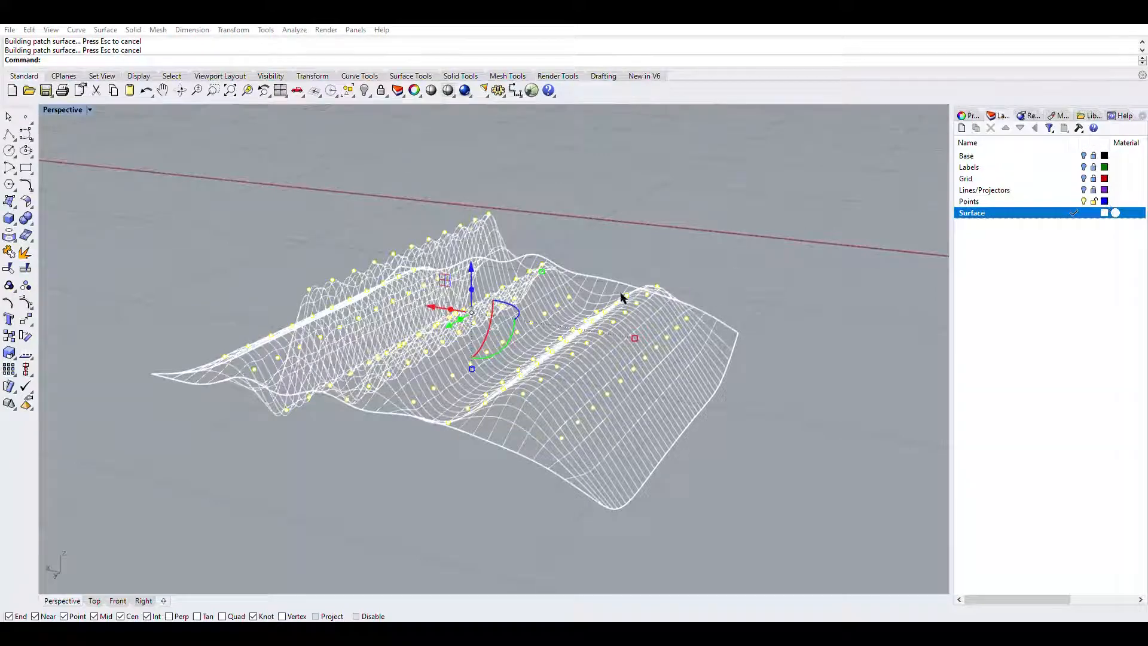
{"action": "left_click", "coordinate": [614, 438]}
{"action": "left_click", "coordinate": [740, 248]}
{"action": "right_click_drag", "start_coordinate": [741, 248], "coordinate": [730, 289]}
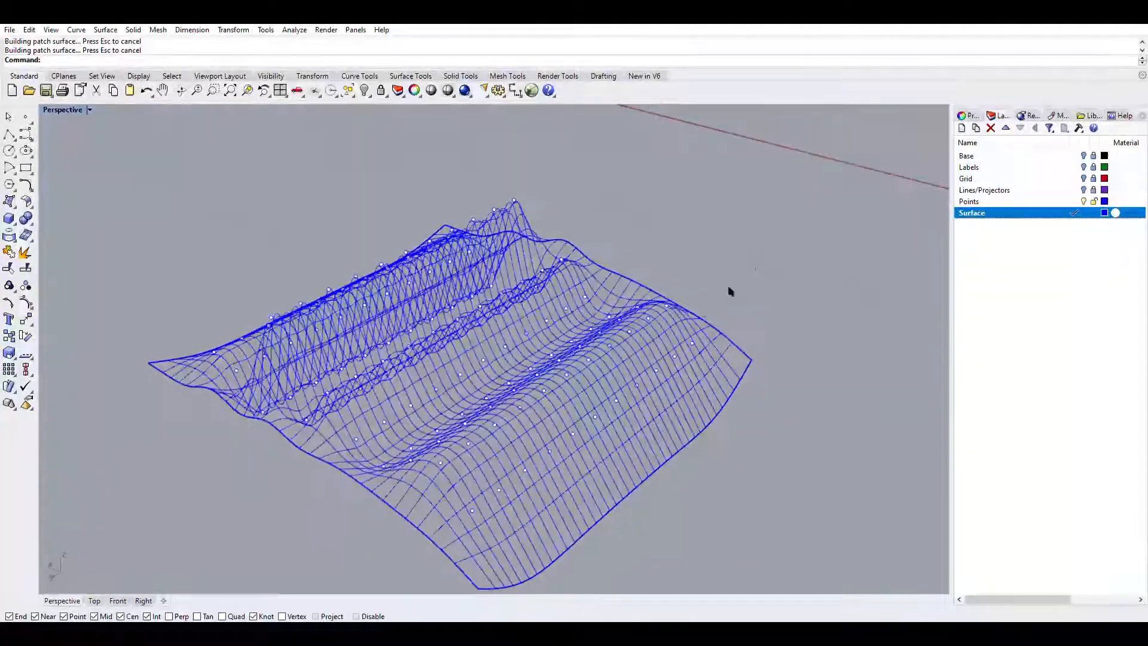
Delete the patch surface, keeping the point objects
{"action": "left_click", "coordinate": [693, 323]}
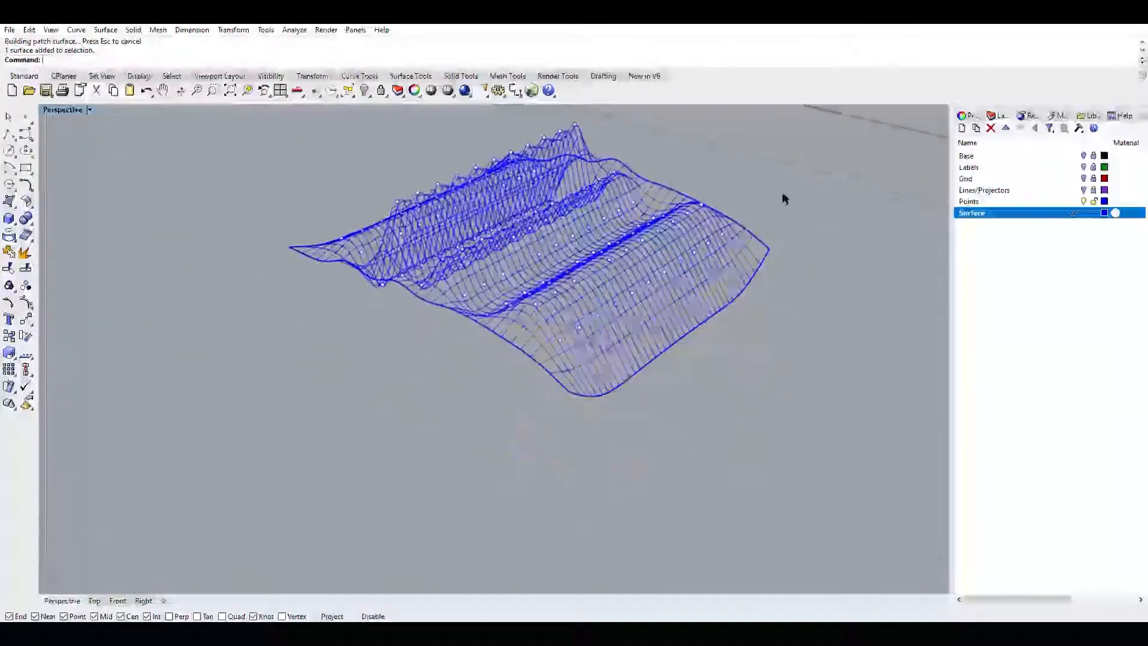
{"action": "left_click", "coordinate": [748, 235]}
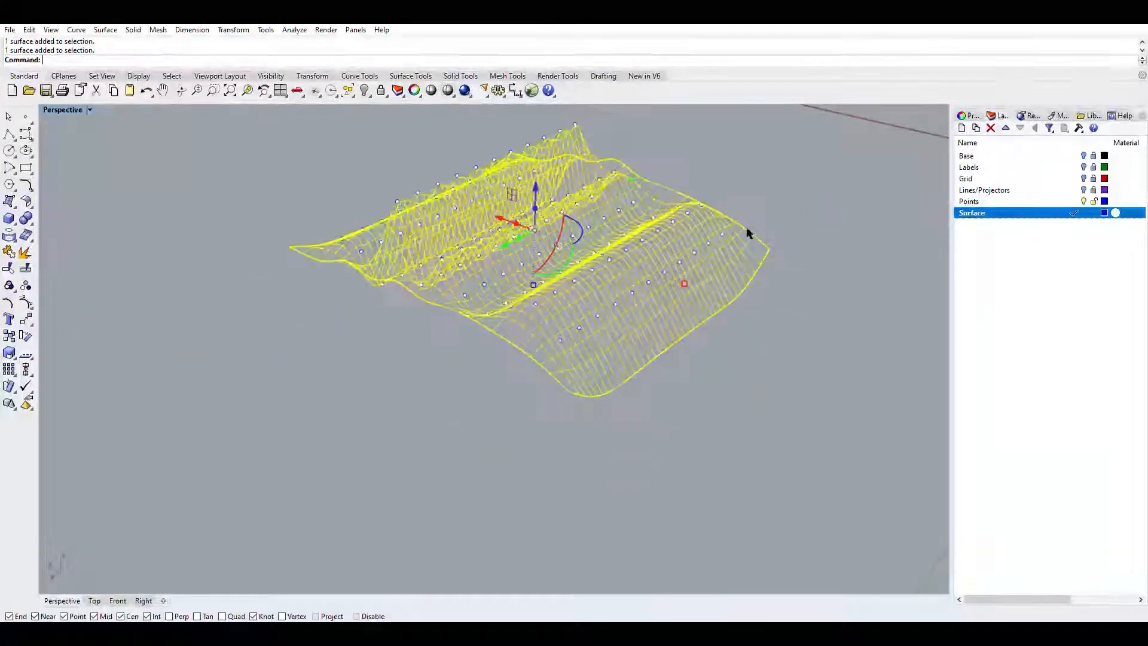
{"action": "type", "text": "Maek"}
{"action": "key", "text": "Return"}
{"action": "key", "text": "Delete"}
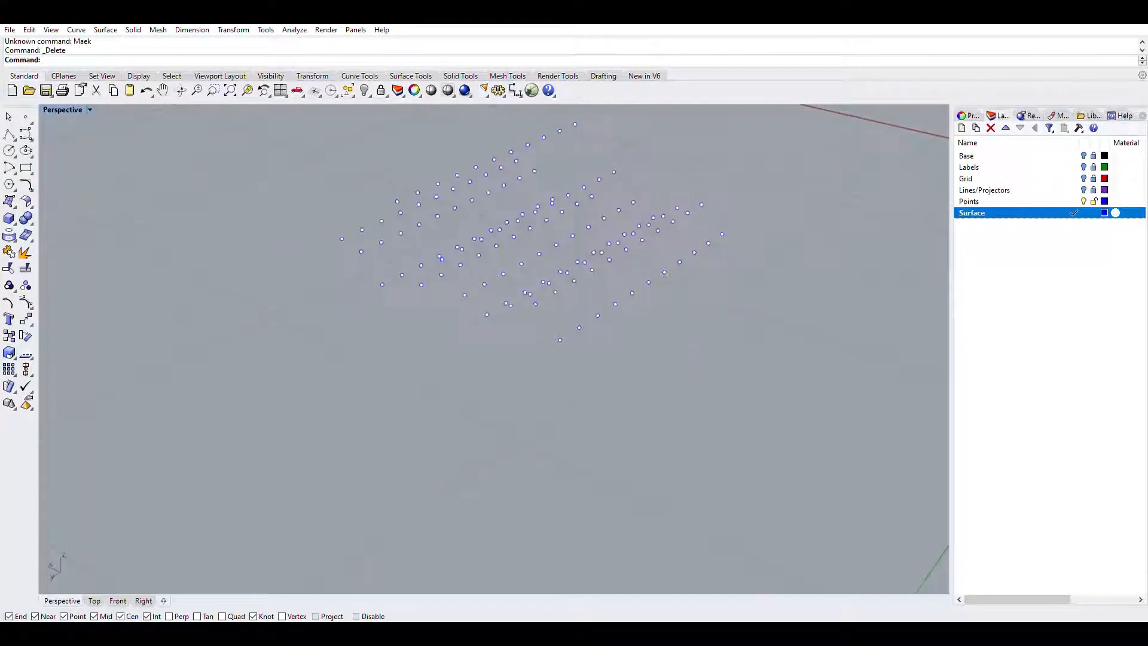
Build a new Patch surface from all the point objects and inspect how it follows them
{"action": "scroll", "coordinate": [711, 360], "scroll_direction": "down", "scroll_amount": 4}
{"action": "right_click_drag", "start_coordinate": [786, 256], "coordinate": [660, 286], "text": "shift"}
{"action": "key", "text": "ctrl+a"}
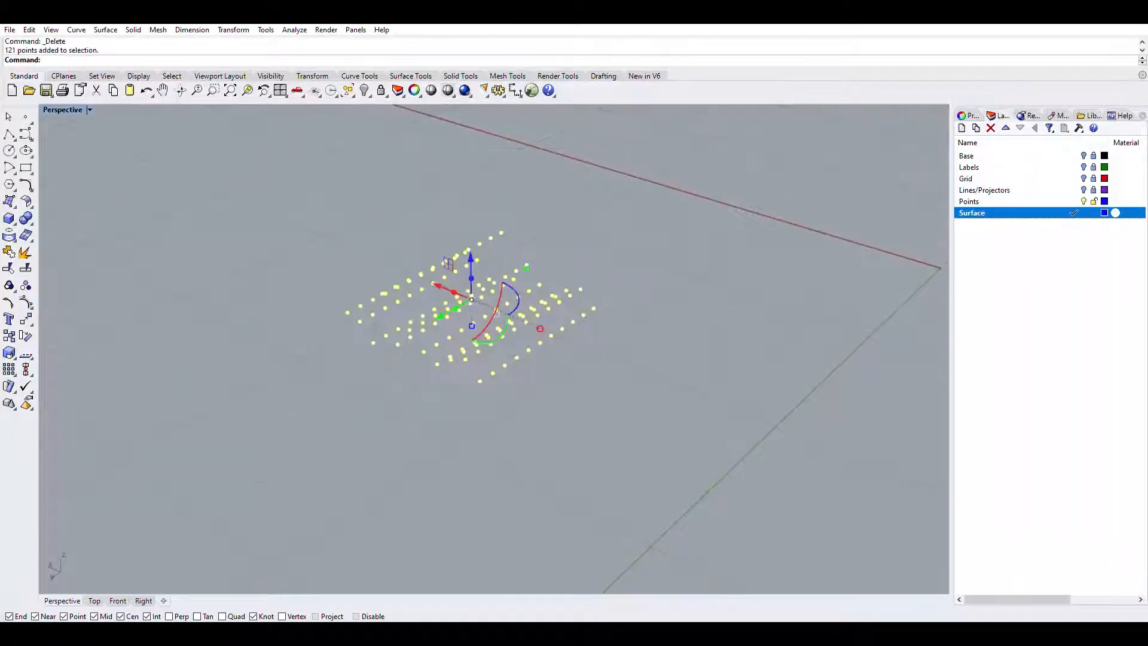
{"action": "type", "text": "rh"}
{"action": "type", "text": "Stur"}
{"action": "key", "text": "BackSpace"}
{"action": "key", "text": "BackSpace"}
{"action": "key", "text": "BackSpace"}
{"action": "key", "text": "BackSpace"}
{"action": "key", "text": "Return"}
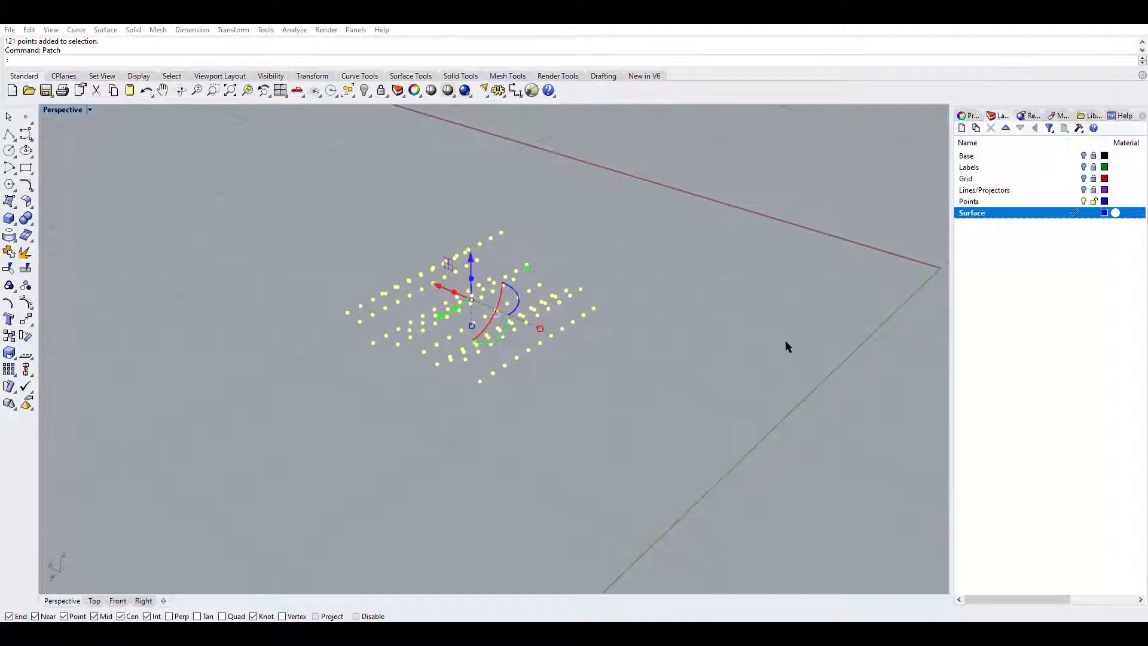
{"action": "left_click", "coordinate": [875, 414]}
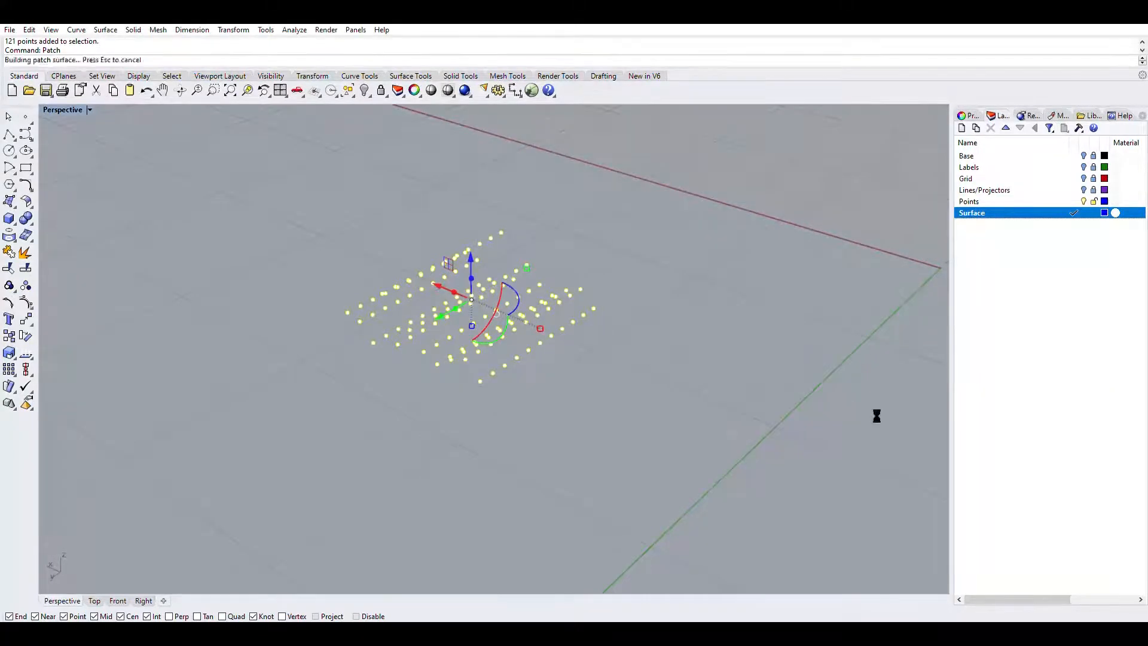
{"action": "scroll", "coordinate": [564, 338], "scroll_direction": "up", "scroll_amount": 6}
{"action": "right_click_drag", "start_coordinate": [573, 412], "coordinate": [558, 389]}
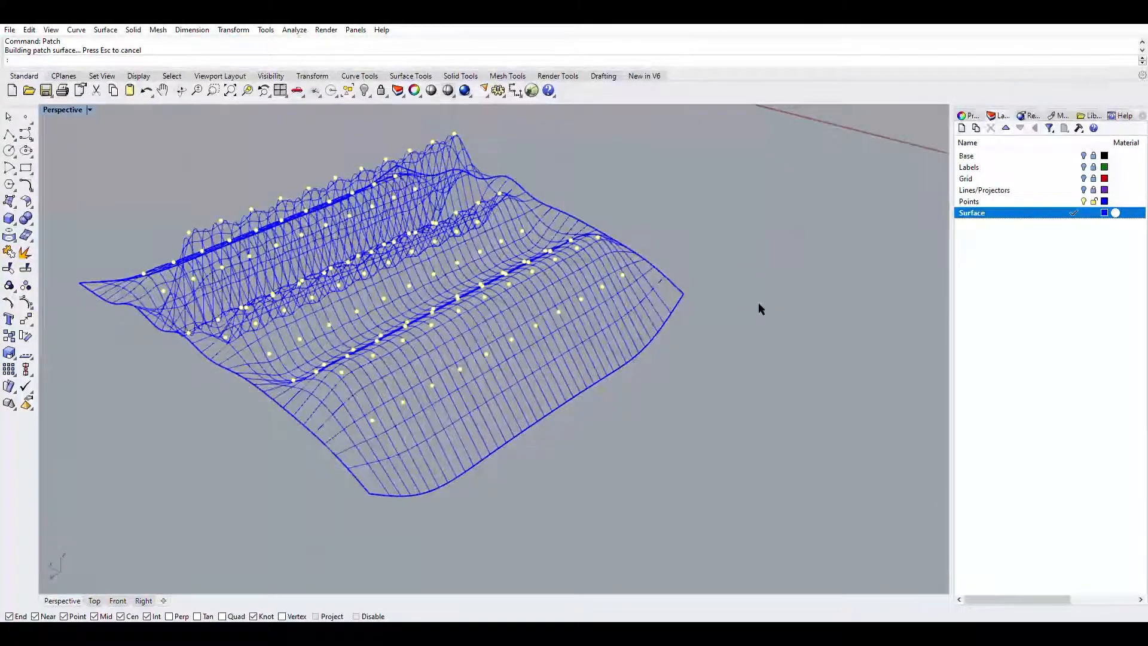
{"action": "right_click_drag", "start_coordinate": [371, 413], "coordinate": [268, 408]}
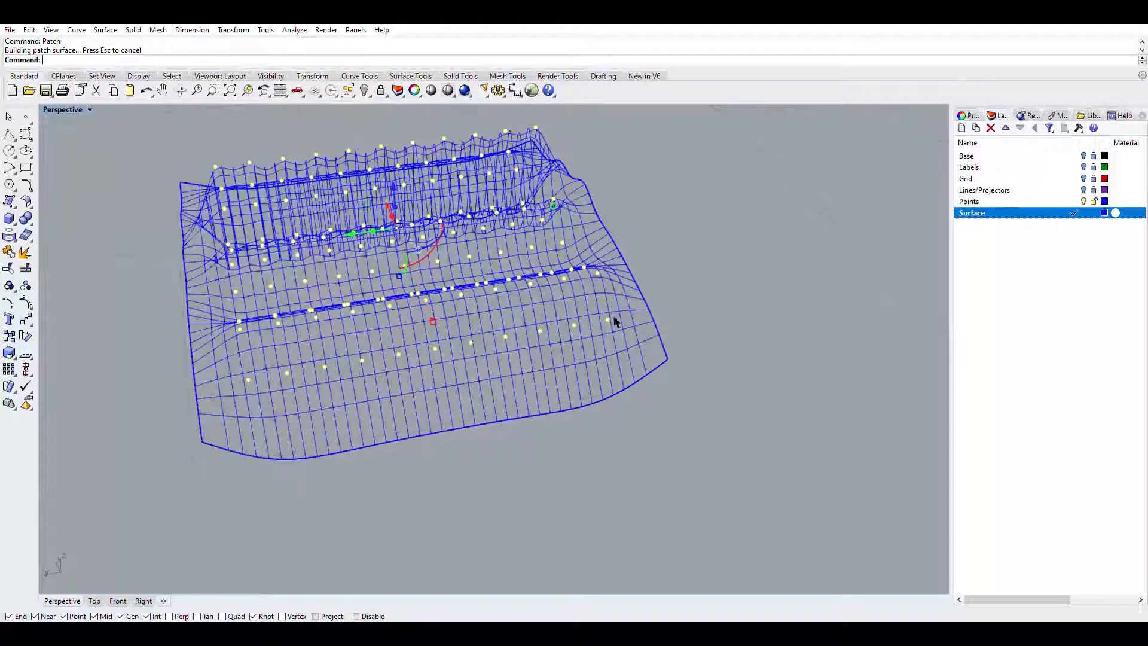
Clear the point selection and switch the Perspective viewport to the Ghosted display mode
{"action": "left_click", "coordinate": [986, 200]}
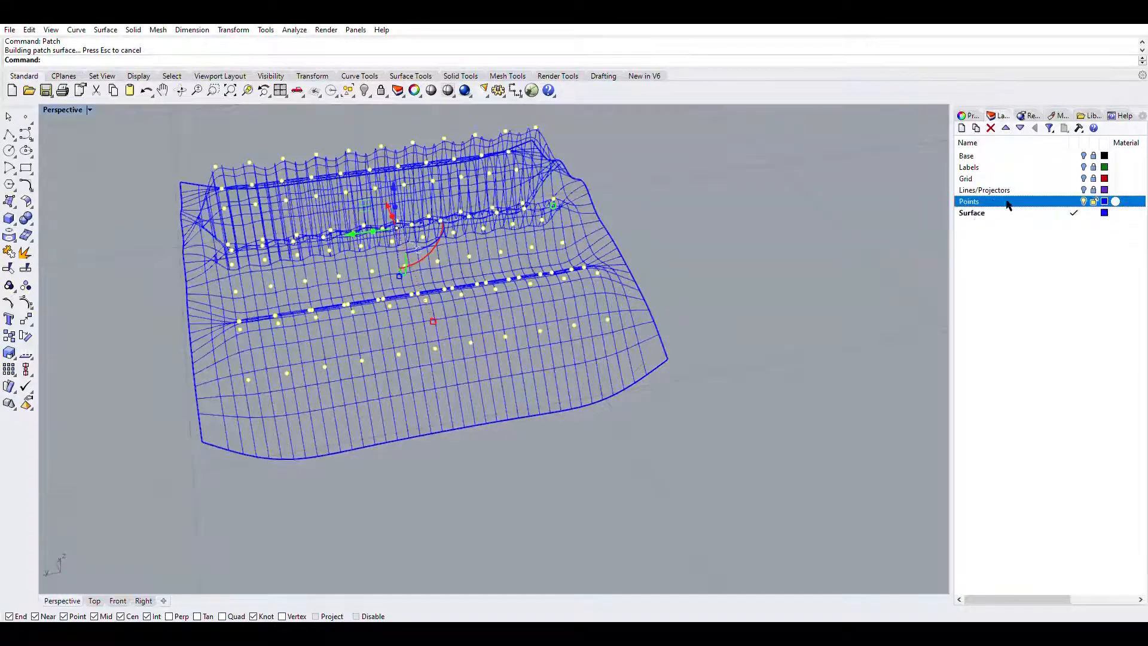
{"action": "key", "text": "Escape"}
{"action": "left_click", "coordinate": [656, 298]}
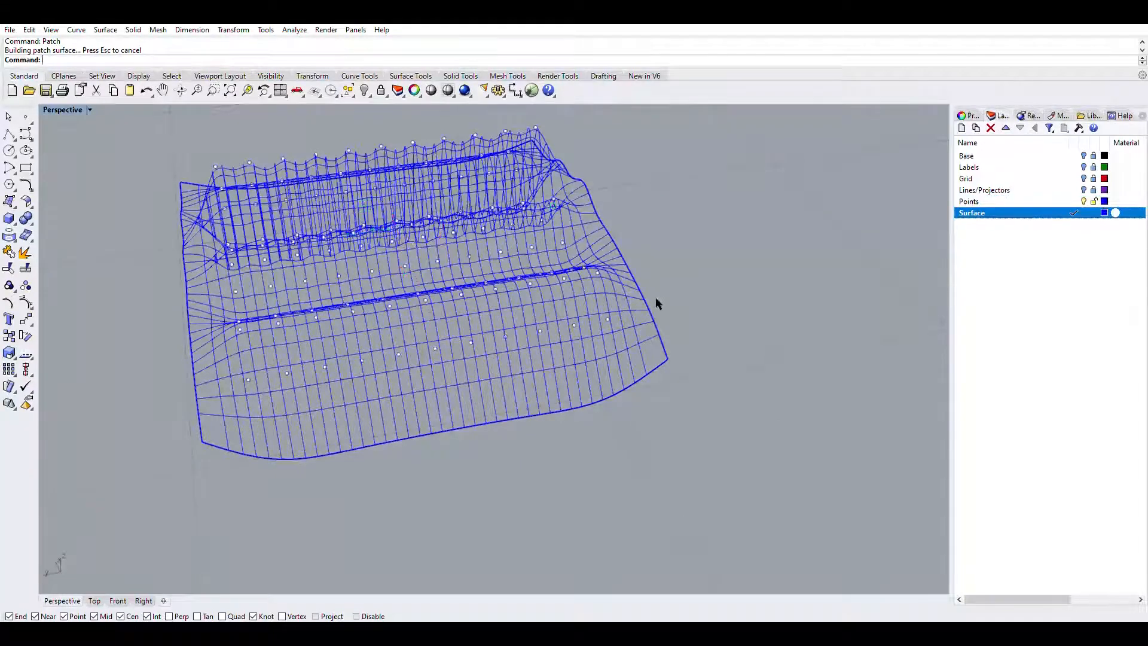
{"action": "left_click", "coordinate": [661, 332]}
{"action": "right_click_drag", "start_coordinate": [774, 252], "coordinate": [715, 232]}
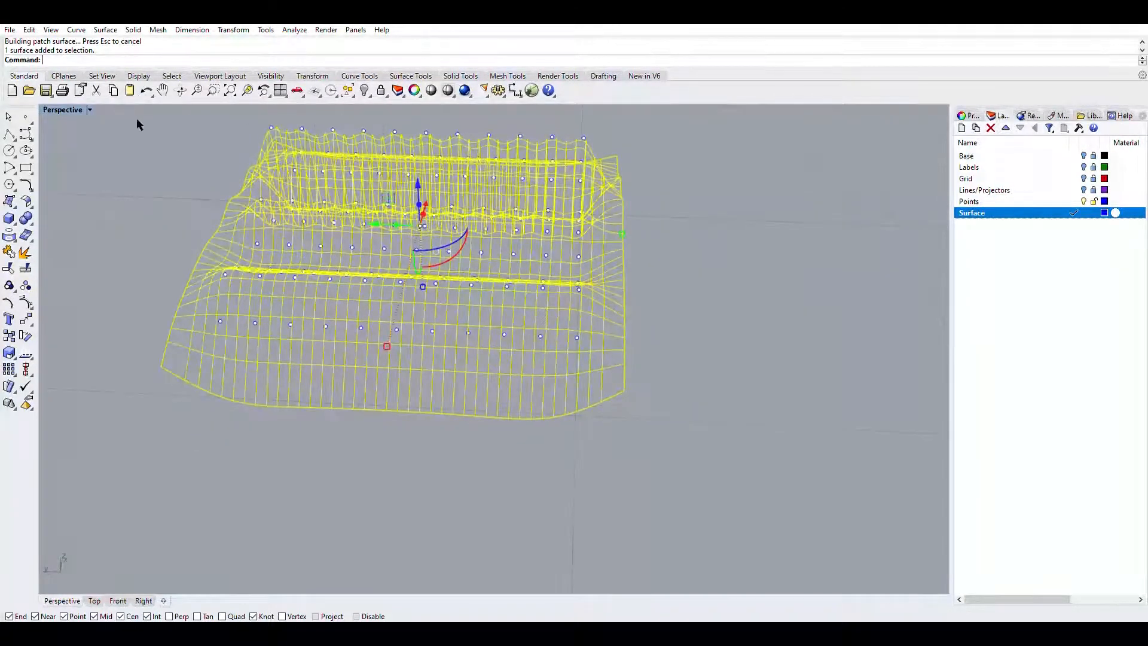
{"action": "left_click", "coordinate": [673, 309]}
{"action": "right_click_drag", "start_coordinate": [687, 310], "coordinate": [896, 263]}
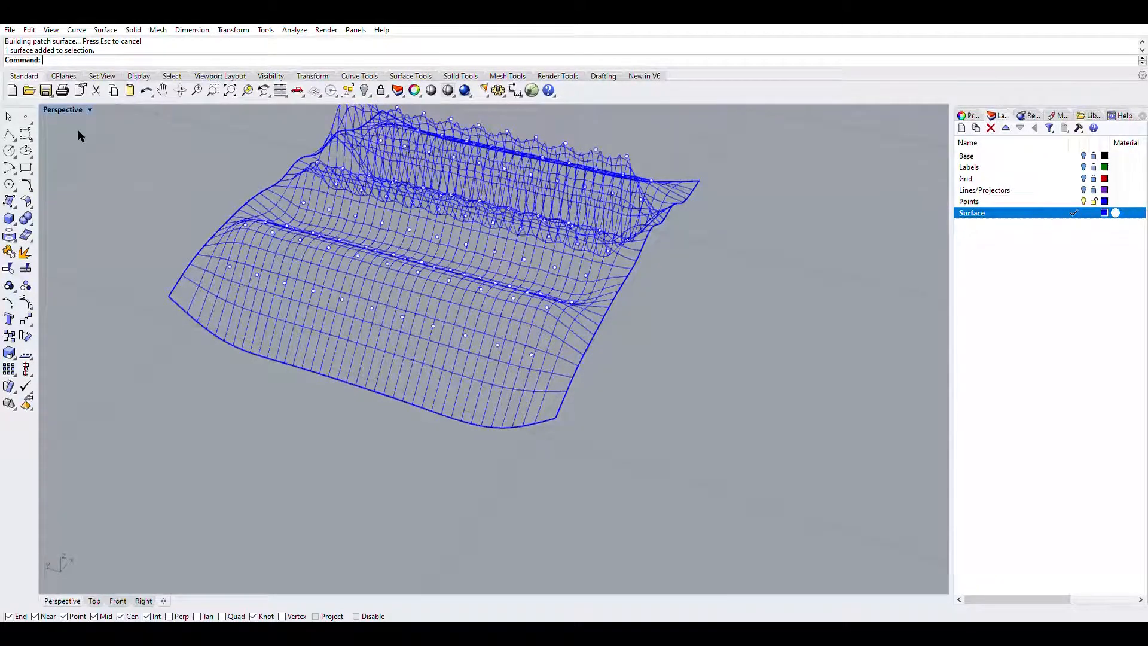
{"action": "left_click", "coordinate": [86, 171]}
{"action": "scroll", "coordinate": [469, 294], "scroll_direction": "up", "scroll_amount": 4}
{"action": "right_click_drag", "start_coordinate": [469, 294], "coordinate": [590, 282]}
{"action": "scroll", "coordinate": [590, 282], "scroll_direction": "up", "scroll_amount": 5}
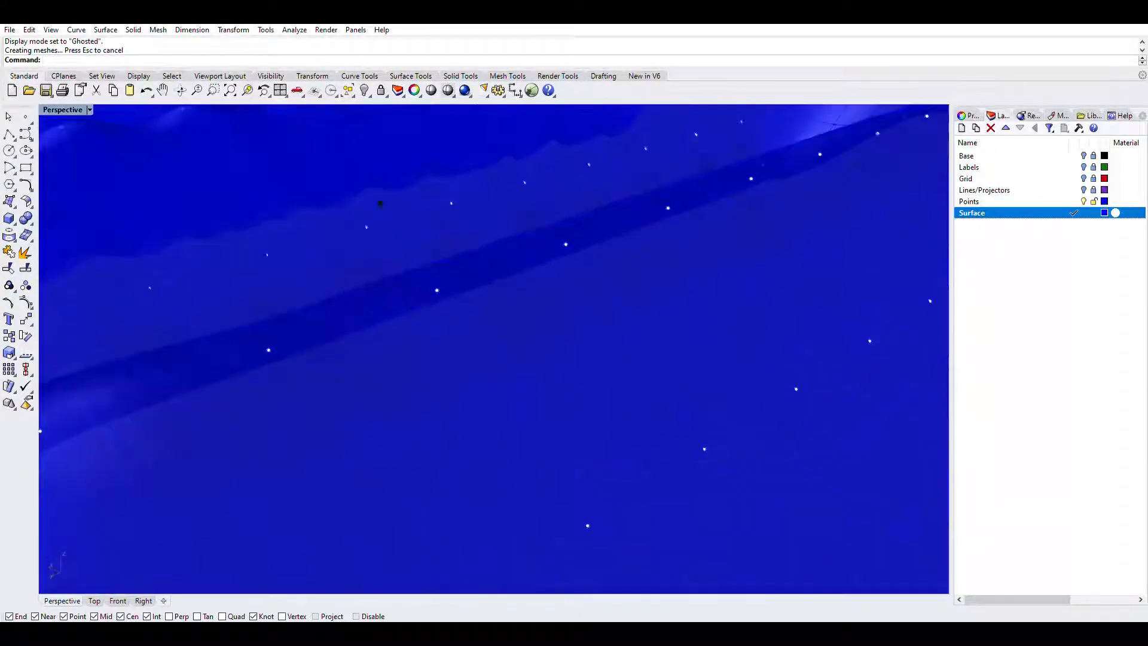
Undo the last Patch surface
{"action": "scroll", "coordinate": [433, 214], "scroll_direction": "down", "scroll_amount": 8}
{"action": "mouse_move", "coordinate": [432, 214]}
{"action": "right_mouse_down"}
{"action": "mouse_move", "coordinate": [454, 322]}
{"action": "mouse_move", "coordinate": [643, 261]}
{"action": "mouse_move", "coordinate": [914, 262]}
{"action": "mouse_move", "coordinate": [709, 364]}
{"action": "mouse_move", "coordinate": [532, 400]}
{"action": "mouse_move", "coordinate": [456, 353]}
{"action": "mouse_move", "coordinate": [502, 318]}
{"action": "right_mouse_up"}
{"action": "mouse_move", "coordinate": [651, 305]}
{"action": "right_mouse_down"}
{"action": "mouse_move", "coordinate": [558, 342]}
{"action": "mouse_move", "coordinate": [520, 392]}
{"action": "right_mouse_up"}
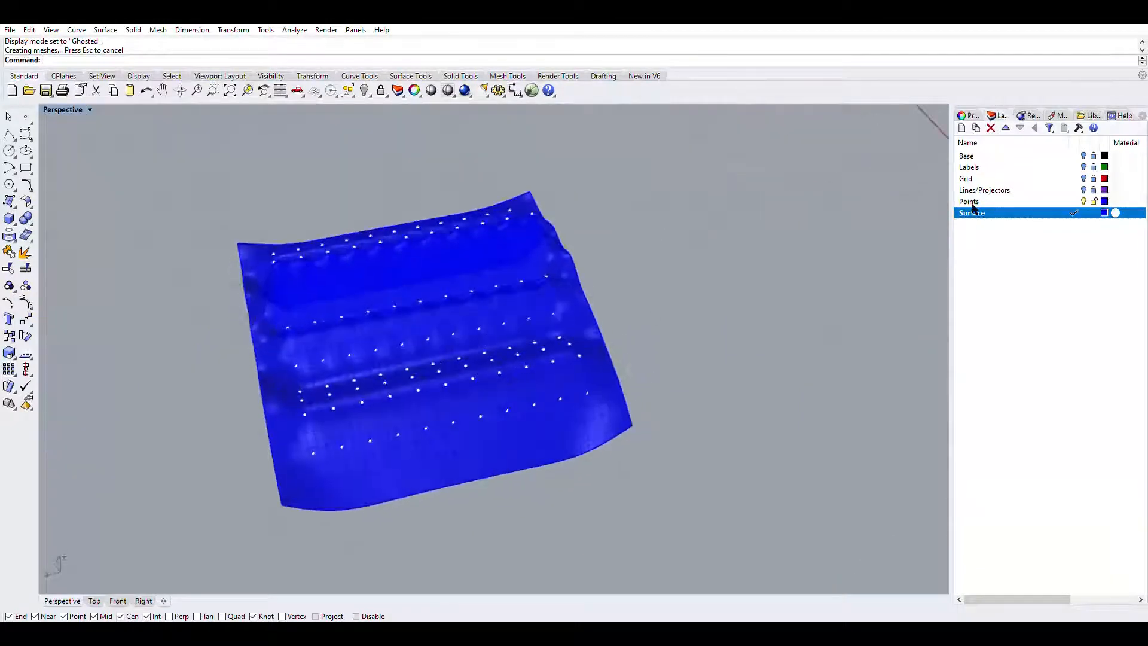
{"action": "key", "text": "ctrl+z"}
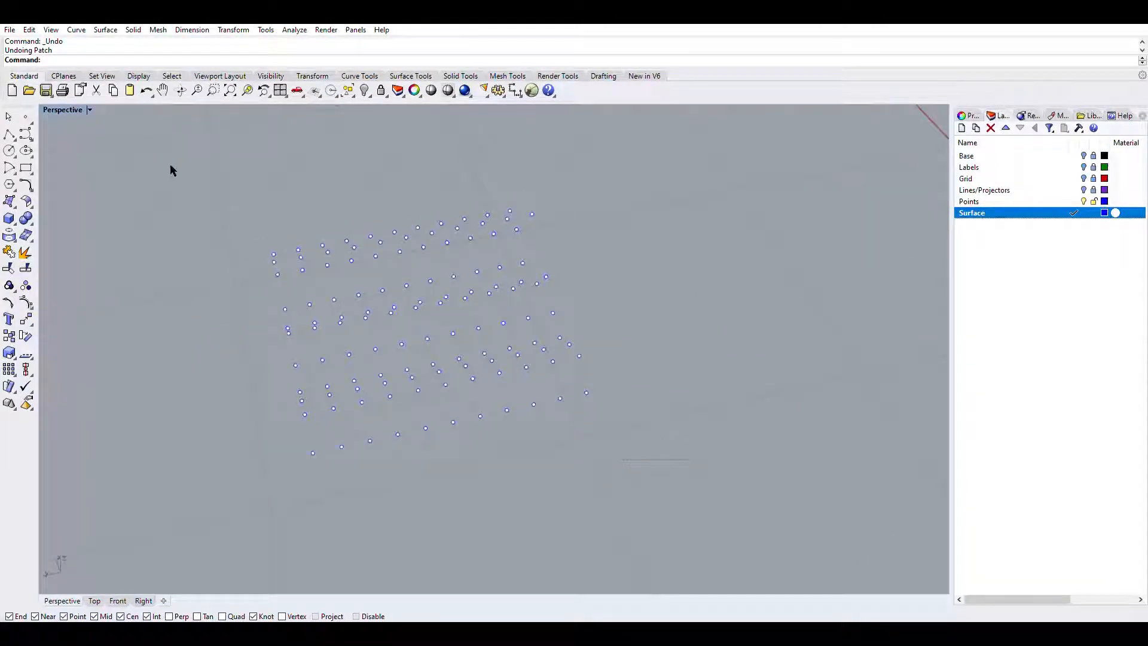
Rebuild the surface from all the point objects with the Patch command
{"action": "key", "text": "ctrl+a"}
{"action": "type", "text": "Pa"}
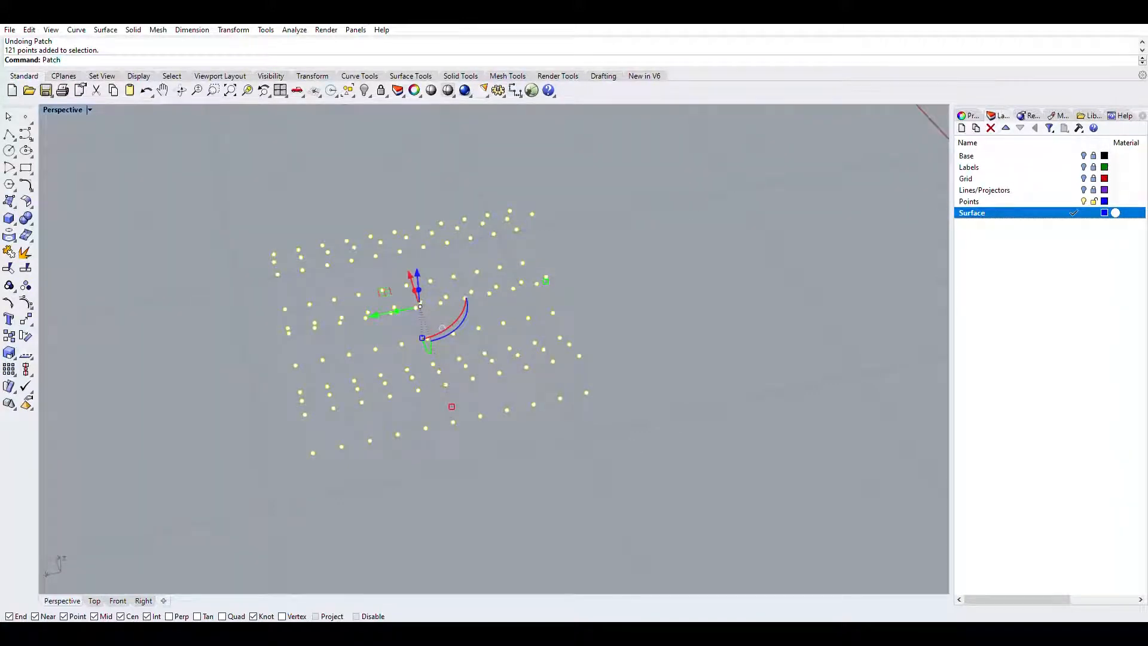
{"action": "key", "text": "Return"}
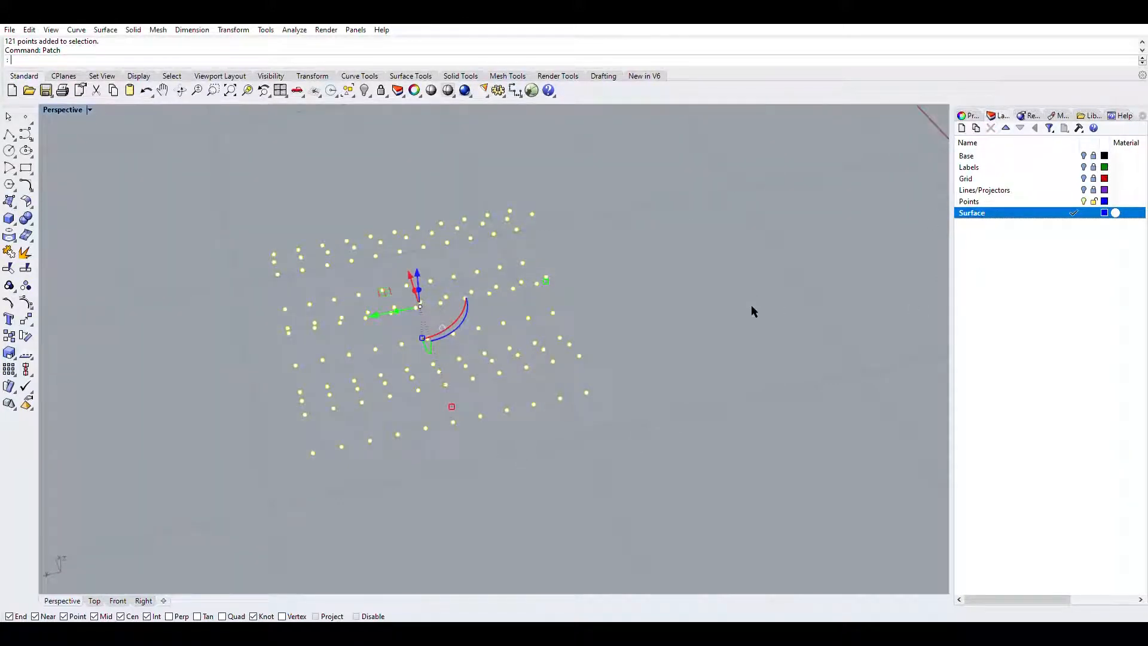
{"action": "right_click_drag", "start_coordinate": [732, 412], "coordinate": [611, 465]}
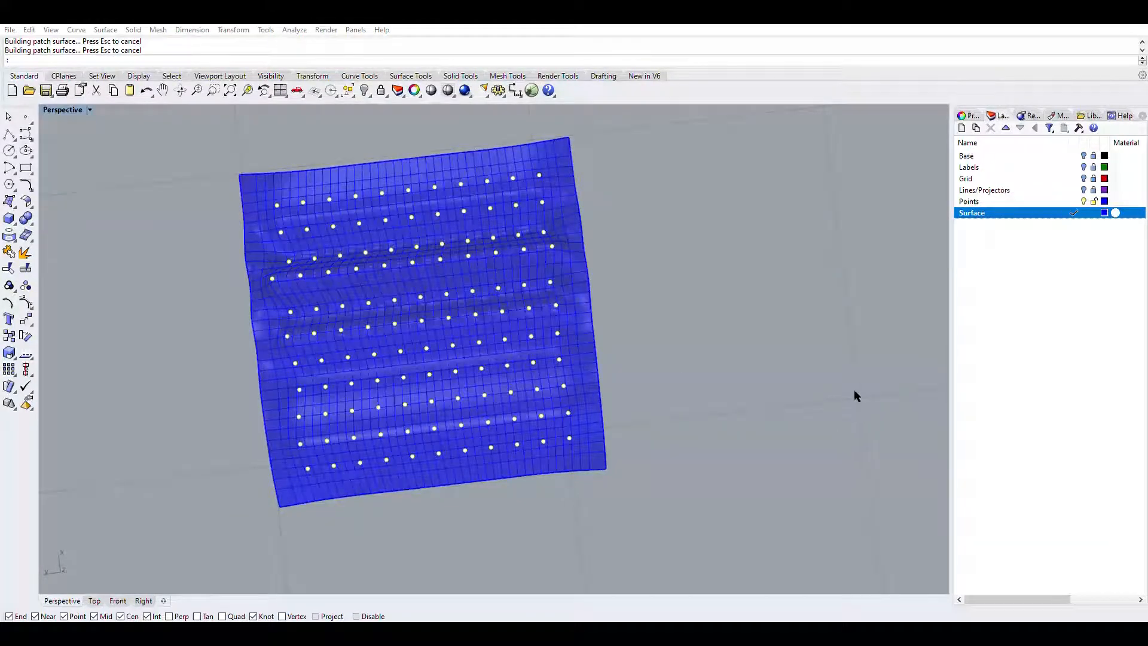
{"action": "right_click_drag", "start_coordinate": [871, 353], "coordinate": [72, 201]}
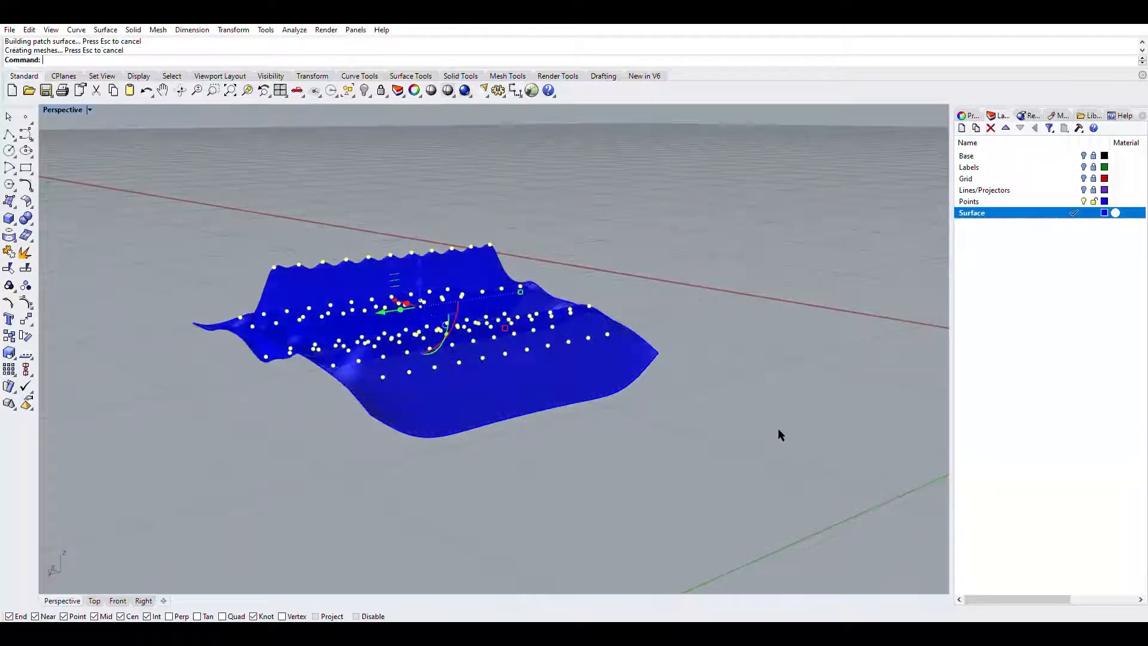
Show the Grid layer and draw a rectangle around the grid from one corner to the opposite corner
{"action": "left_click", "coordinate": [1083, 178]}
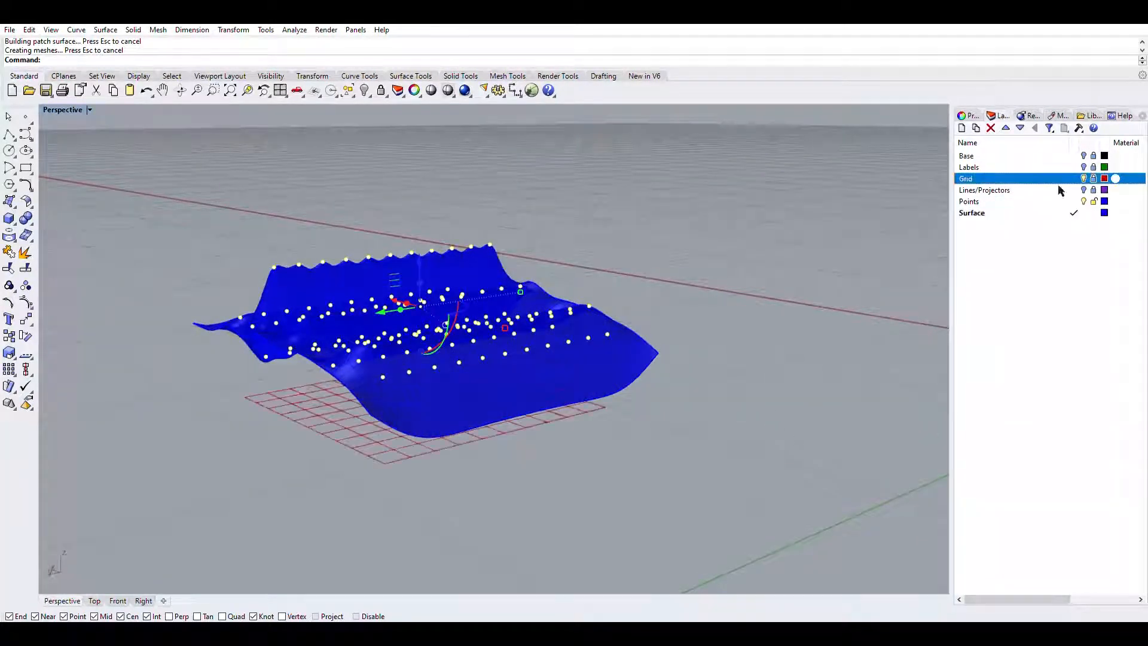
{"action": "right_click_drag", "start_coordinate": [688, 403], "coordinate": [776, 372]}
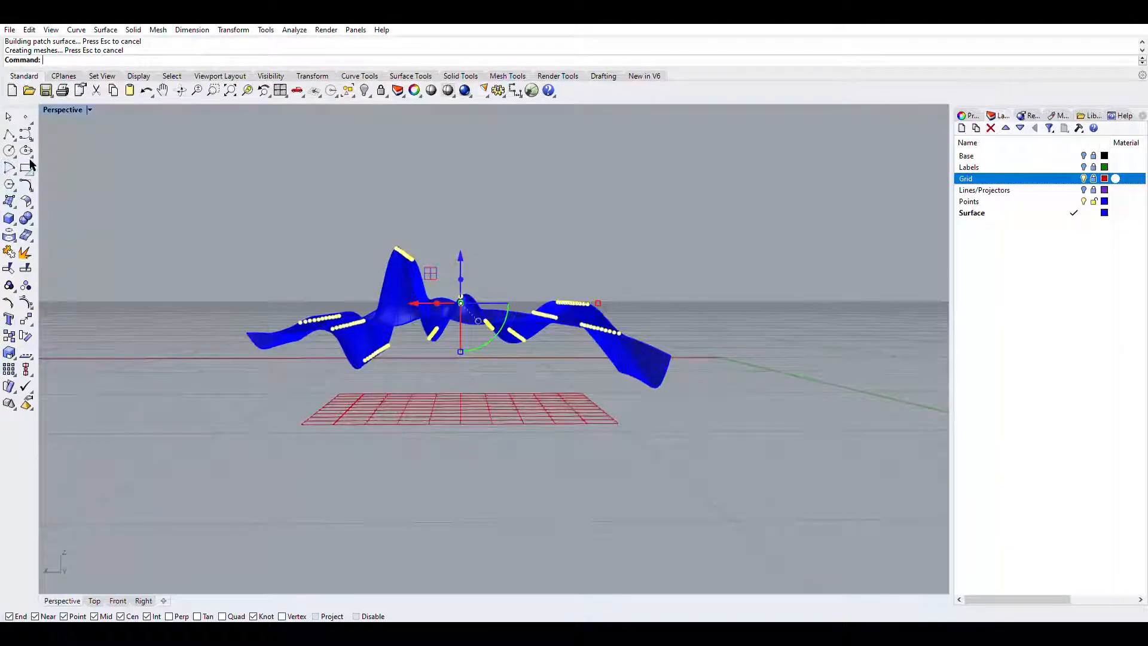
{"action": "left_click", "coordinate": [25, 166]}
{"action": "right_click_drag", "start_coordinate": [271, 431], "coordinate": [281, 464]}
{"action": "left_click", "coordinate": [287, 477]}
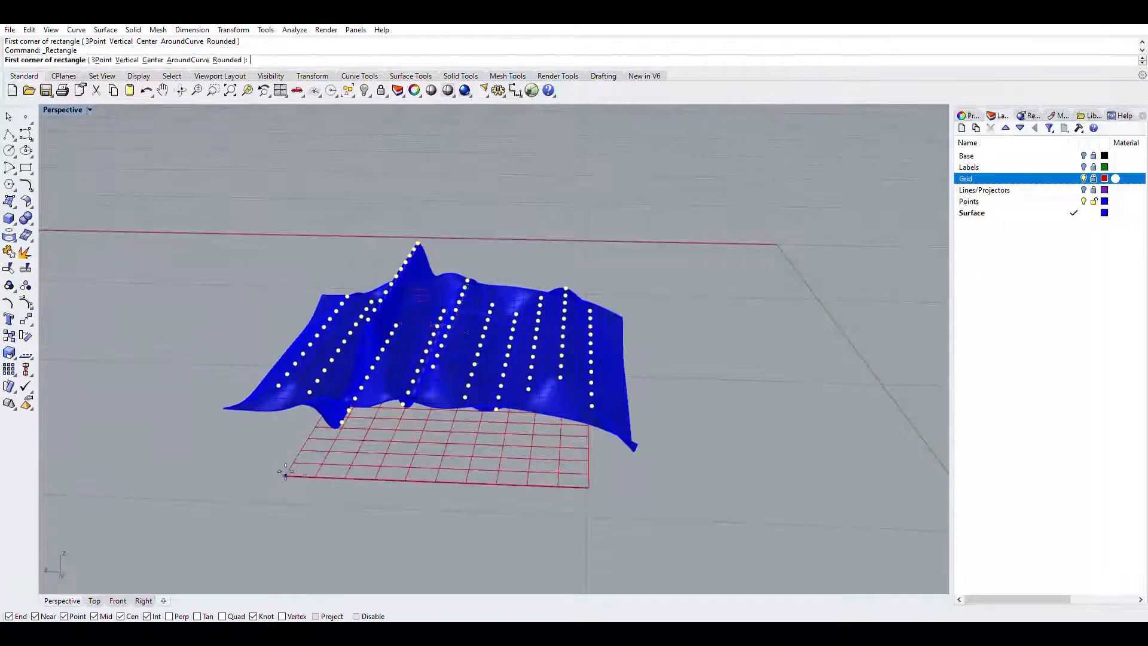
{"action": "right_click_drag", "start_coordinate": [409, 470], "coordinate": [220, 417]}
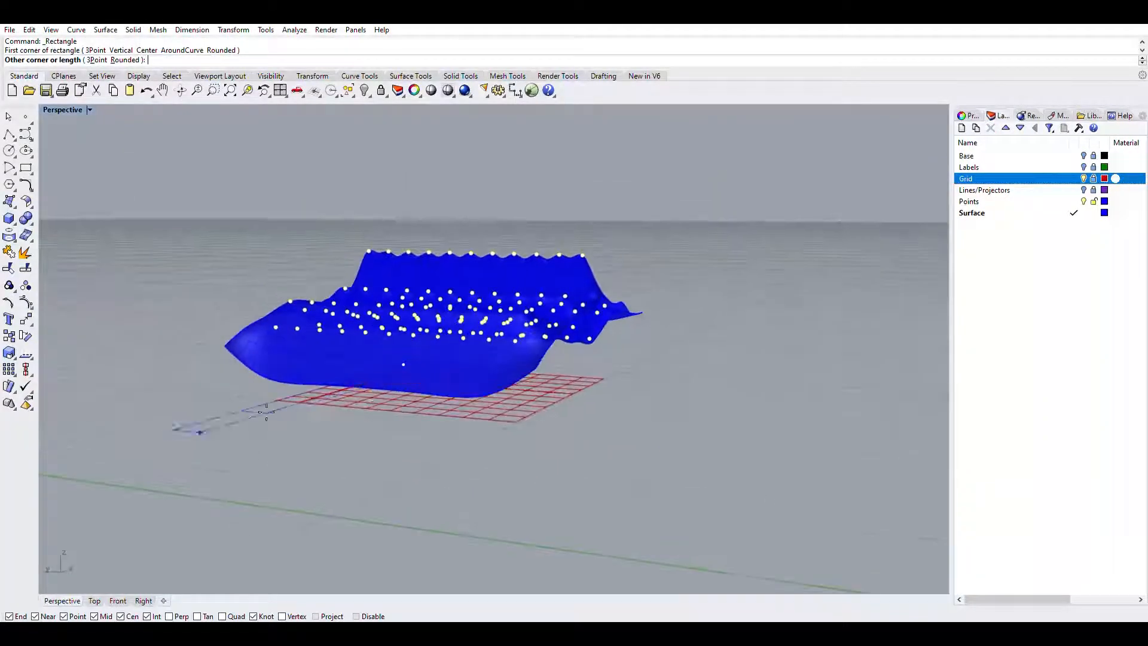
{"action": "left_click", "coordinate": [517, 425]}
Extrude the grid outline rectangle straight up past the highest part of the patch surface
{"action": "left_click", "coordinate": [532, 418]}
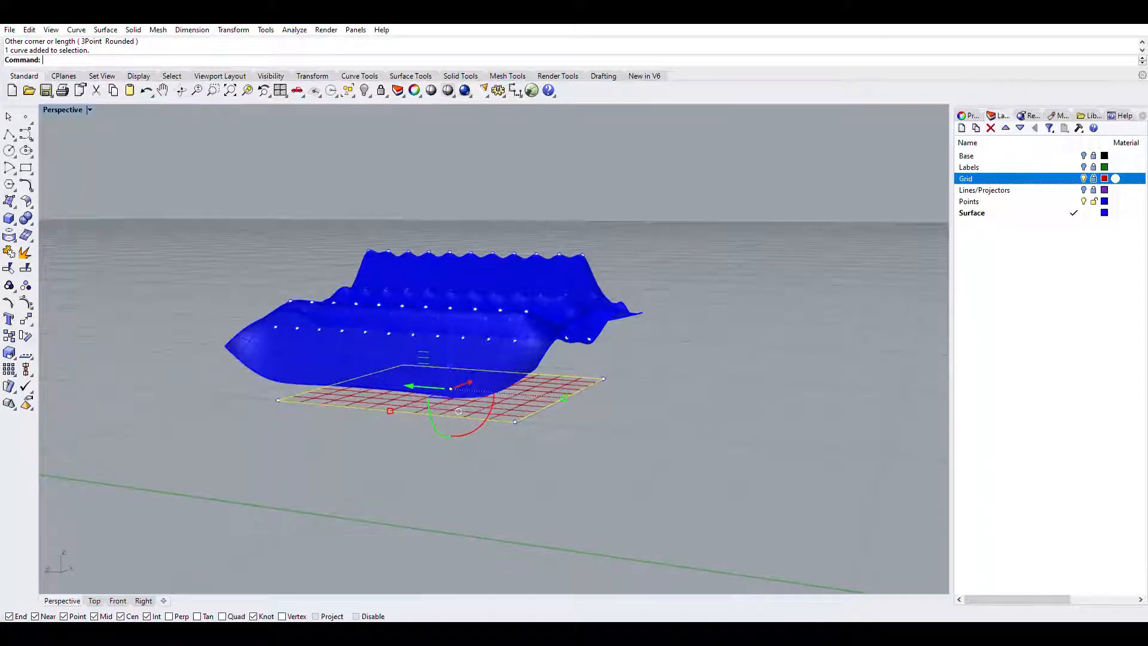
{"action": "type", "text": "Extrude"}
{"action": "key", "text": "Return"}
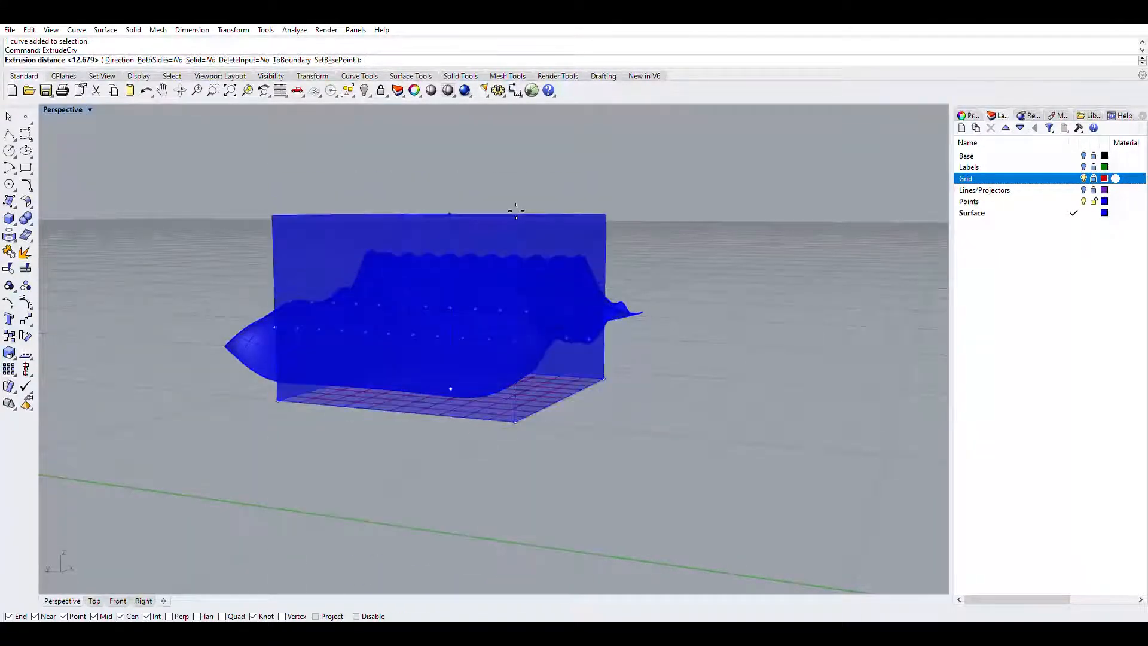
{"action": "left_click", "coordinate": [516, 210]}
{"action": "right_click_drag", "start_coordinate": [512, 208], "coordinate": [133, 275]}
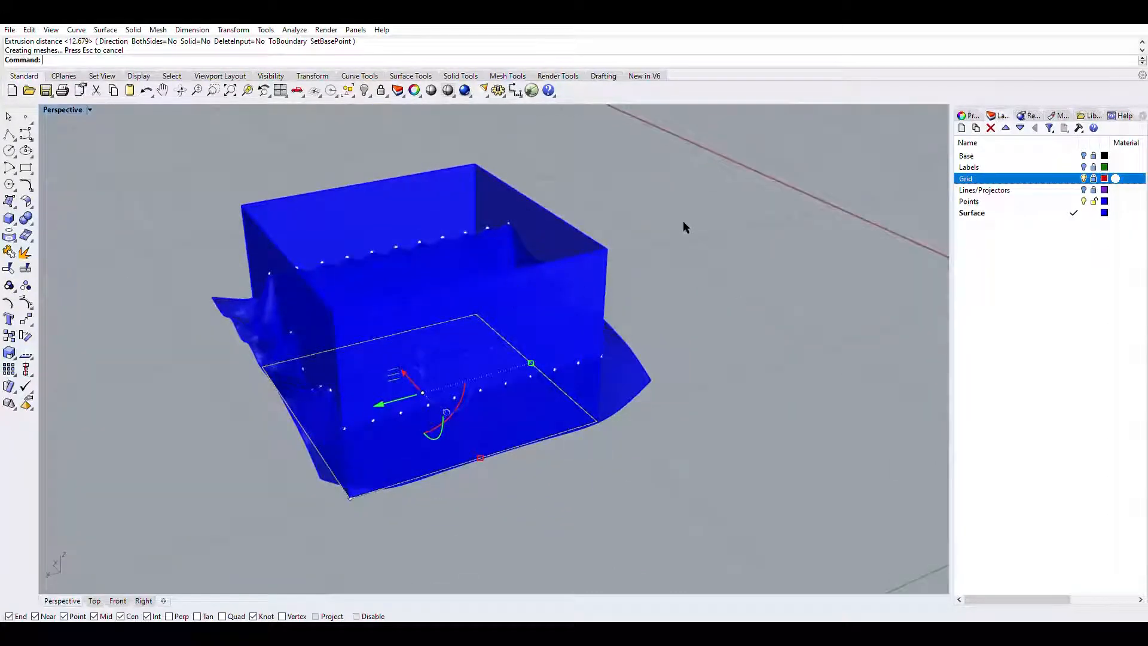
Split the patch surface using the extruded box as the cutting object
{"action": "scroll", "coordinate": [682, 226], "scroll_direction": "up", "scroll_amount": 4}
{"action": "scroll", "coordinate": [654, 290], "scroll_direction": "down", "scroll_amount": 5}
{"action": "right_click_drag", "start_coordinate": [653, 289], "coordinate": [682, 321]}
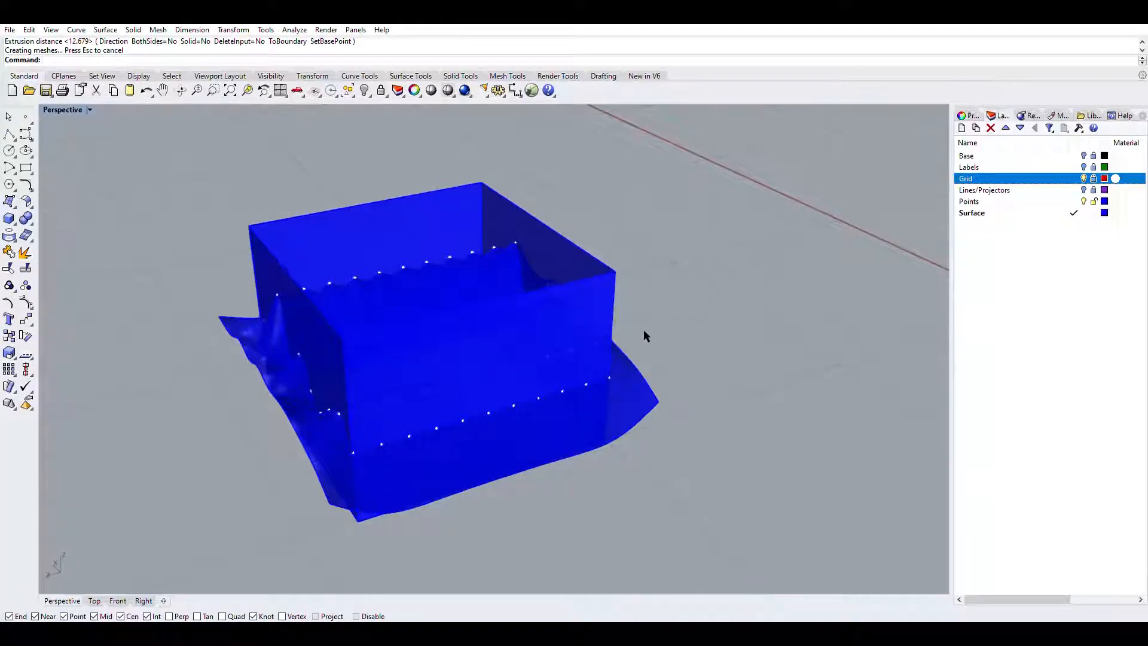
{"action": "right_click_drag", "start_coordinate": [803, 261], "coordinate": [759, 274]}
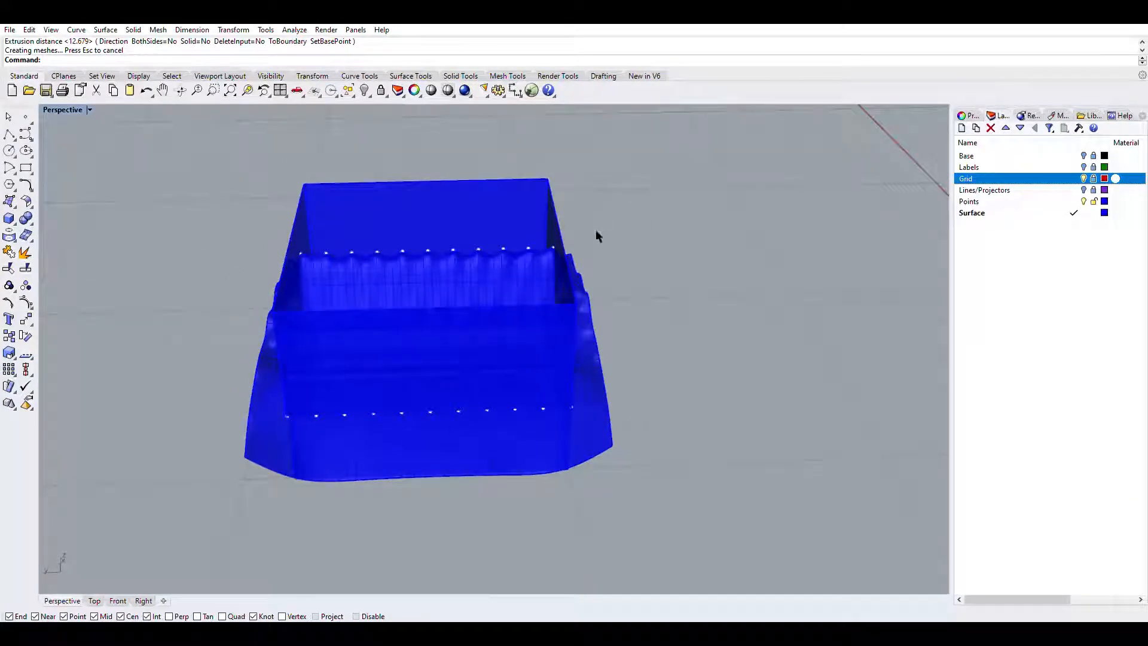
{"action": "right_click_drag", "start_coordinate": [655, 386], "coordinate": [656, 440]}
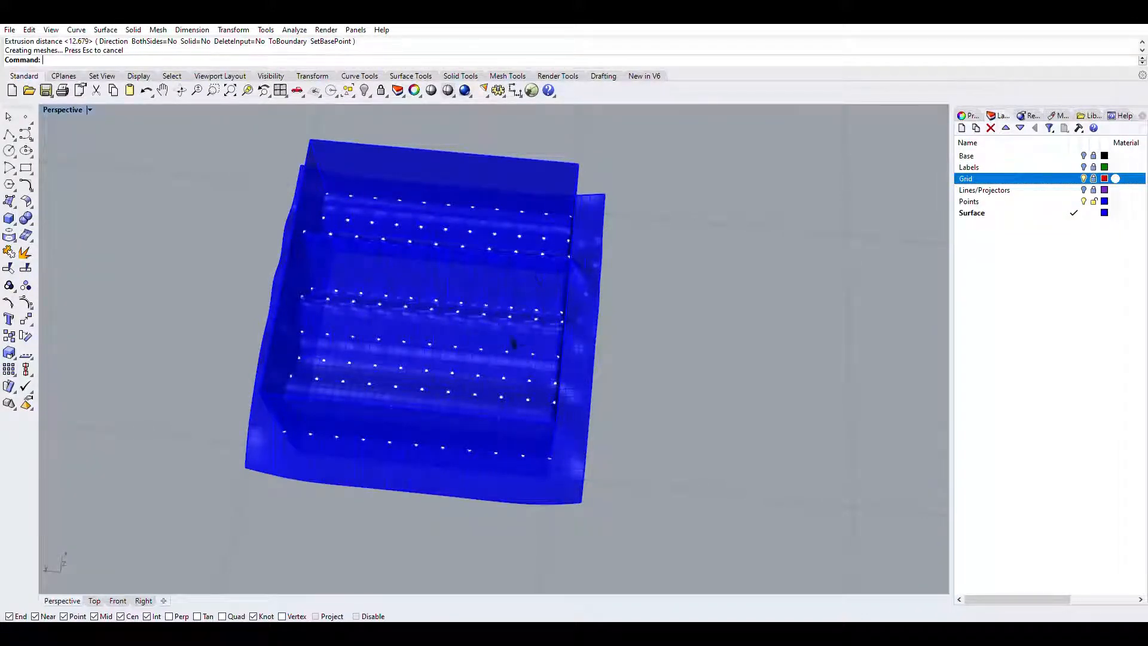
{"action": "right_click_drag", "start_coordinate": [644, 394], "coordinate": [809, 279]}
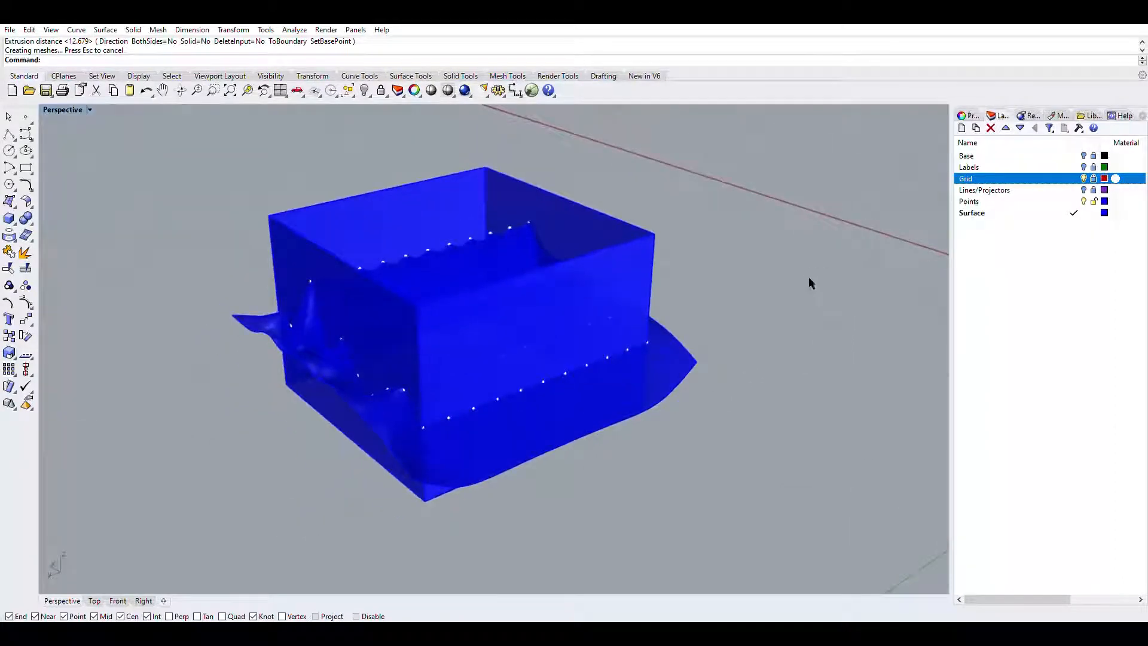
{"action": "type", "text": "Split"}
{"action": "key", "text": "Return"}
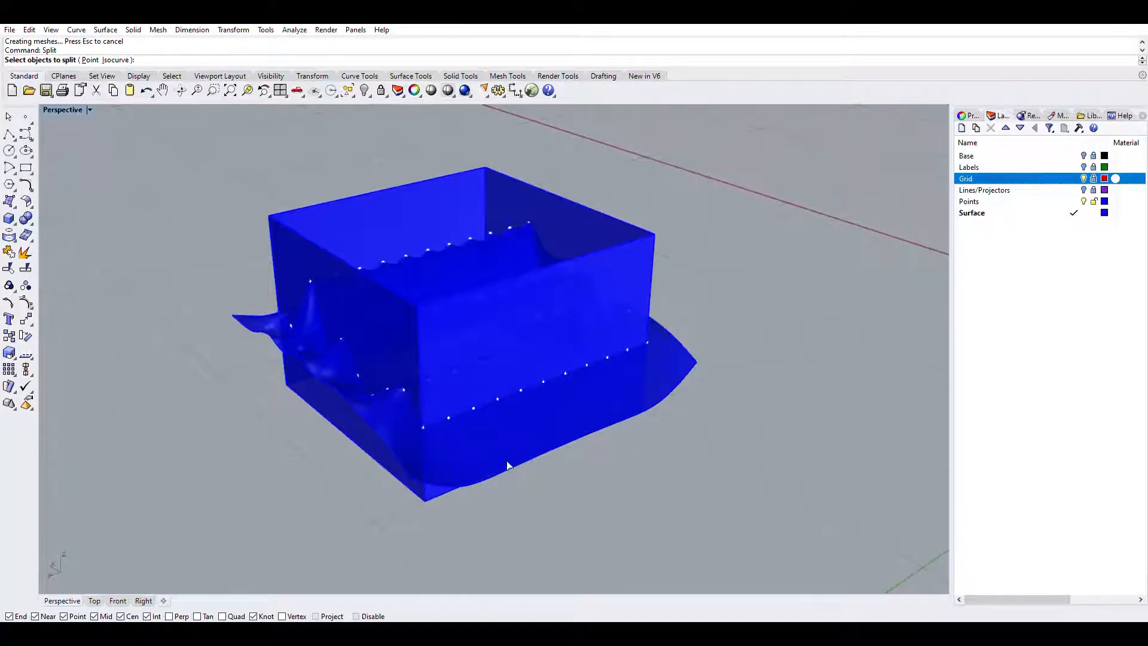
{"action": "left_click", "coordinate": [679, 364]}
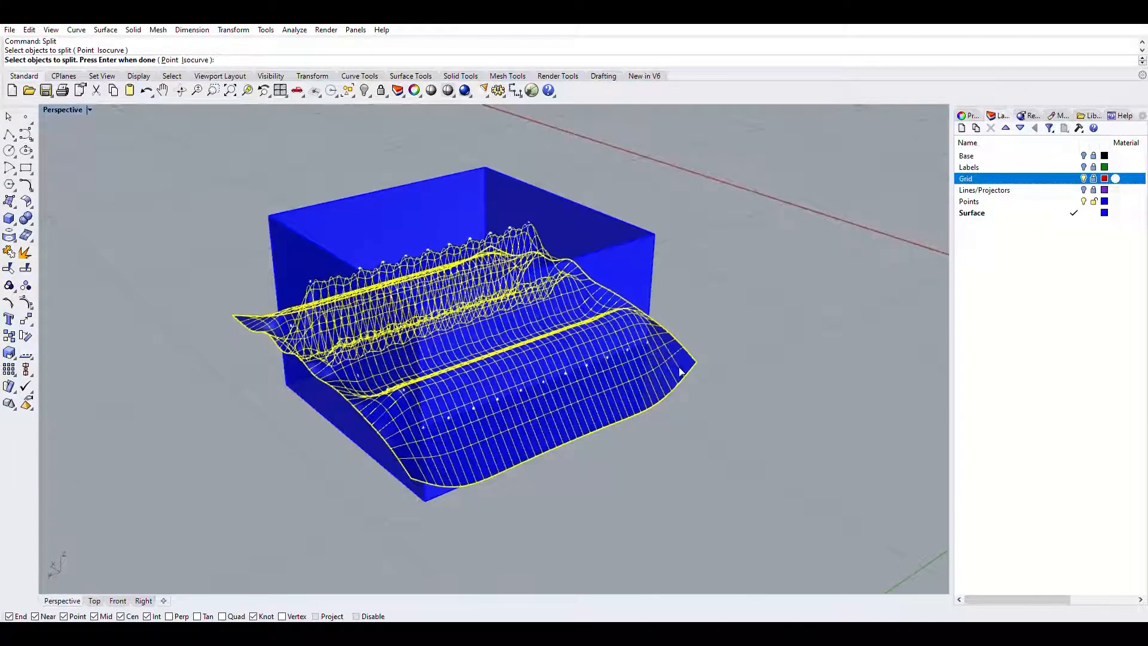
{"action": "key", "text": "Return"}
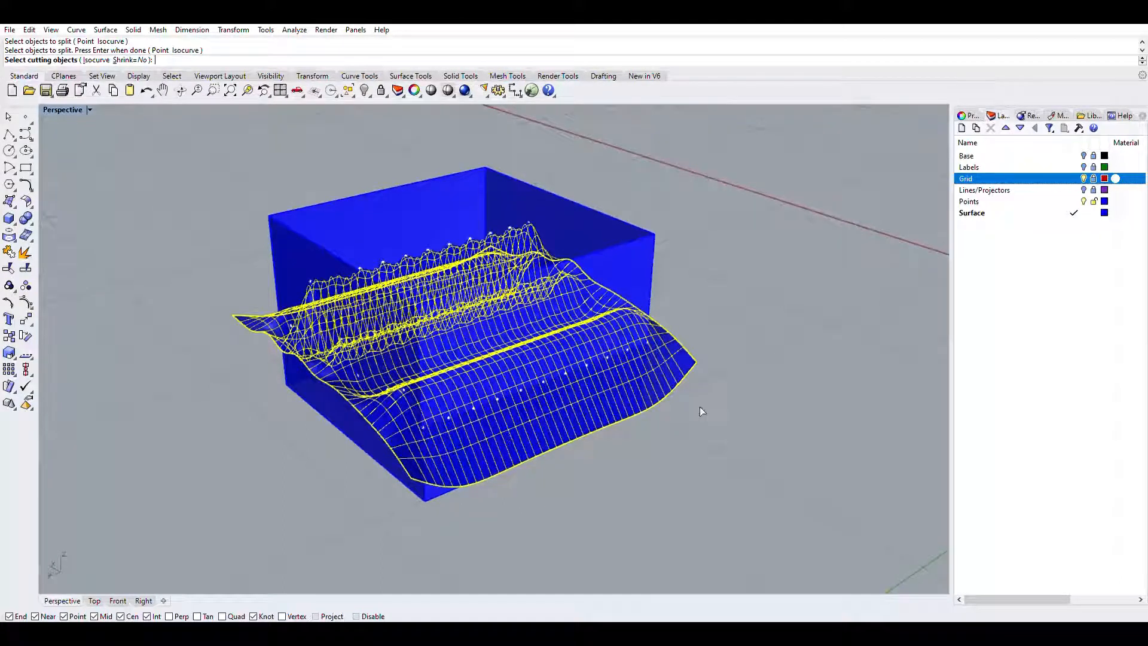
{"action": "left_click", "coordinate": [650, 250]}
{"action": "key", "text": "Return"}
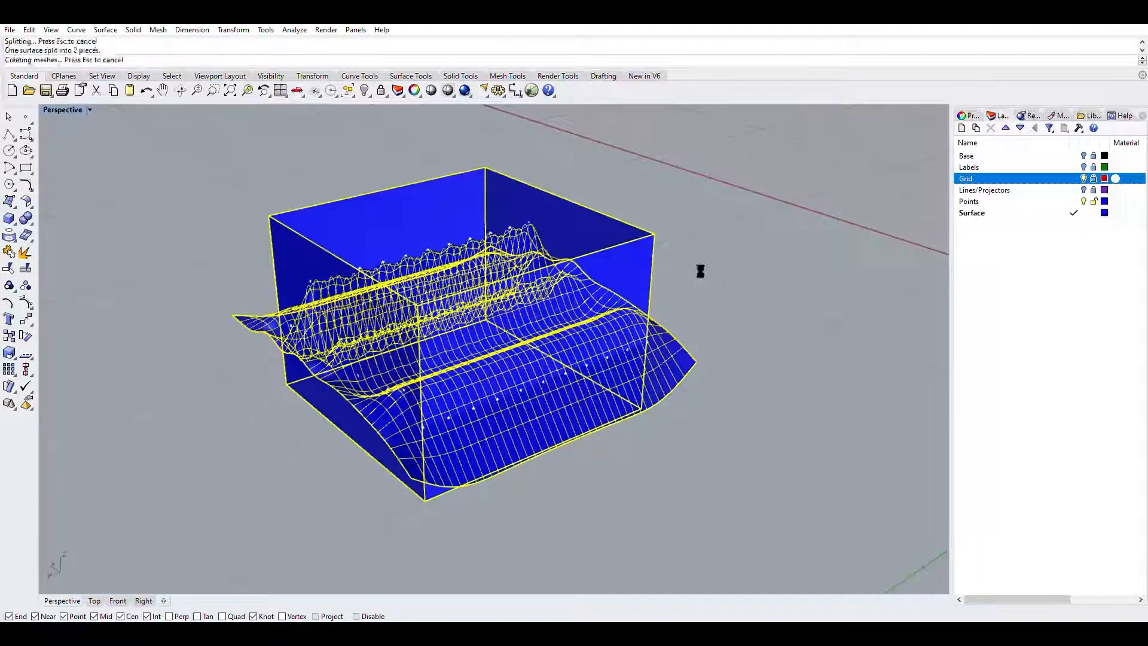
Delete the extruded box that served as the cutting object
{"action": "mouse_move", "coordinate": [699, 276]}
{"action": "right_mouse_down"}
{"action": "mouse_move", "coordinate": [691, 333]}
{"action": "mouse_move", "coordinate": [644, 286]}
{"action": "mouse_move", "coordinate": [676, 291]}
{"action": "mouse_move", "coordinate": [644, 299]}
{"action": "right_mouse_up"}
{"action": "left_click", "coordinate": [651, 283]}
{"action": "key", "text": "Delete"}
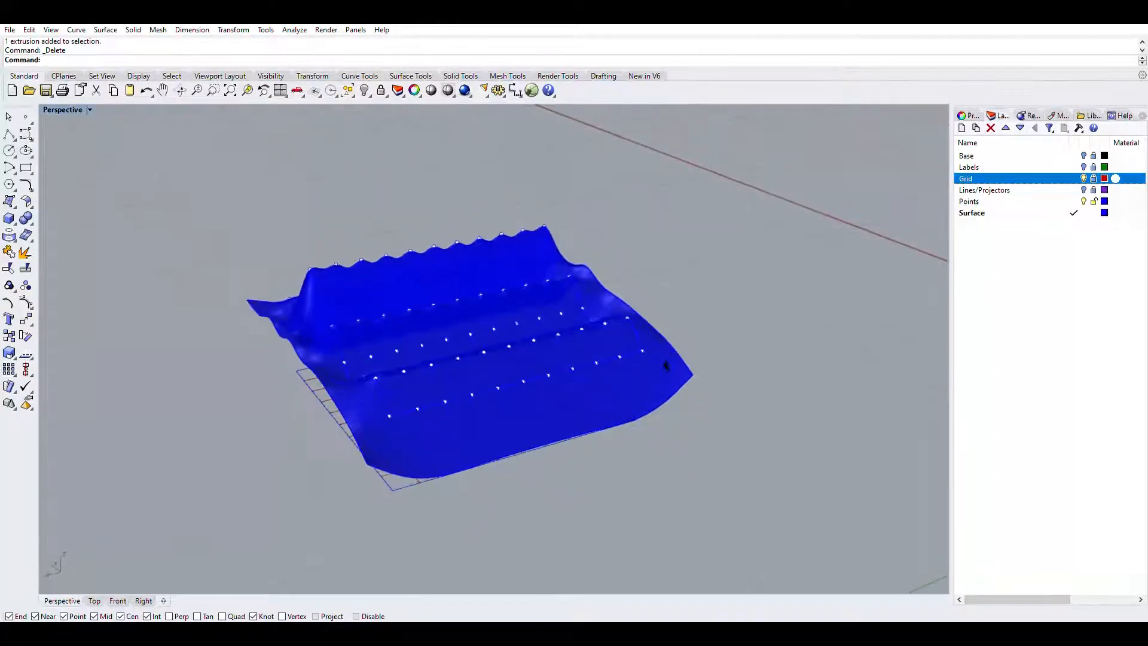
Move the outer piece of the split surface aside, away from the part above the grid
{"action": "left_click", "coordinate": [668, 365]}
{"action": "mouse_move", "coordinate": [787, 272]}
{"action": "right_mouse_down"}
{"action": "mouse_move", "coordinate": [454, 287]}
{"action": "mouse_move", "coordinate": [286, 278]}
{"action": "mouse_move", "coordinate": [714, 297]}
{"action": "right_mouse_up"}
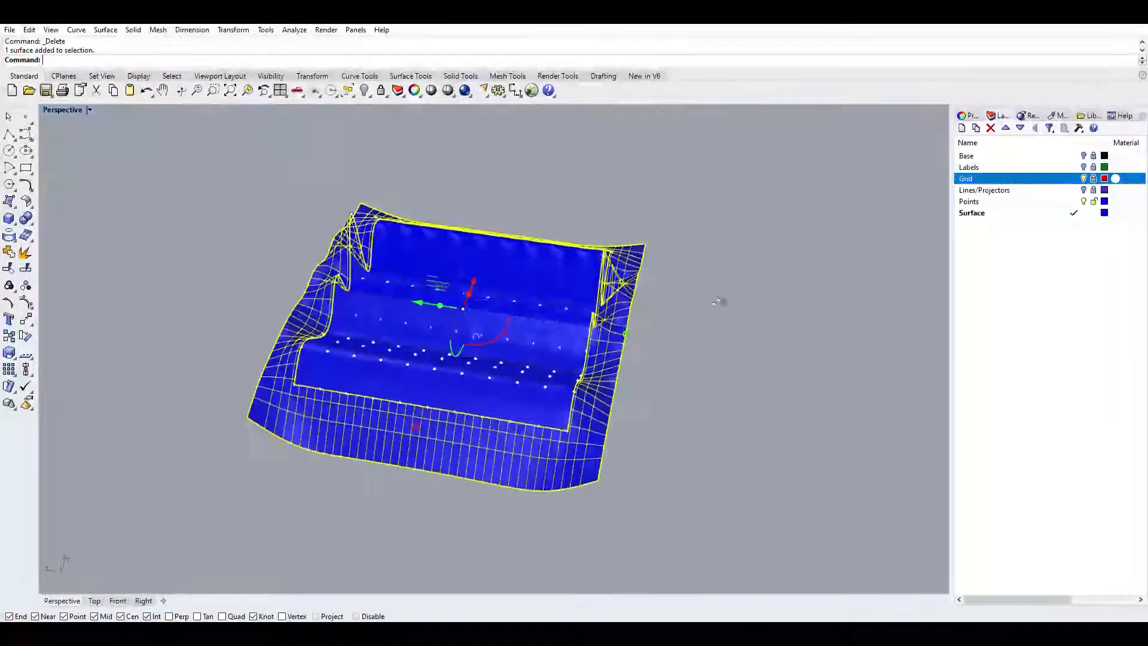
{"action": "left_click", "coordinate": [573, 409]}
{"action": "mouse_move", "coordinate": [751, 378]}
{"action": "right_mouse_down"}
{"action": "mouse_move", "coordinate": [843, 370]}
{"action": "mouse_move", "coordinate": [851, 326]}
{"action": "mouse_move", "coordinate": [980, 347]}
{"action": "mouse_move", "coordinate": [885, 372]}
{"action": "mouse_move", "coordinate": [887, 383]}
{"action": "right_mouse_up"}
{"action": "left_click", "coordinate": [637, 358]}
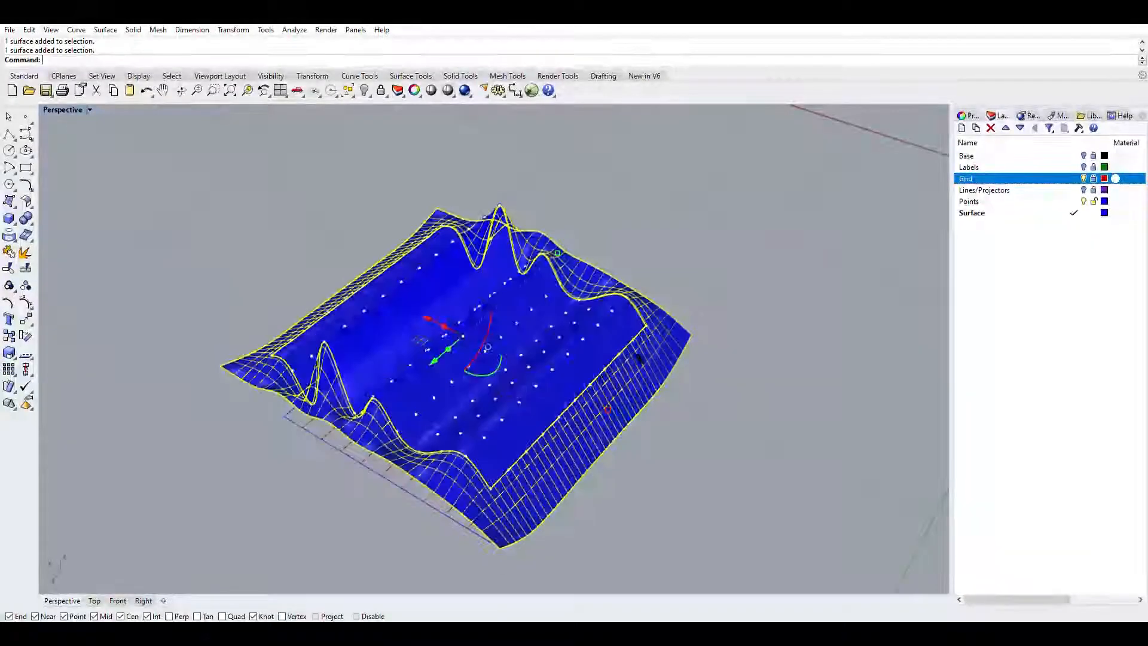
{"action": "left_click_drag", "start_coordinate": [440, 355], "coordinate": [685, 143]}
{"action": "left_click", "coordinate": [742, 284]}
Examine the trimmed surface and how its edges line up with the grid outline below
{"action": "mouse_move", "coordinate": [651, 394]}
{"action": "right_mouse_down"}
{"action": "mouse_move", "coordinate": [730, 320]}
{"action": "mouse_move", "coordinate": [840, 325]}
{"action": "mouse_move", "coordinate": [555, 344]}
{"action": "right_mouse_up"}
{"action": "scroll", "coordinate": [556, 343], "scroll_direction": "up", "scroll_amount": 3}
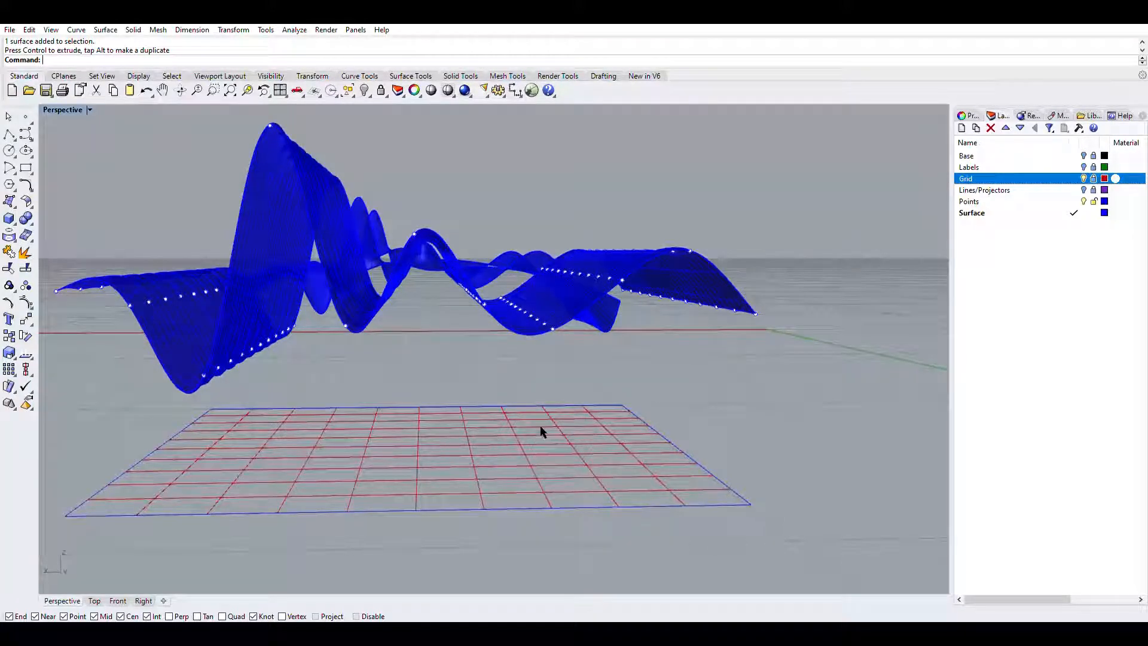
{"action": "scroll", "coordinate": [483, 247], "scroll_direction": "up", "scroll_amount": 2}
{"action": "right_click_drag", "start_coordinate": [466, 254], "coordinate": [478, 275]}
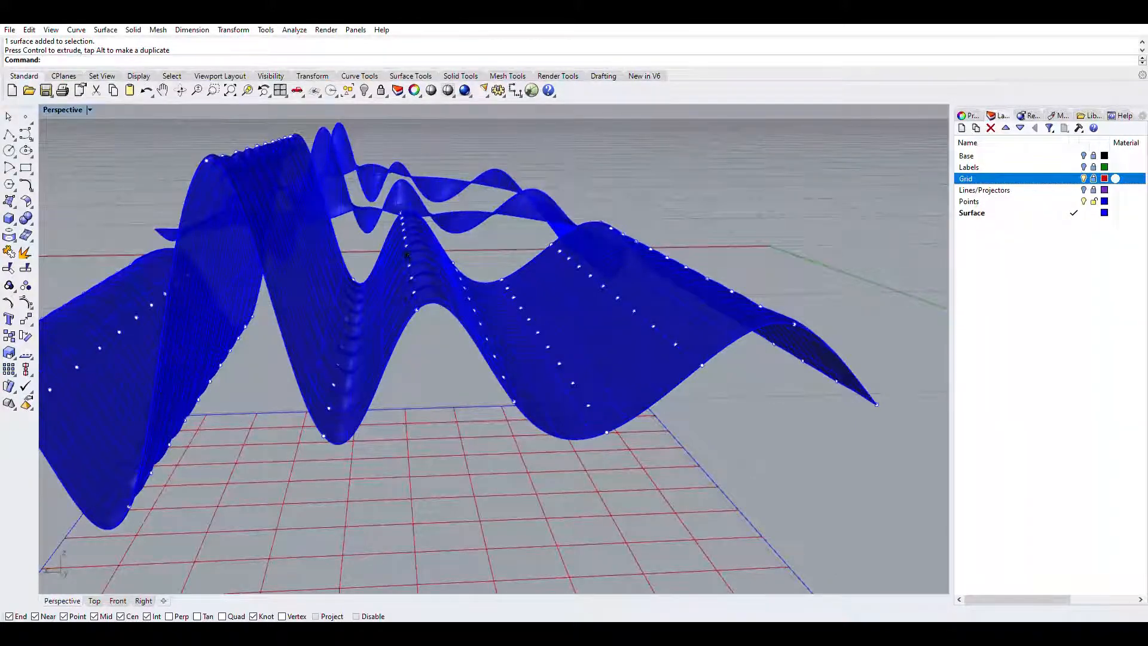
{"action": "scroll", "coordinate": [417, 293], "scroll_direction": "up", "scroll_amount": 4}
{"action": "scroll", "coordinate": [417, 293], "scroll_direction": "down", "scroll_amount": 9}
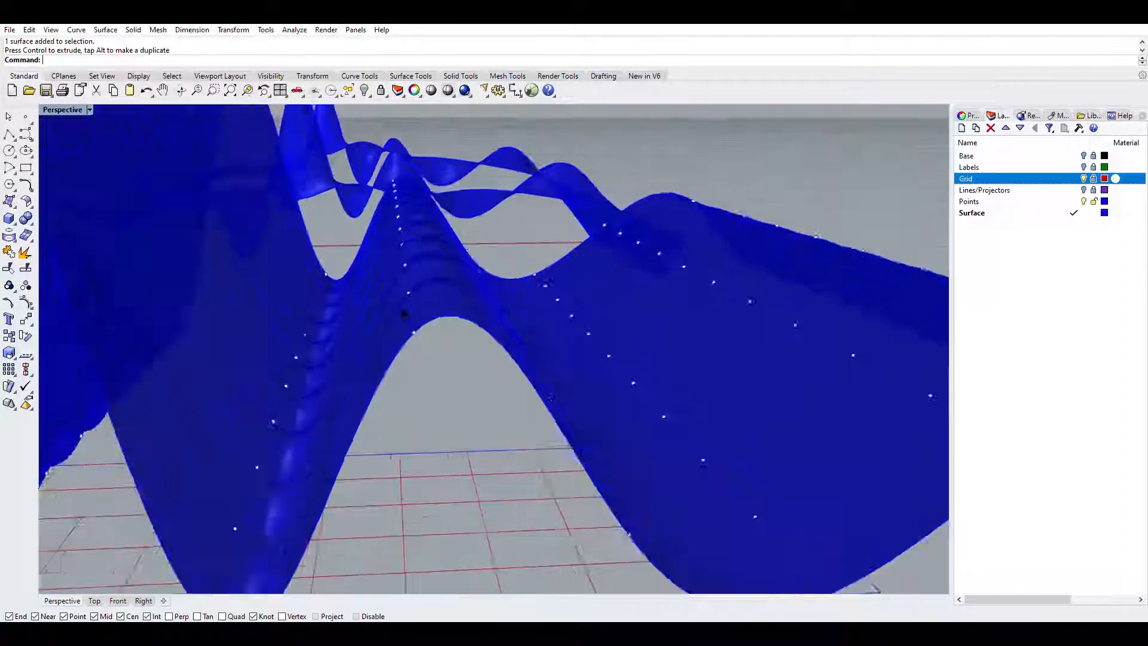
{"action": "right_click_drag", "start_coordinate": [418, 294], "coordinate": [488, 309], "text": "shift"}
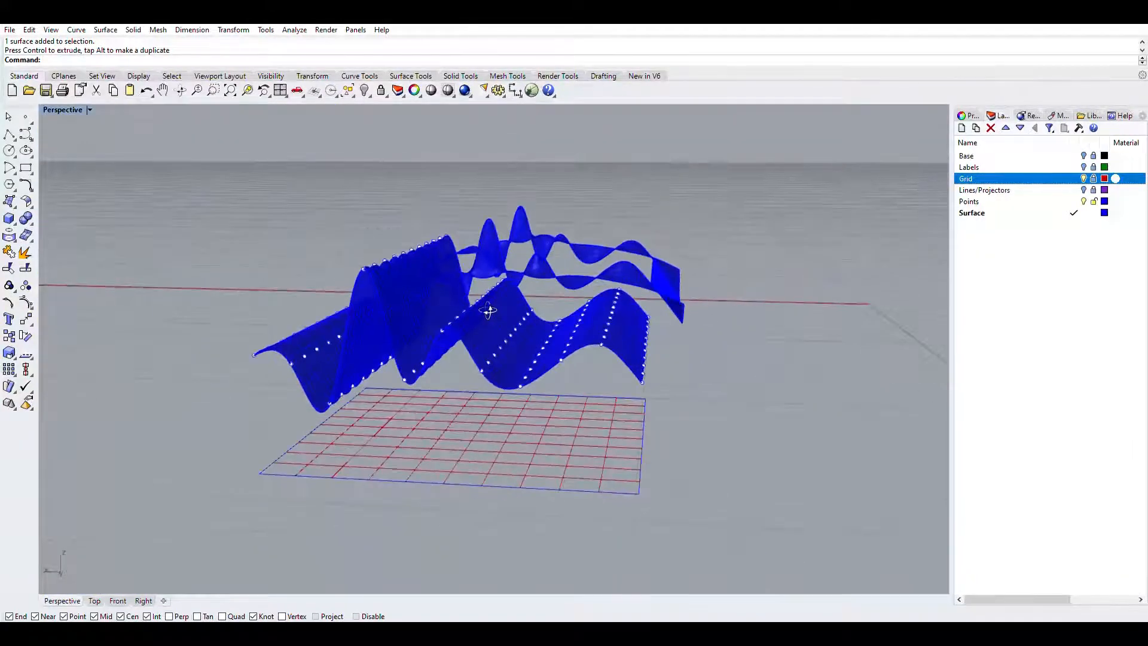
Delete the outer leftover piece of the split surface
{"action": "right_click_drag", "start_coordinate": [921, 263], "coordinate": [780, 274]}
{"action": "left_click", "coordinate": [777, 286]}
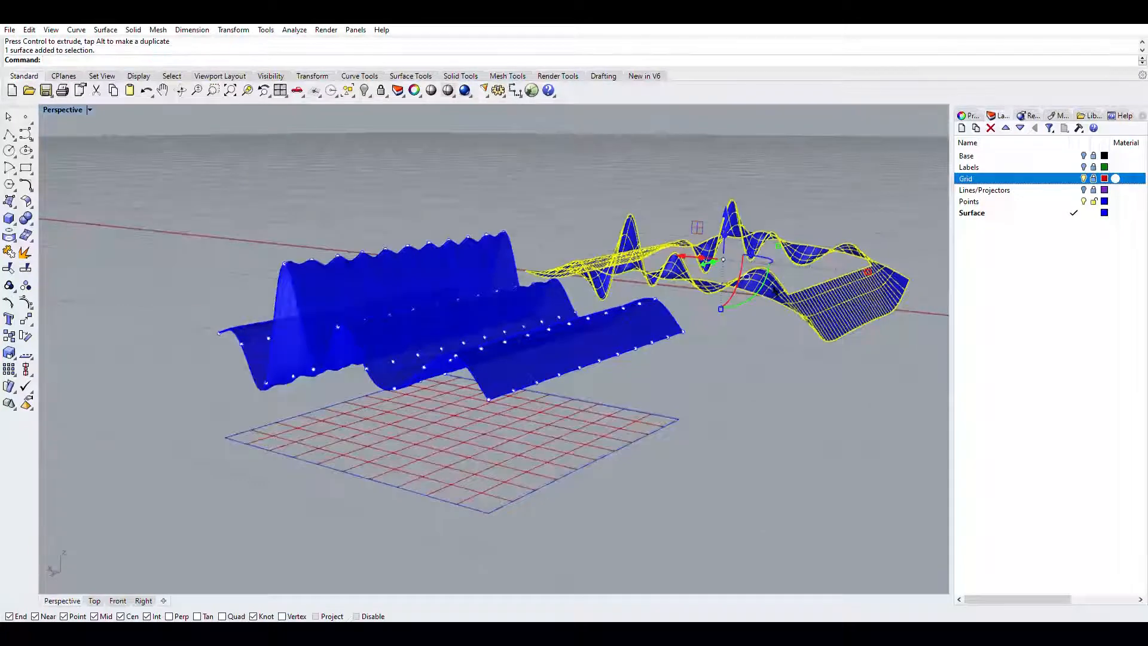
{"action": "left_click", "coordinate": [741, 385]}
{"action": "left_click", "coordinate": [790, 287]}
{"action": "key", "text": "Delete"}
{"action": "mouse_move", "coordinate": [780, 289]}
{"action": "right_mouse_down"}
{"action": "mouse_move", "coordinate": [753, 334]}
{"action": "mouse_move", "coordinate": [801, 281]}
{"action": "right_mouse_up"}
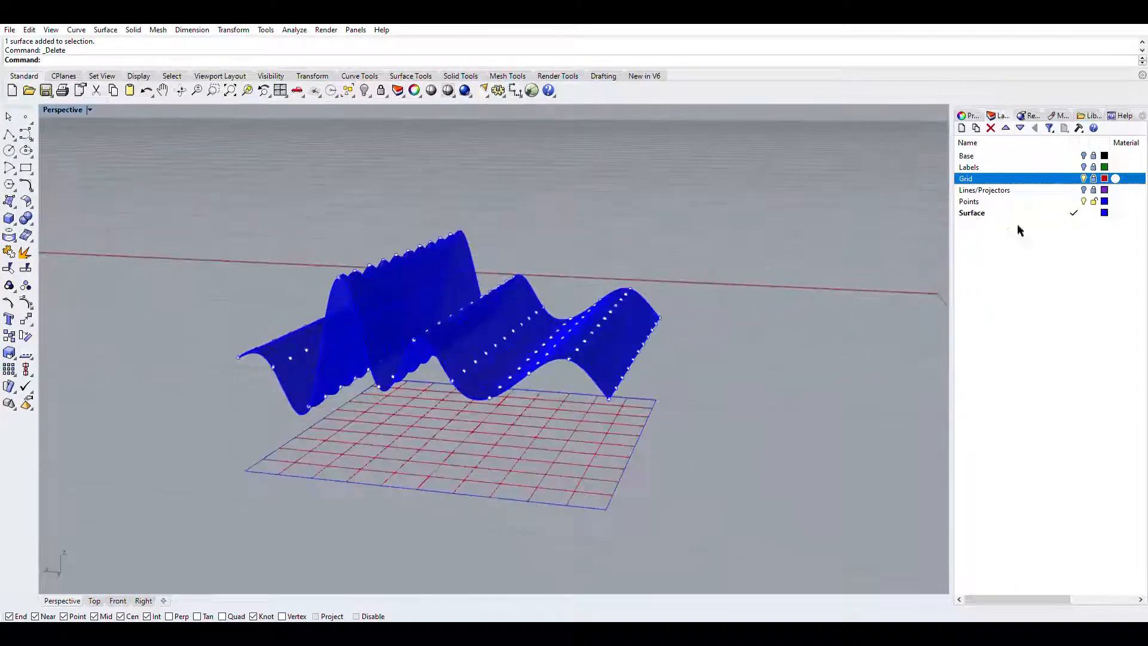
Show the Lines/Projectors and Labels layers
{"action": "left_click", "coordinate": [1083, 190]}
{"action": "right_click_drag", "start_coordinate": [945, 257], "coordinate": [908, 247]}
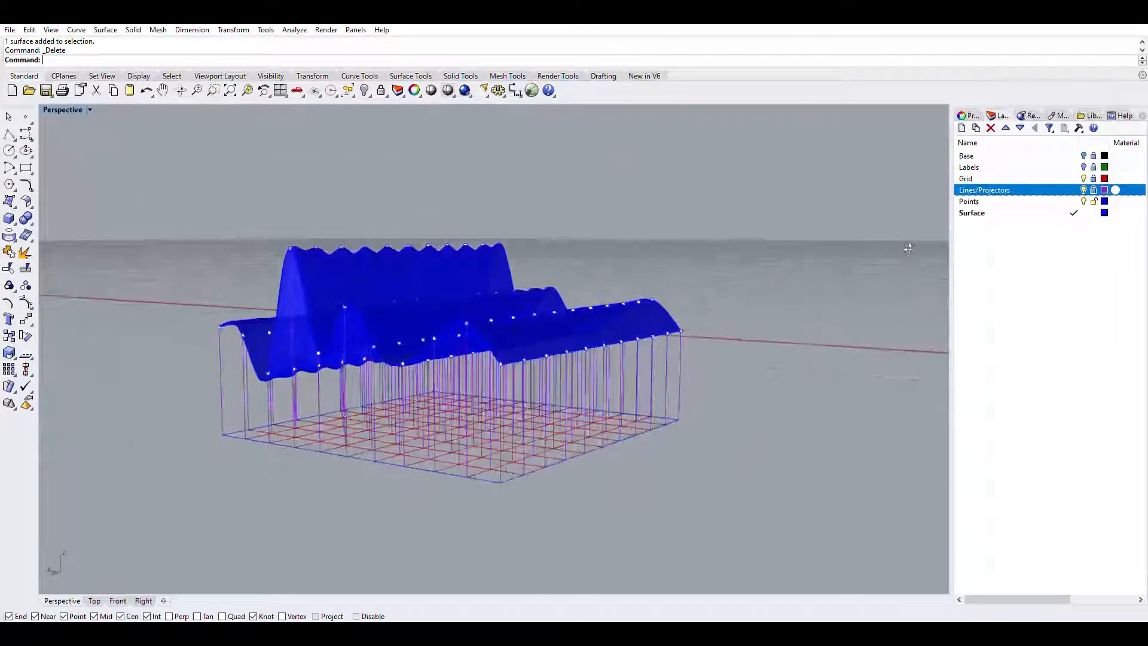
{"action": "left_click", "coordinate": [1083, 167]}
{"action": "right_click_drag", "start_coordinate": [828, 216], "coordinate": [571, 275]}
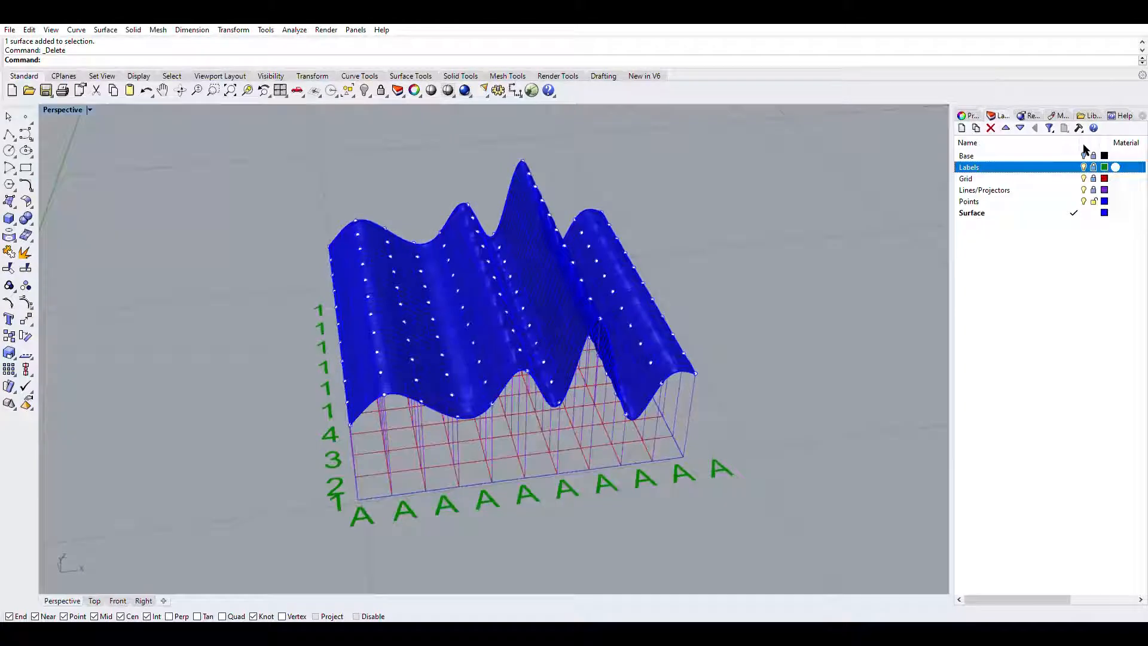
Draw another rectangle around the labelled grid, snapping to two opposite outer corners
{"action": "mouse_move", "coordinate": [789, 250]}
{"action": "right_mouse_down"}
{"action": "mouse_move", "coordinate": [838, 218]}
{"action": "mouse_move", "coordinate": [872, 214]}
{"action": "mouse_move", "coordinate": [786, 235]}
{"action": "right_mouse_up"}
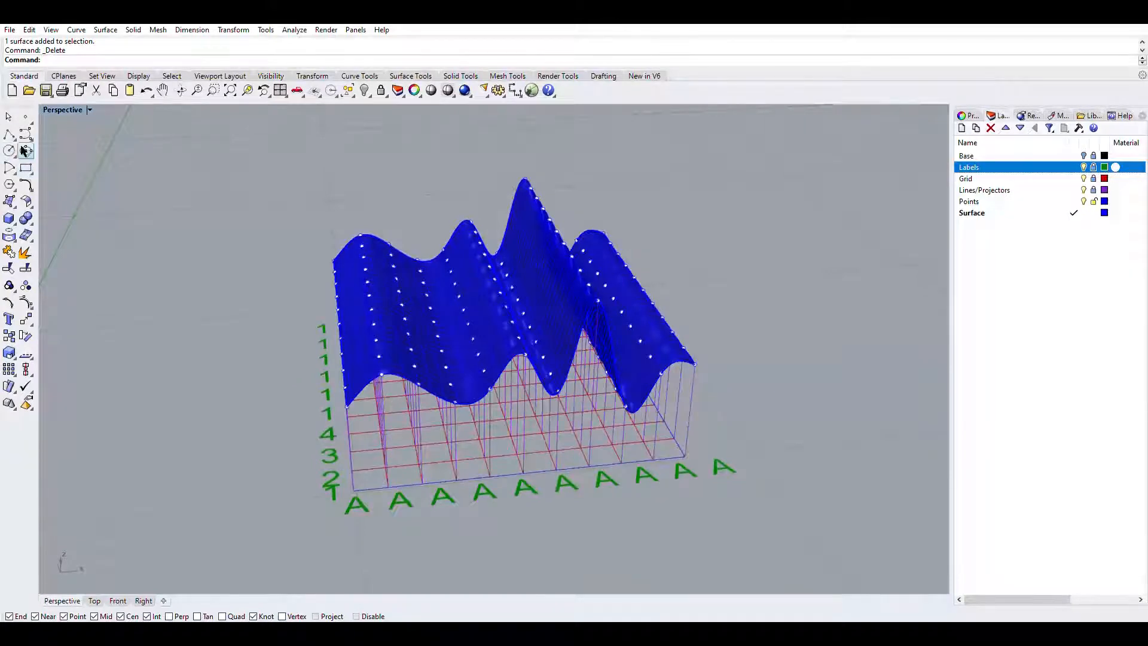
{"action": "left_click", "coordinate": [26, 168]}
{"action": "left_click", "coordinate": [353, 498]}
{"action": "right_click_drag", "start_coordinate": [353, 498], "coordinate": [396, 424]}
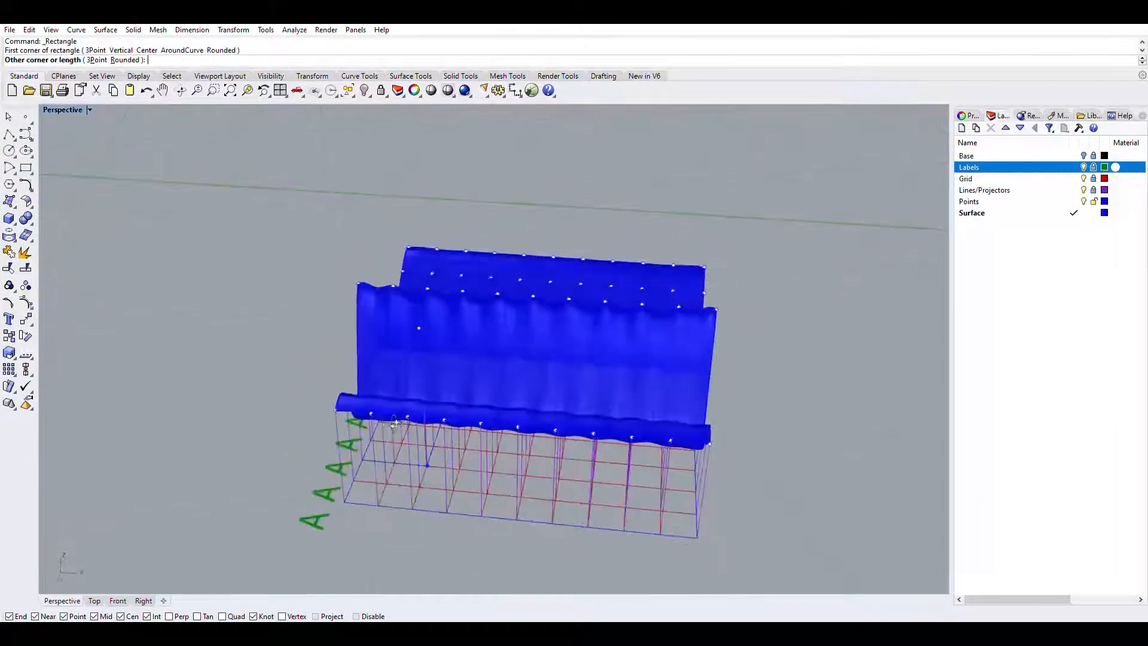
{"action": "left_click", "coordinate": [697, 537]}
{"action": "right_click_drag", "start_coordinate": [829, 435], "coordinate": [636, 331]}
{"action": "right_click_drag", "start_coordinate": [739, 478], "coordinate": [702, 483]}
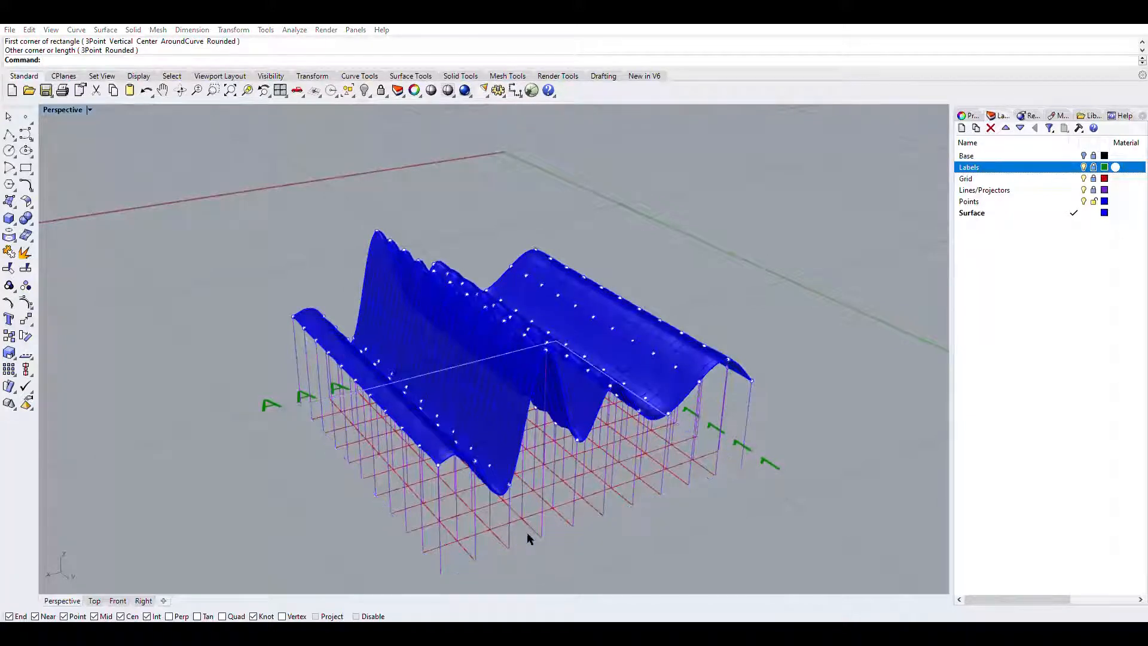
Extrude the rectangle around the labelled grid upward with ExtrudeCrv until its walls rise above the trimmed surface
{"action": "left_click", "coordinate": [564, 573]}
{"action": "type", "text": "ExtrudeCrv"}
{"action": "key", "text": "Return"}
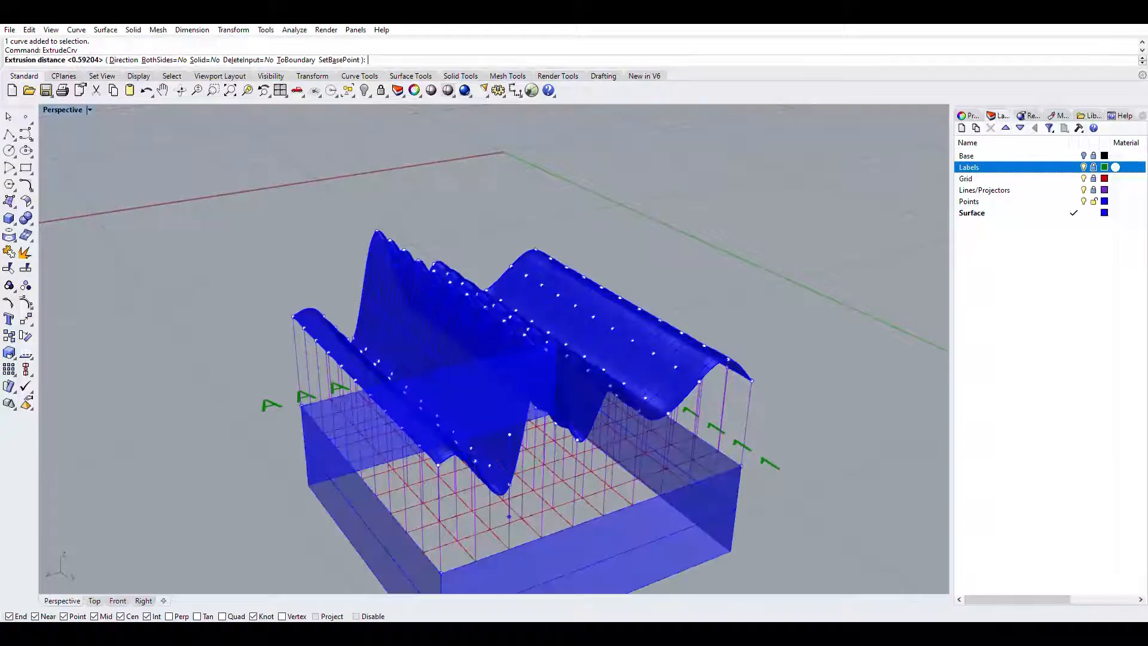
{"action": "left_click", "coordinate": [511, 196]}
{"action": "left_click", "coordinate": [815, 159]}
{"action": "right_click_drag", "start_coordinate": [816, 165], "coordinate": [578, 291]}
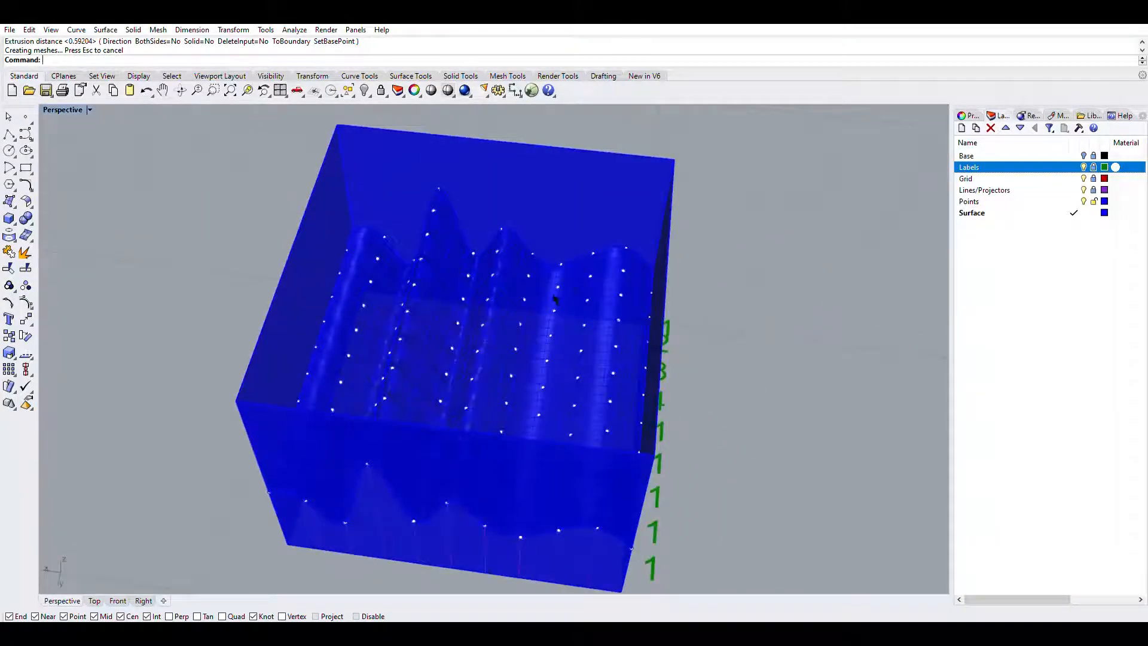
{"action": "type", "text": "Split"}
{"action": "key", "text": "Return"}
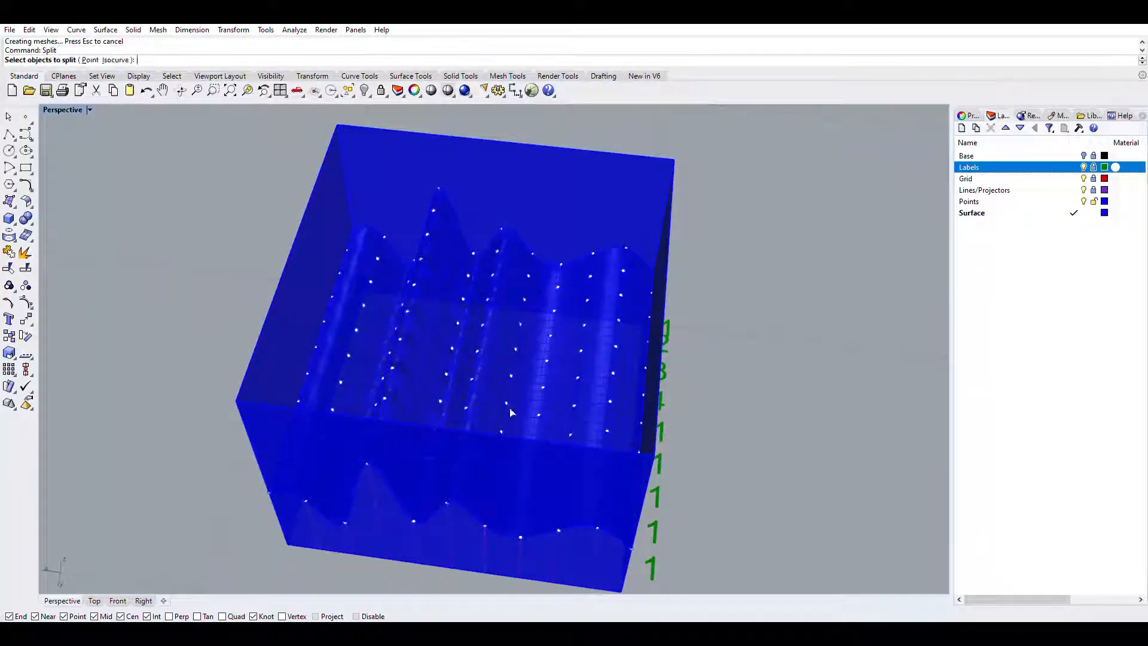
{"action": "left_click", "coordinate": [512, 293]}
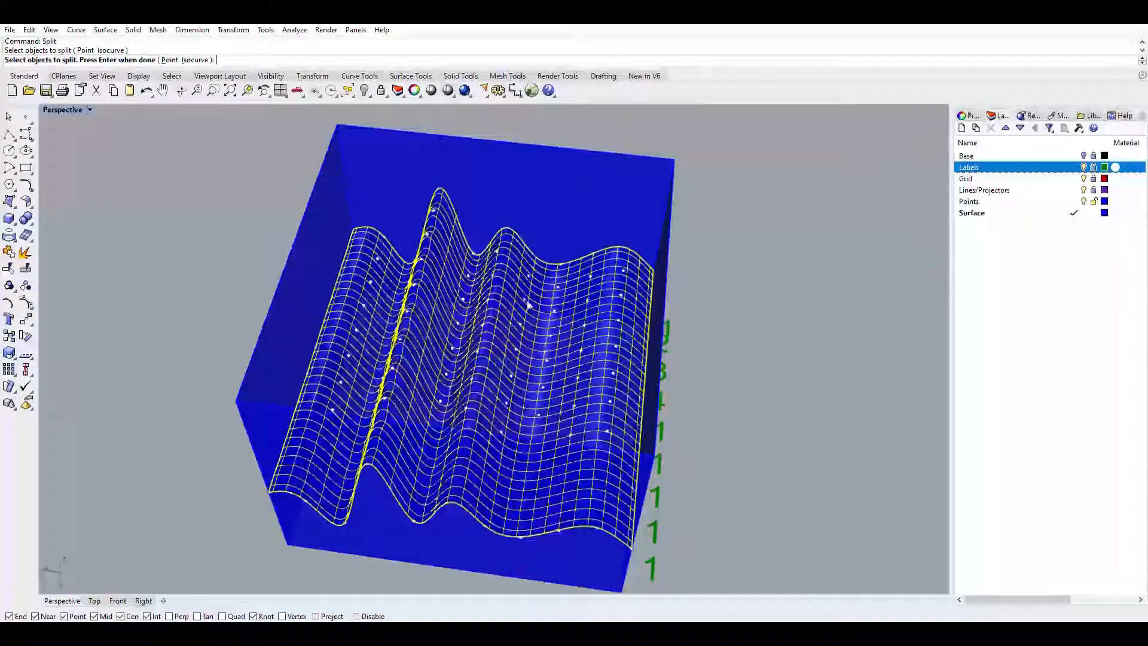
{"action": "key", "text": "Escape"}
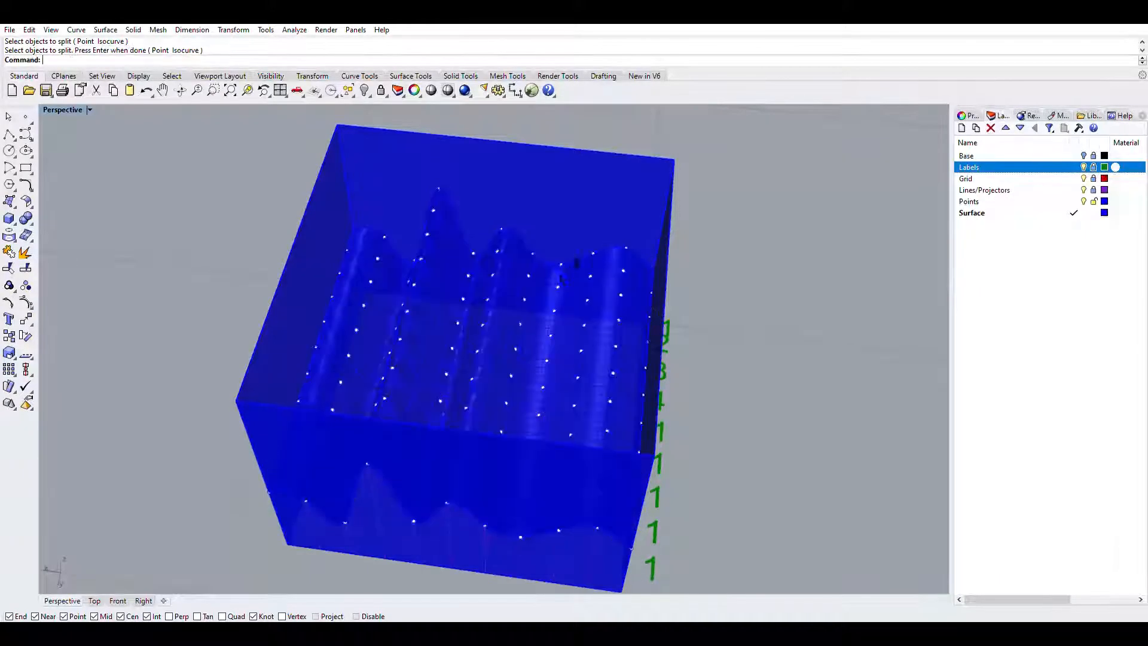
Split the extruded box walls using the wavy patched surface as the cutting object
{"action": "key", "text": "Return"}
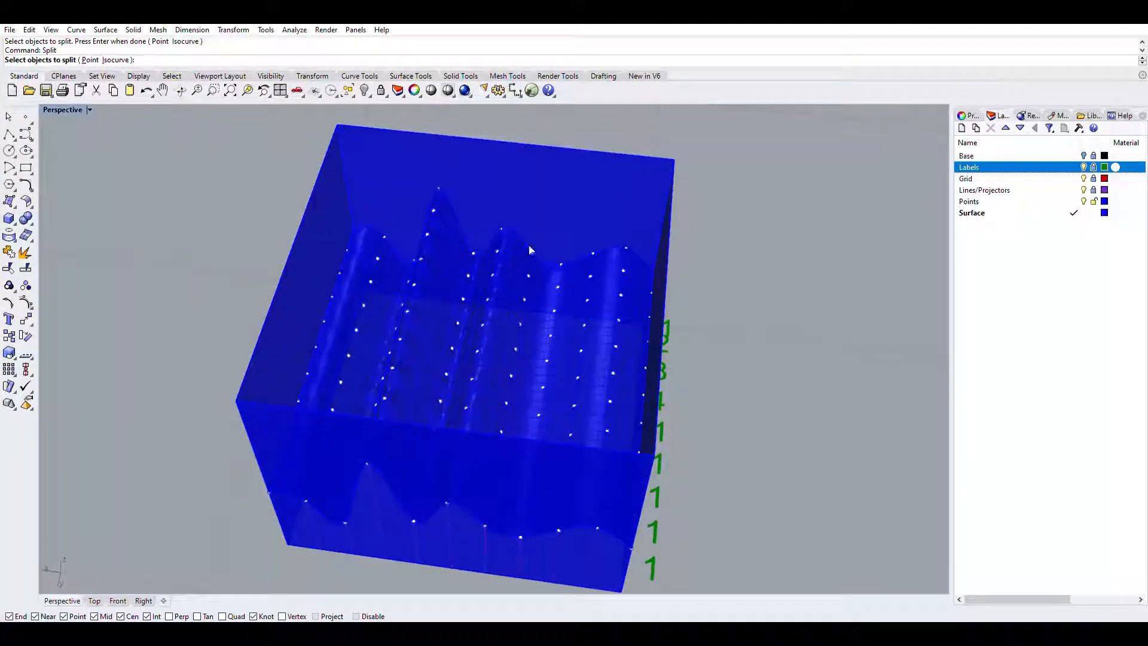
{"action": "left_click", "coordinate": [582, 190]}
{"action": "right_click_drag", "start_coordinate": [817, 251], "coordinate": [725, 224]}
{"action": "key", "text": "Return"}
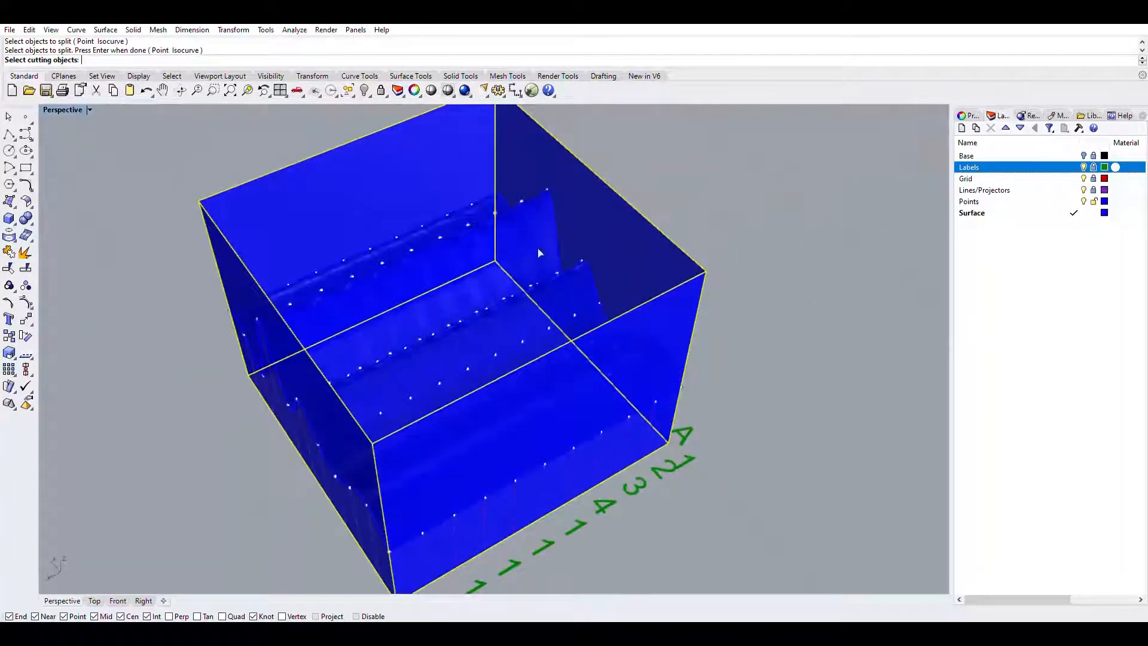
{"action": "left_click", "coordinate": [449, 258]}
{"action": "key", "text": "Return"}
Delete the part of the split walls that rises above the wavy surface
{"action": "right_click_drag", "start_coordinate": [755, 238], "coordinate": [556, 174]}
{"action": "left_click", "coordinate": [649, 207]}
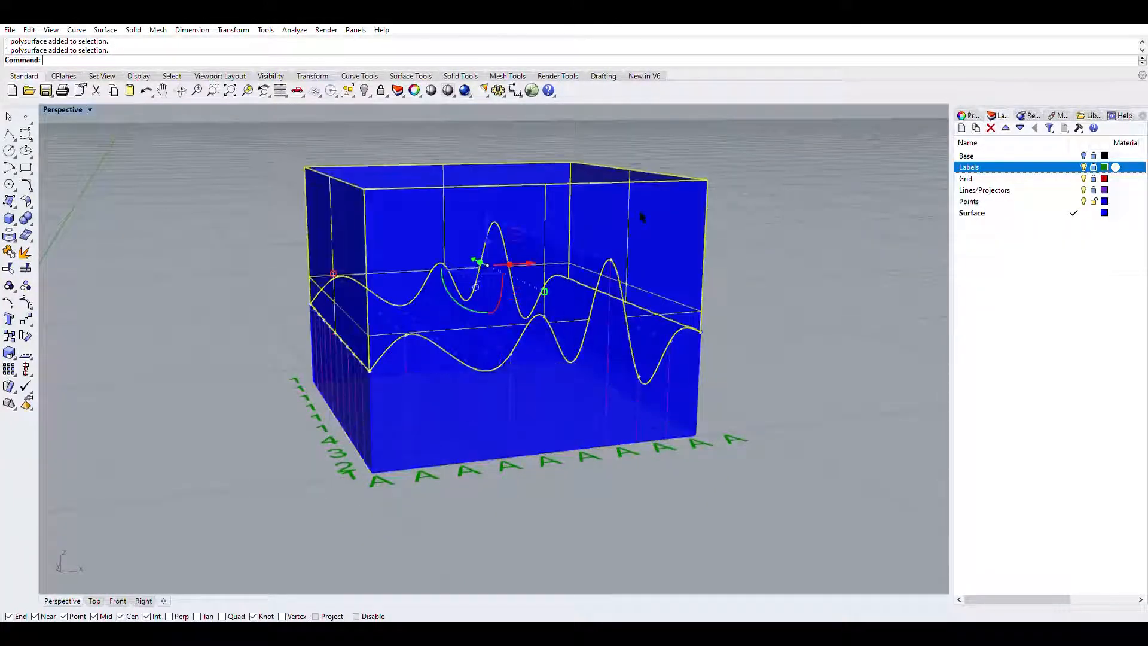
{"action": "key", "text": "Delete"}
{"action": "right_click_drag", "start_coordinate": [629, 239], "coordinate": [915, 224]}
{"action": "mouse_move", "coordinate": [717, 318]}
{"action": "right_mouse_down"}
{"action": "mouse_move", "coordinate": [867, 275]}
{"action": "mouse_move", "coordinate": [820, 407]}
{"action": "mouse_move", "coordinate": [688, 439]}
{"action": "mouse_move", "coordinate": [671, 410]}
{"action": "mouse_move", "coordinate": [672, 372]}
{"action": "mouse_move", "coordinate": [702, 303]}
{"action": "right_mouse_up"}
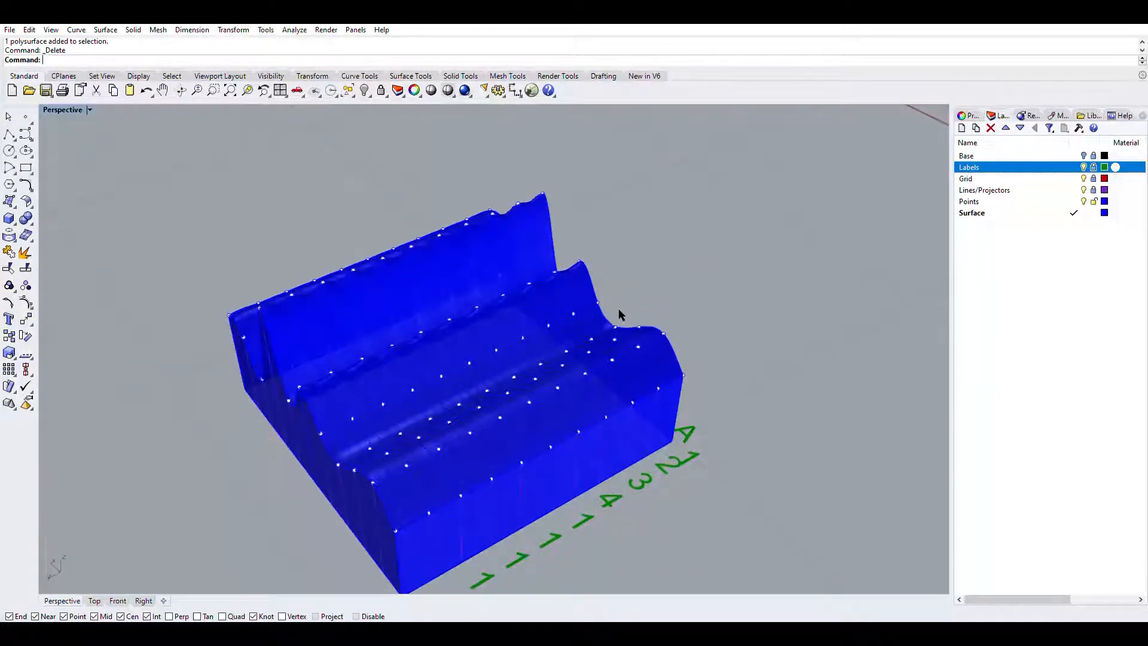
{"action": "mouse_move", "coordinate": [701, 294]}
{"action": "right_mouse_down"}
{"action": "mouse_move", "coordinate": [622, 200]}
{"action": "mouse_move", "coordinate": [474, 258]}
{"action": "mouse_move", "coordinate": [512, 264]}
{"action": "mouse_move", "coordinate": [540, 305]}
{"action": "mouse_move", "coordinate": [546, 281]}
{"action": "mouse_move", "coordinate": [627, 390]}
{"action": "mouse_move", "coordinate": [577, 214]}
{"action": "mouse_move", "coordinate": [595, 231]}
{"action": "mouse_move", "coordinate": [594, 293]}
{"action": "right_mouse_up"}
{"action": "left_click", "coordinate": [645, 301]}
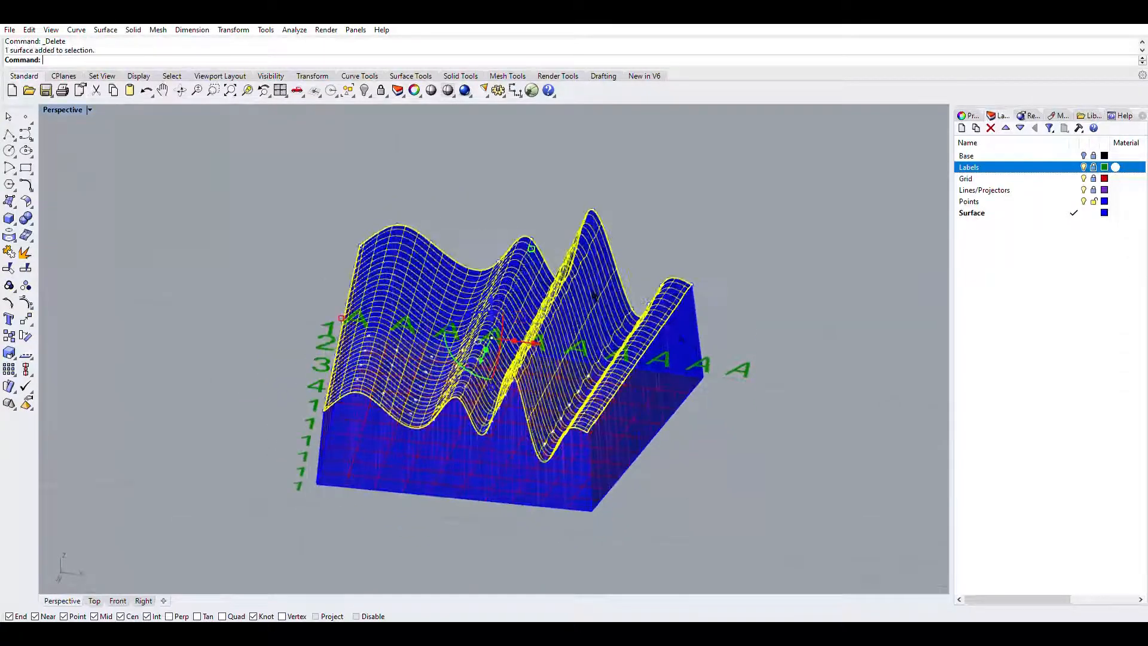
{"action": "left_click", "coordinate": [699, 318]}
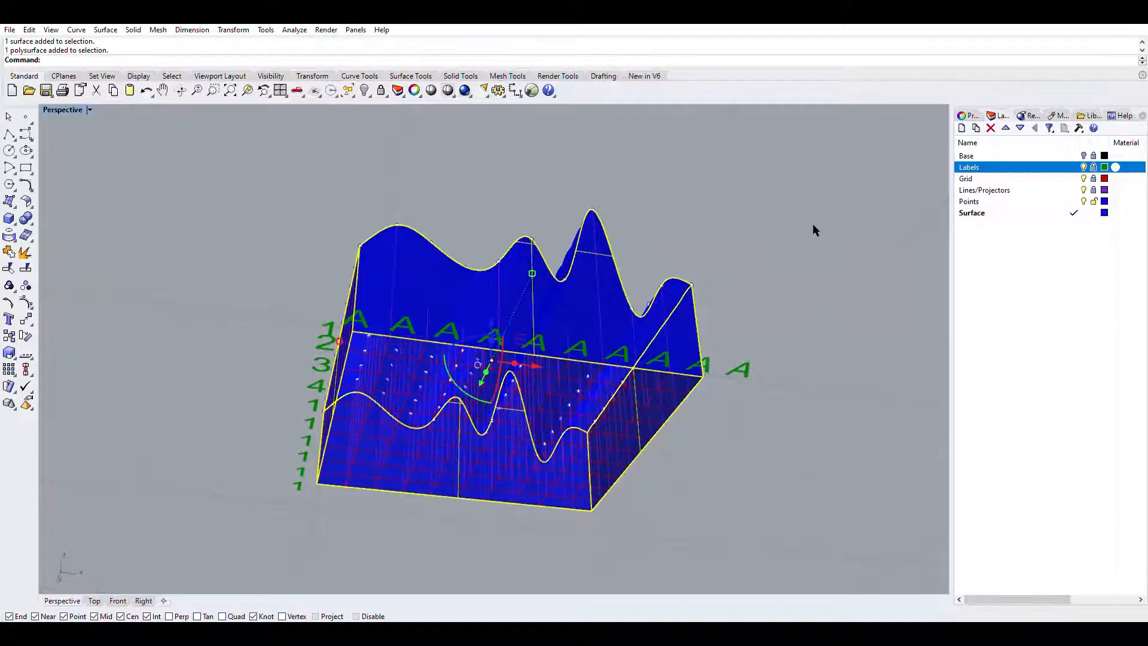
{"action": "left_click", "coordinate": [721, 253]}
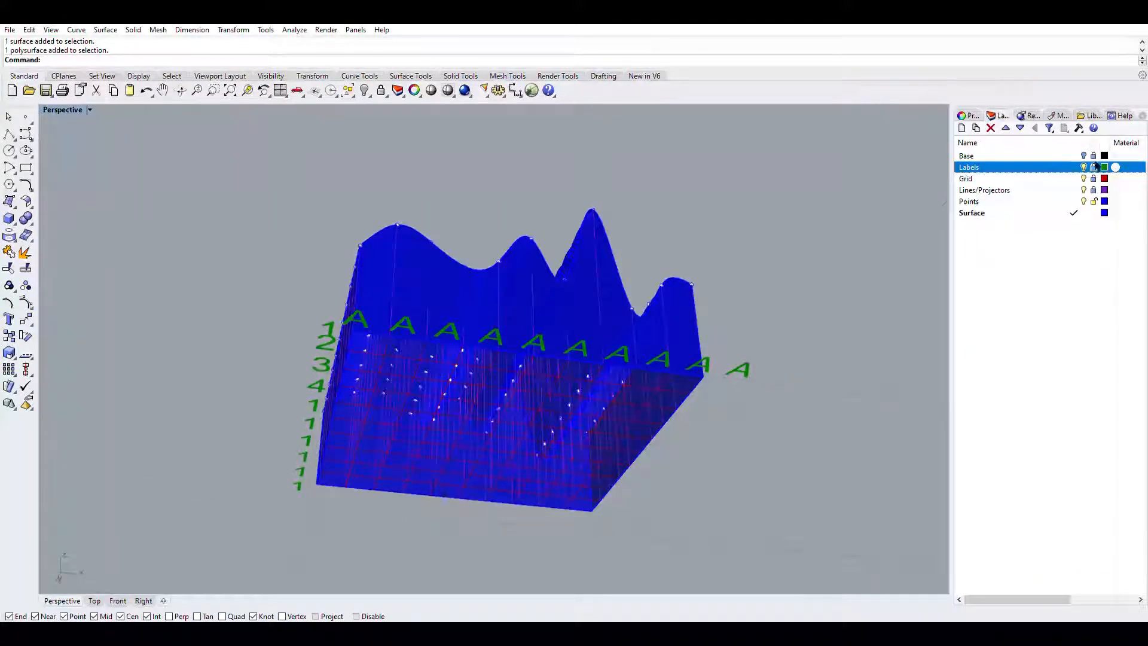
Hide the Grid, Lines/Projectors, Points and Labels layers so only the Surface layer stays displayed
{"action": "left_click", "coordinate": [1084, 178]}
{"action": "left_click", "coordinate": [1083, 178]}
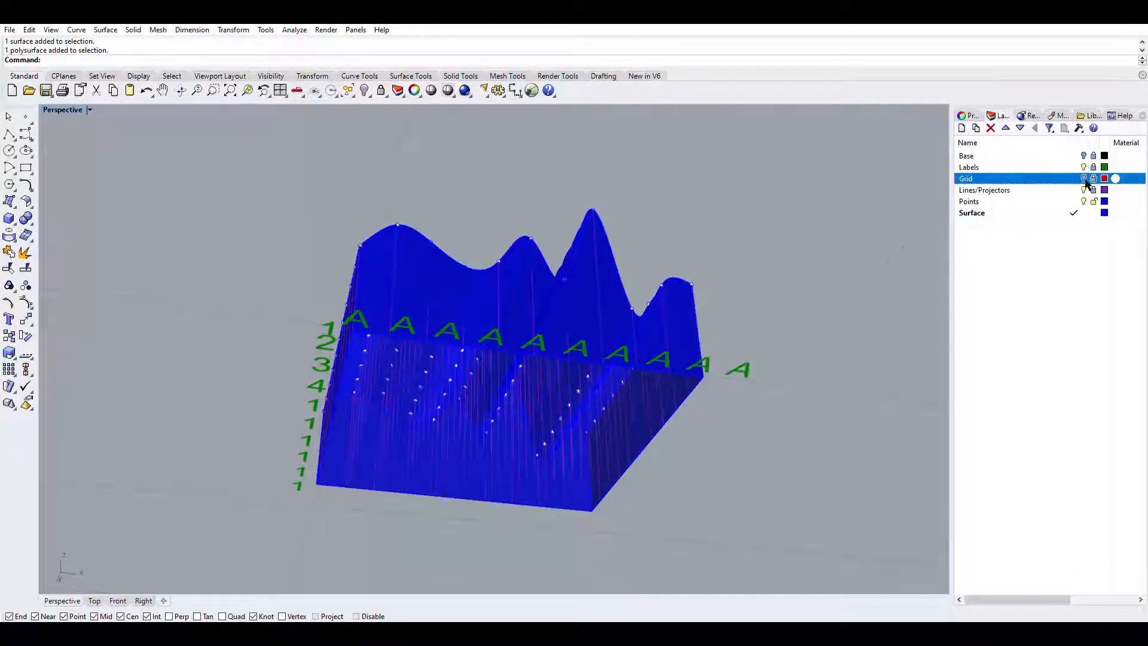
{"action": "left_click", "coordinate": [1084, 190]}
{"action": "left_click", "coordinate": [1083, 201]}
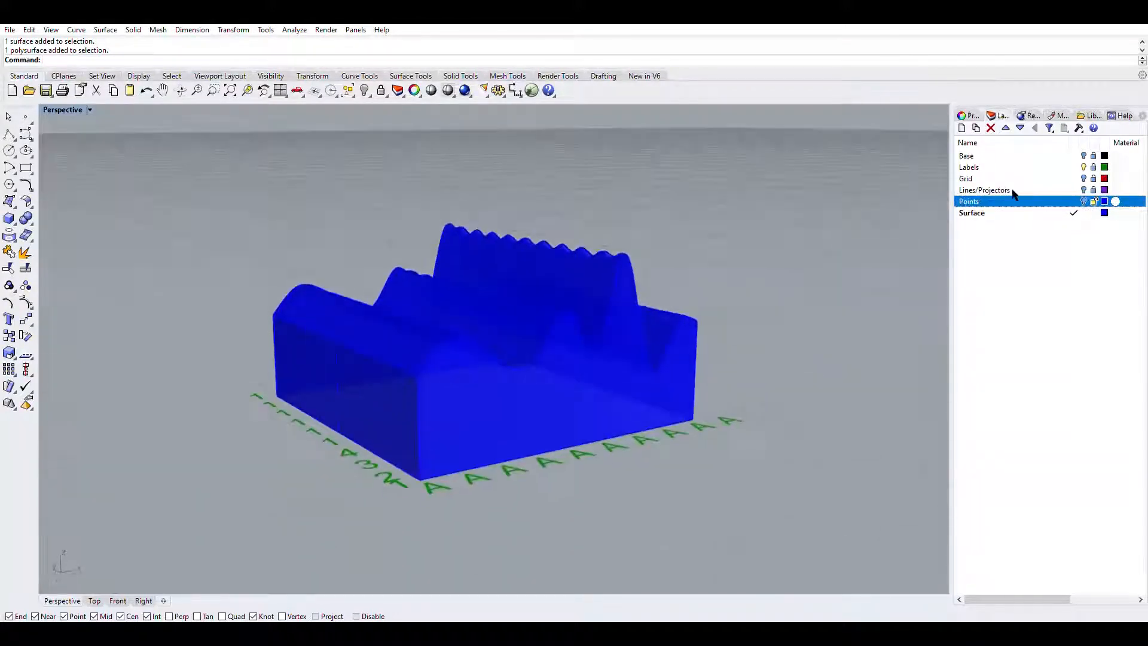
{"action": "left_click", "coordinate": [1083, 167]}
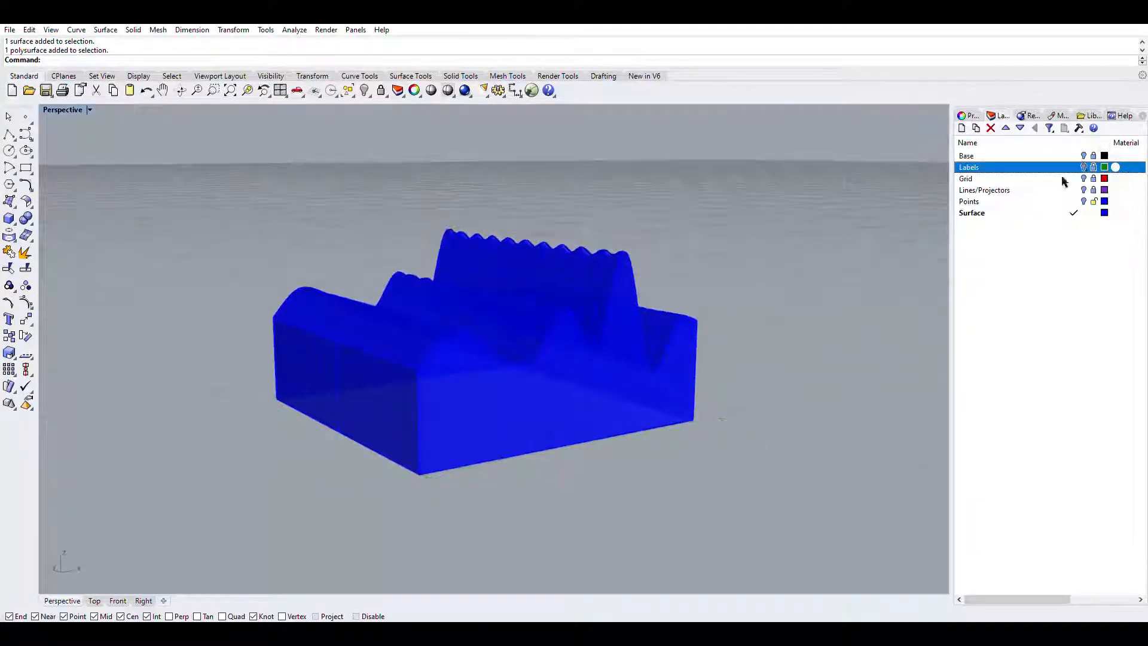
{"action": "left_click", "coordinate": [1035, 212]}
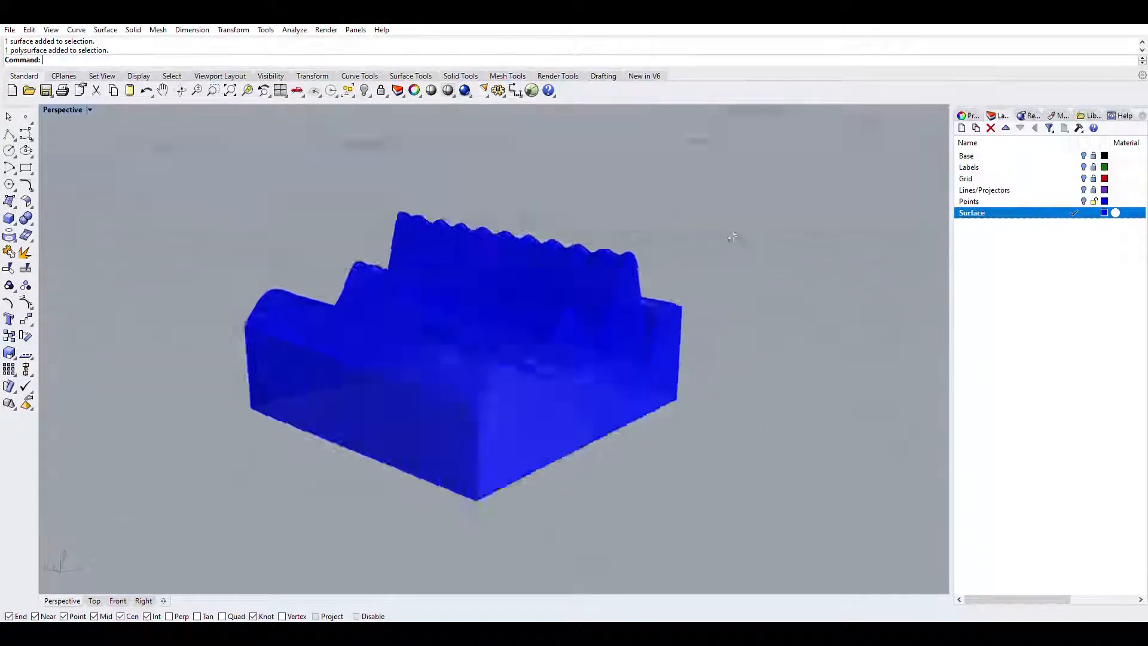
Move the walls sideways away from the wavy surface with the gumball, and undo the move
{"action": "mouse_move", "coordinate": [732, 238]}
{"action": "right_mouse_down"}
{"action": "mouse_move", "coordinate": [797, 389]}
{"action": "mouse_move", "coordinate": [583, 300]}
{"action": "right_mouse_up"}
{"action": "left_click", "coordinate": [583, 300]}
{"action": "left_click", "coordinate": [503, 430]}
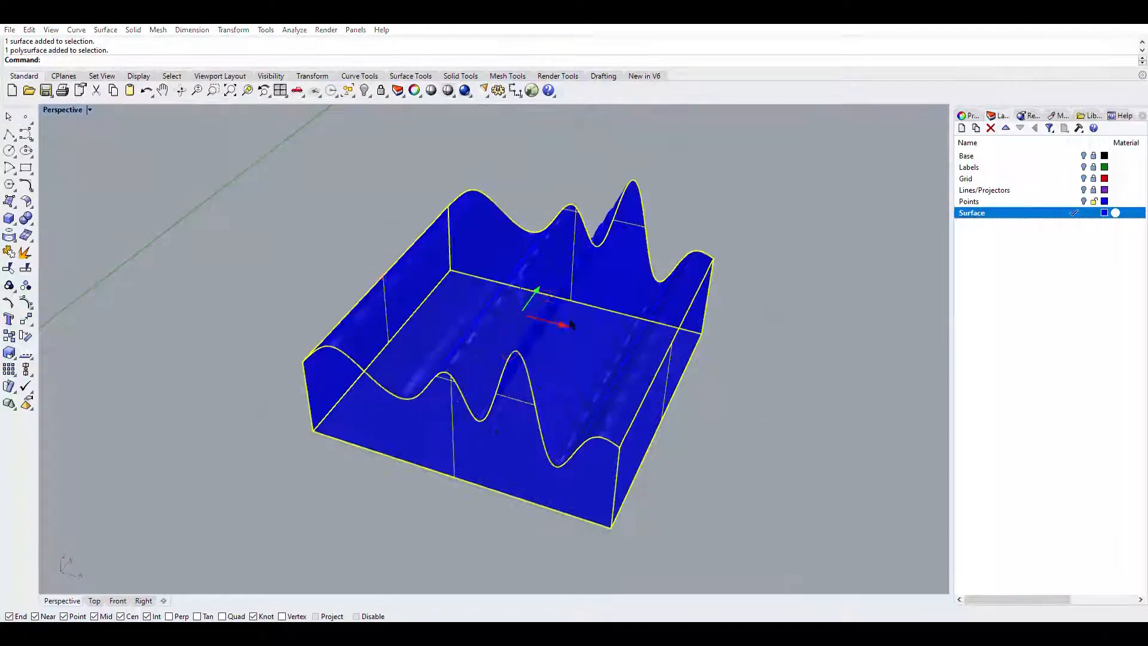
{"action": "left_click_drag", "start_coordinate": [564, 325], "coordinate": [661, 357]}
{"action": "key", "text": "ctrl+z"}
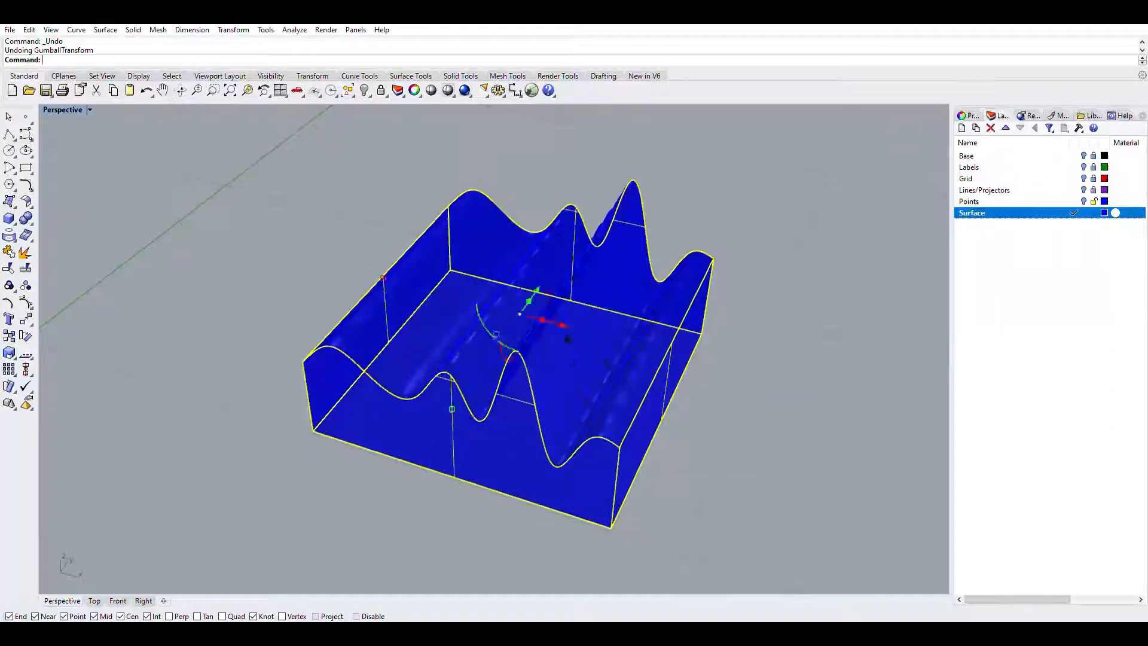
Join the walls and the wavy top surface into one polysurface
{"action": "left_click", "coordinate": [592, 381]}
{"action": "left_click", "coordinate": [508, 435]}
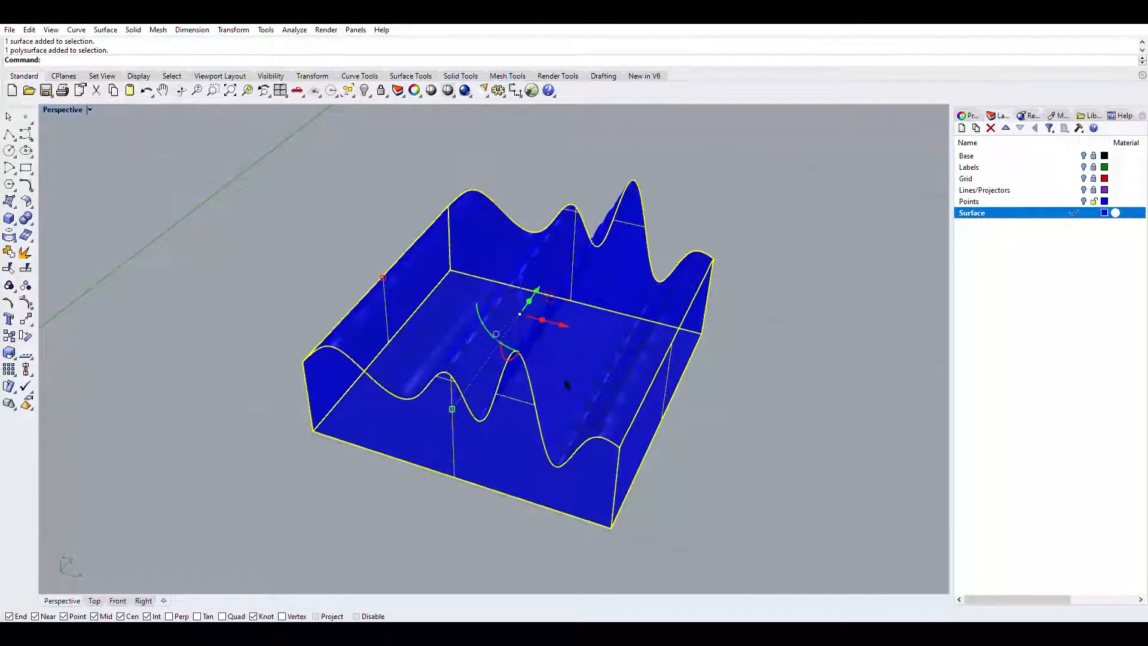
{"action": "left_click", "coordinate": [566, 384], "text": "shift"}
{"action": "type", "text": "Join"}
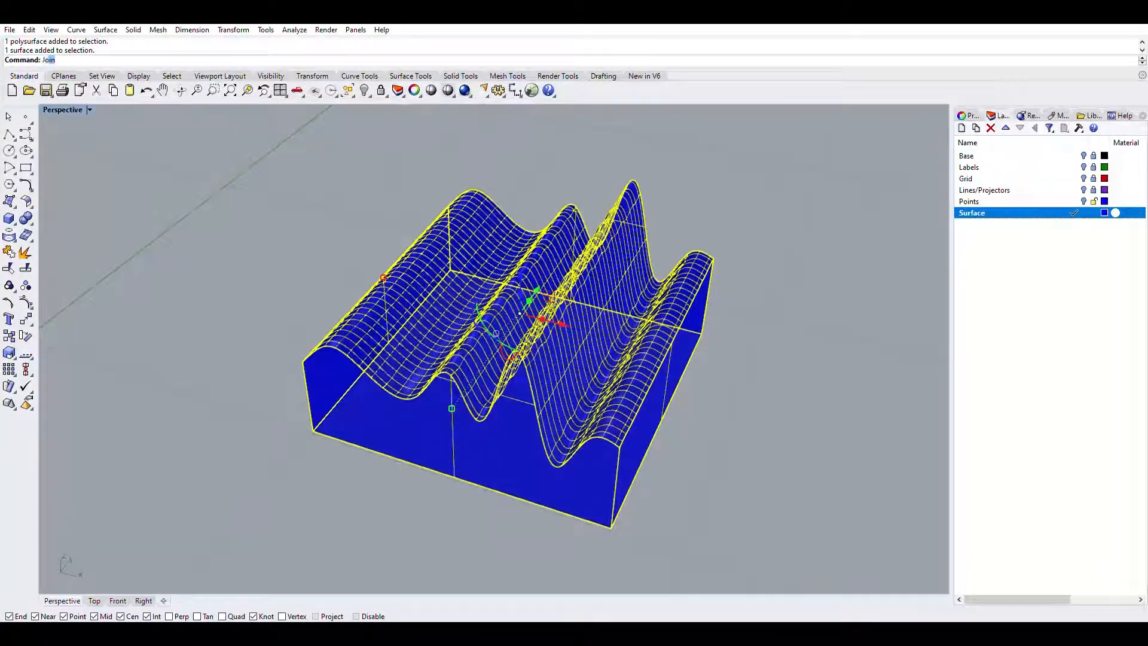
{"action": "key", "text": "Return"}
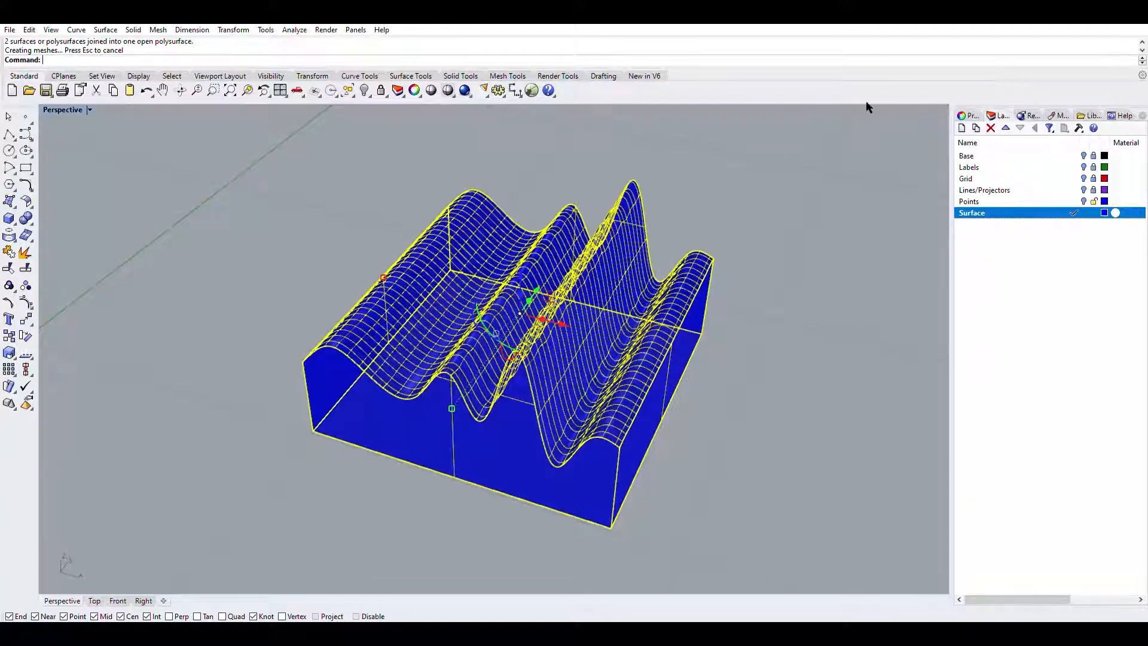
{"action": "left_click", "coordinate": [825, 226]}
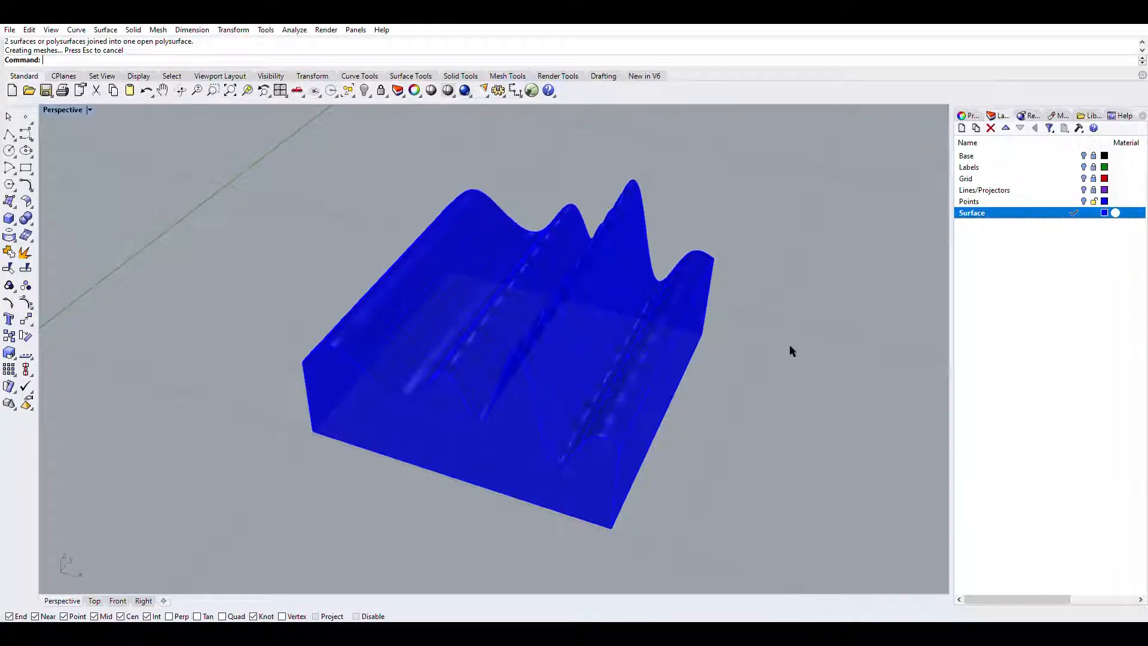
Close the open underside of the joined polysurface with the Cap command
{"action": "right_click_drag", "start_coordinate": [765, 438], "coordinate": [766, 267]}
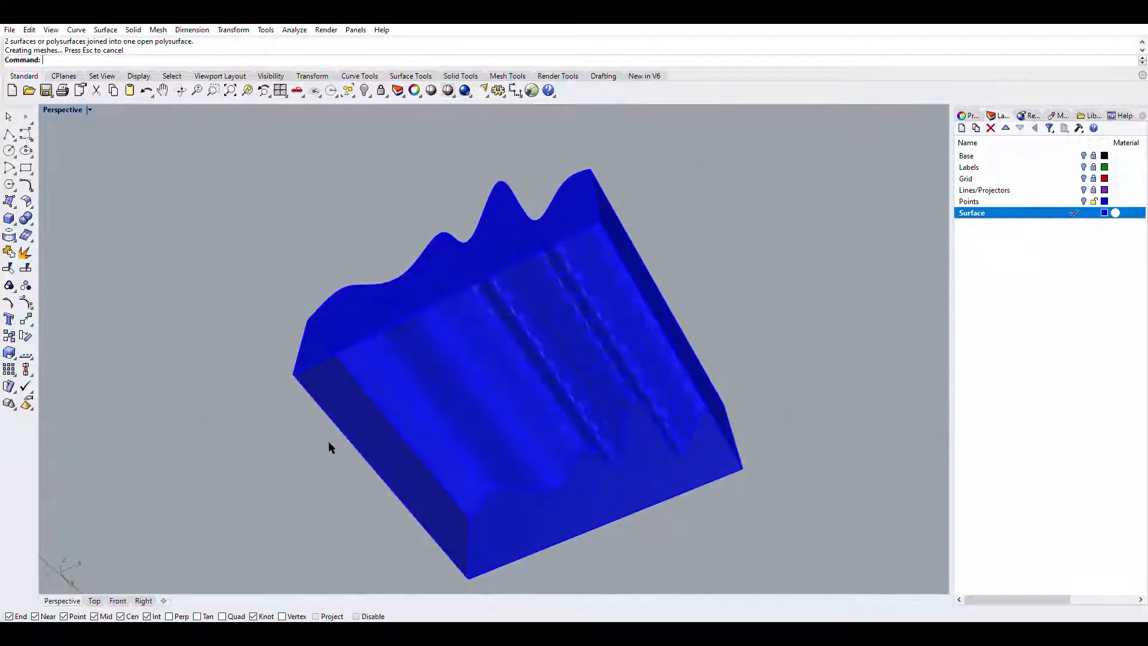
{"action": "mouse_move", "coordinate": [789, 236]}
{"action": "right_mouse_down"}
{"action": "mouse_move", "coordinate": [765, 248]}
{"action": "mouse_move", "coordinate": [737, 366]}
{"action": "mouse_move", "coordinate": [752, 353]}
{"action": "right_mouse_up"}
{"action": "left_click", "coordinate": [556, 236]}
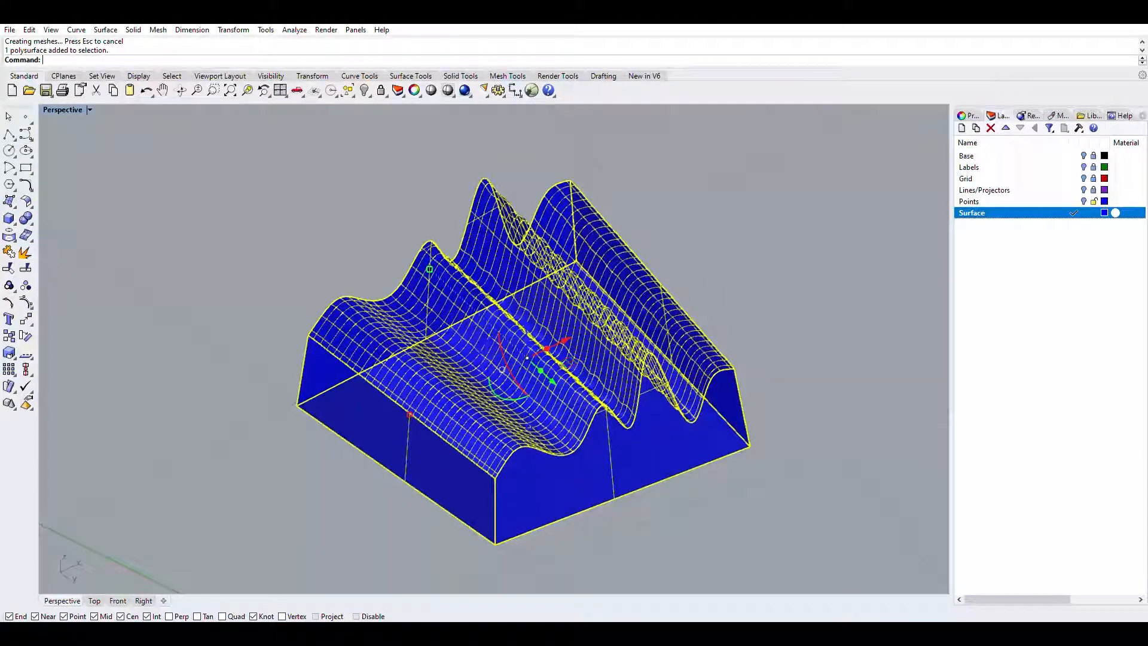
{"action": "type", "text": "Cap"}
{"action": "key", "text": "Return"}
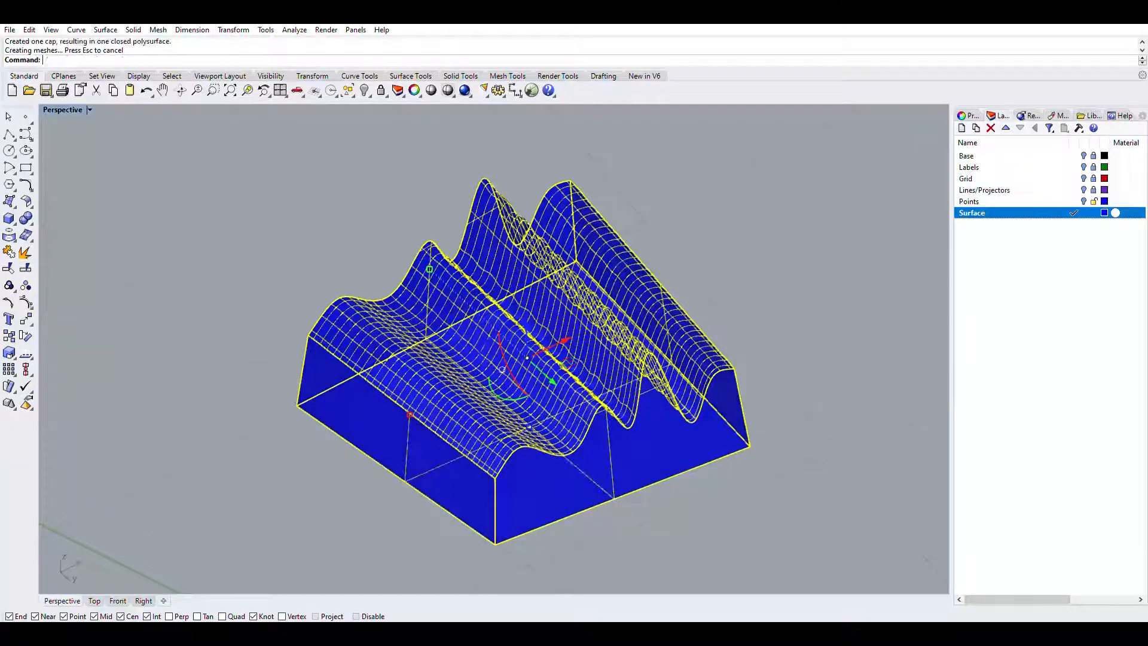
{"action": "left_click", "coordinate": [802, 280]}
{"action": "mouse_move", "coordinate": [802, 280]}
{"action": "right_mouse_down"}
{"action": "mouse_move", "coordinate": [724, 259]}
{"action": "mouse_move", "coordinate": [581, 394]}
{"action": "mouse_move", "coordinate": [502, 380]}
{"action": "mouse_move", "coordinate": [512, 382]}
{"action": "right_mouse_up"}
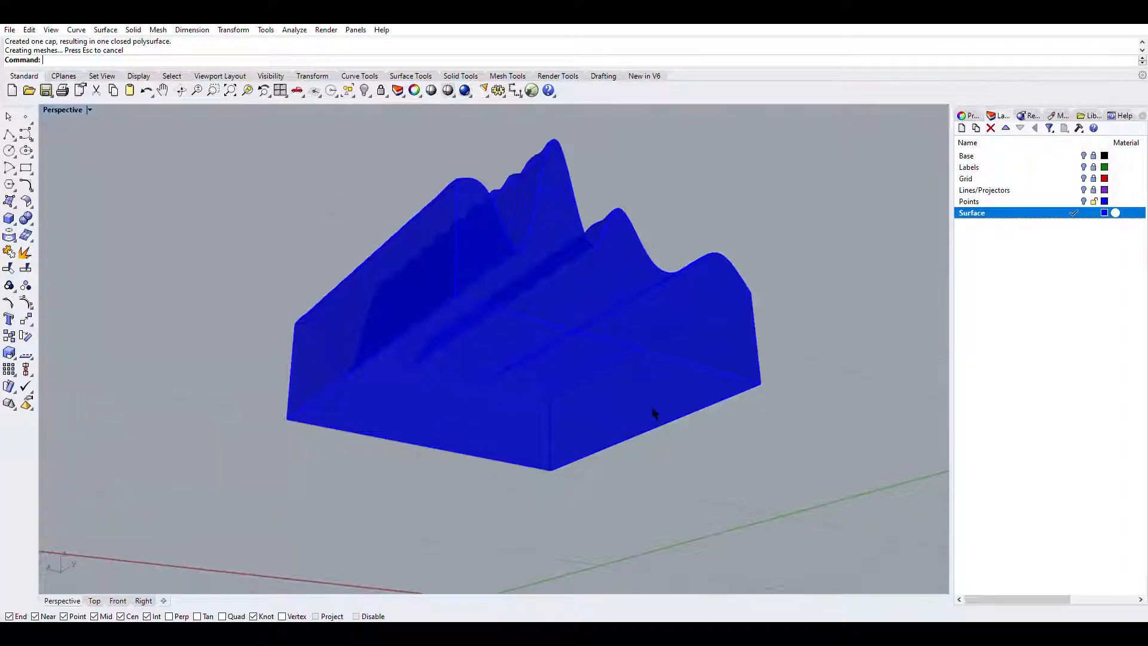
{"action": "right_click", "coordinate": [898, 207]}
{"action": "right_click_drag", "start_coordinate": [898, 207], "coordinate": [785, 299]}
{"action": "left_click", "coordinate": [643, 357]}
{"action": "right_click_drag", "start_coordinate": [858, 250], "coordinate": [754, 174]}
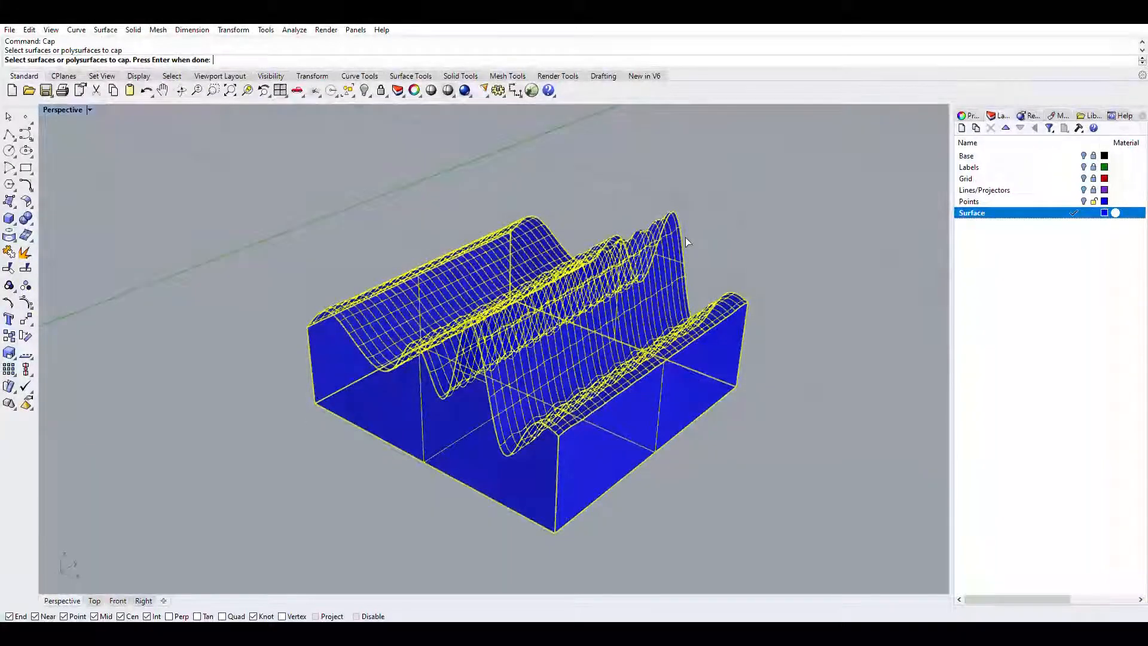
{"action": "key", "text": "Return"}
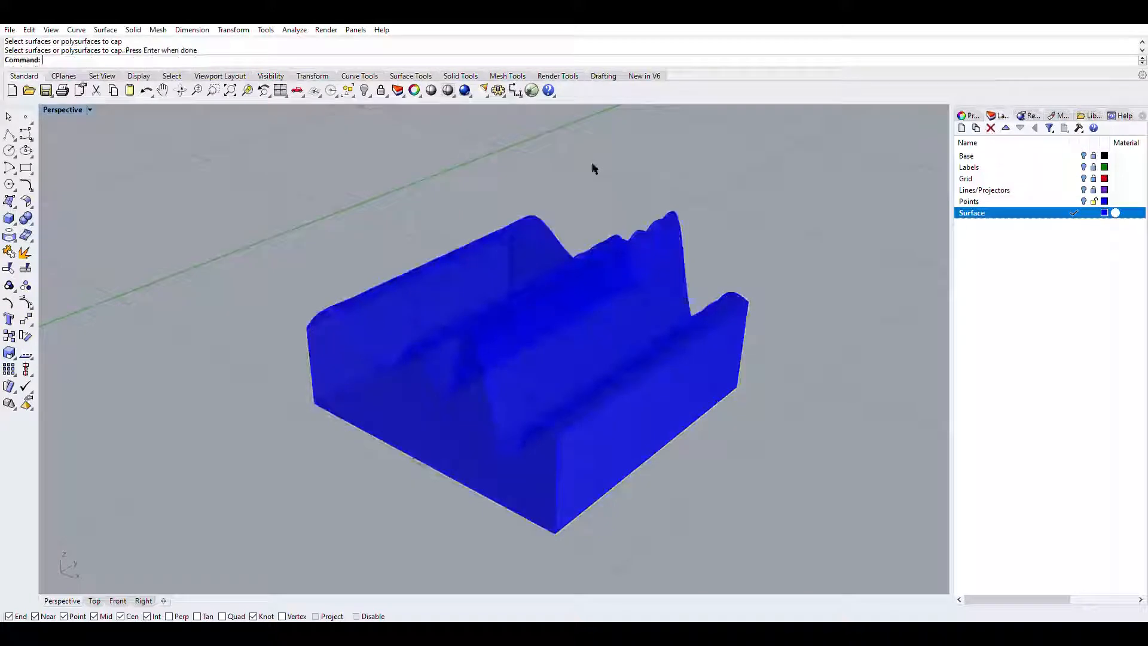
{"action": "right_click_drag", "start_coordinate": [739, 220], "coordinate": [500, 235]}
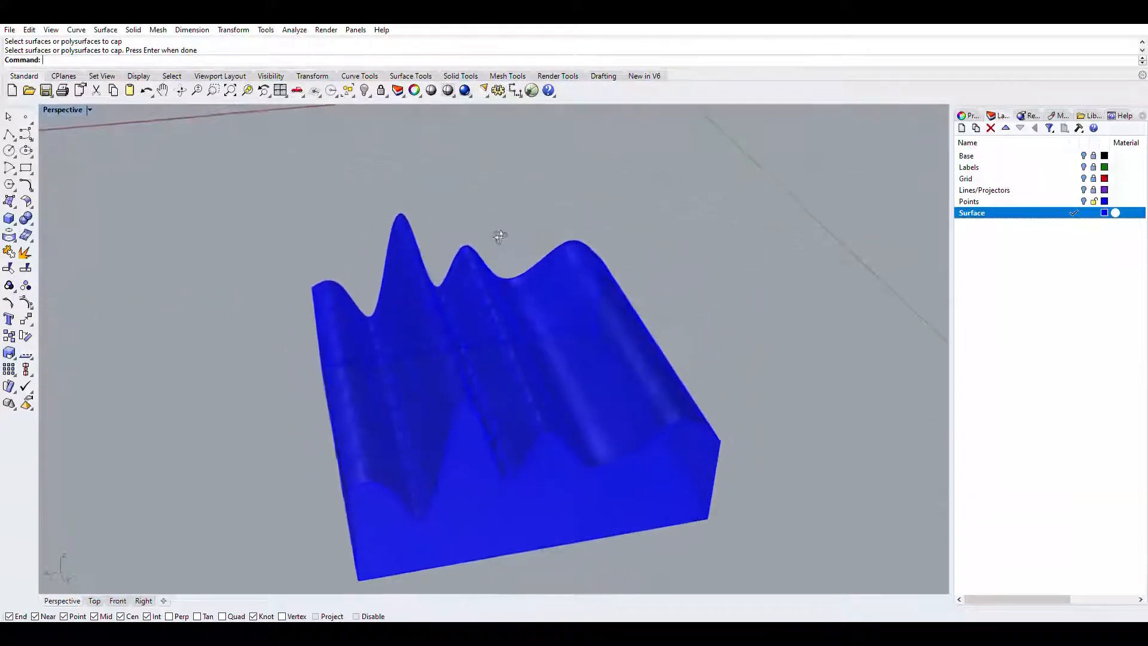